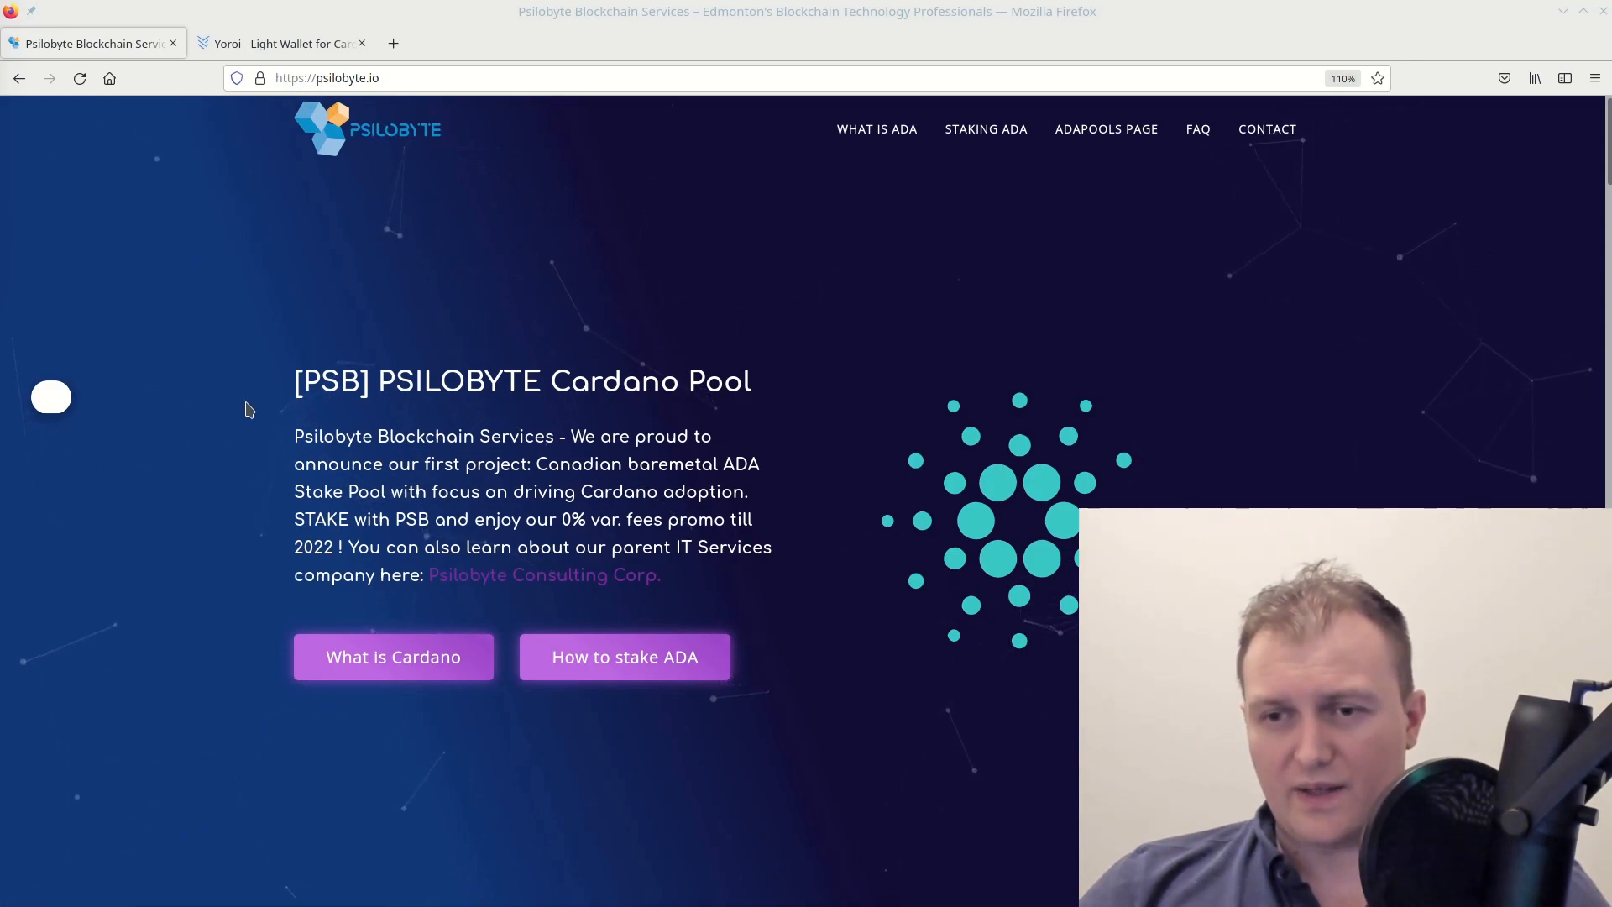
{"action": "scroll", "coordinate": [244, 406], "scroll_direction": "down", "scroll_amount": 3}
{"action": "scroll", "coordinate": [256, 432], "scroll_direction": "down", "scroll_amount": 4}
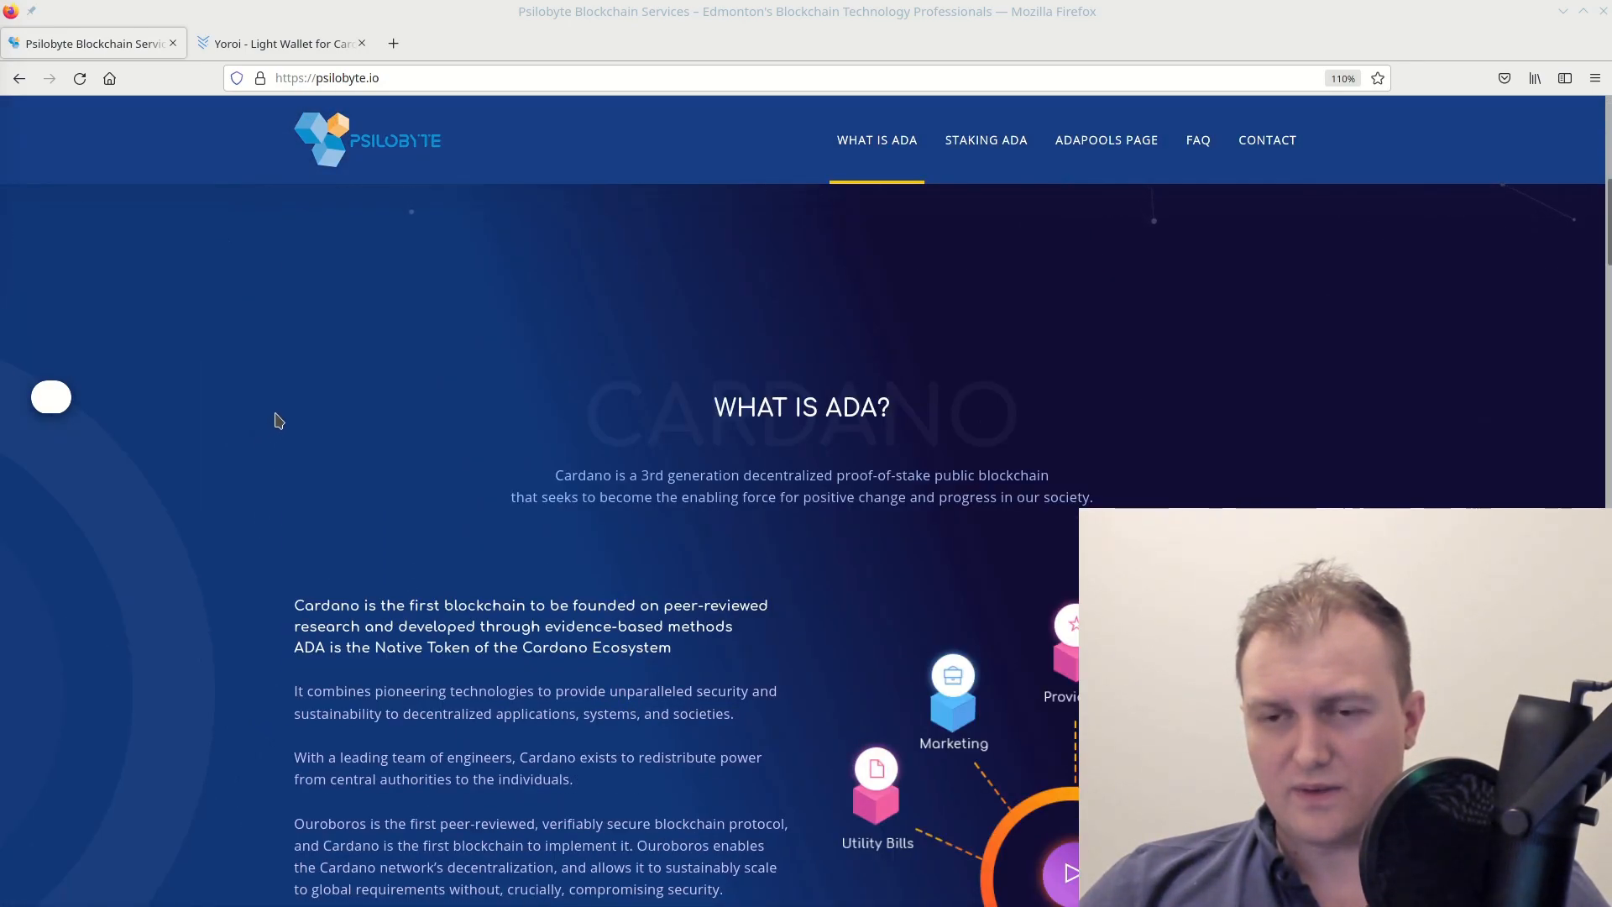
{"action": "scroll", "coordinate": [277, 420], "scroll_direction": "down", "scroll_amount": 8}
{"action": "scroll", "coordinate": [1138, 362], "scroll_direction": "up", "scroll_amount": 4}
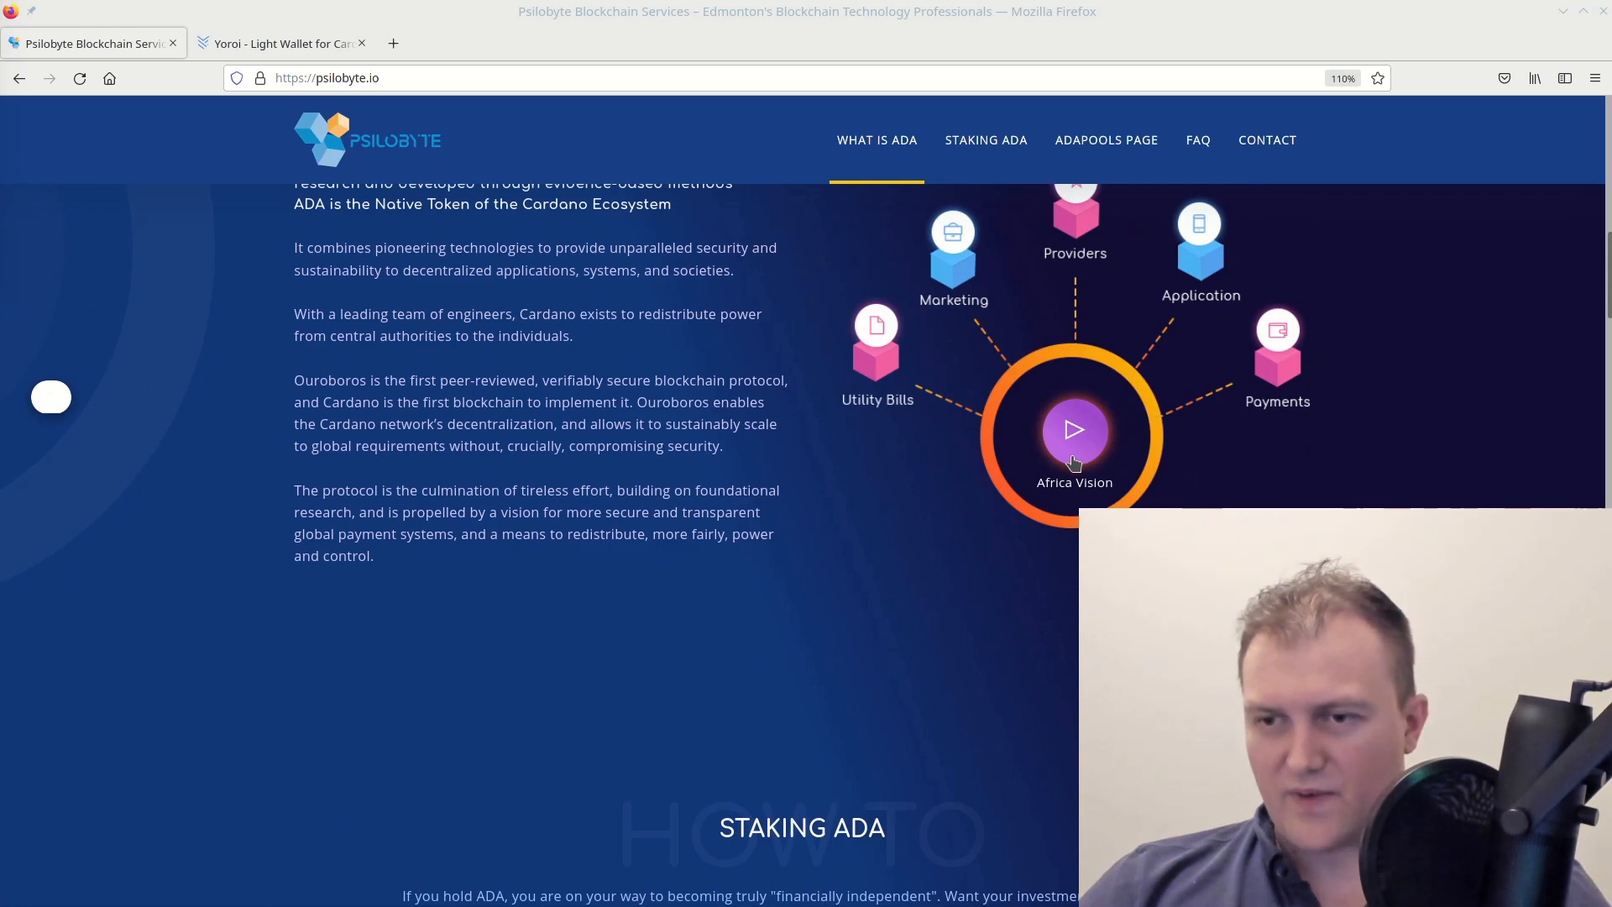
{"action": "scroll", "coordinate": [492, 449], "scroll_direction": "up", "scroll_amount": 2}
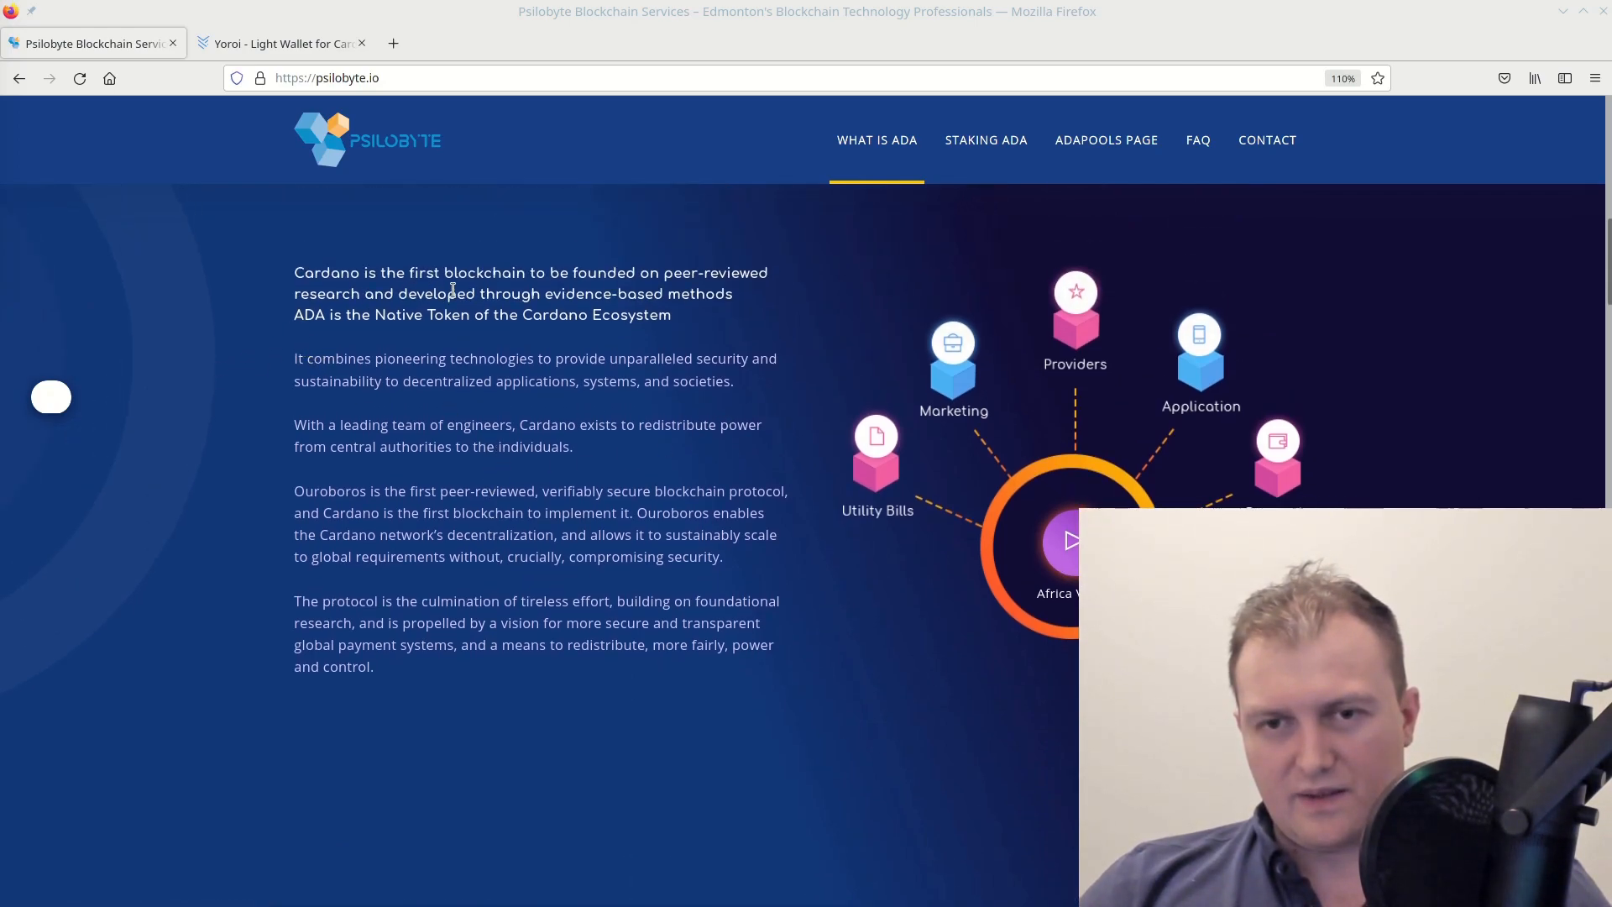
{"action": "scroll", "coordinate": [588, 449], "scroll_direction": "down", "scroll_amount": 7}
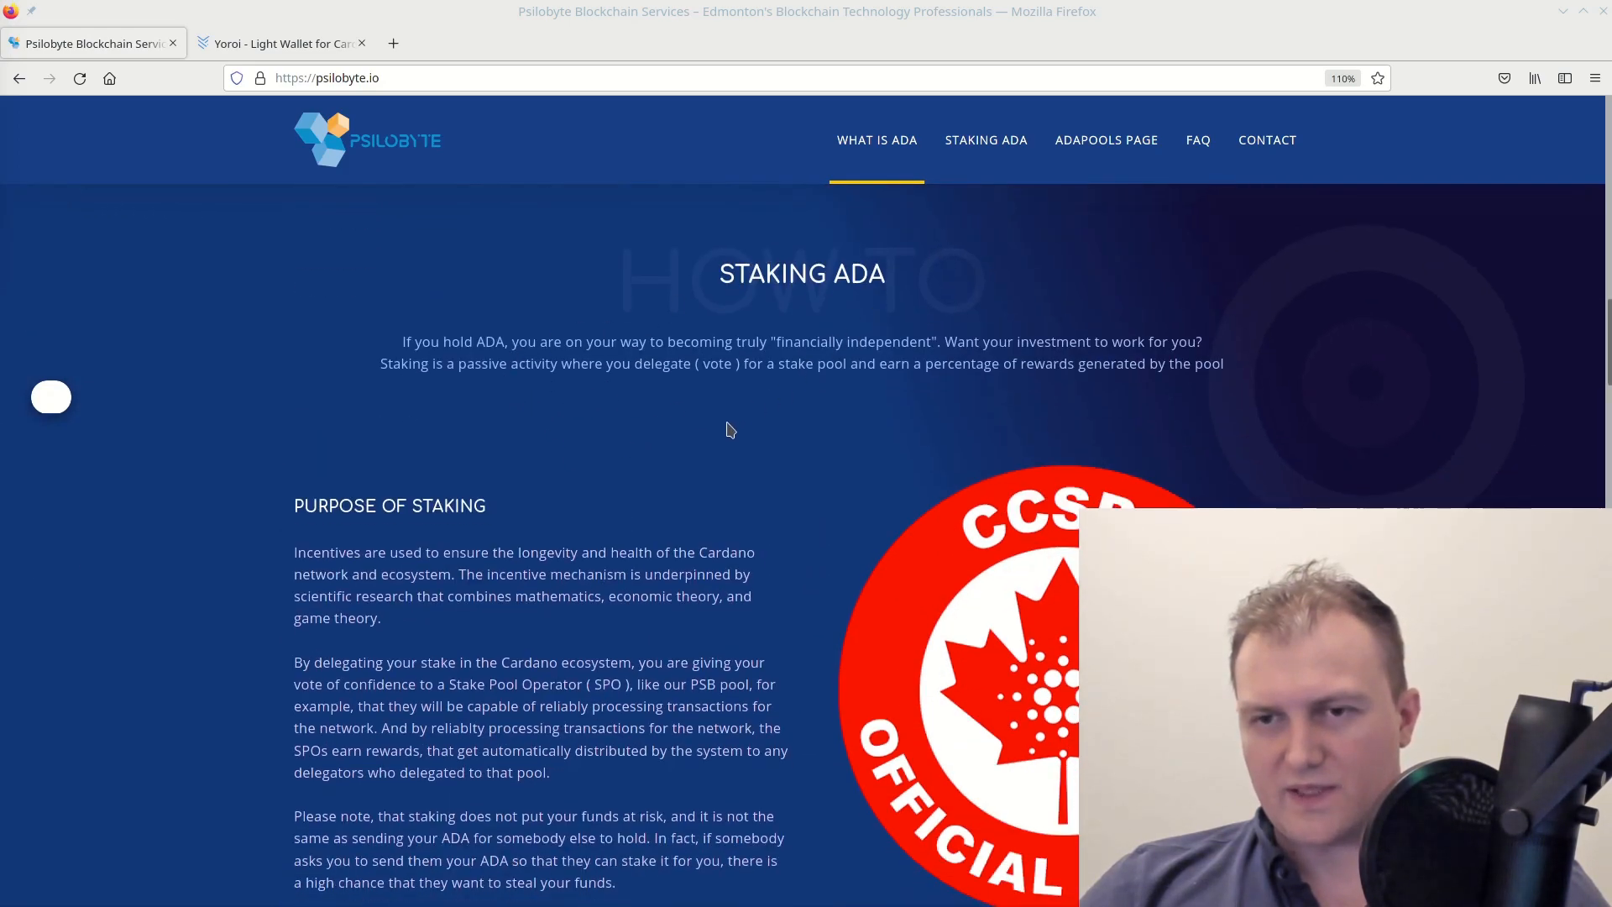
{"action": "scroll", "coordinate": [729, 430], "scroll_direction": "down", "scroll_amount": 8}
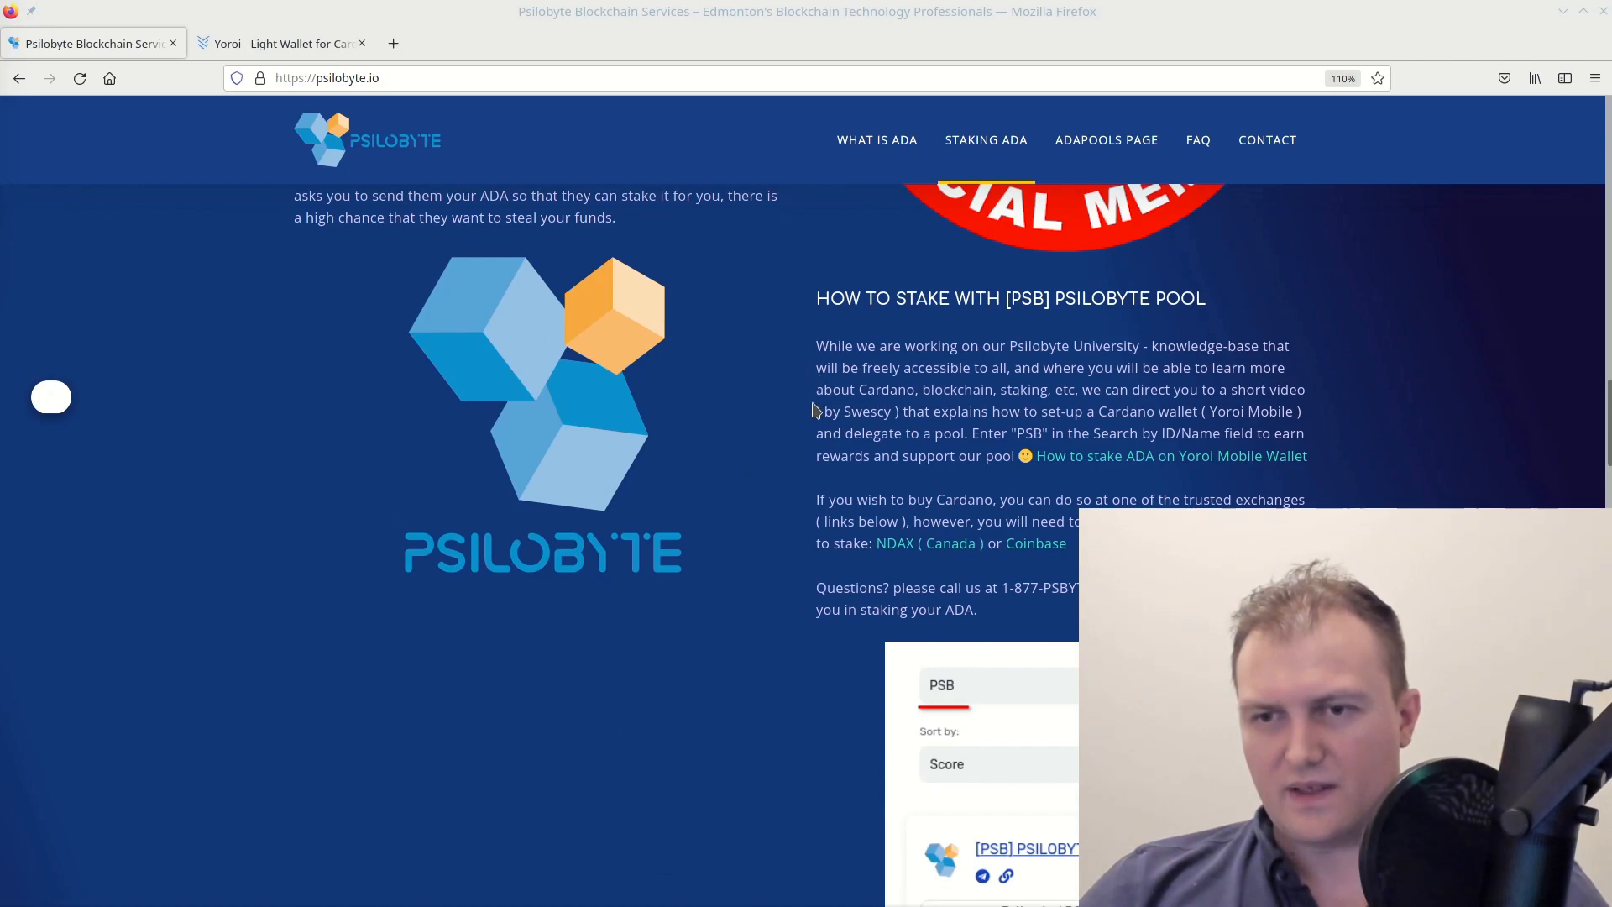
{"action": "scroll", "coordinate": [812, 410], "scroll_direction": "down", "scroll_amount": 18}
{"action": "scroll", "coordinate": [813, 410], "scroll_direction": "down", "scroll_amount": 9}
{"action": "scroll", "coordinate": [824, 479], "scroll_direction": "up", "scroll_amount": 15}
{"action": "scroll", "coordinate": [824, 478], "scroll_direction": "down", "scroll_amount": 8}
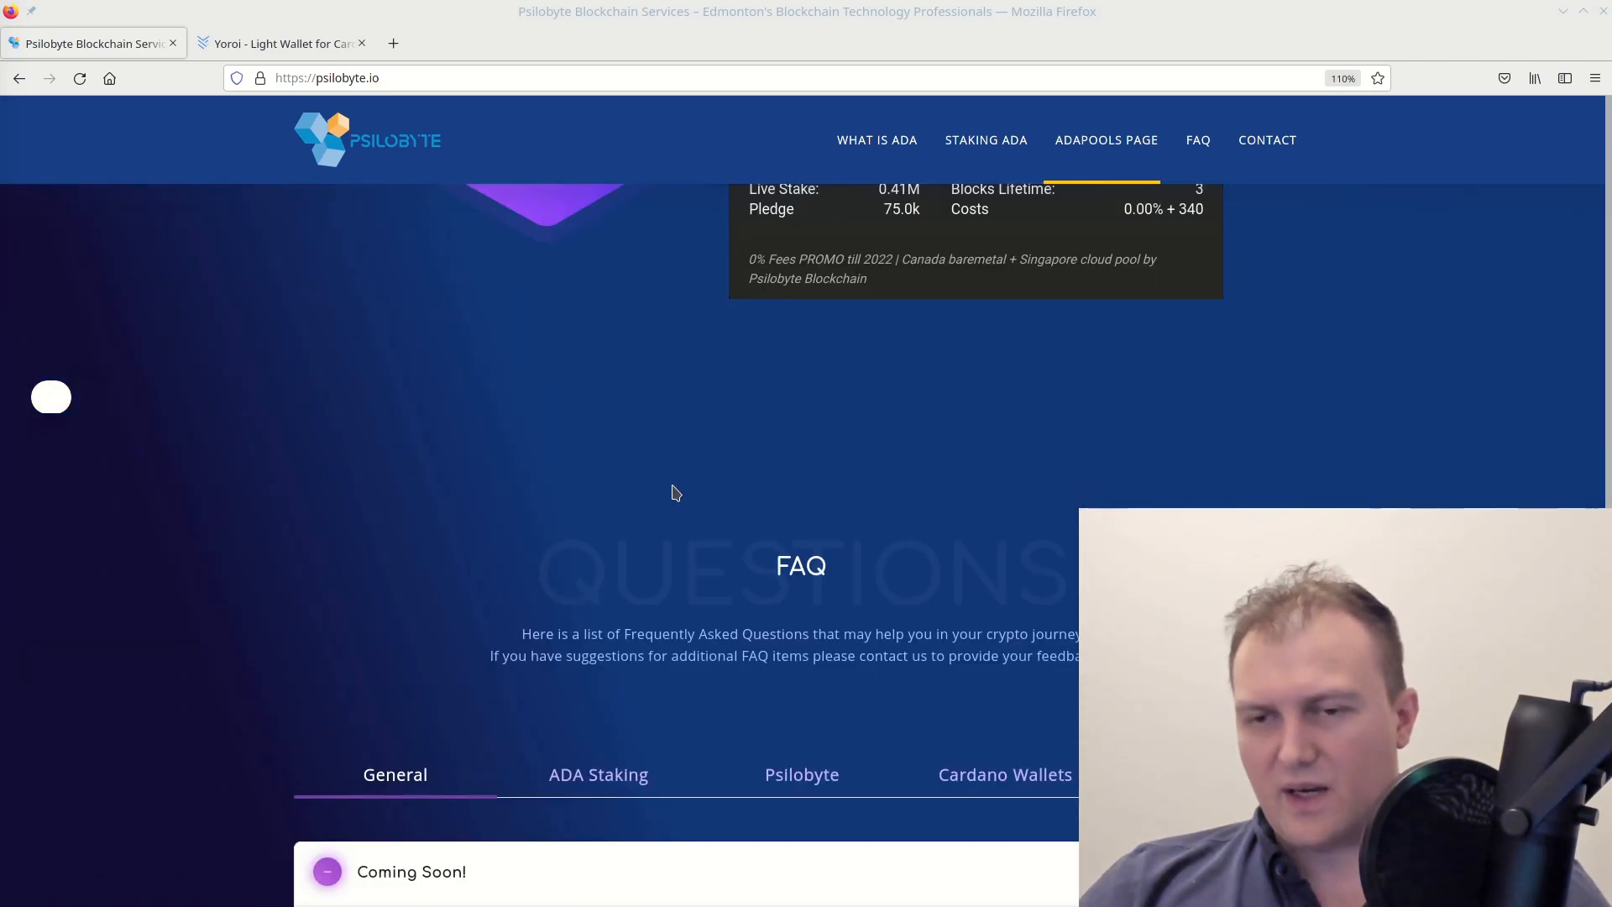
{"action": "scroll", "coordinate": [713, 478], "scroll_direction": "down", "scroll_amount": 5}
{"action": "scroll", "coordinate": [868, 489], "scroll_direction": "up", "scroll_amount": 7}
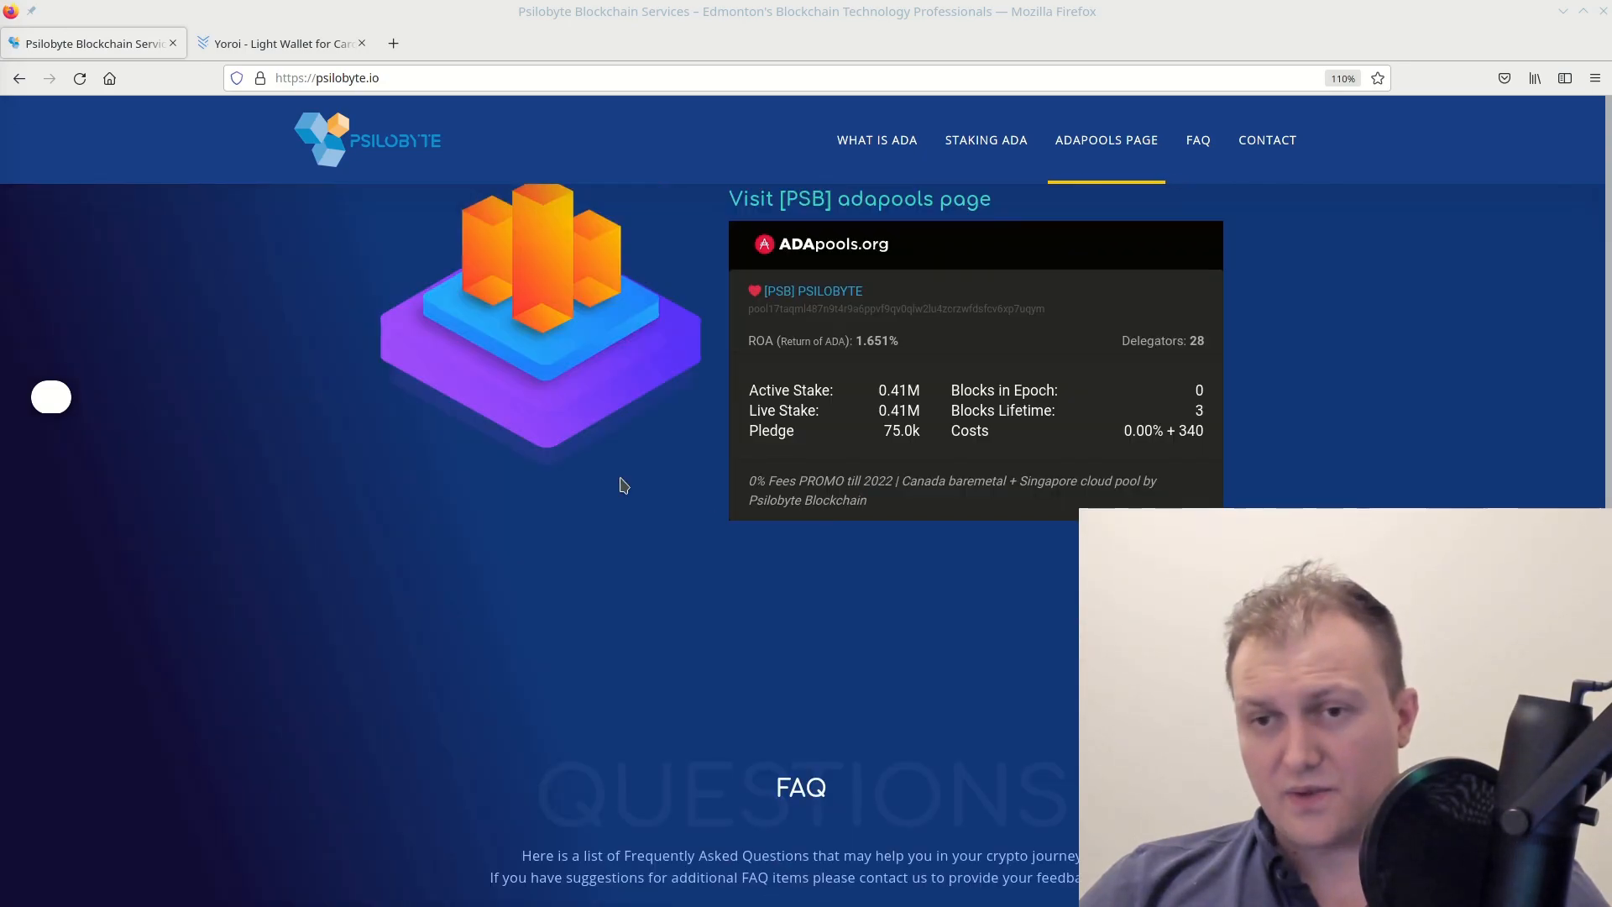
{"action": "scroll", "coordinate": [622, 485], "scroll_direction": "up", "scroll_amount": 6}
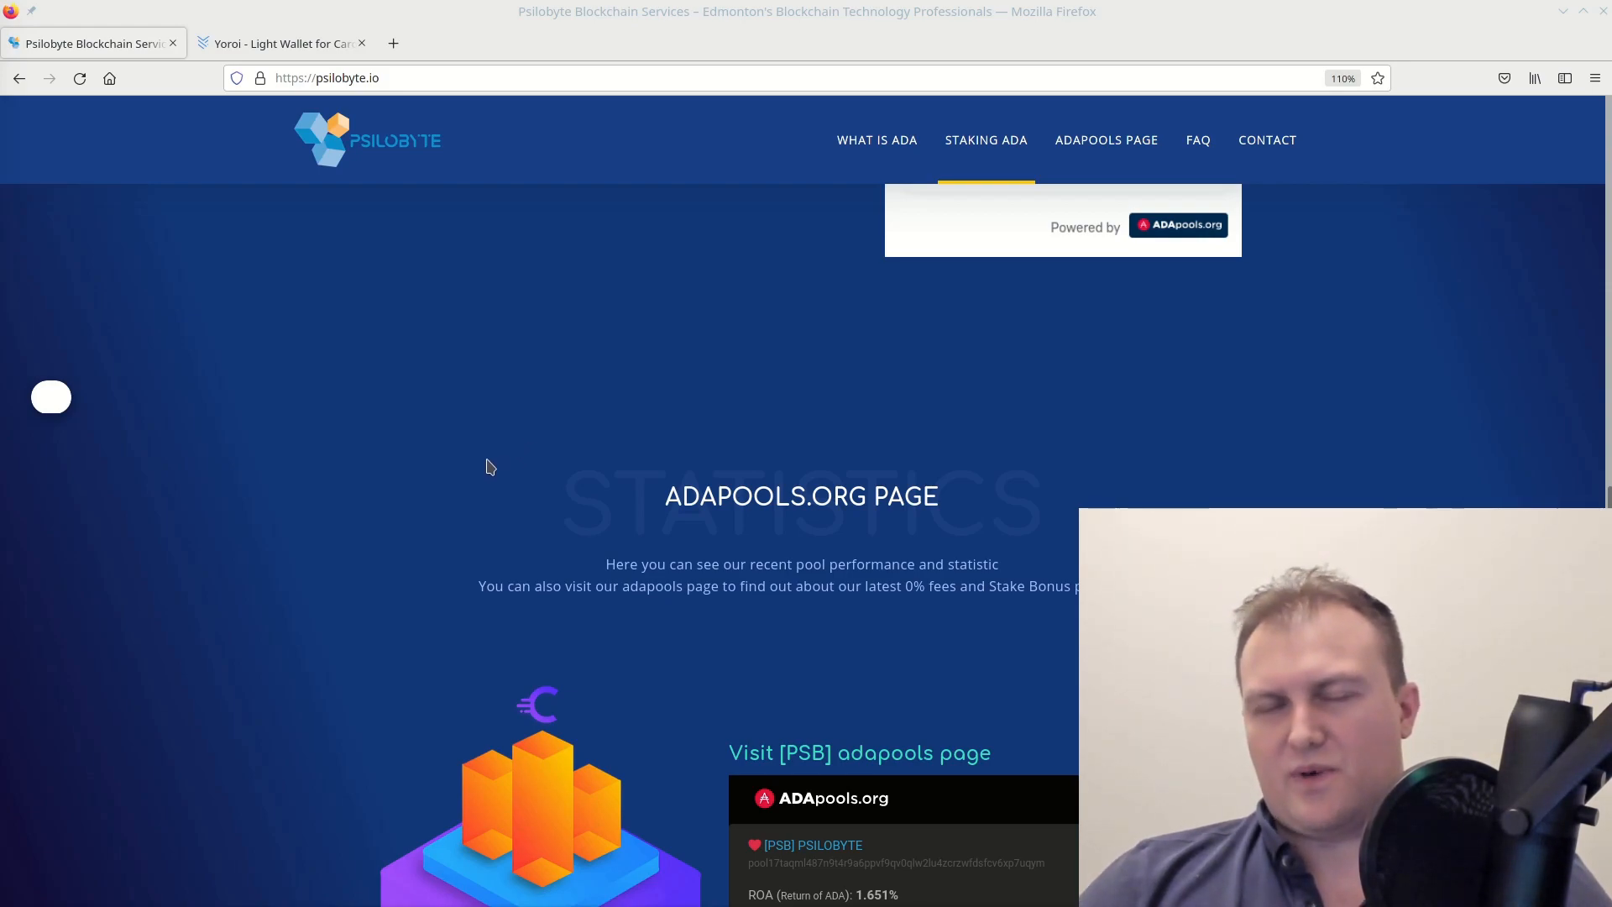
{"action": "scroll", "coordinate": [498, 471], "scroll_direction": "up", "scroll_amount": 20}
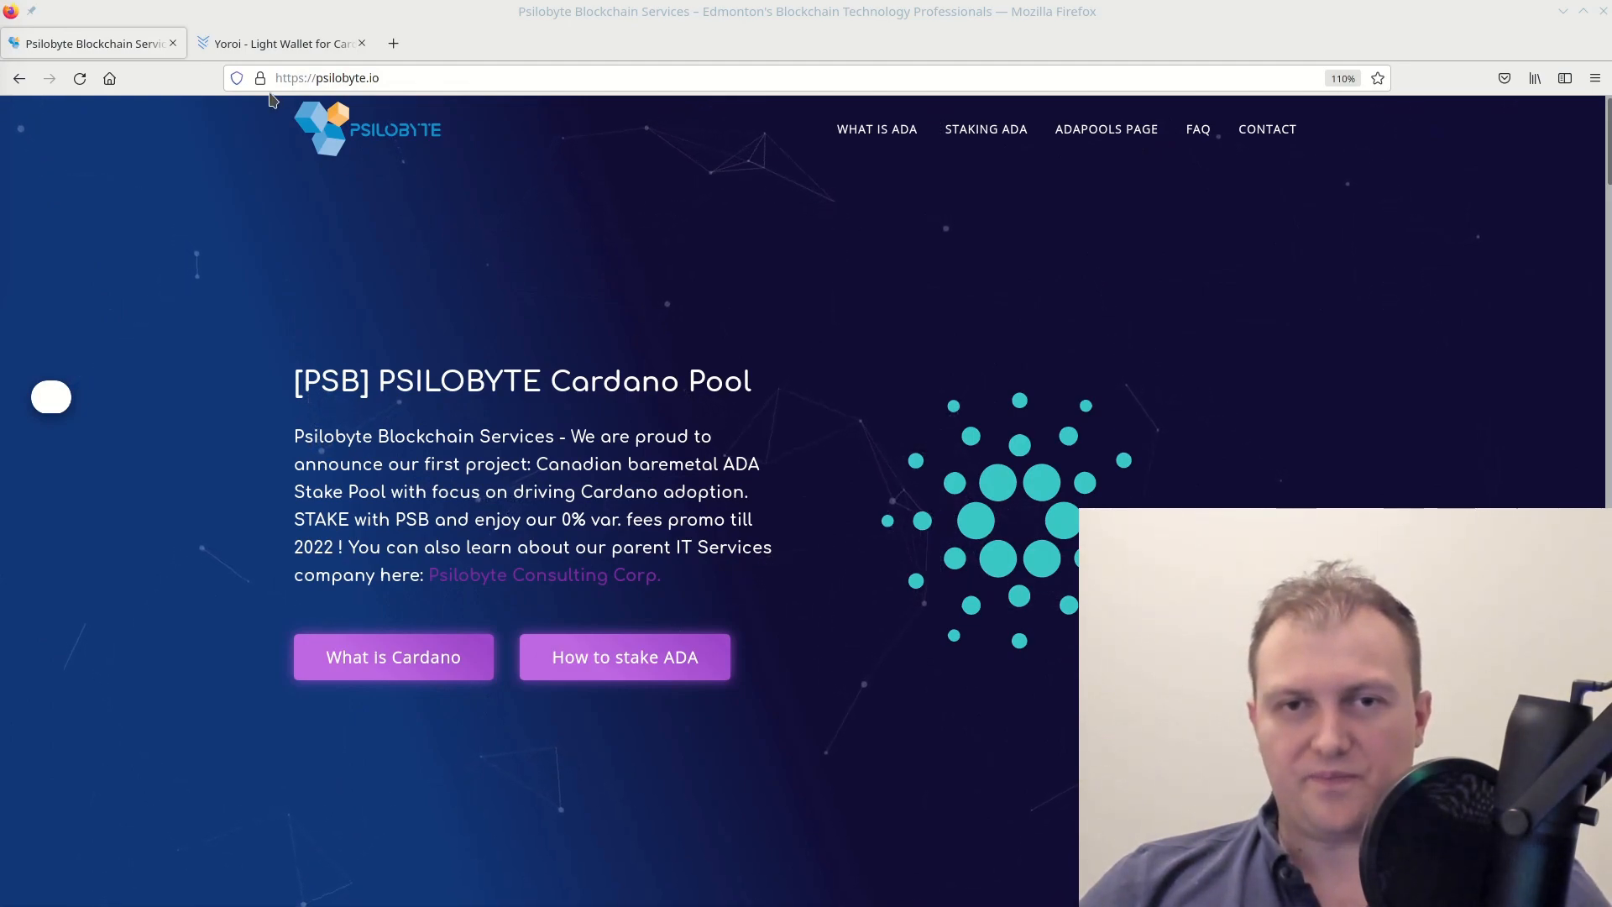
Switch to the 'Yoroi - Light Wallet for Cardano' tab and scroll through the yoroi-wallet.com homepage
{"action": "left_click", "coordinate": [281, 44]}
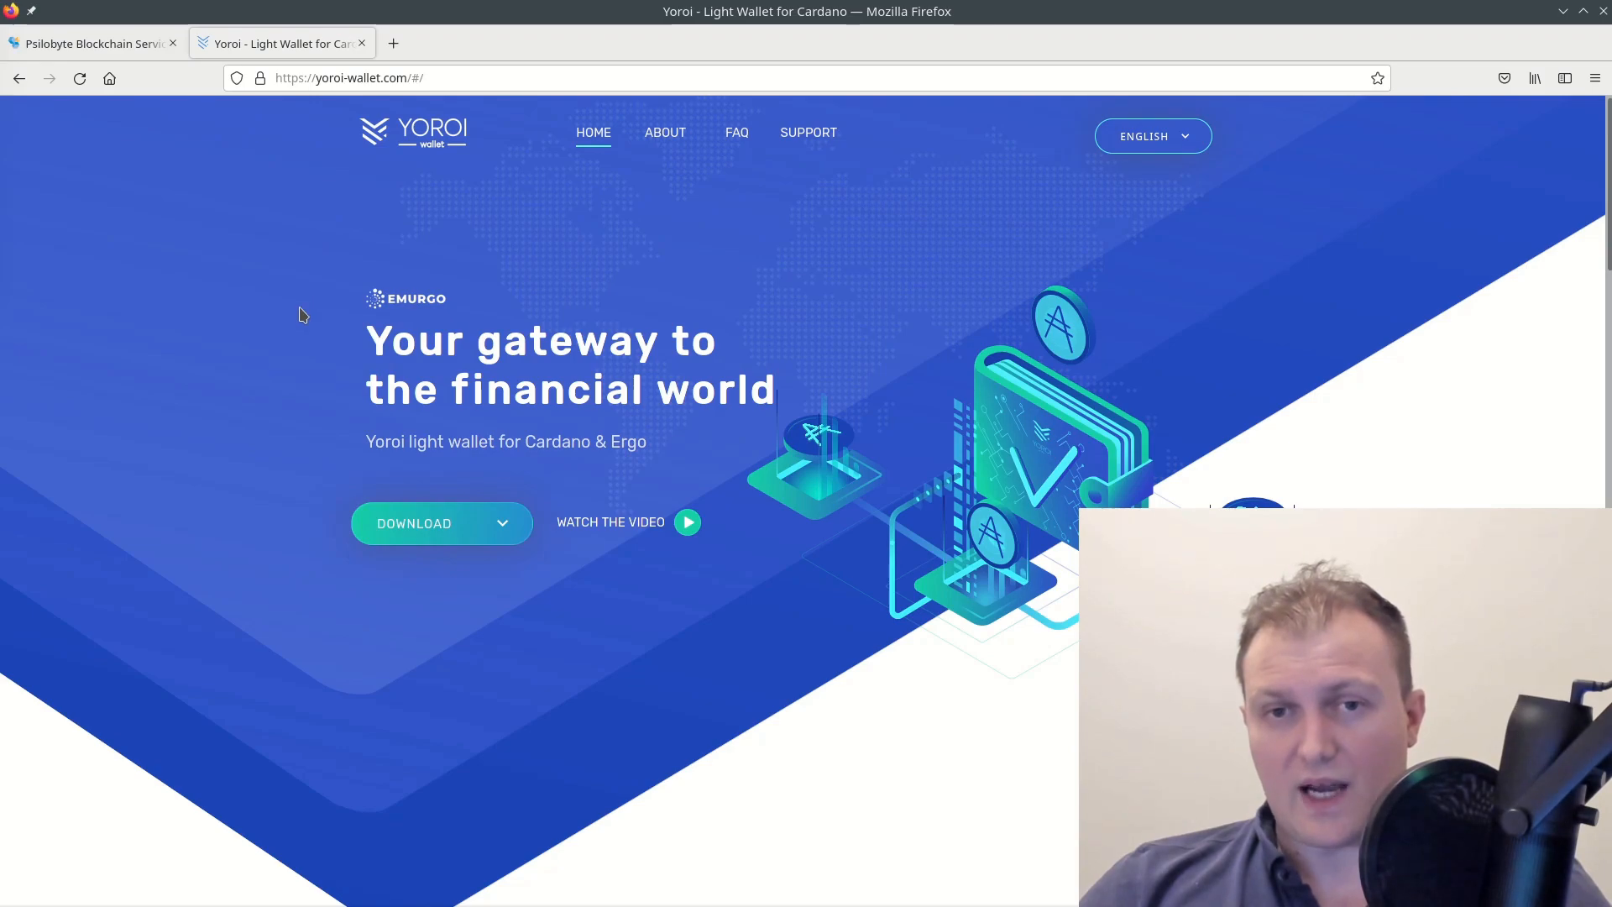
{"action": "scroll", "coordinate": [304, 336], "scroll_direction": "down", "scroll_amount": 8}
{"action": "scroll", "coordinate": [303, 353], "scroll_direction": "up", "scroll_amount": 8}
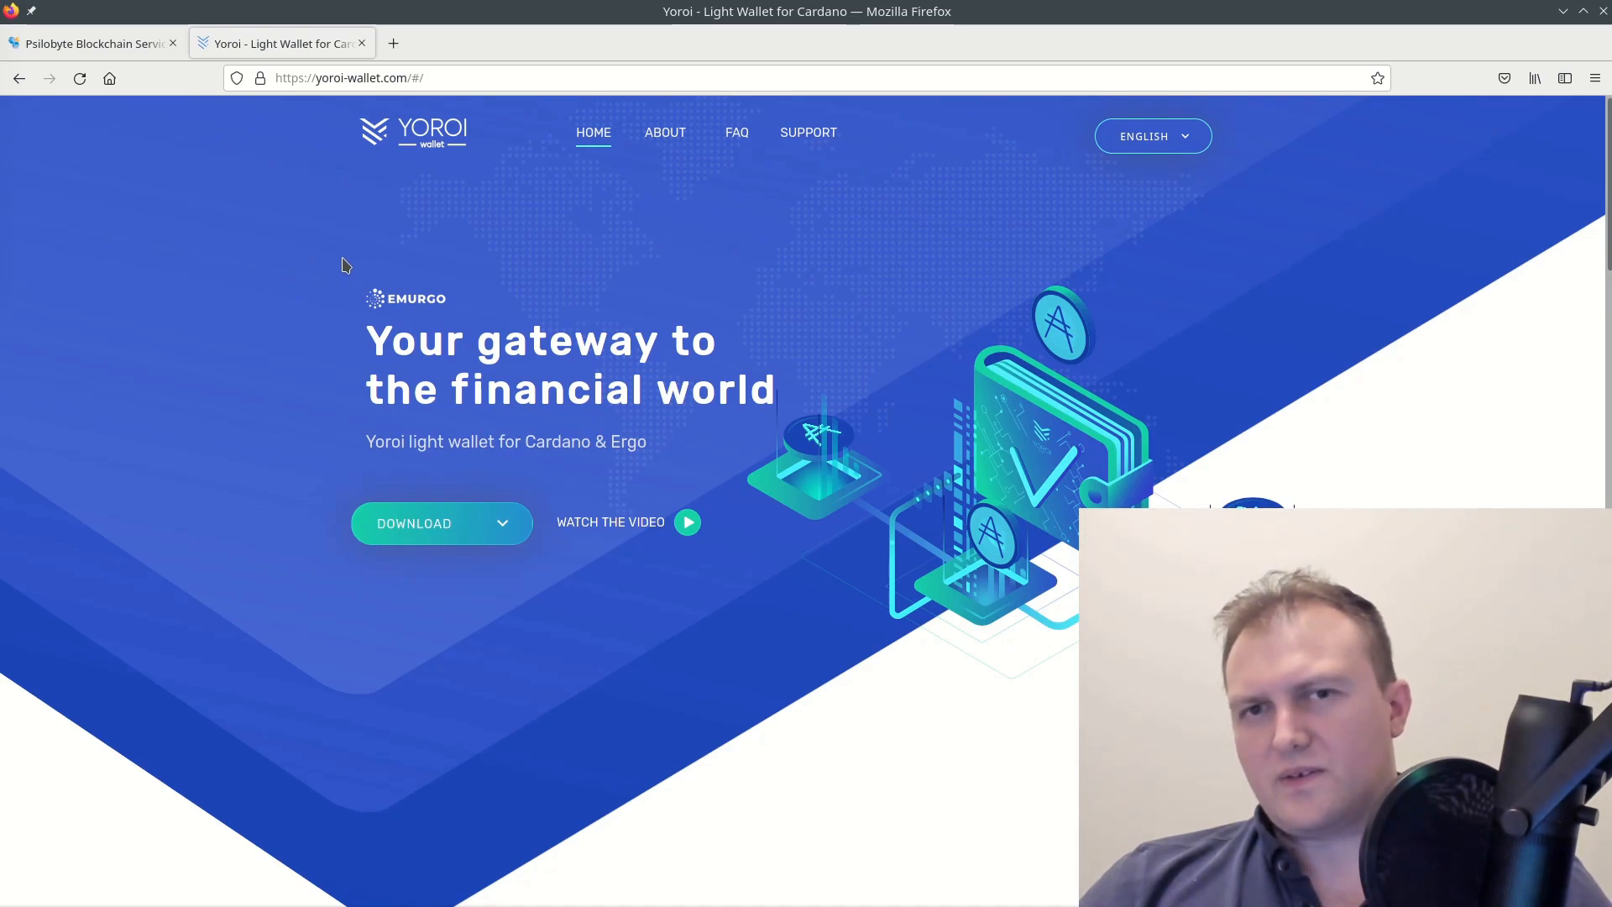
{"action": "scroll", "coordinate": [264, 395], "scroll_direction": "down", "scroll_amount": 3}
{"action": "scroll", "coordinate": [282, 396], "scroll_direction": "up", "scroll_amount": 3}
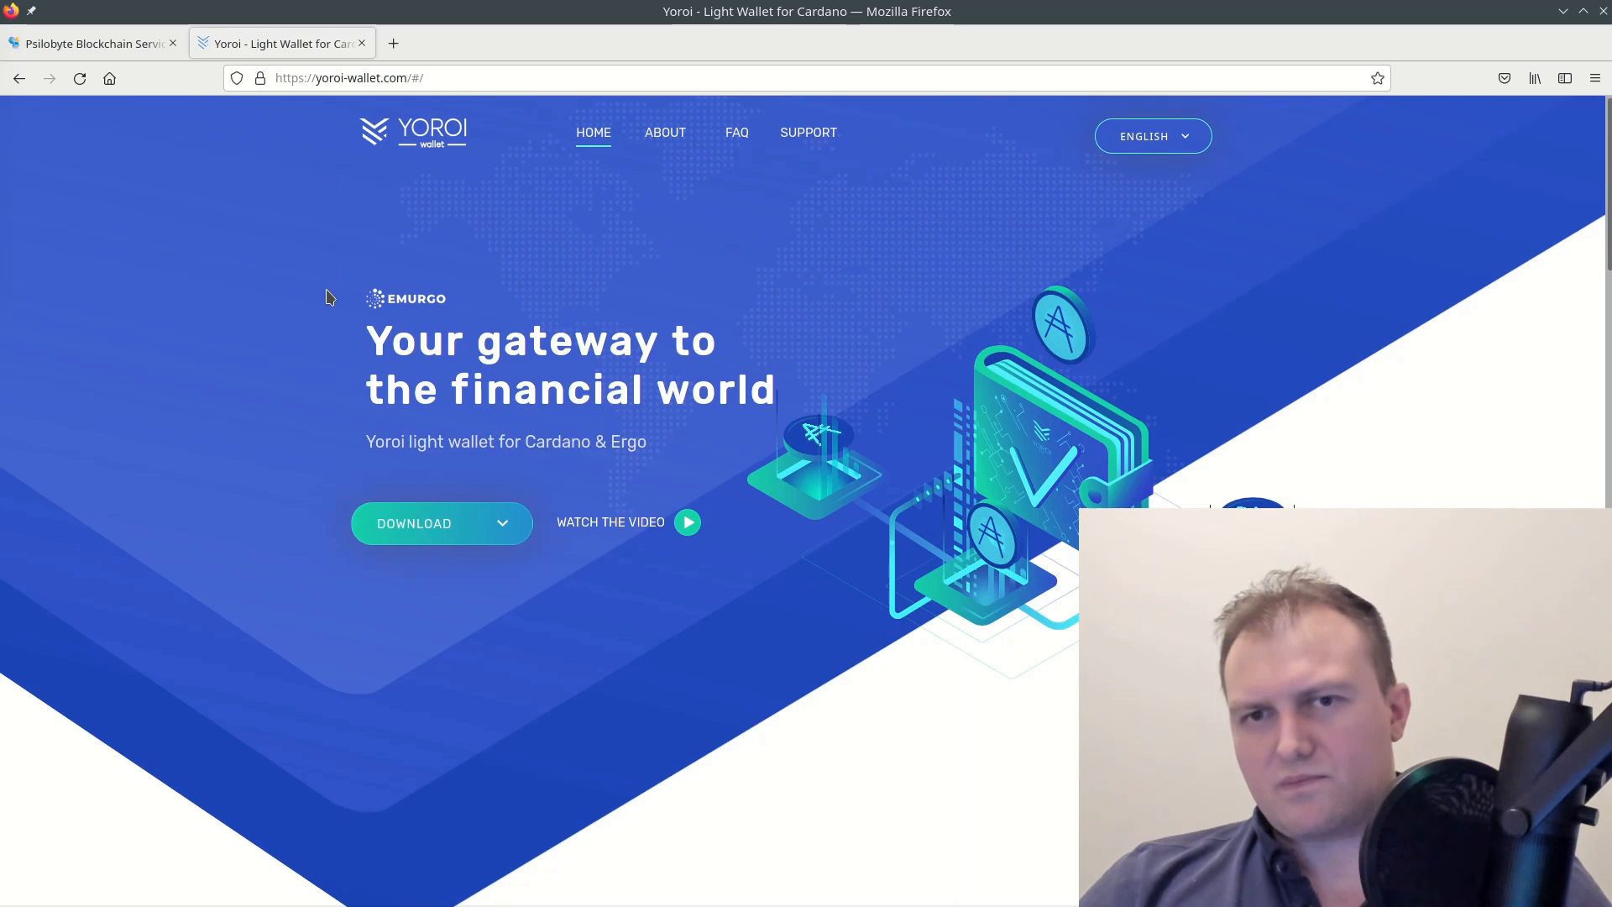
{"action": "scroll", "coordinate": [326, 276], "scroll_direction": "down", "scroll_amount": 5}
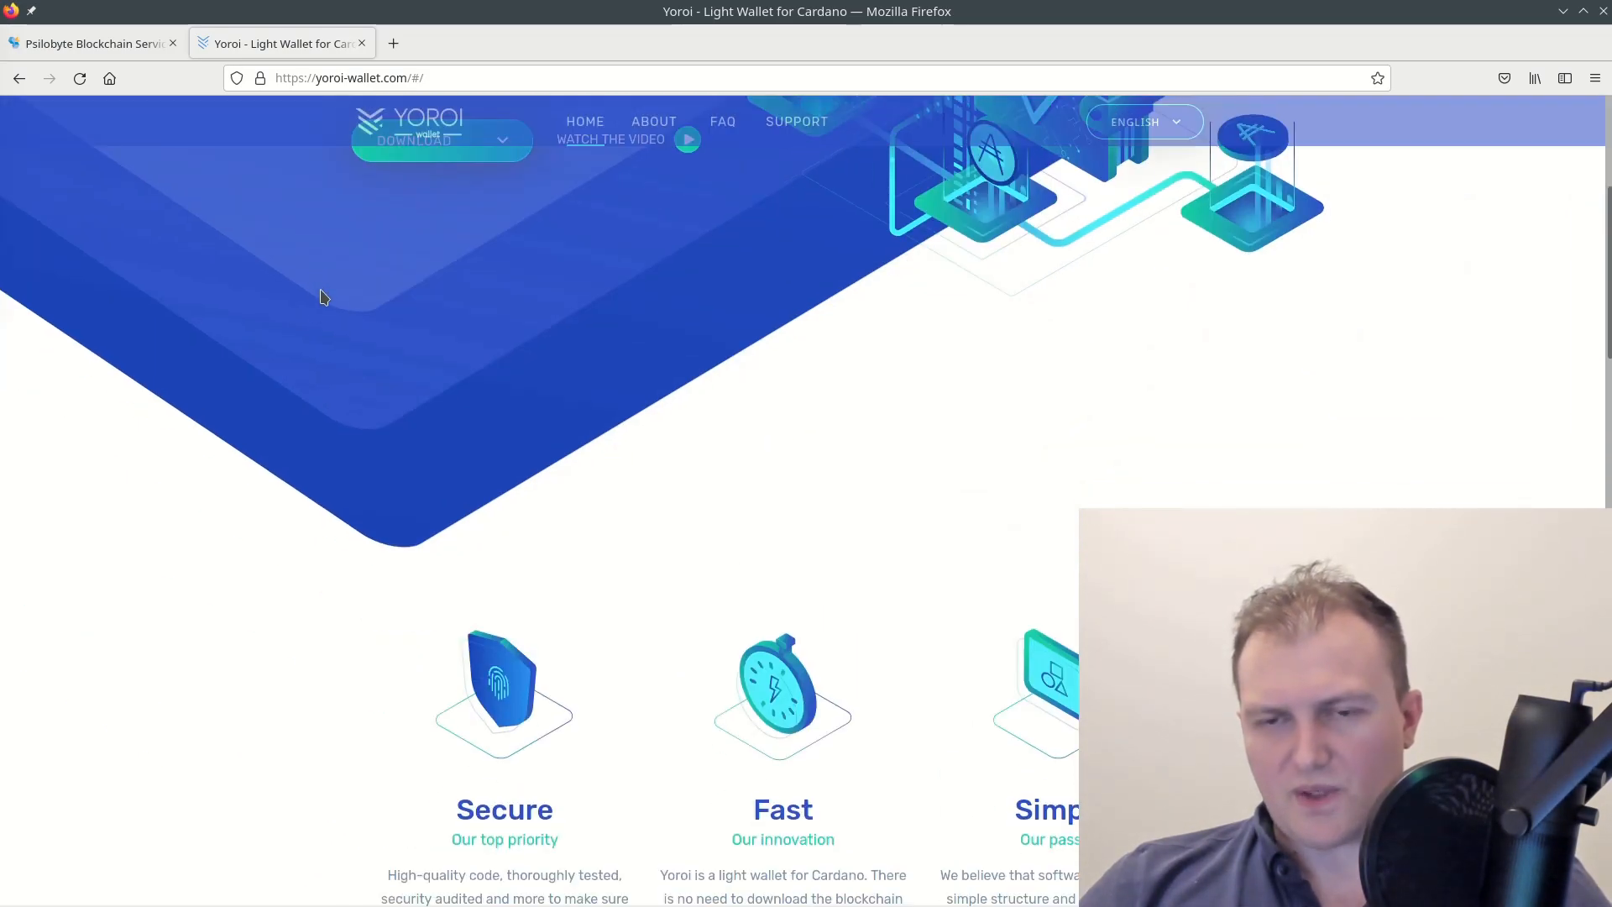
{"action": "scroll", "coordinate": [397, 388], "scroll_direction": "up", "scroll_amount": 5}
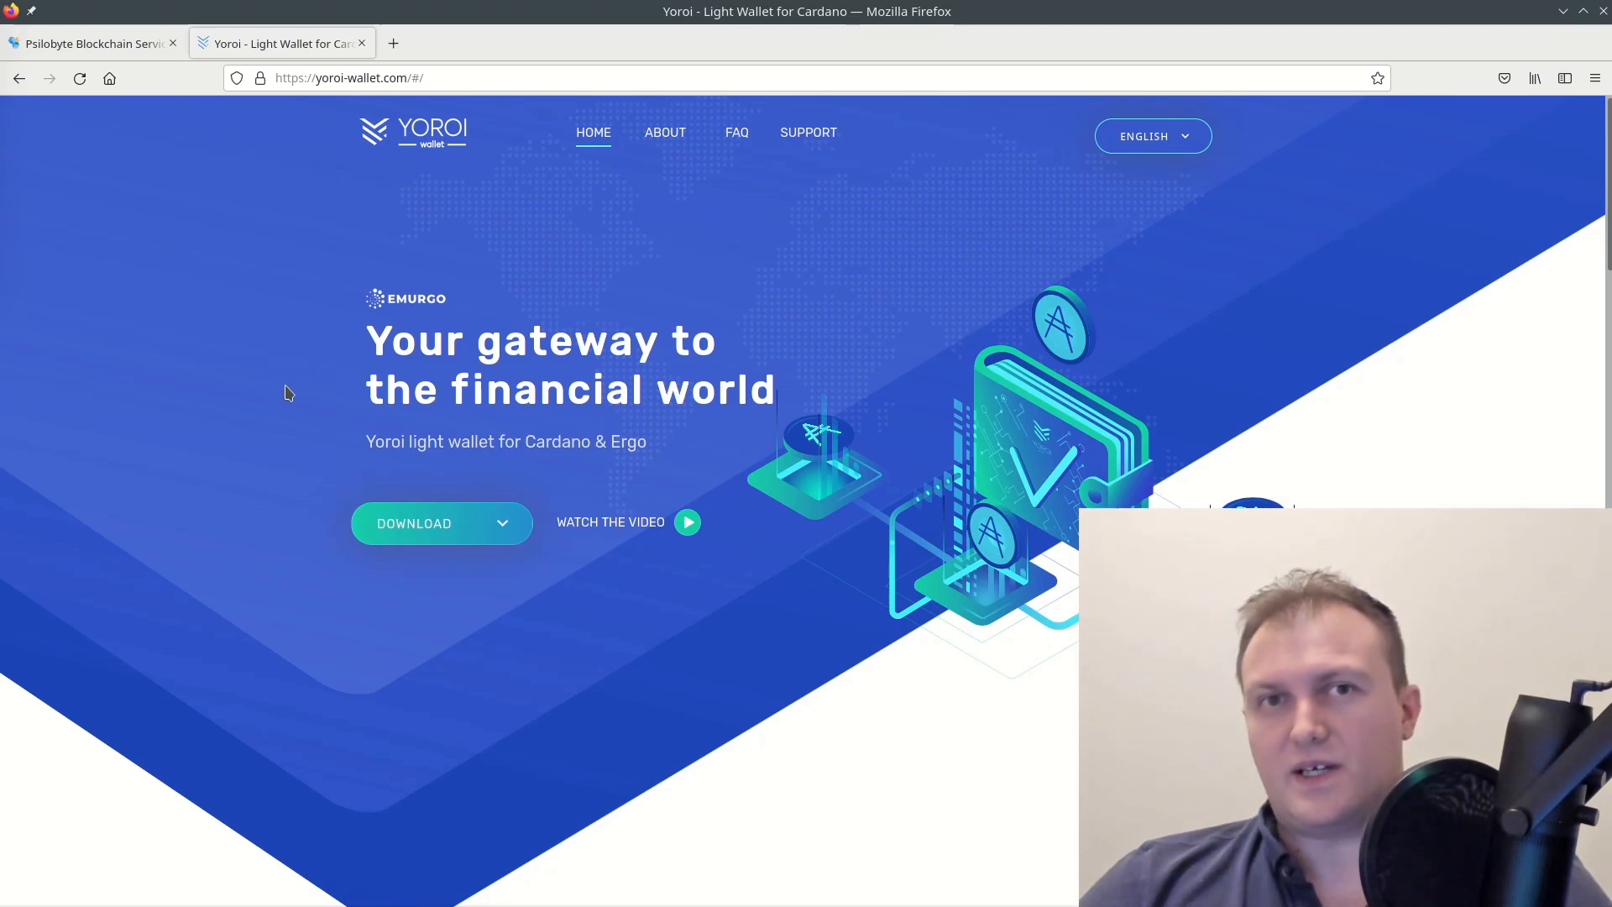
{"action": "scroll", "coordinate": [286, 390], "scroll_direction": "down", "scroll_amount": 3}
{"action": "scroll", "coordinate": [288, 393], "scroll_direction": "up", "scroll_amount": 2}
{"action": "scroll", "coordinate": [286, 393], "scroll_direction": "up", "scroll_amount": 1}
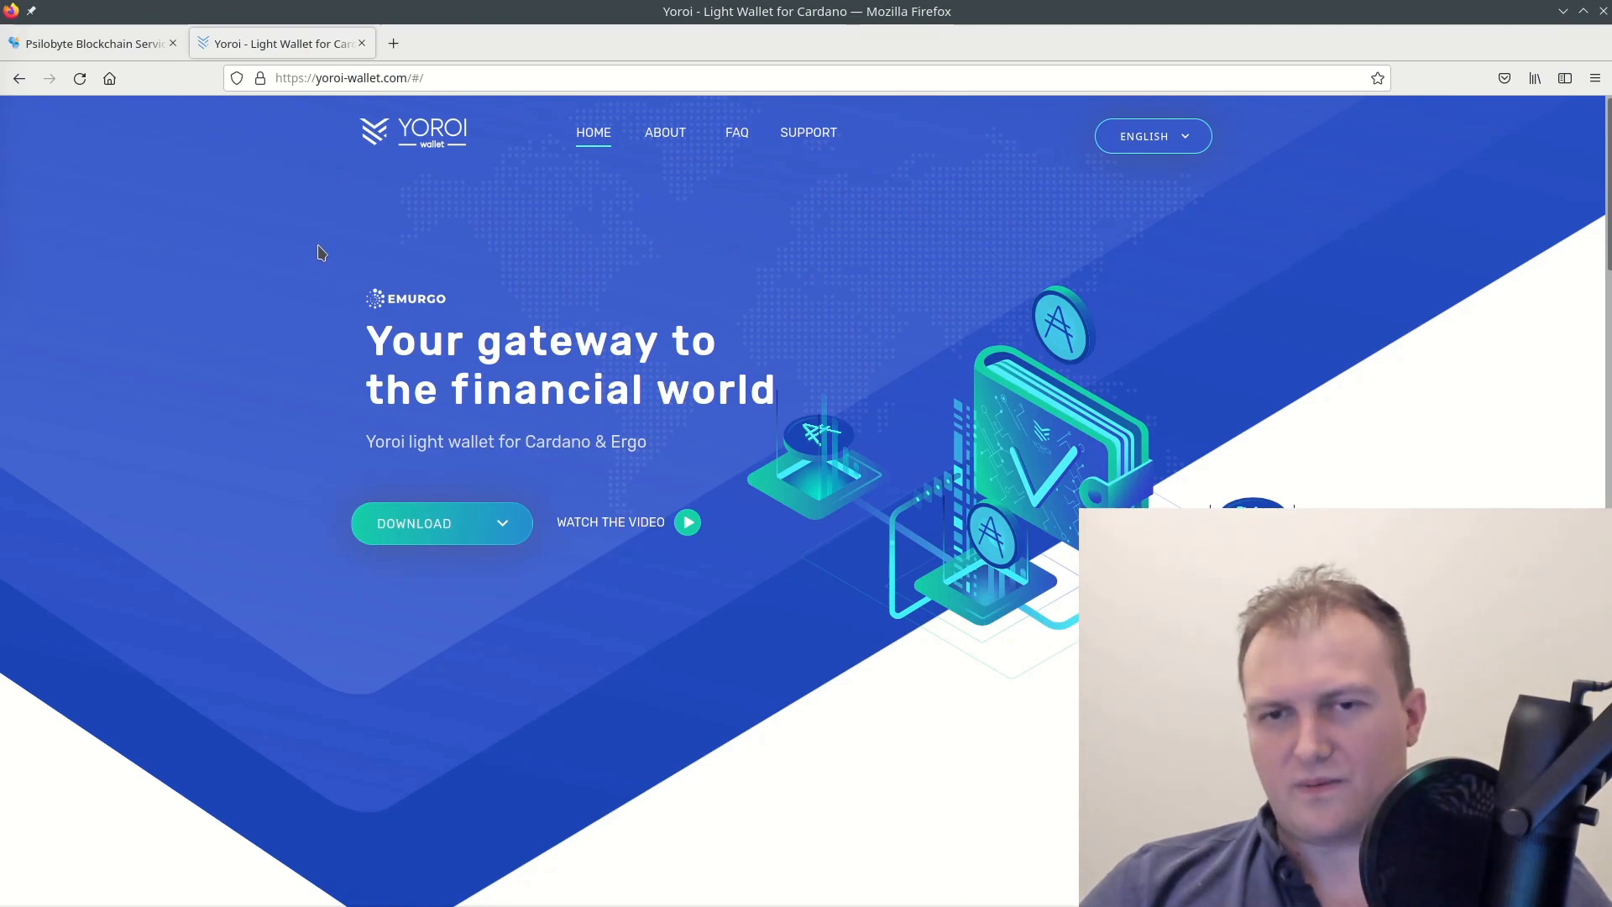
{"action": "scroll", "coordinate": [312, 310], "scroll_direction": "down", "scroll_amount": 4}
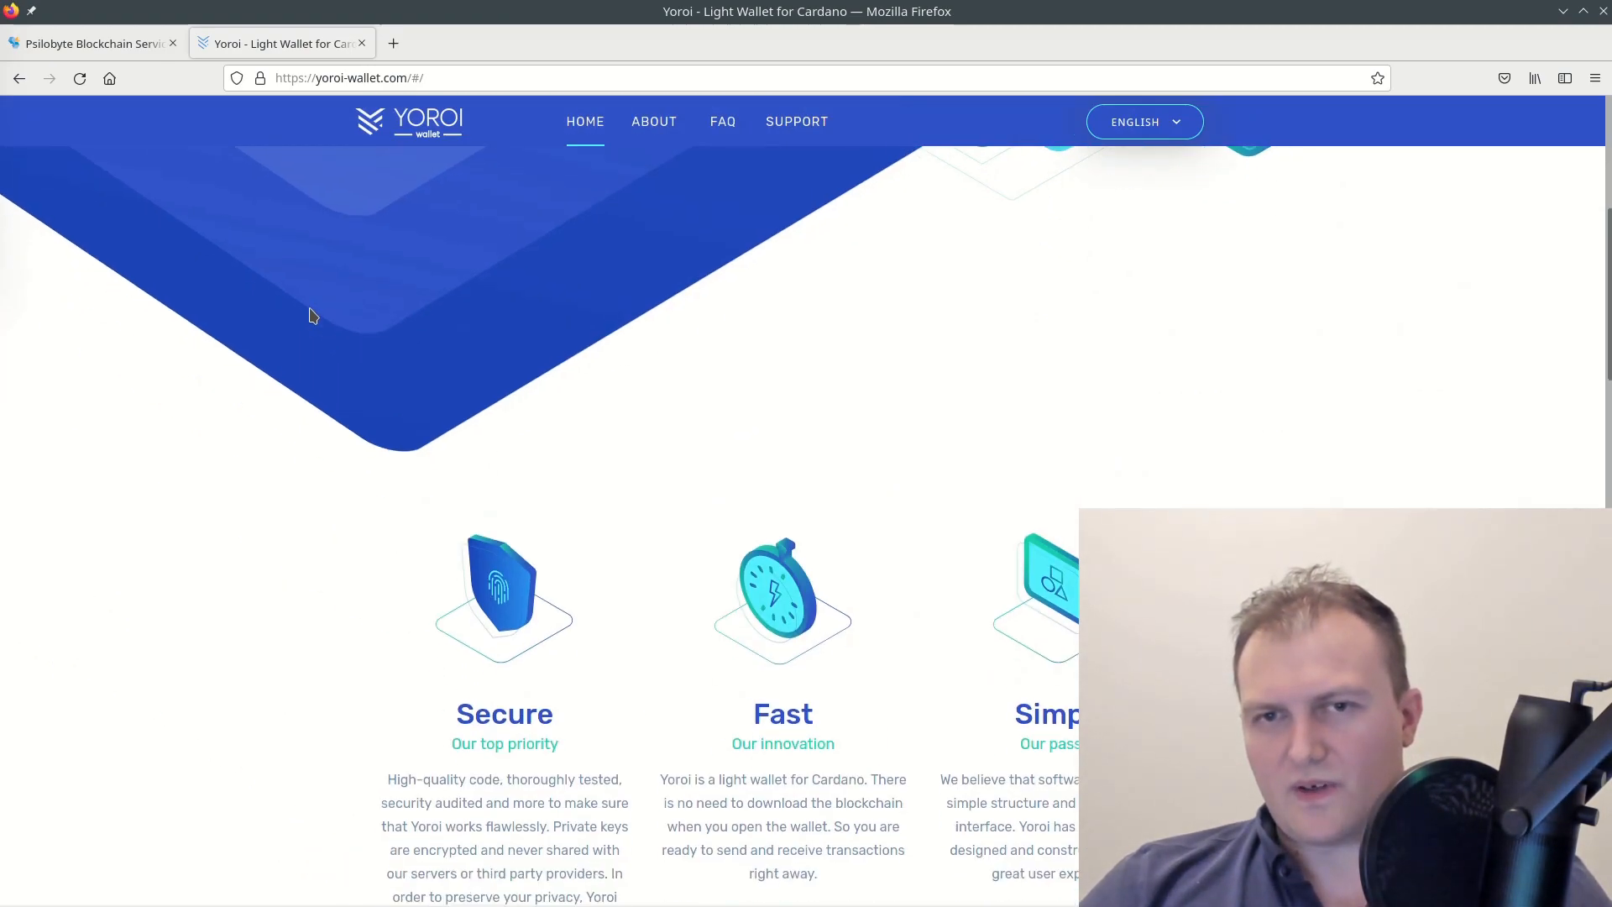
{"action": "scroll", "coordinate": [311, 315], "scroll_direction": "up", "scroll_amount": 4}
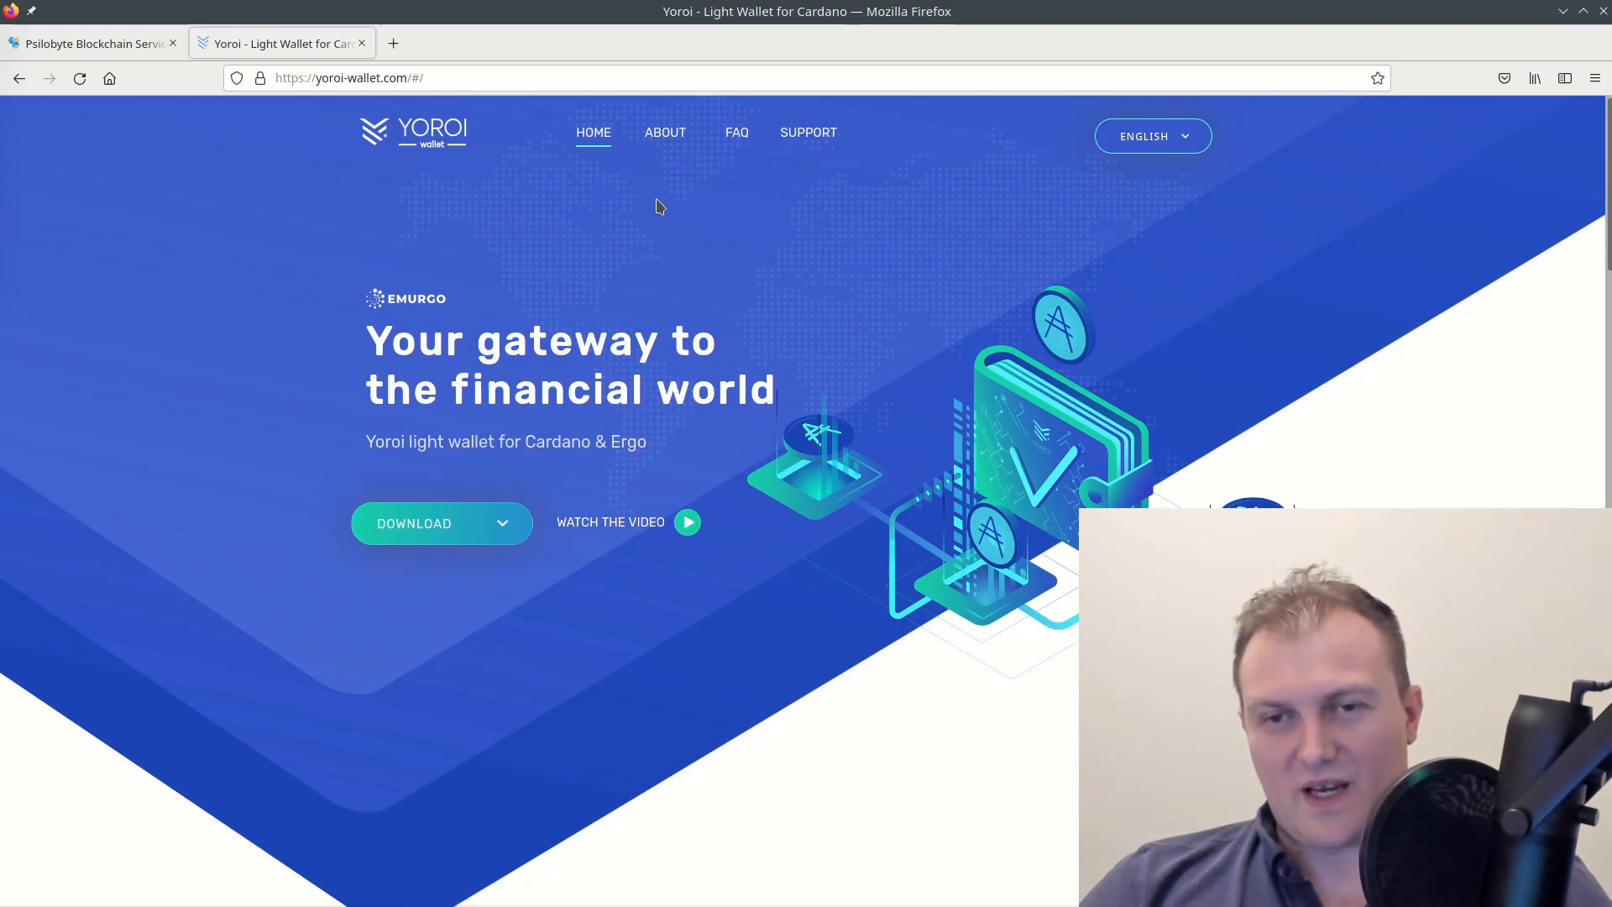
{"action": "scroll", "coordinate": [280, 325], "scroll_direction": "down", "scroll_amount": 5}
{"action": "scroll", "coordinate": [277, 352], "scroll_direction": "up", "scroll_amount": 8}
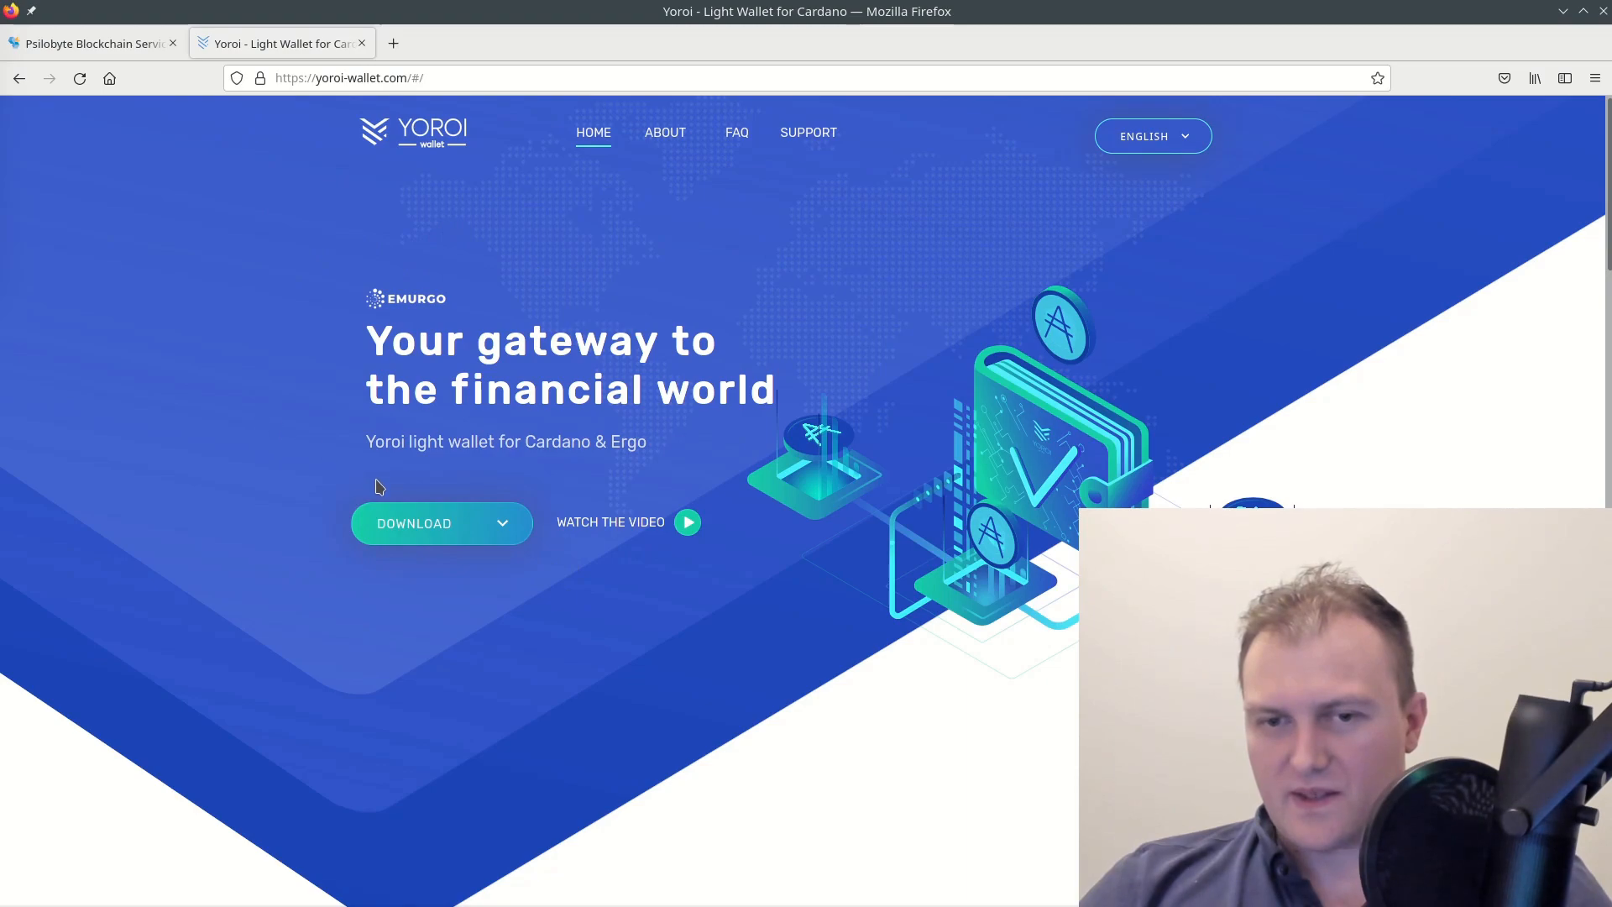
Browse the Download options on yoroi-wallet.com and pick Firefox to reach the add-ons page
{"action": "left_click", "coordinate": [509, 527]}
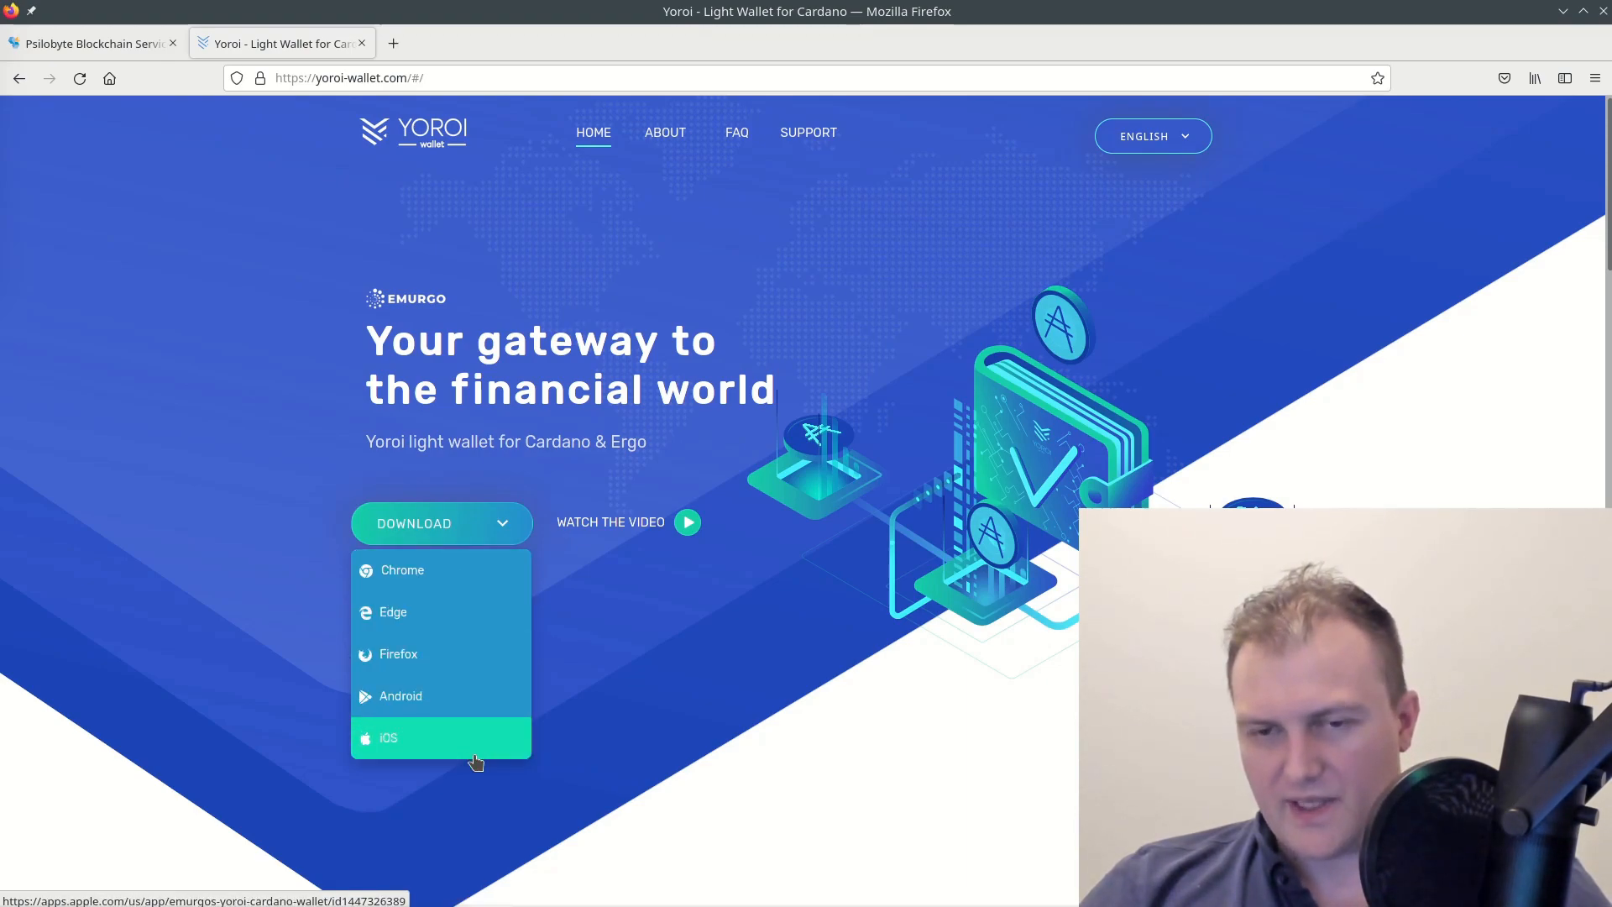
{"action": "left_click", "coordinate": [316, 406]}
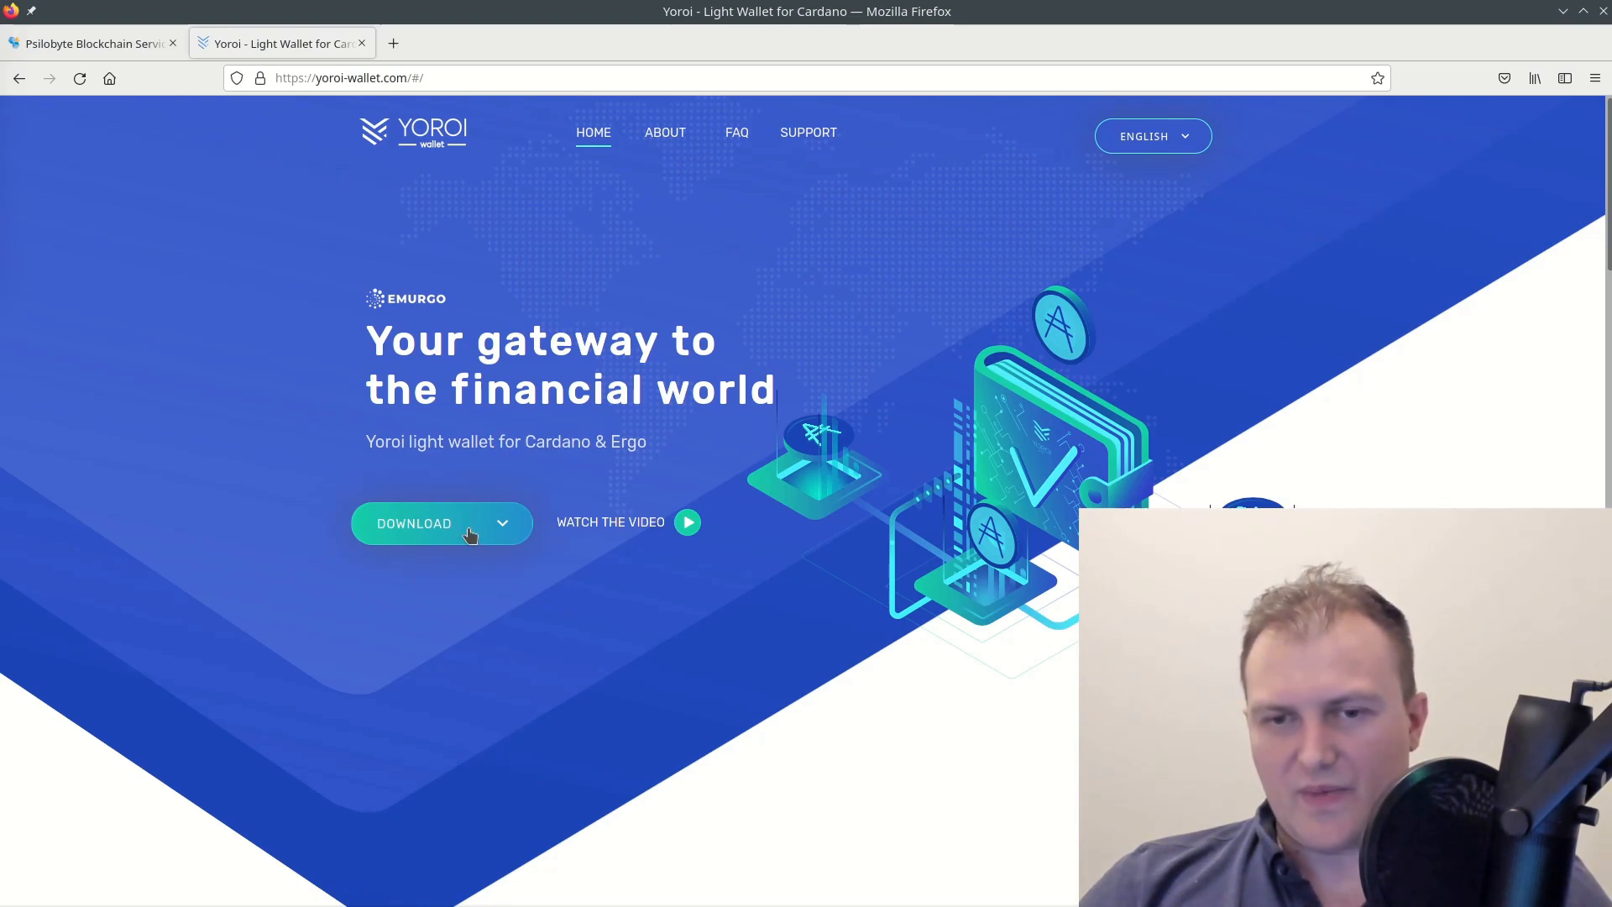
{"action": "left_click", "coordinate": [500, 527]}
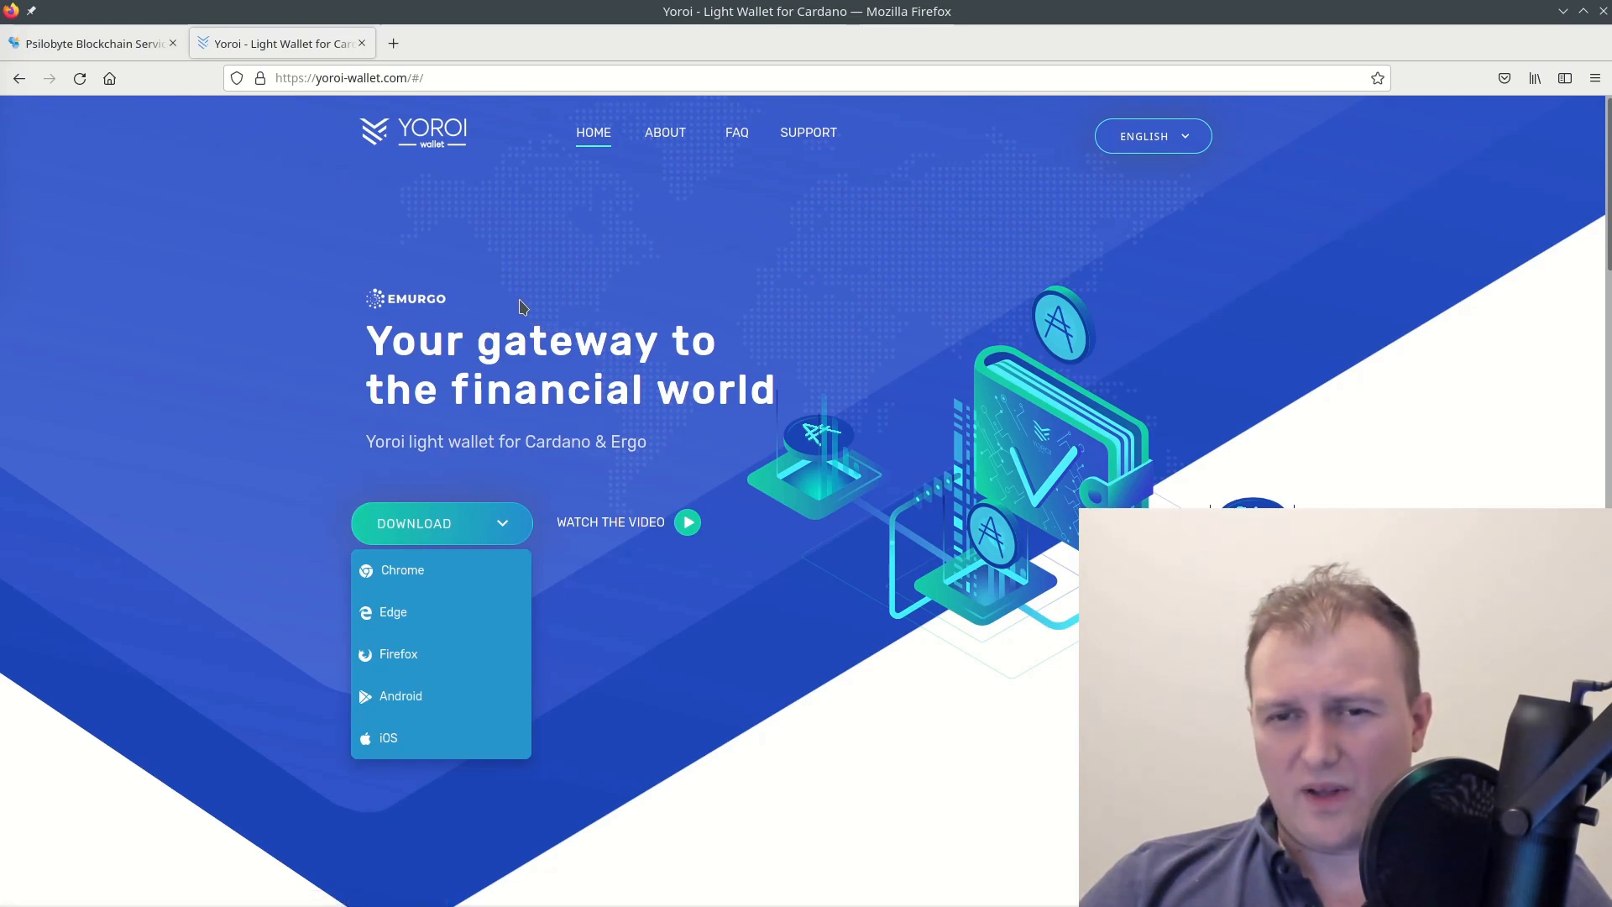
{"action": "left_click", "coordinate": [522, 304]}
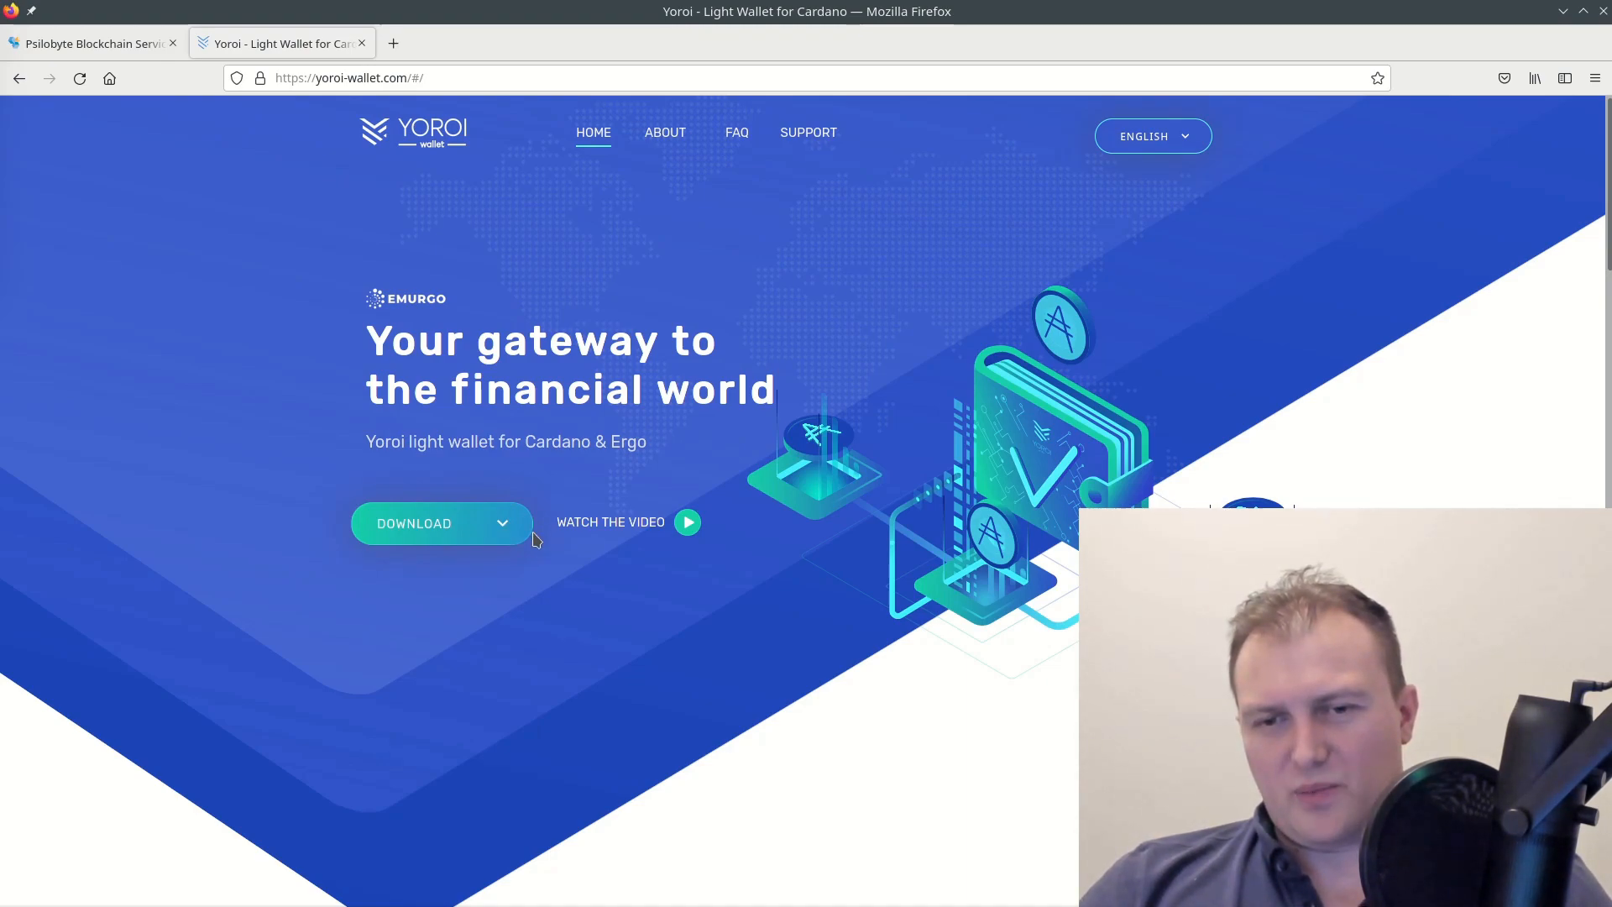
{"action": "left_click", "coordinate": [513, 526]}
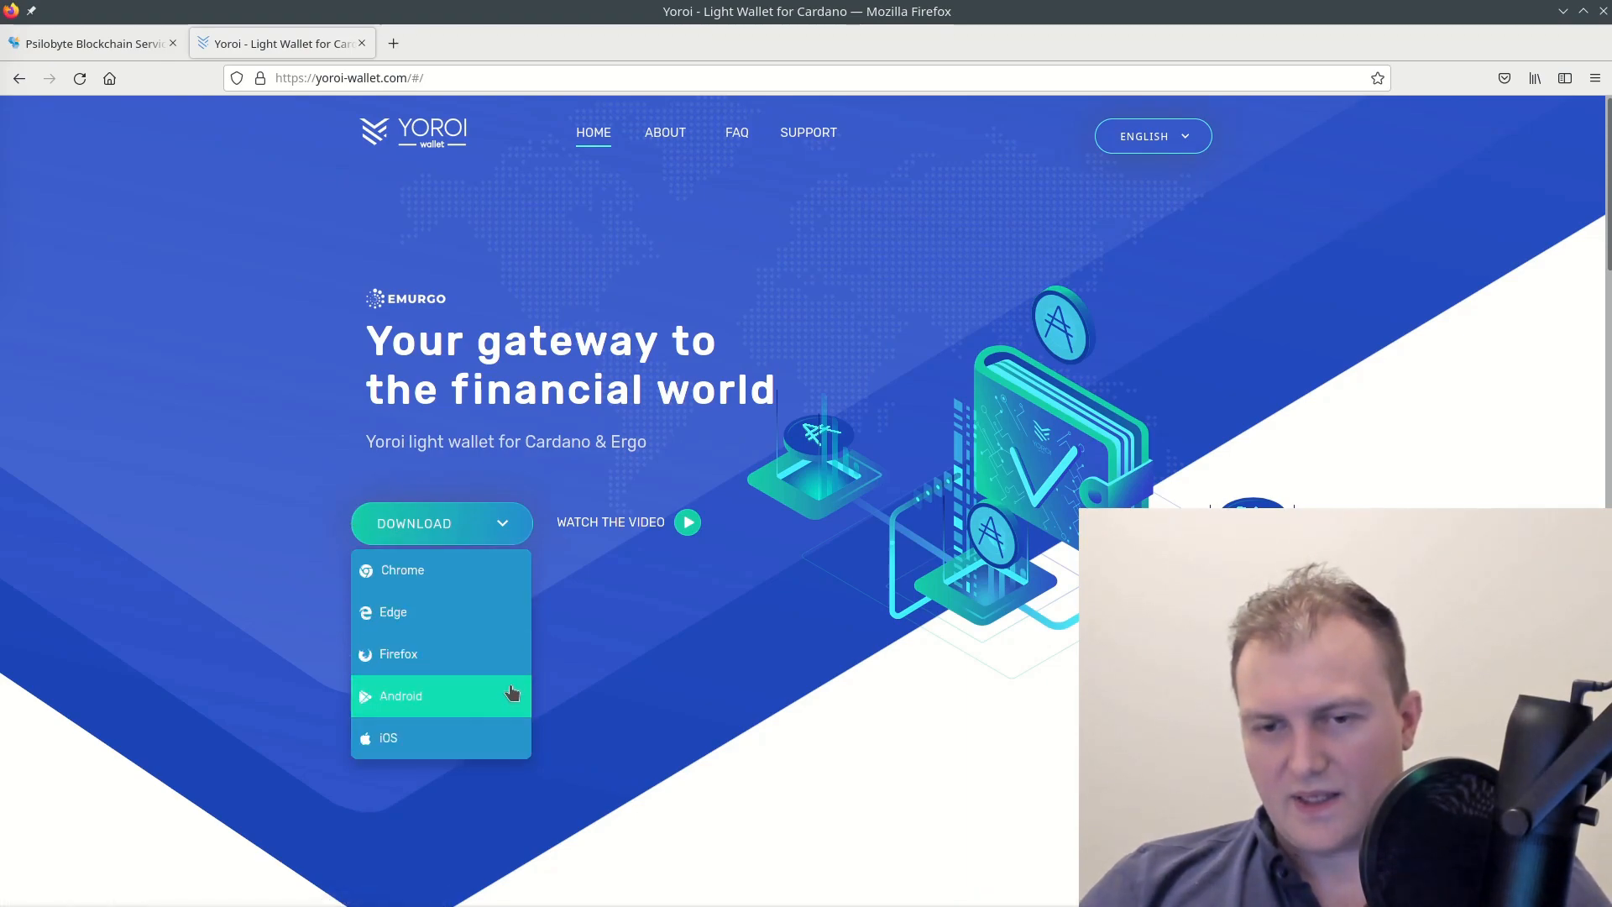
{"action": "left_click", "coordinate": [467, 668]}
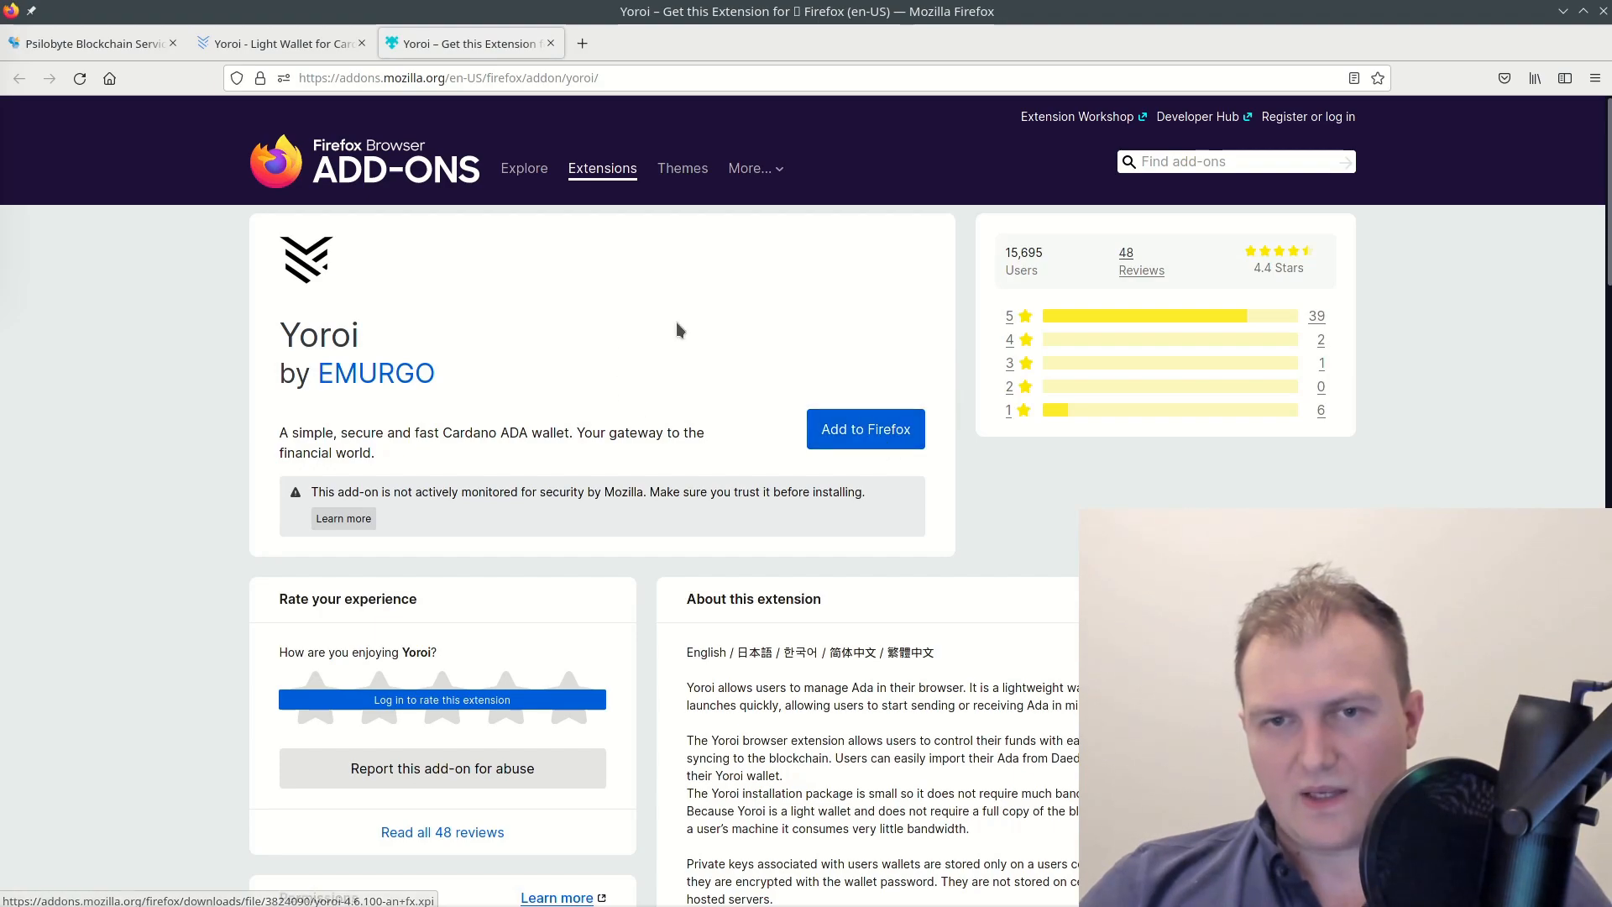
Add the Yoroi extension to Firefox, approve its permissions, and launch it from the toolbar
{"action": "left_click", "coordinate": [339, 53]}
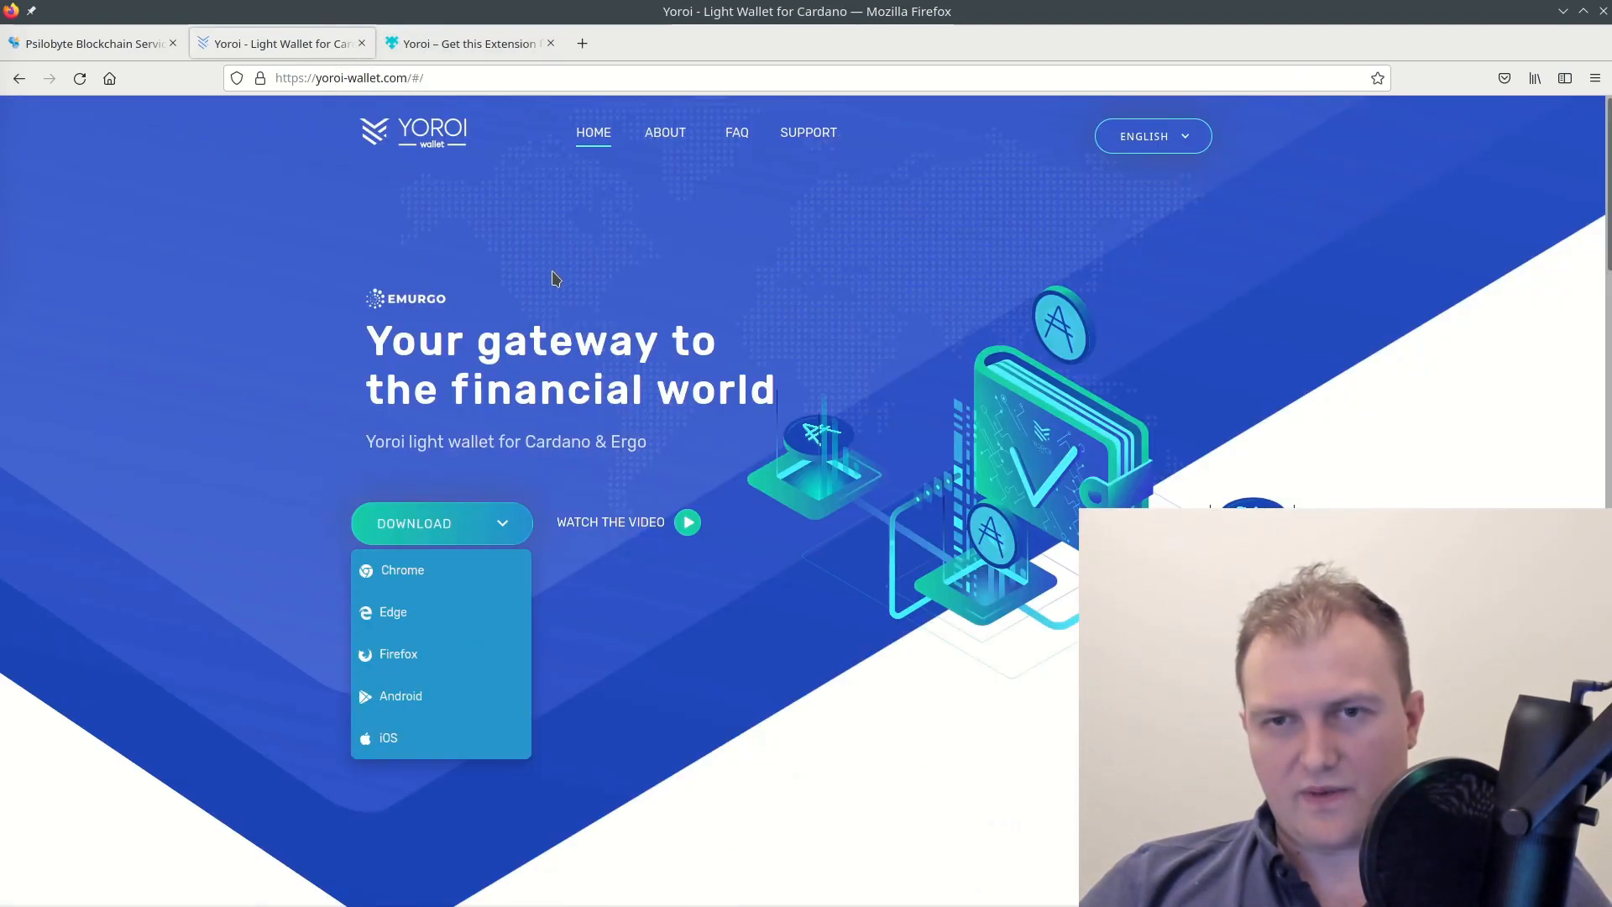
{"action": "left_click", "coordinate": [492, 49]}
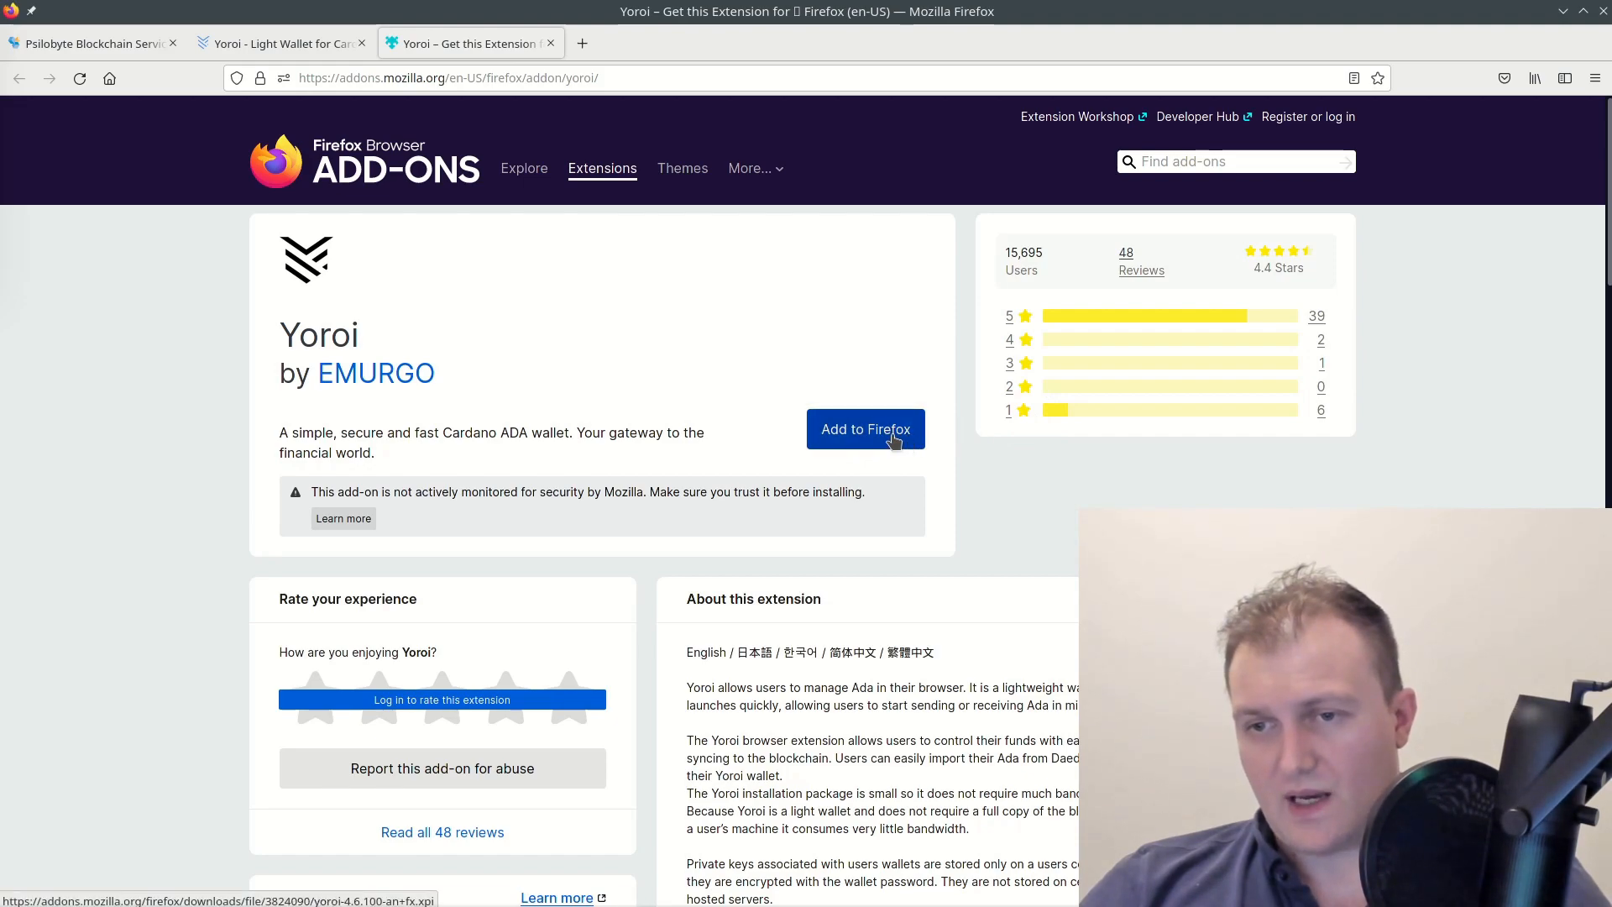
{"action": "left_click", "coordinate": [893, 437]}
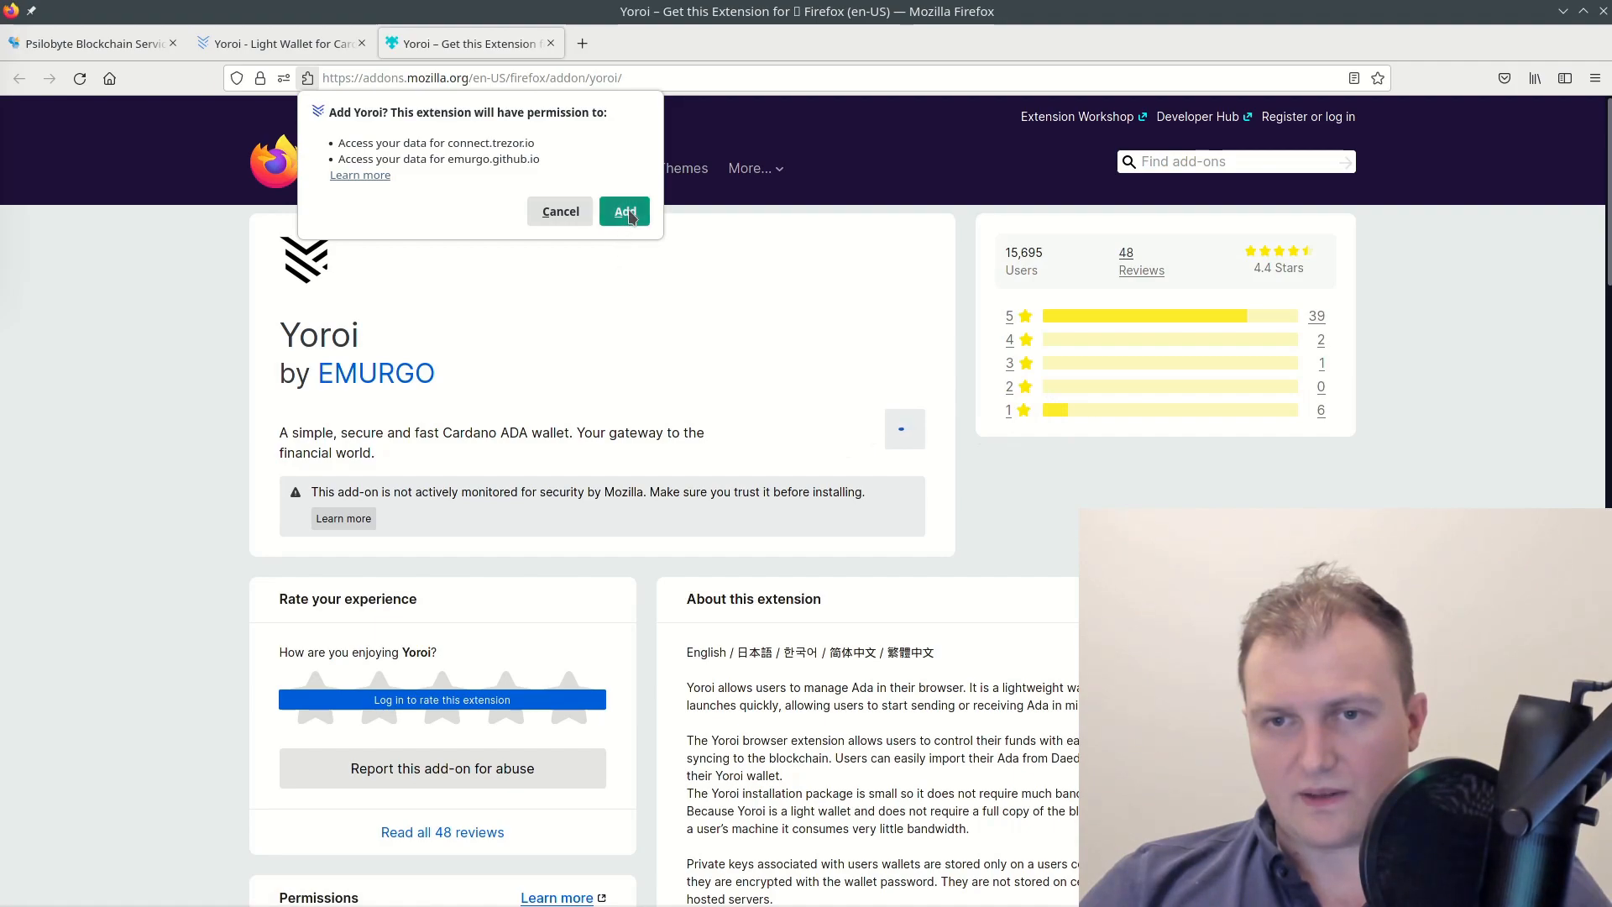
{"action": "left_click", "coordinate": [625, 214]}
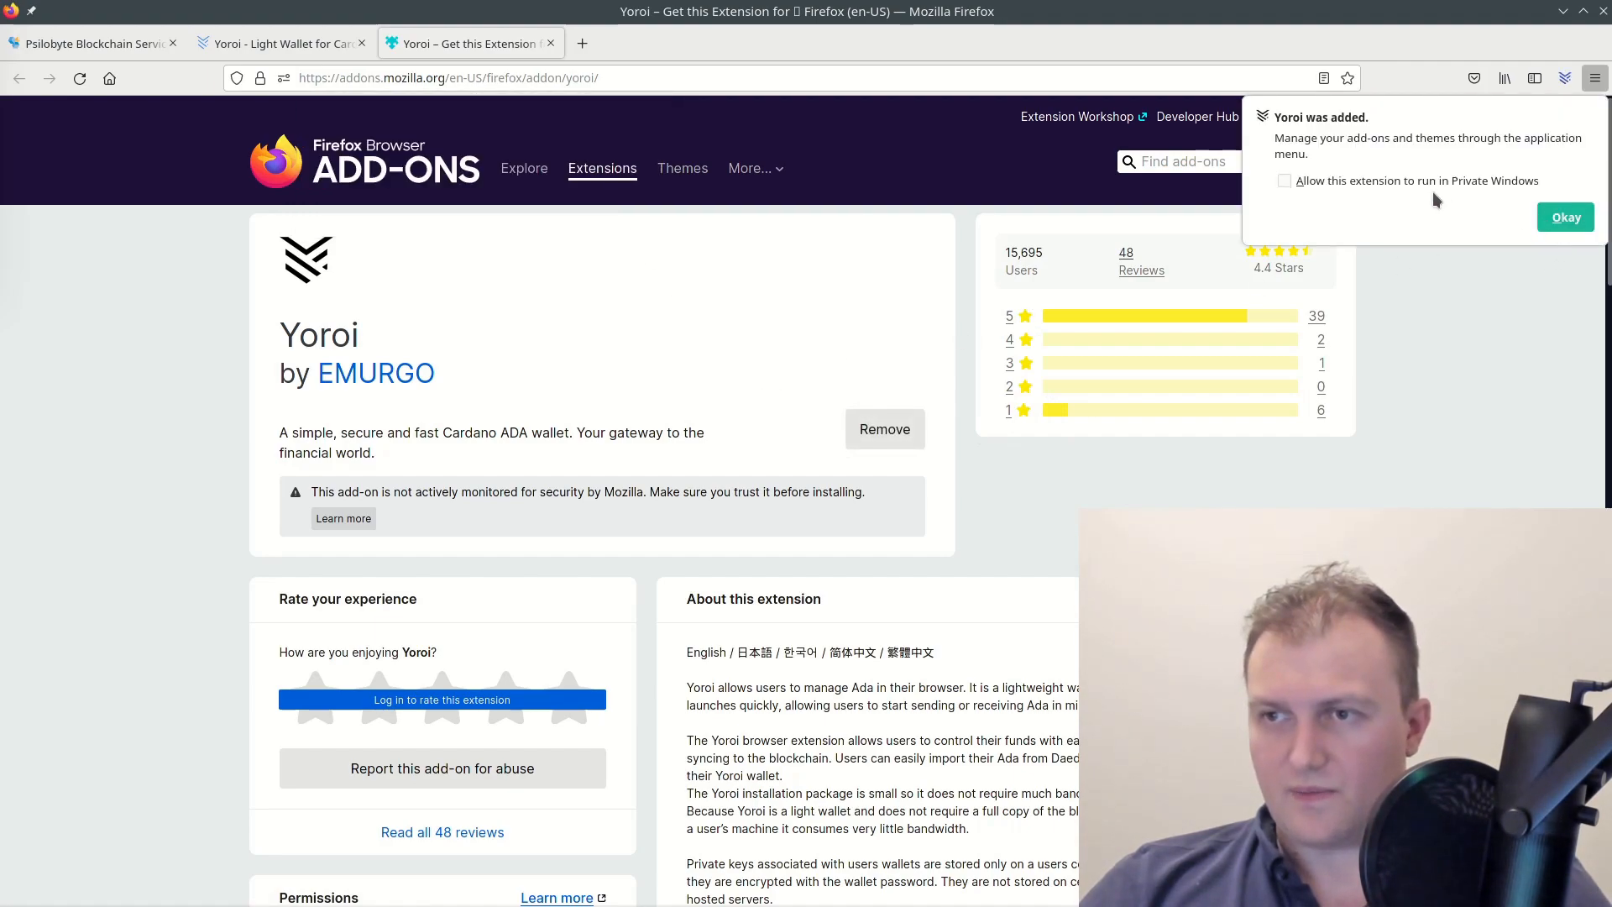
{"action": "left_click", "coordinate": [1565, 222]}
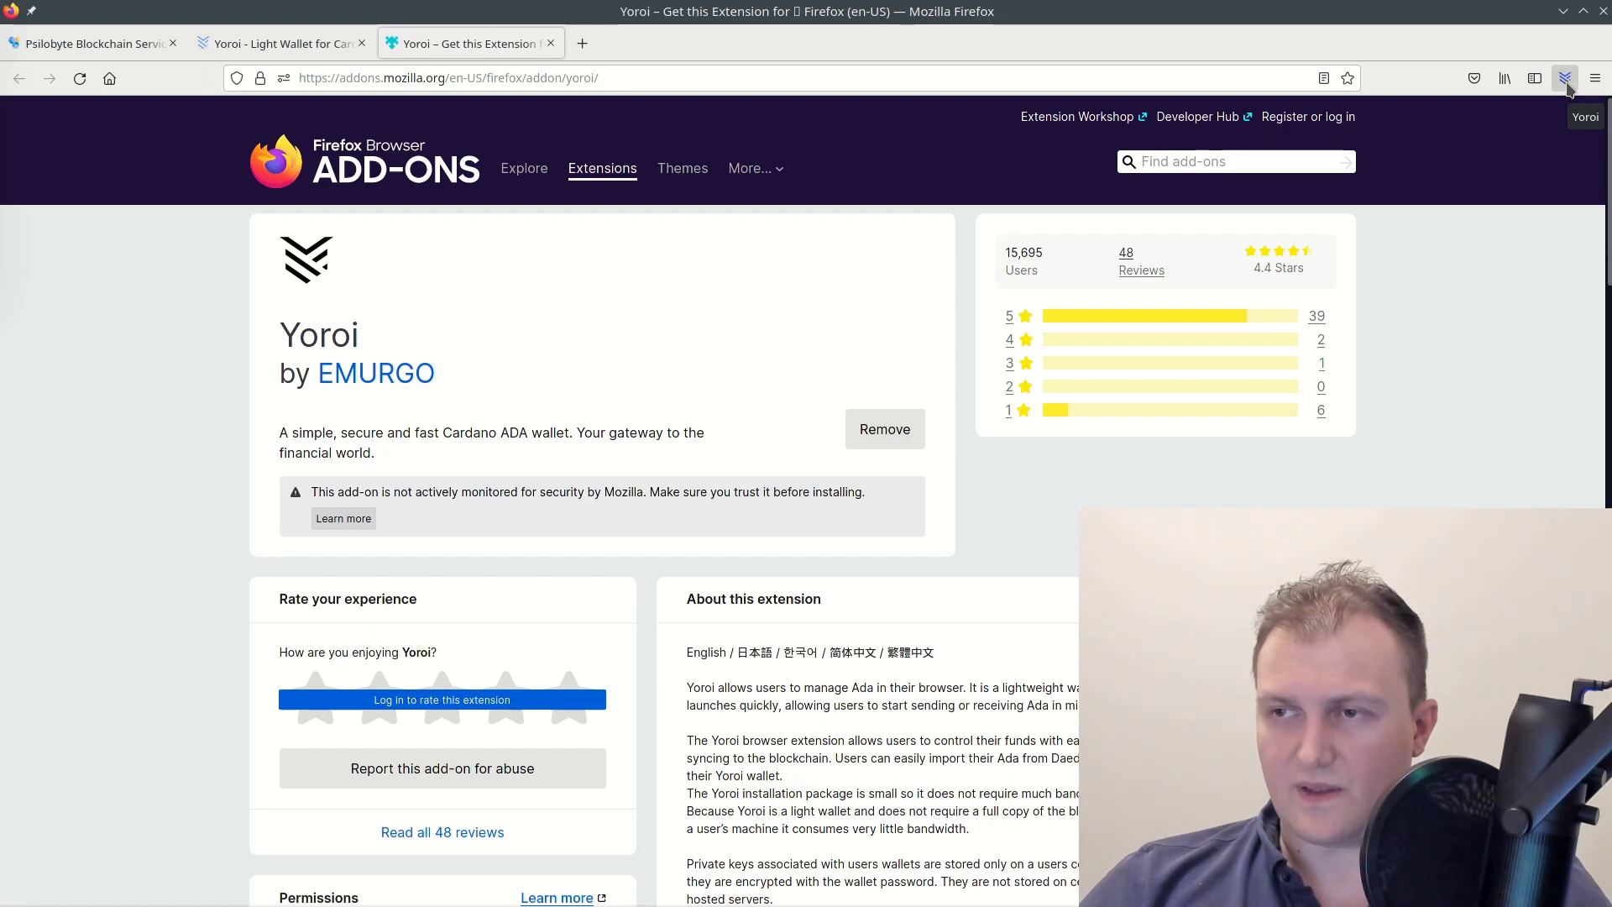
{"action": "left_click", "coordinate": [1565, 79]}
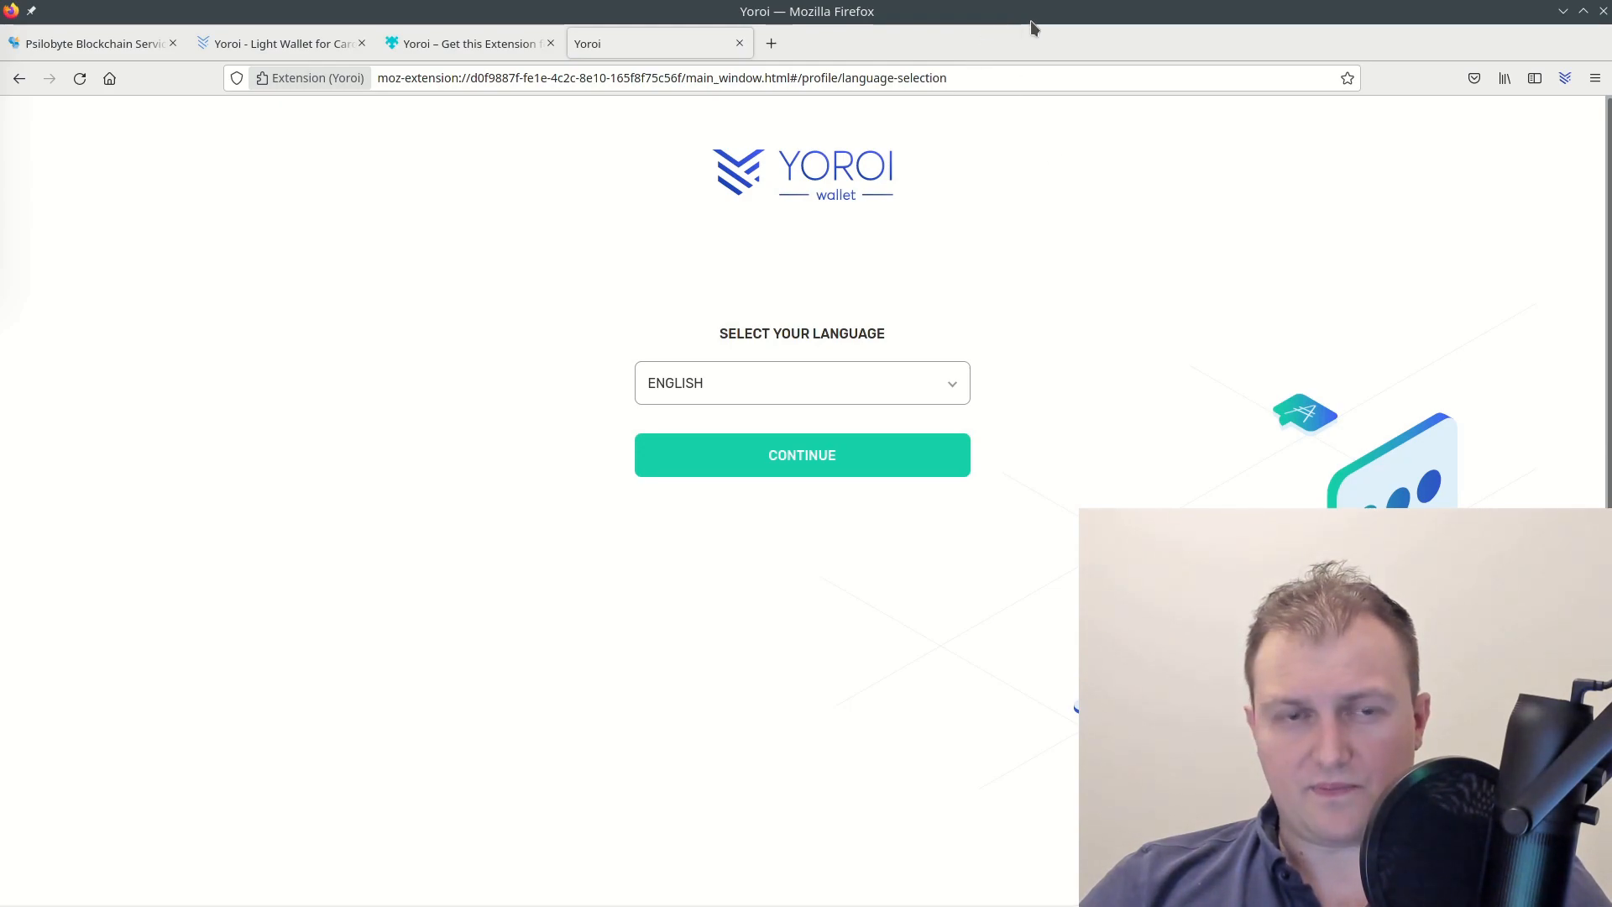
Move the Firefox window left, confirm English in the language dropdown, and continue
{"action": "left_click_drag", "start_coordinate": [1034, 18], "coordinate": [687, 8]}
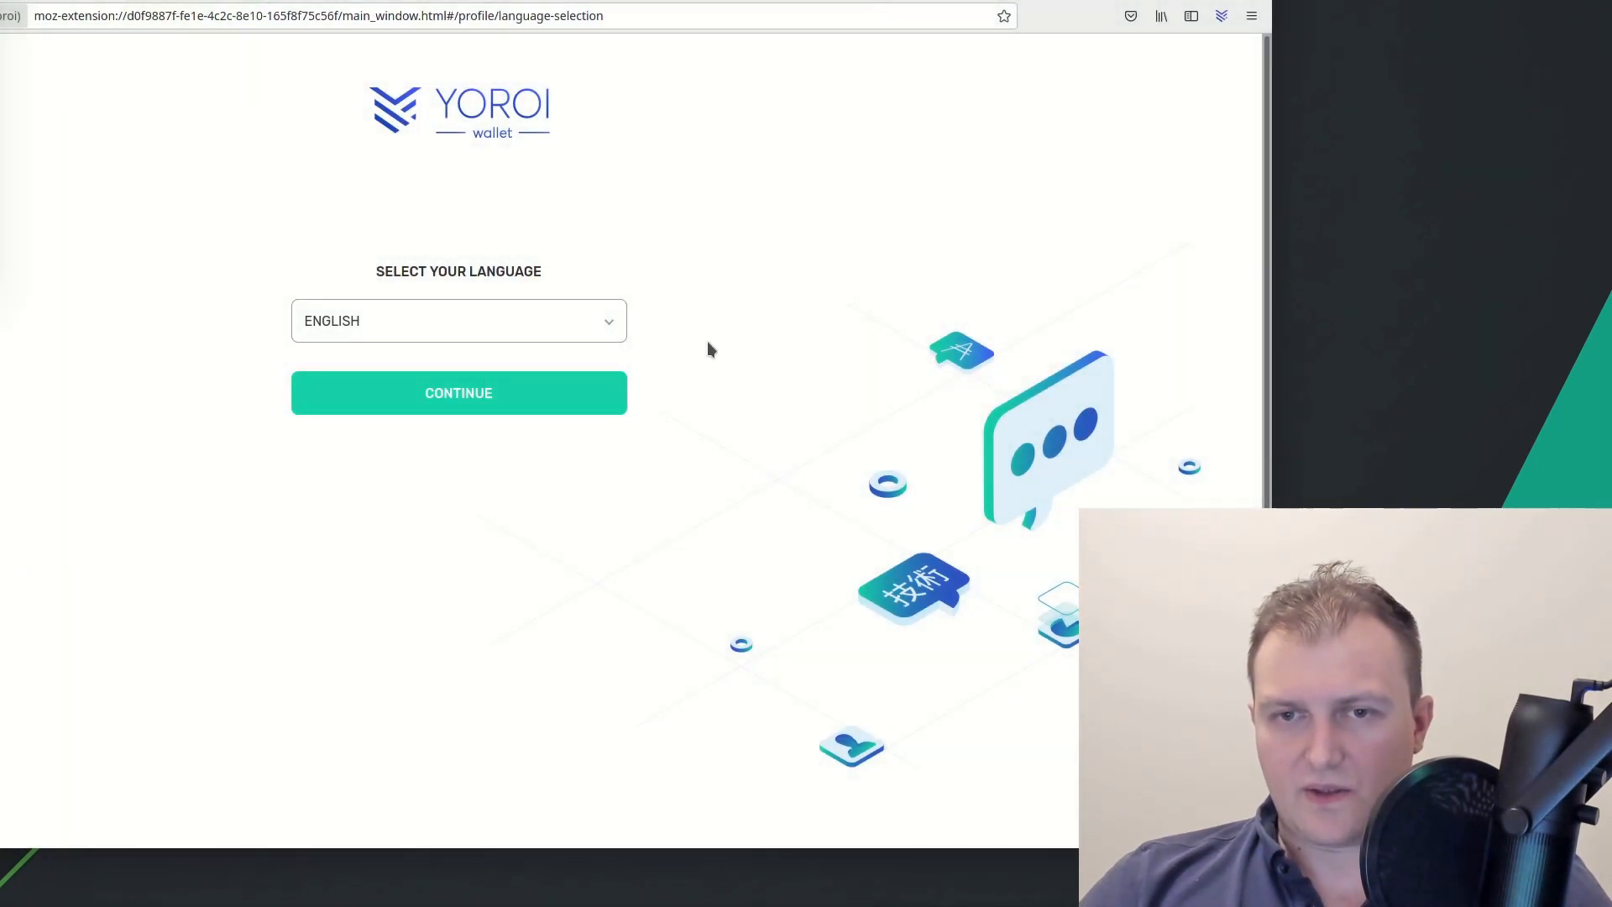
{"action": "left_click", "coordinate": [487, 327]}
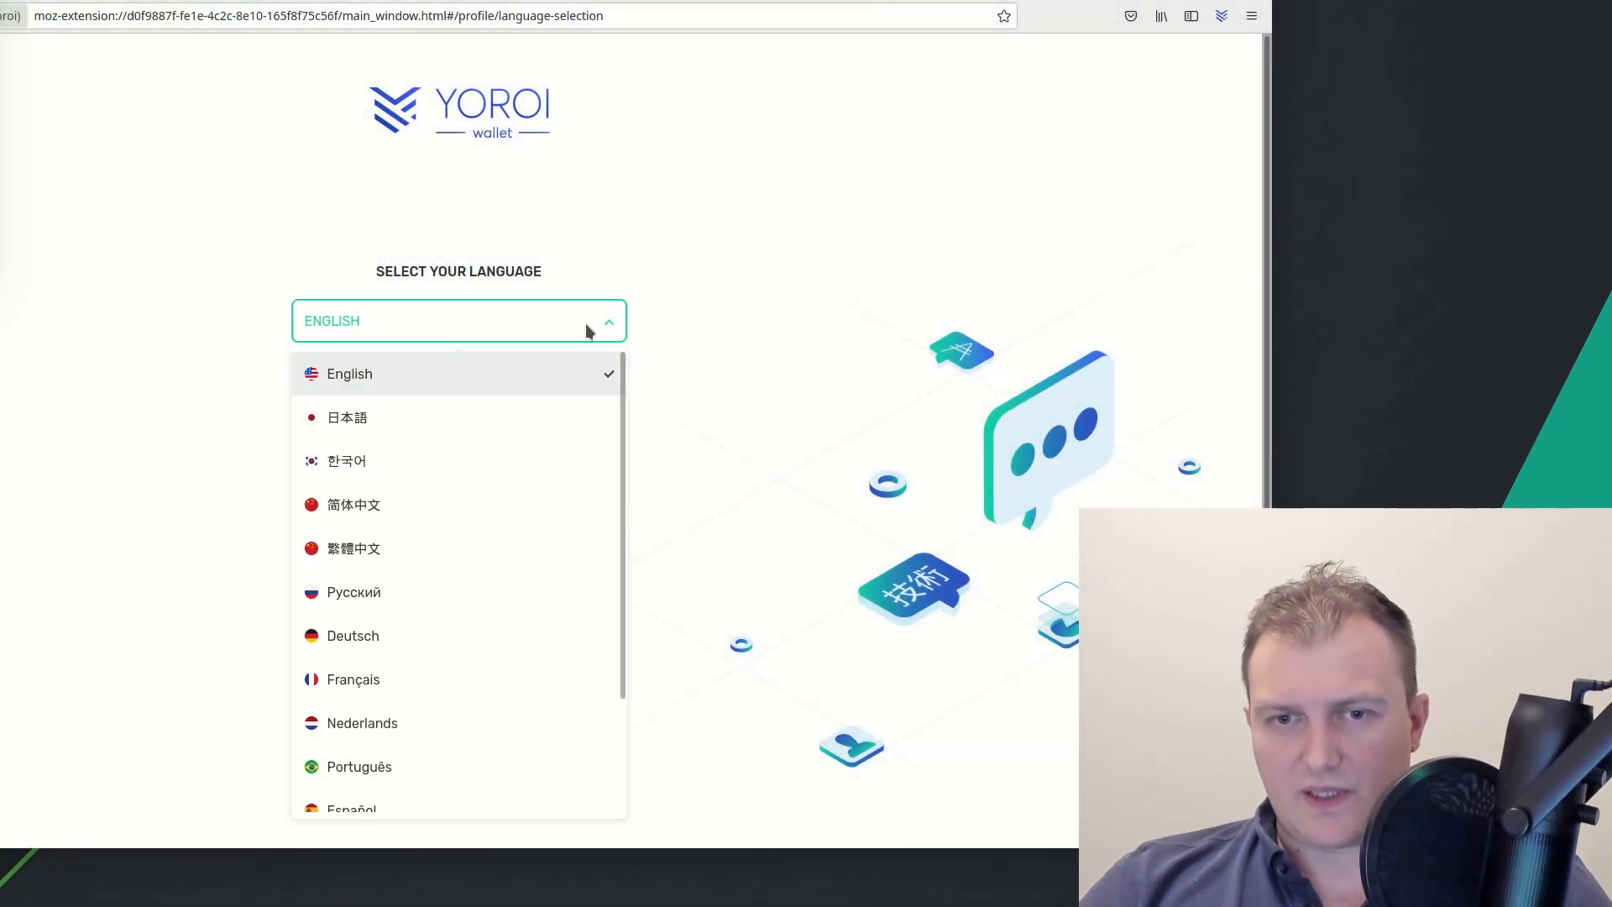
{"action": "left_click", "coordinate": [804, 257]}
{"action": "left_click", "coordinate": [607, 399]}
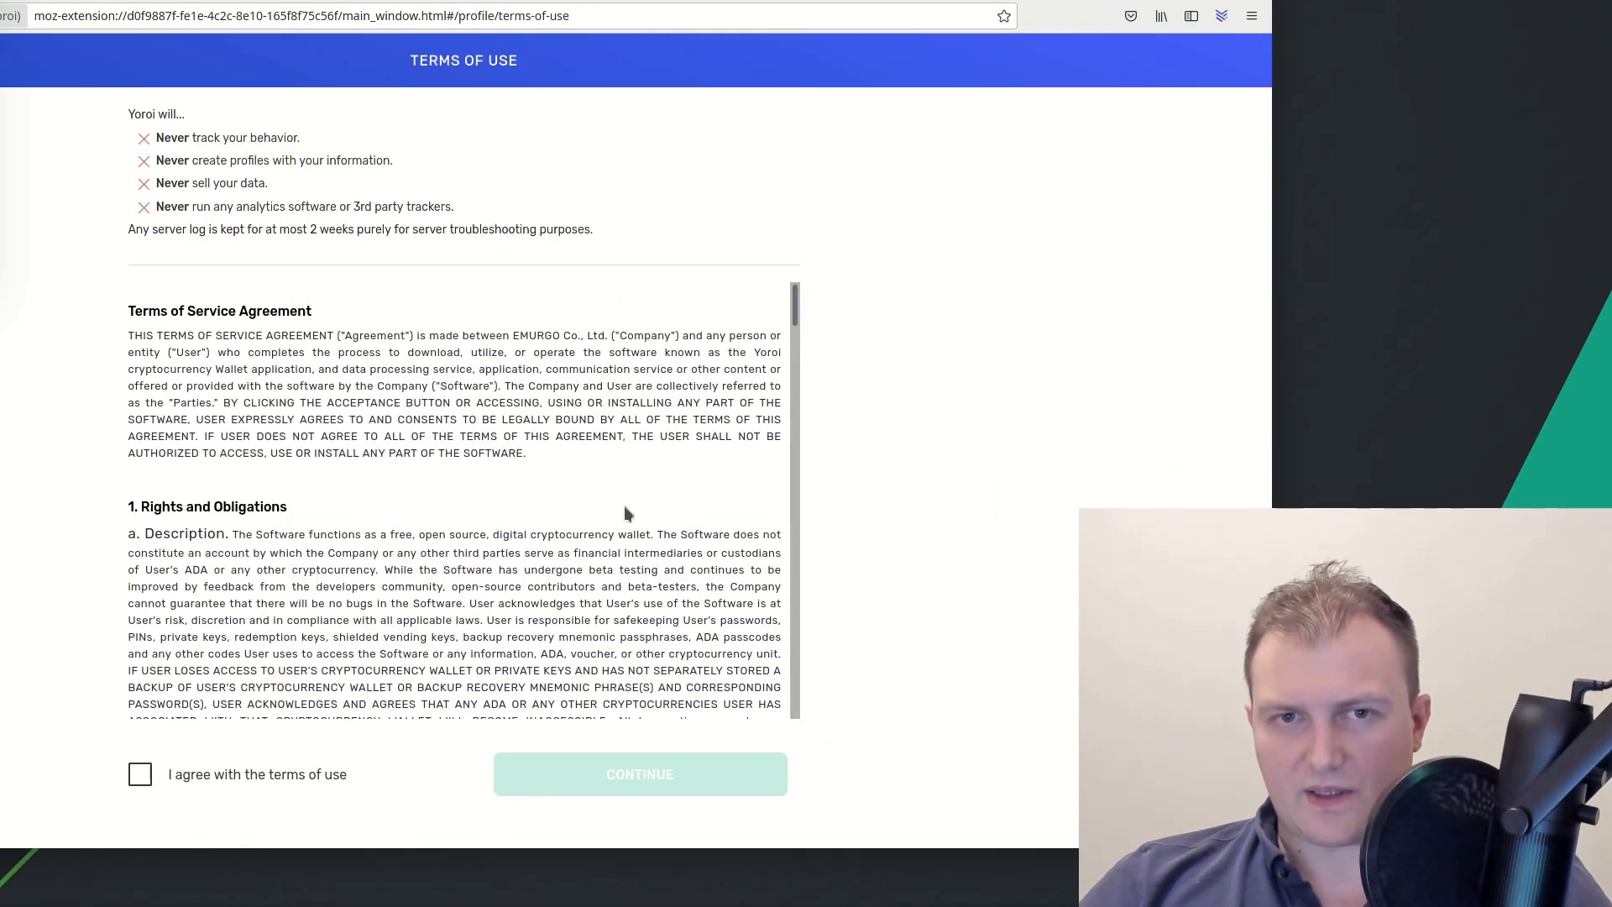
Read through the Yoroi Terms of Use text
{"action": "scroll", "coordinate": [468, 495], "scroll_direction": "down", "scroll_amount": 10}
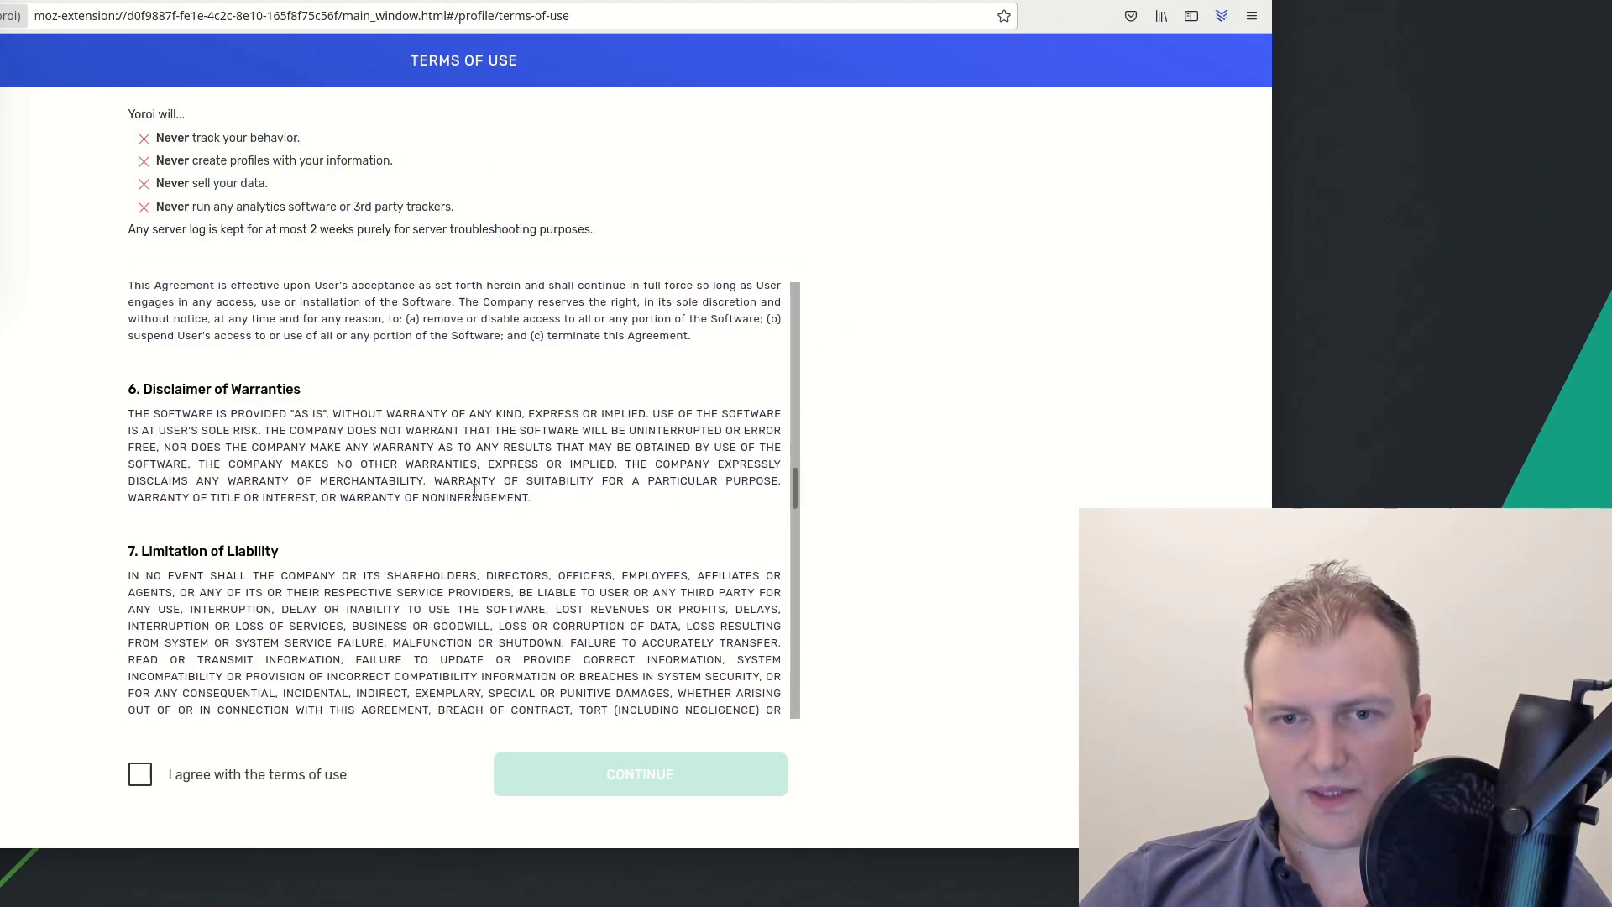
{"action": "scroll", "coordinate": [474, 489], "scroll_direction": "up", "scroll_amount": 12}
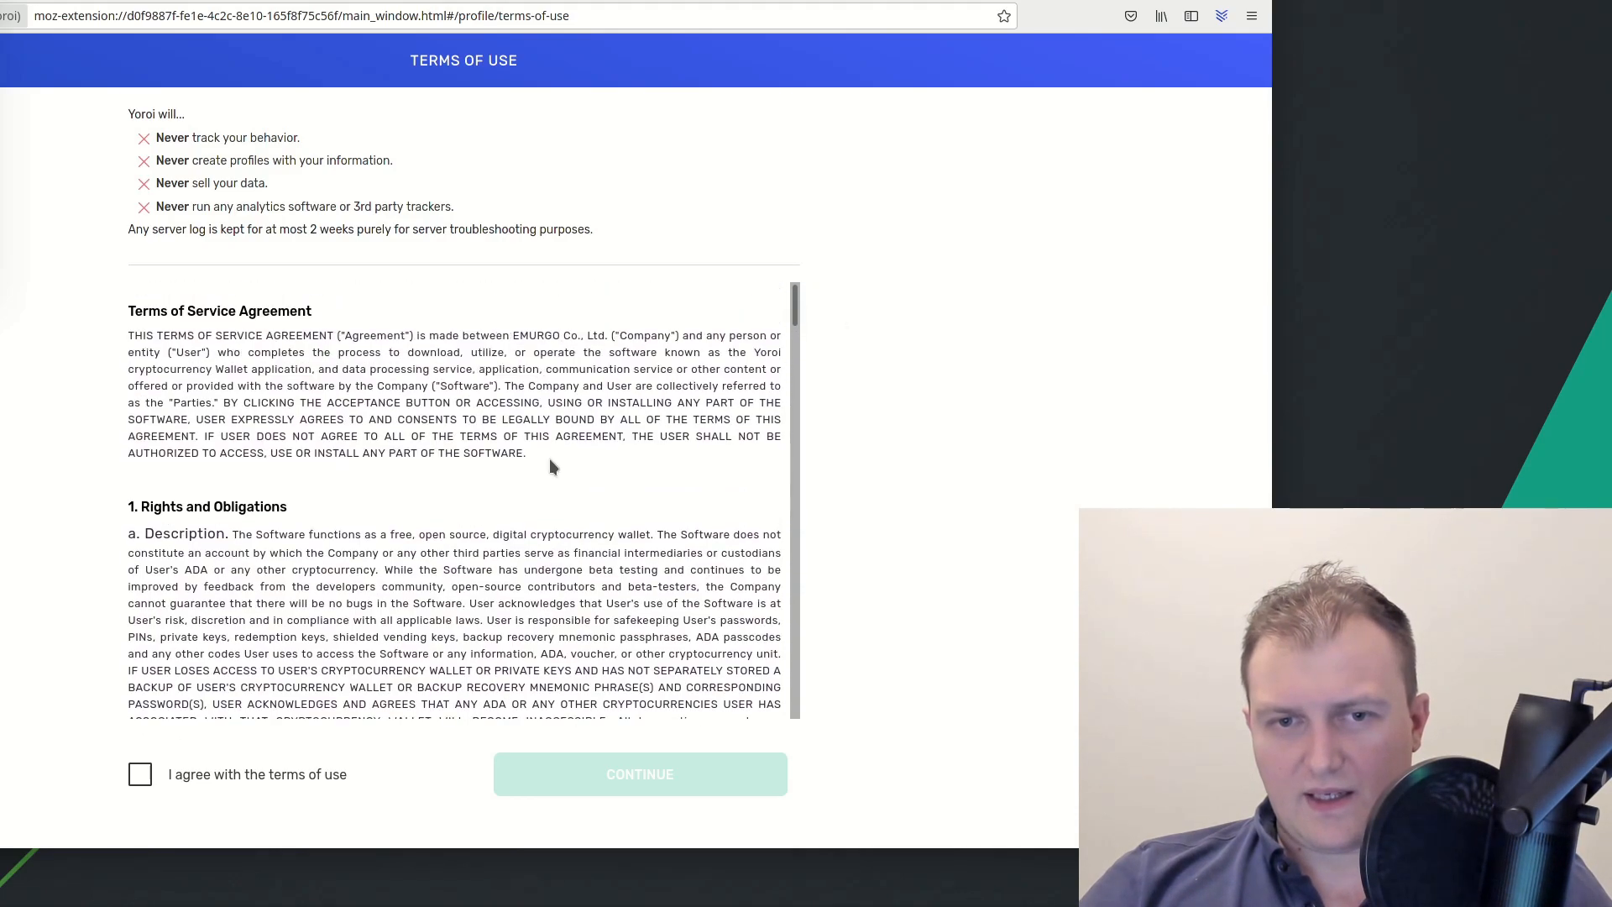
{"action": "left_click_drag", "start_coordinate": [286, 354], "coordinate": [511, 489]}
{"action": "left_click", "coordinate": [553, 498]}
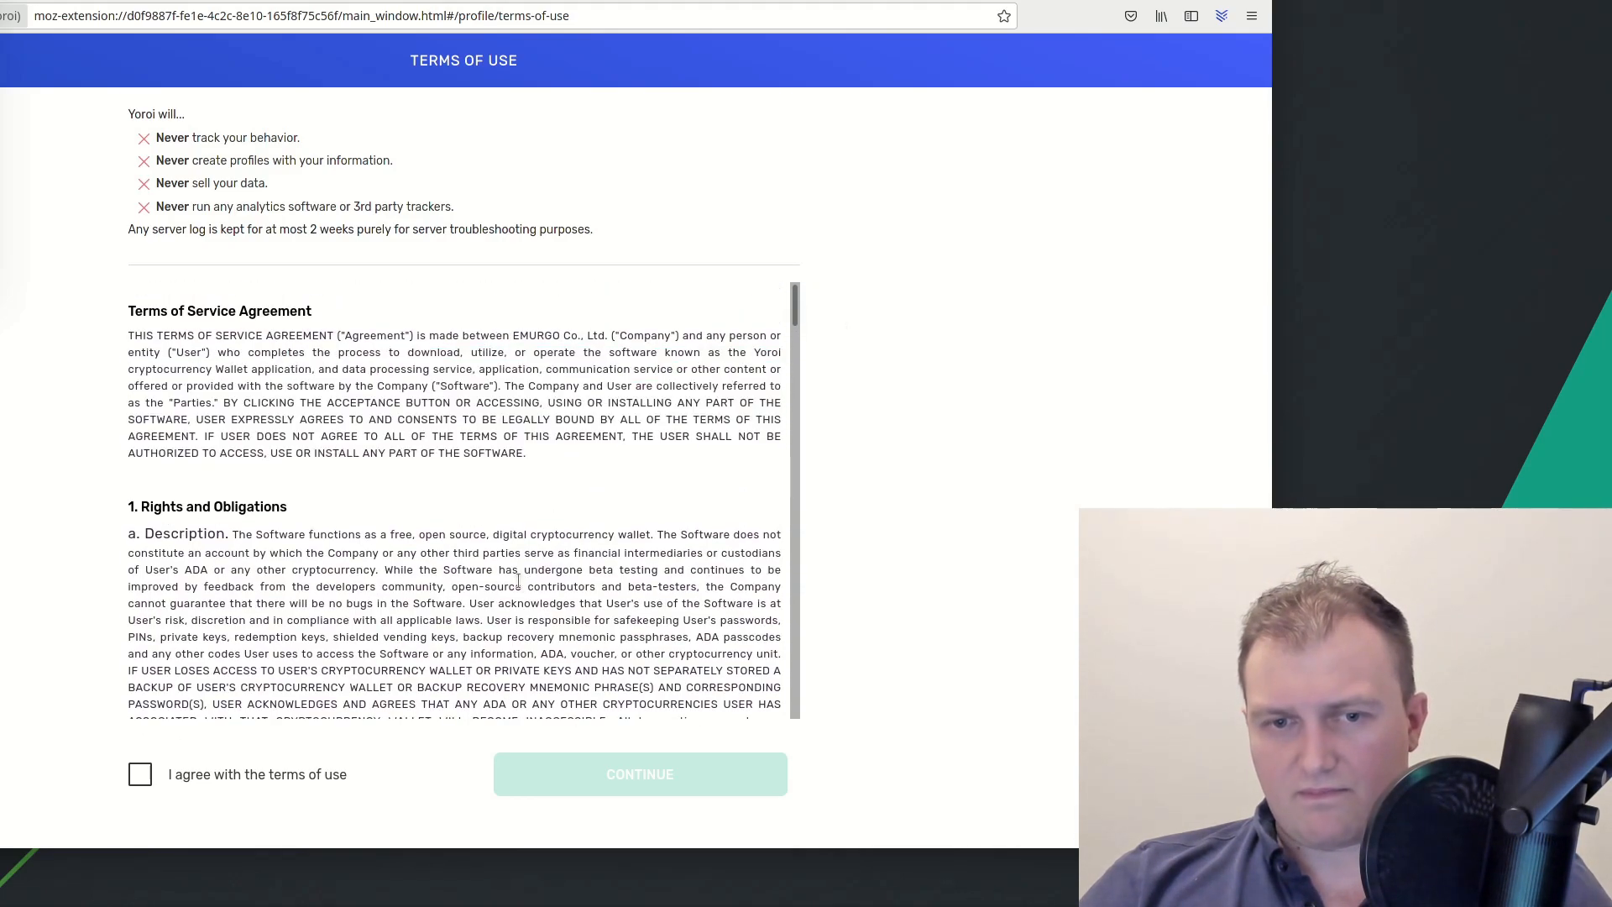
{"action": "scroll", "coordinate": [522, 582], "scroll_direction": "down", "scroll_amount": 5}
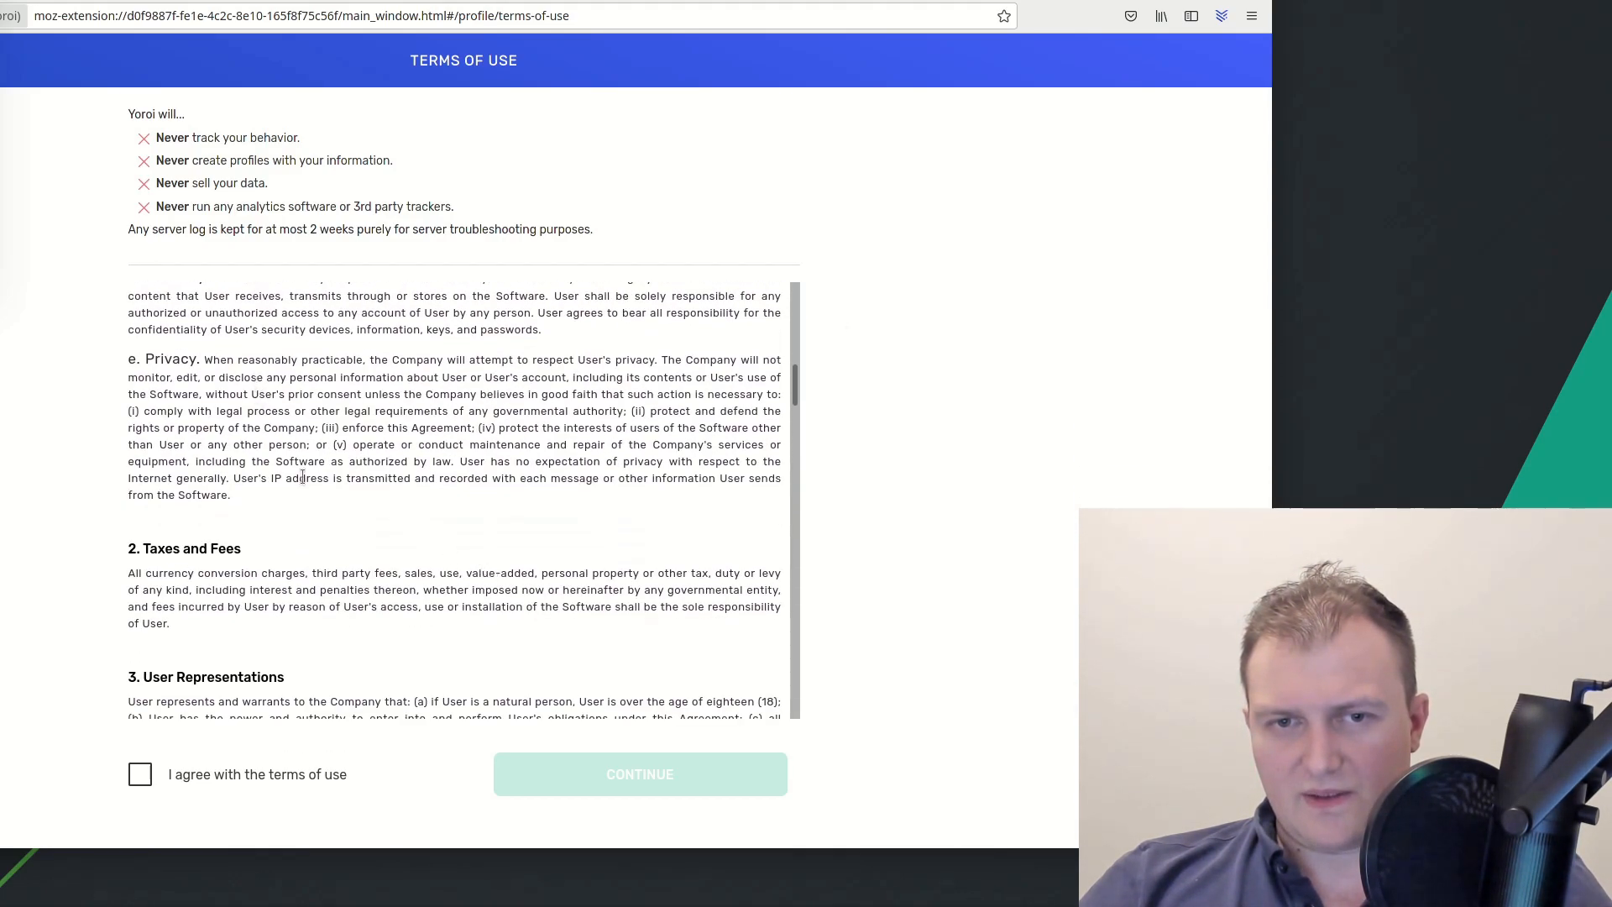
{"action": "scroll", "coordinate": [421, 465], "scroll_direction": "down", "scroll_amount": 10}
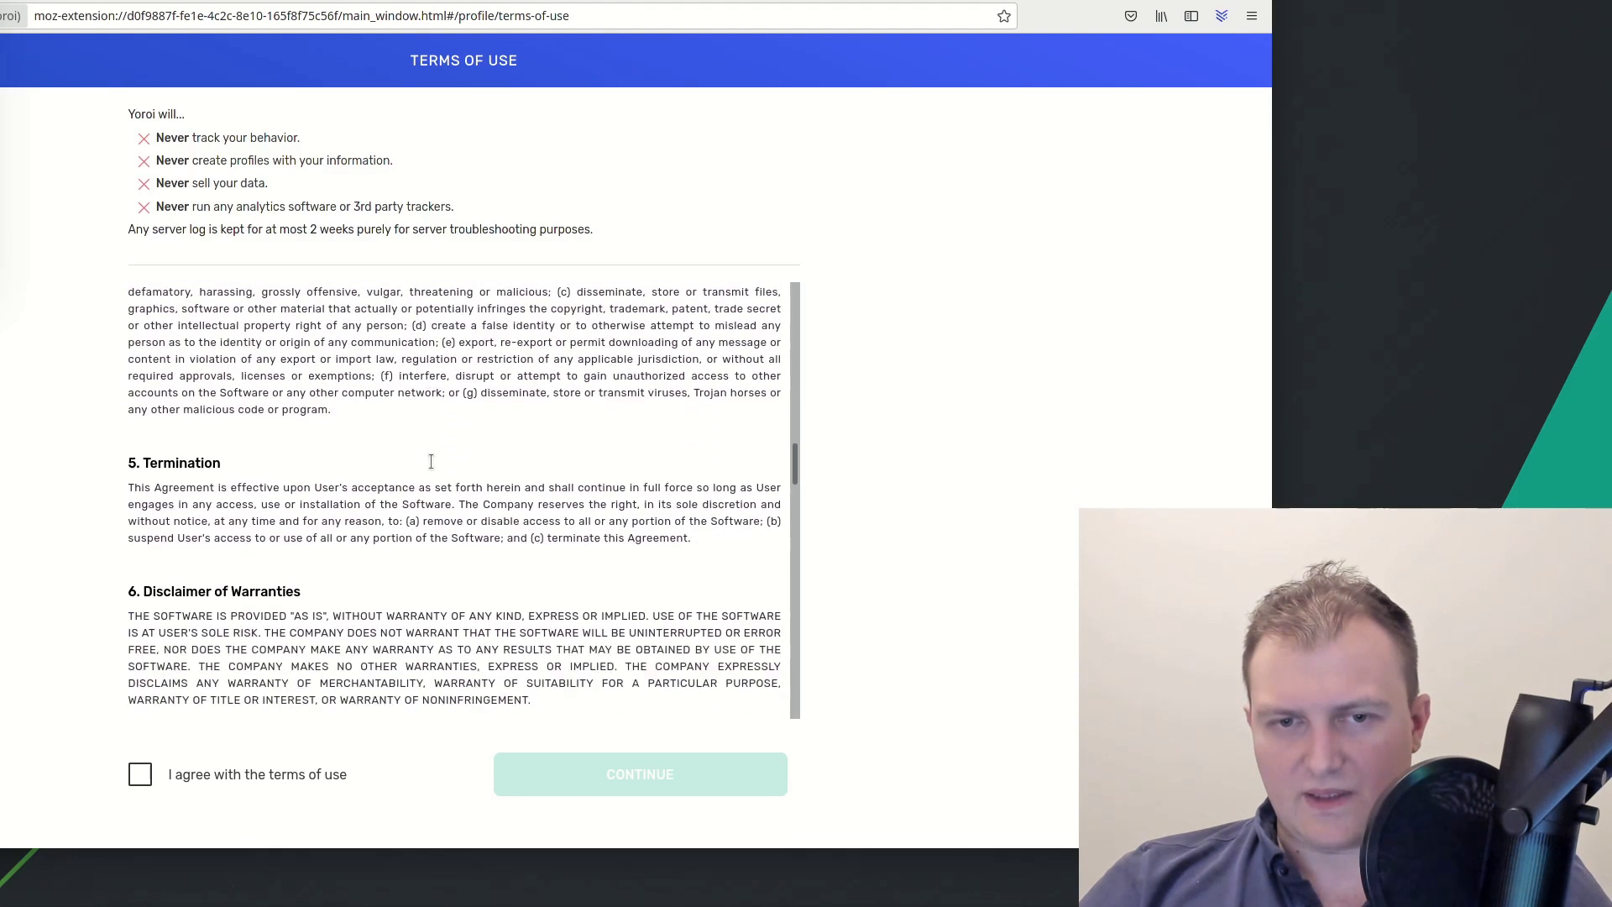
{"action": "scroll", "coordinate": [432, 467], "scroll_direction": "down", "scroll_amount": 8}
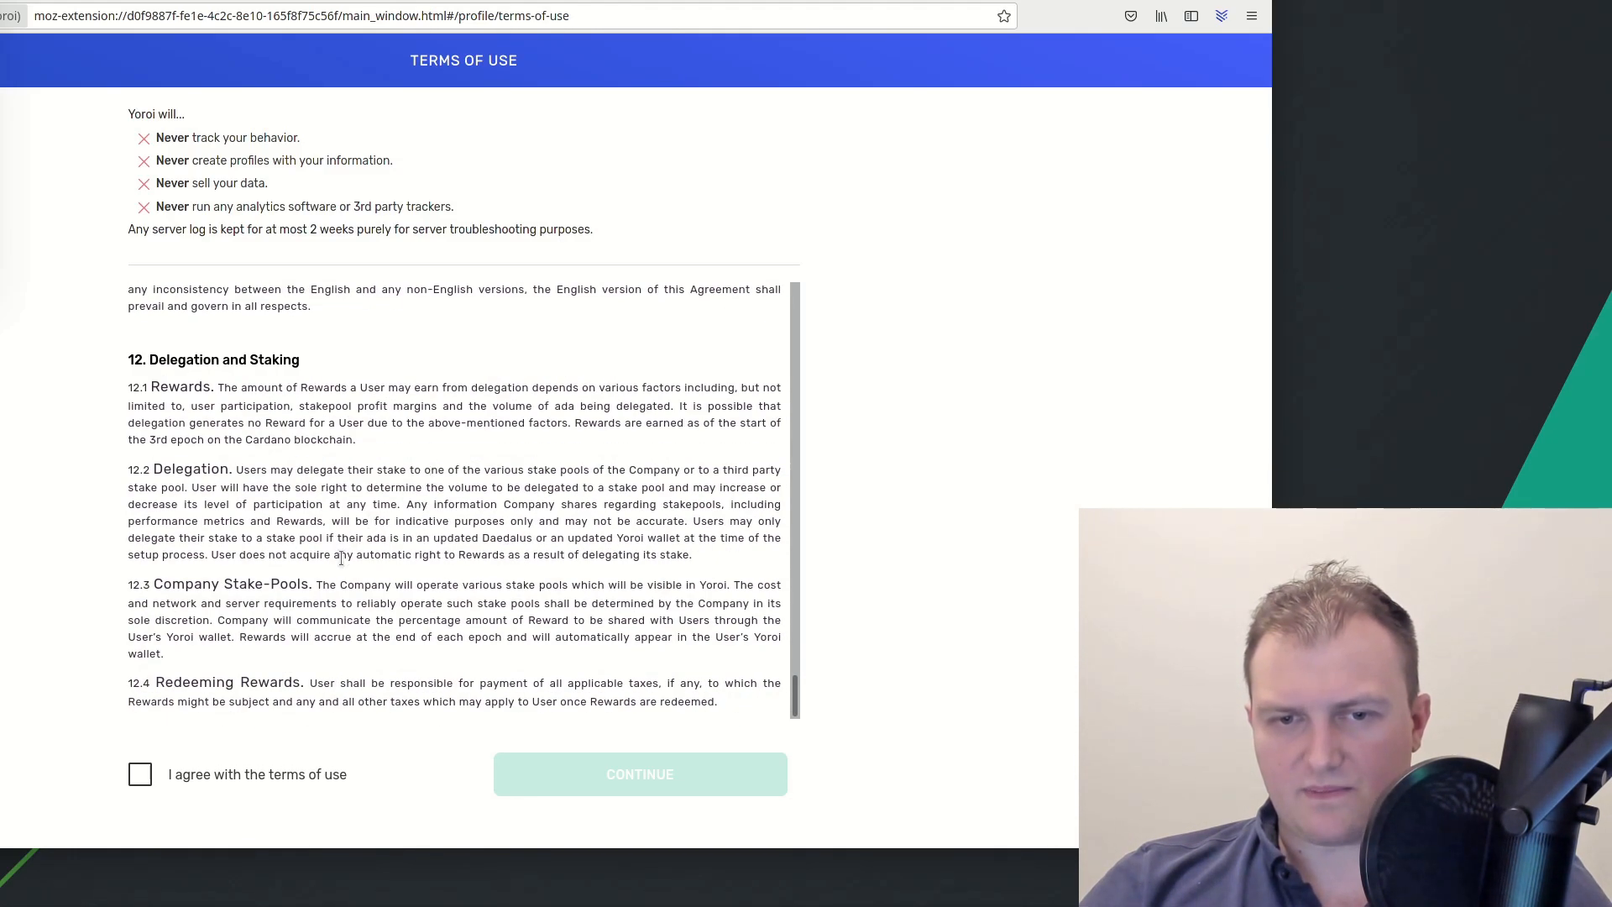
Tick 'I agree with the terms of use' and continue to the add-wallet page
{"action": "left_click", "coordinate": [264, 778]}
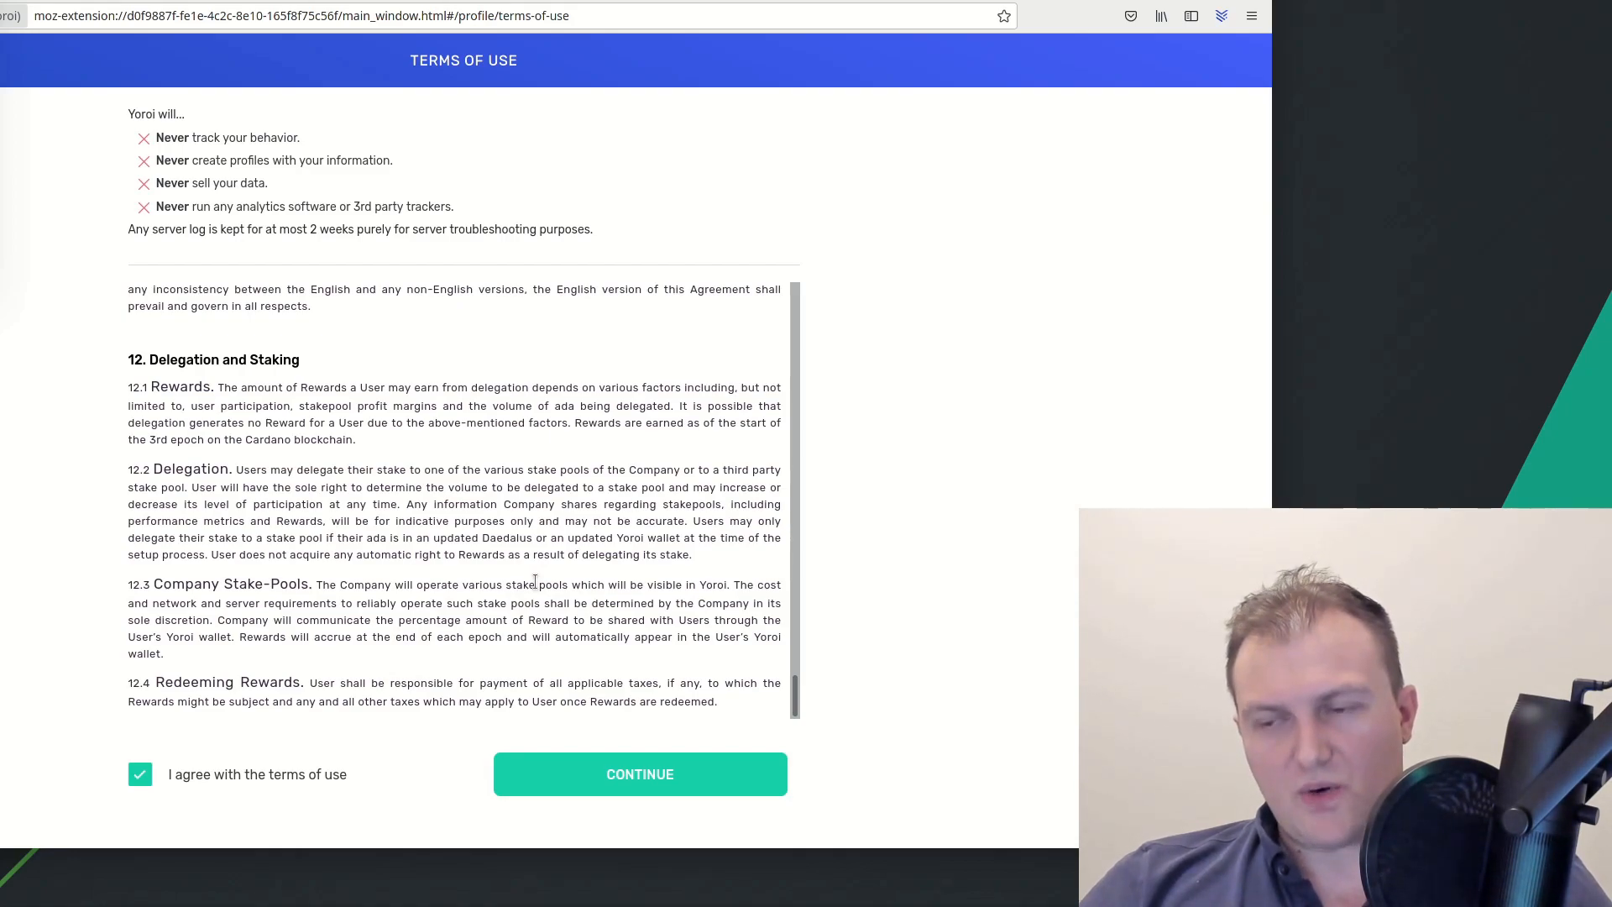
{"action": "scroll", "coordinate": [535, 581], "scroll_direction": "up", "scroll_amount": 5}
{"action": "scroll", "coordinate": [535, 581], "scroll_direction": "down", "scroll_amount": 5}
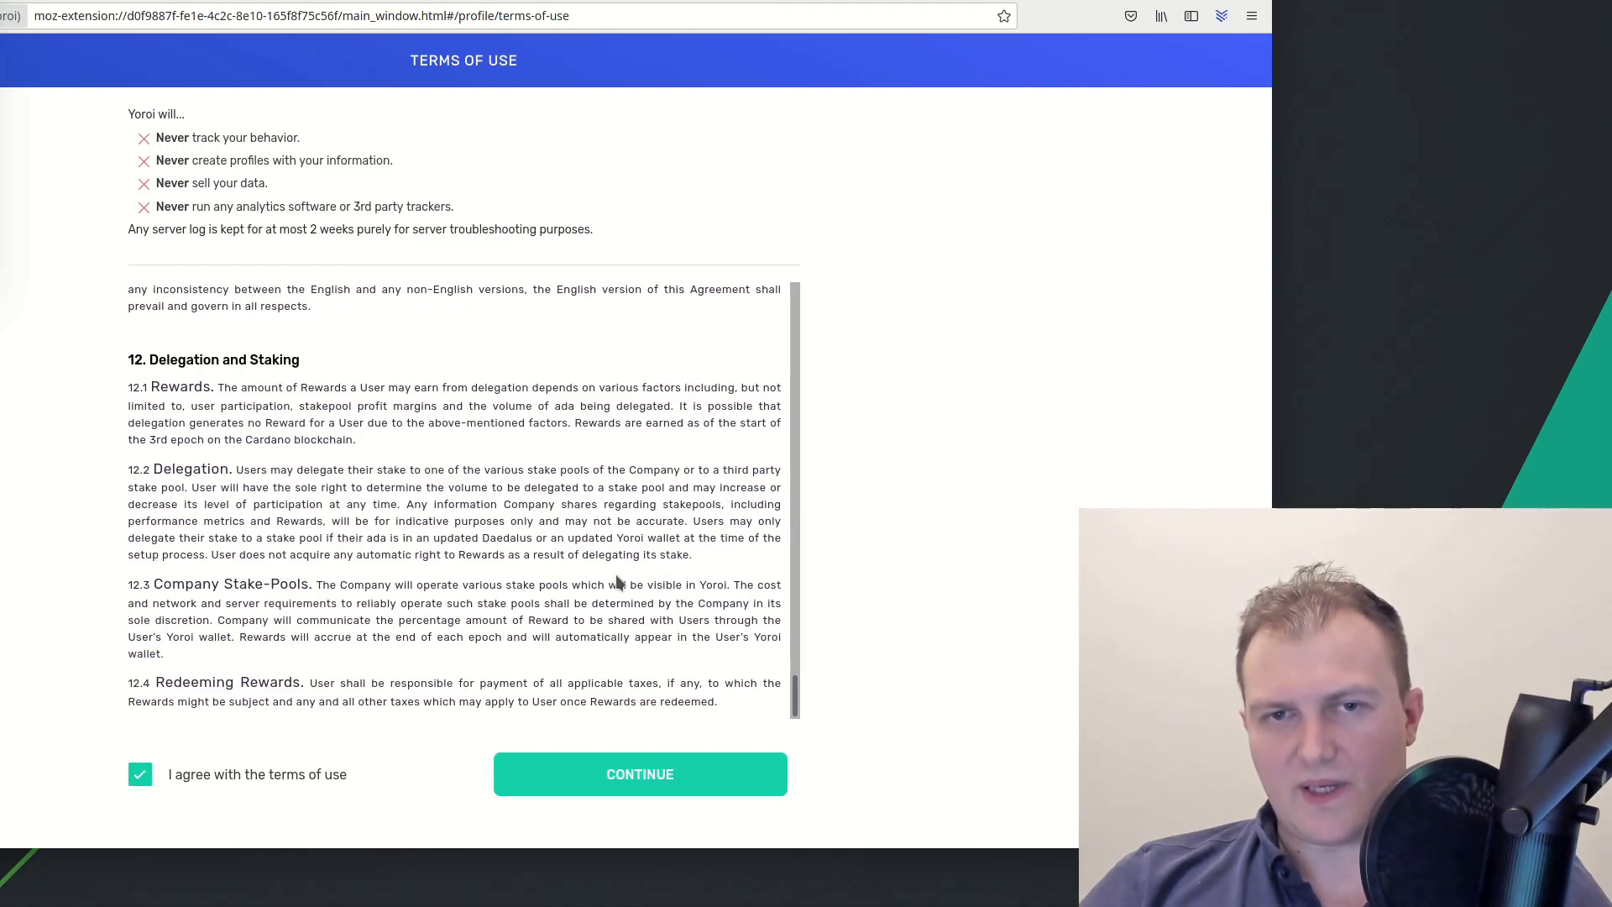
{"action": "scroll", "coordinate": [551, 601], "scroll_direction": "up", "scroll_amount": 5}
{"action": "scroll", "coordinate": [550, 601], "scroll_direction": "down", "scroll_amount": 5}
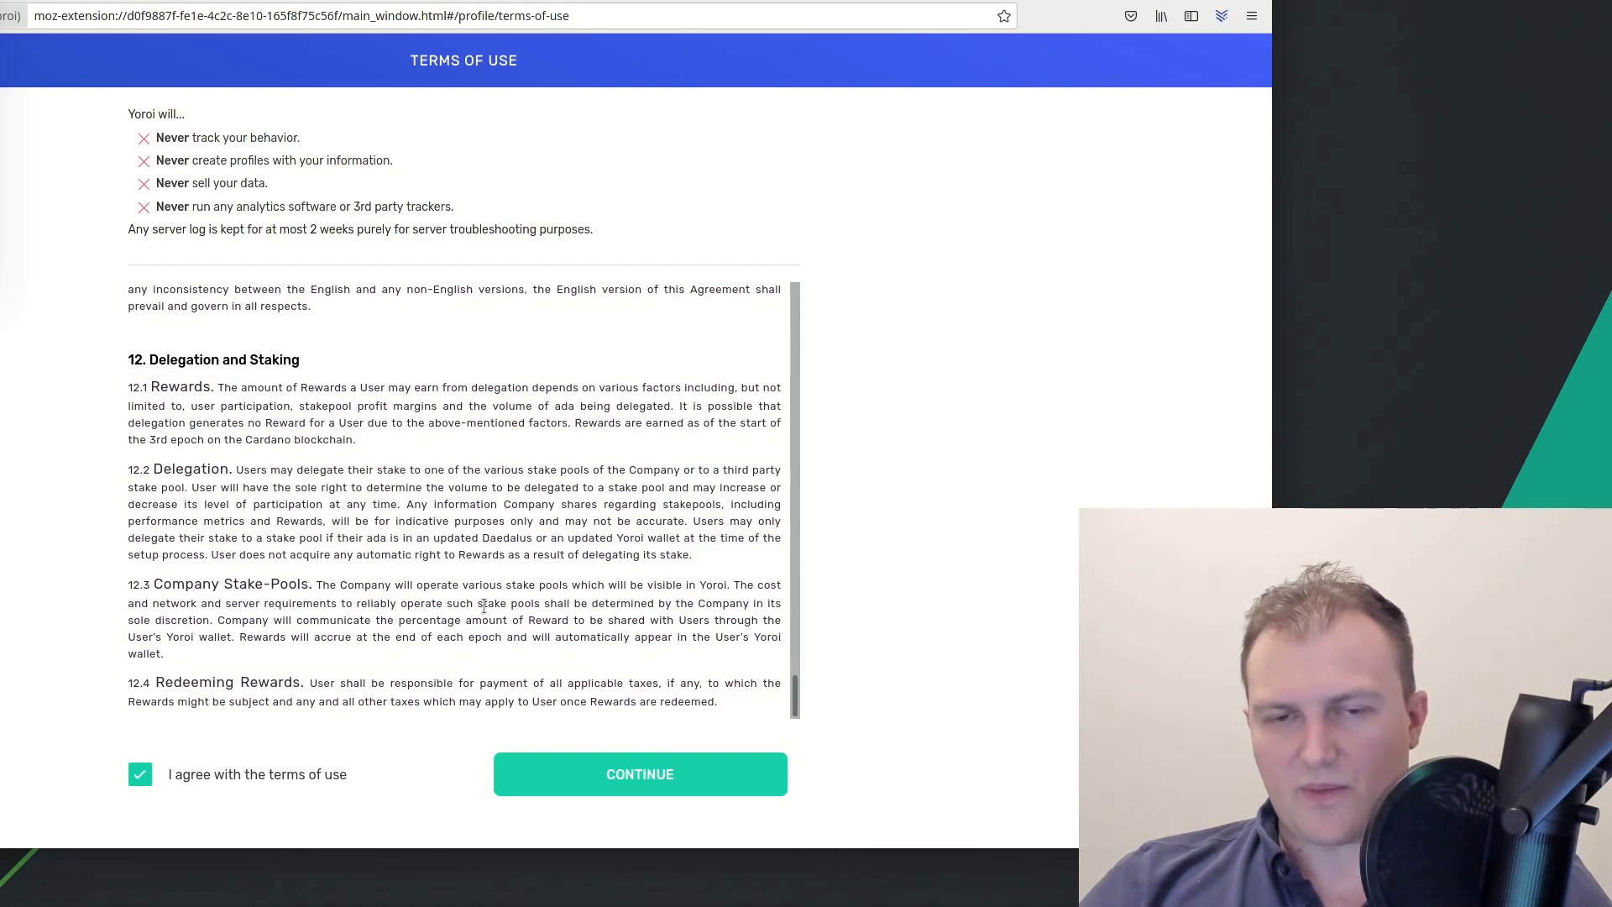
{"action": "left_click", "coordinate": [677, 775]}
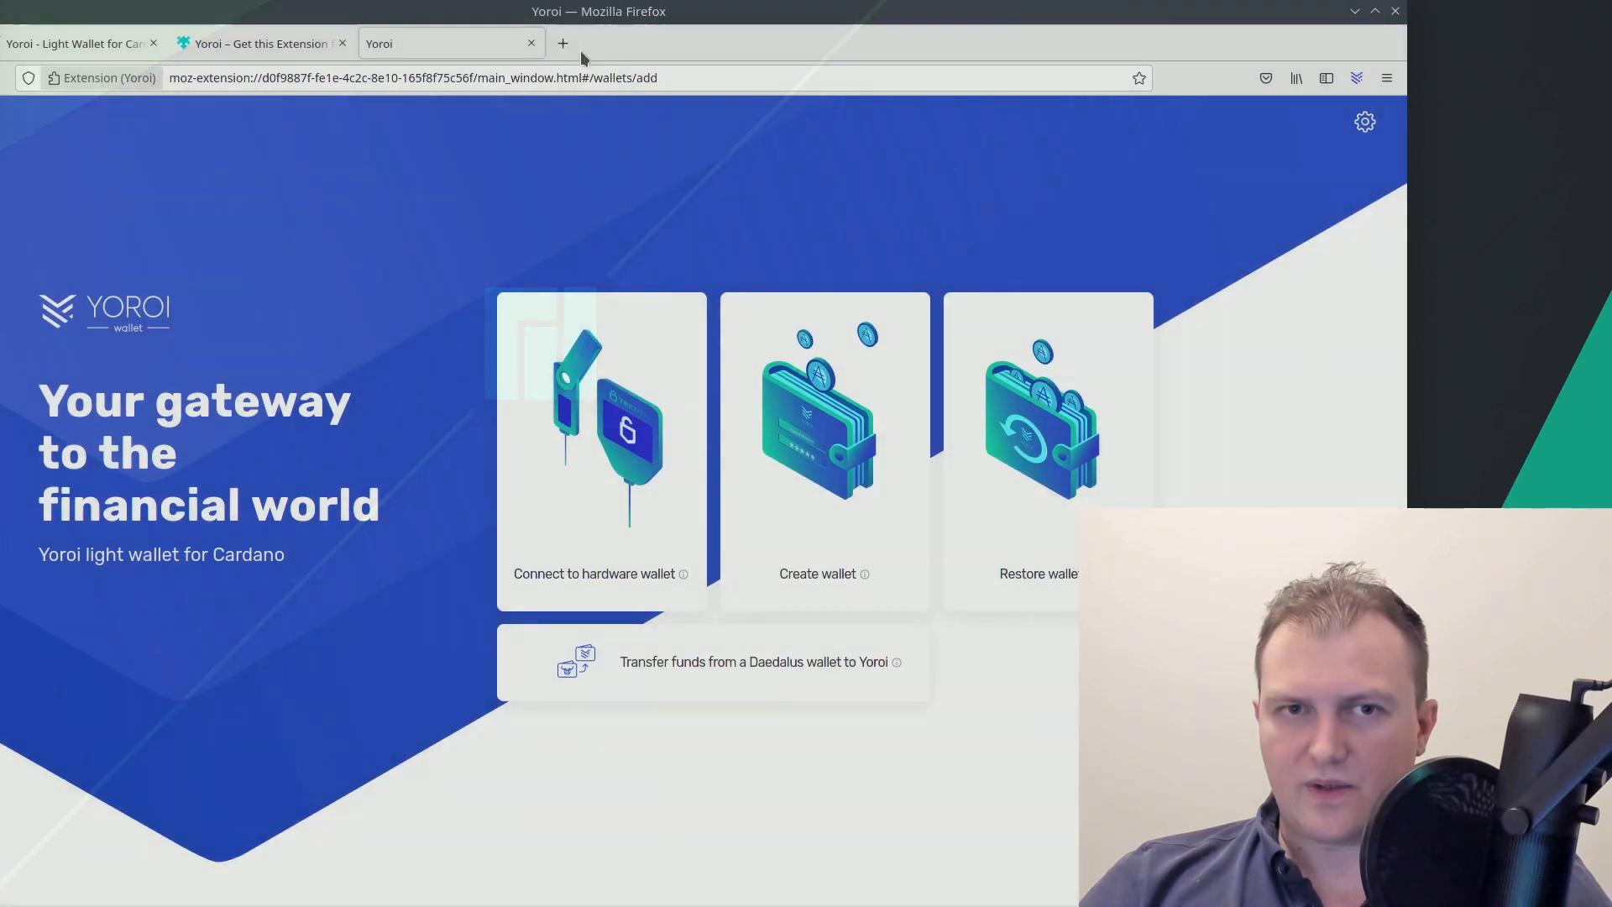
Switch to the first tab showing the yoroi-wallet.com homepage
{"action": "left_click", "coordinate": [118, 42]}
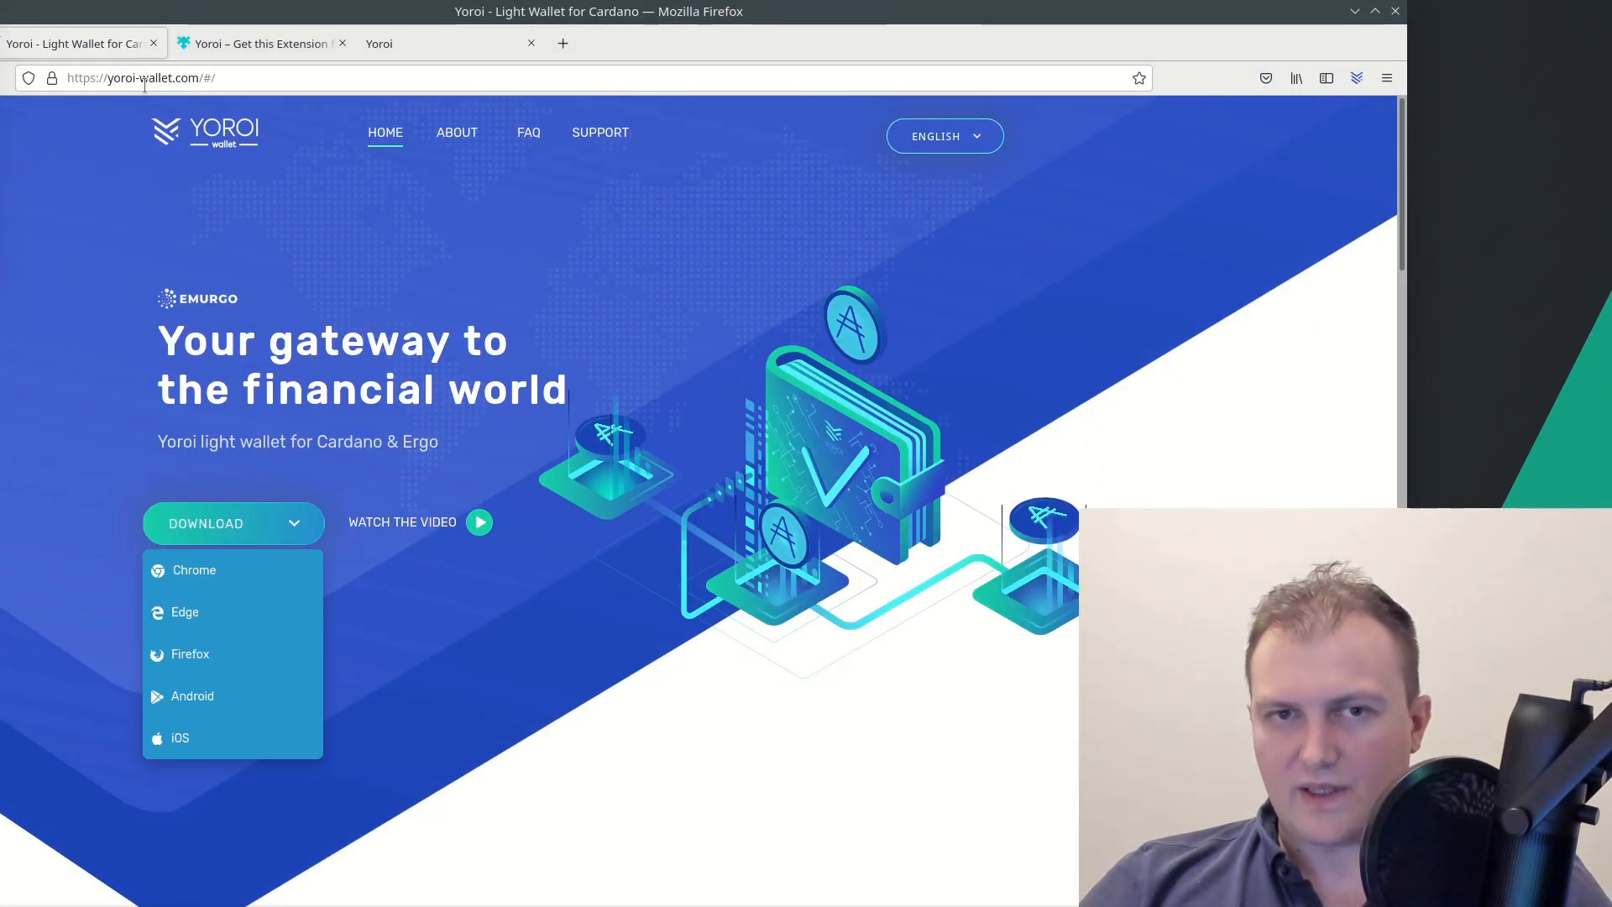
Switch to the third 'Yoroi' tab showing the extension's add-wallet page
{"action": "left_click", "coordinate": [397, 47]}
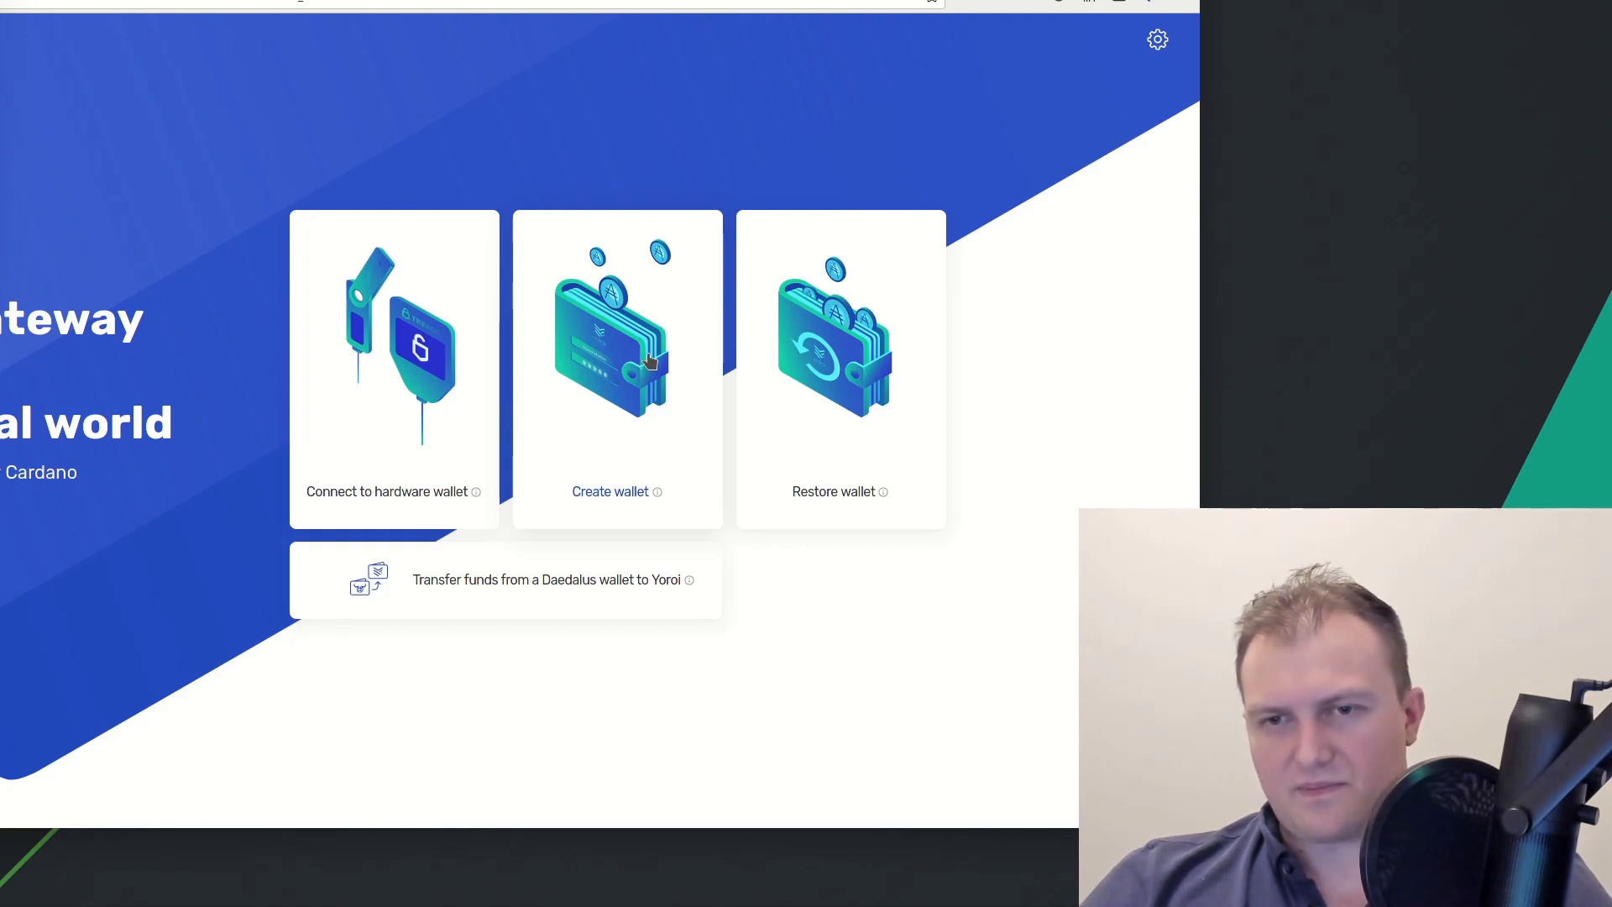
Choose Create wallet, select Cardano, and pick the standard rather than paper wallet
{"action": "left_click", "coordinate": [650, 361]}
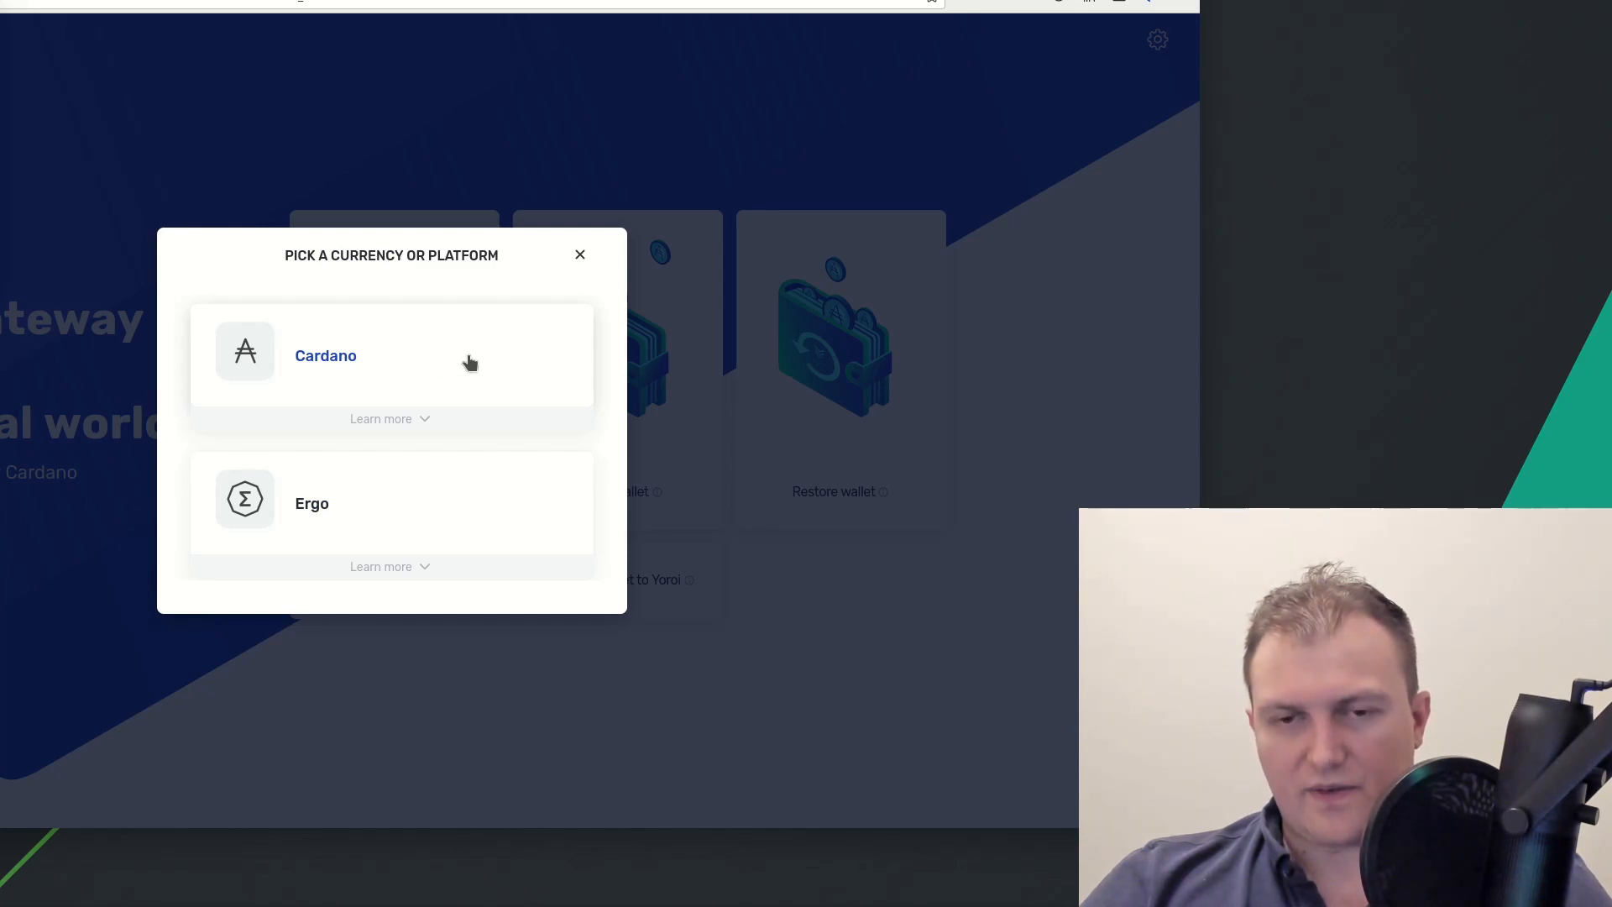
{"action": "left_click", "coordinate": [424, 372]}
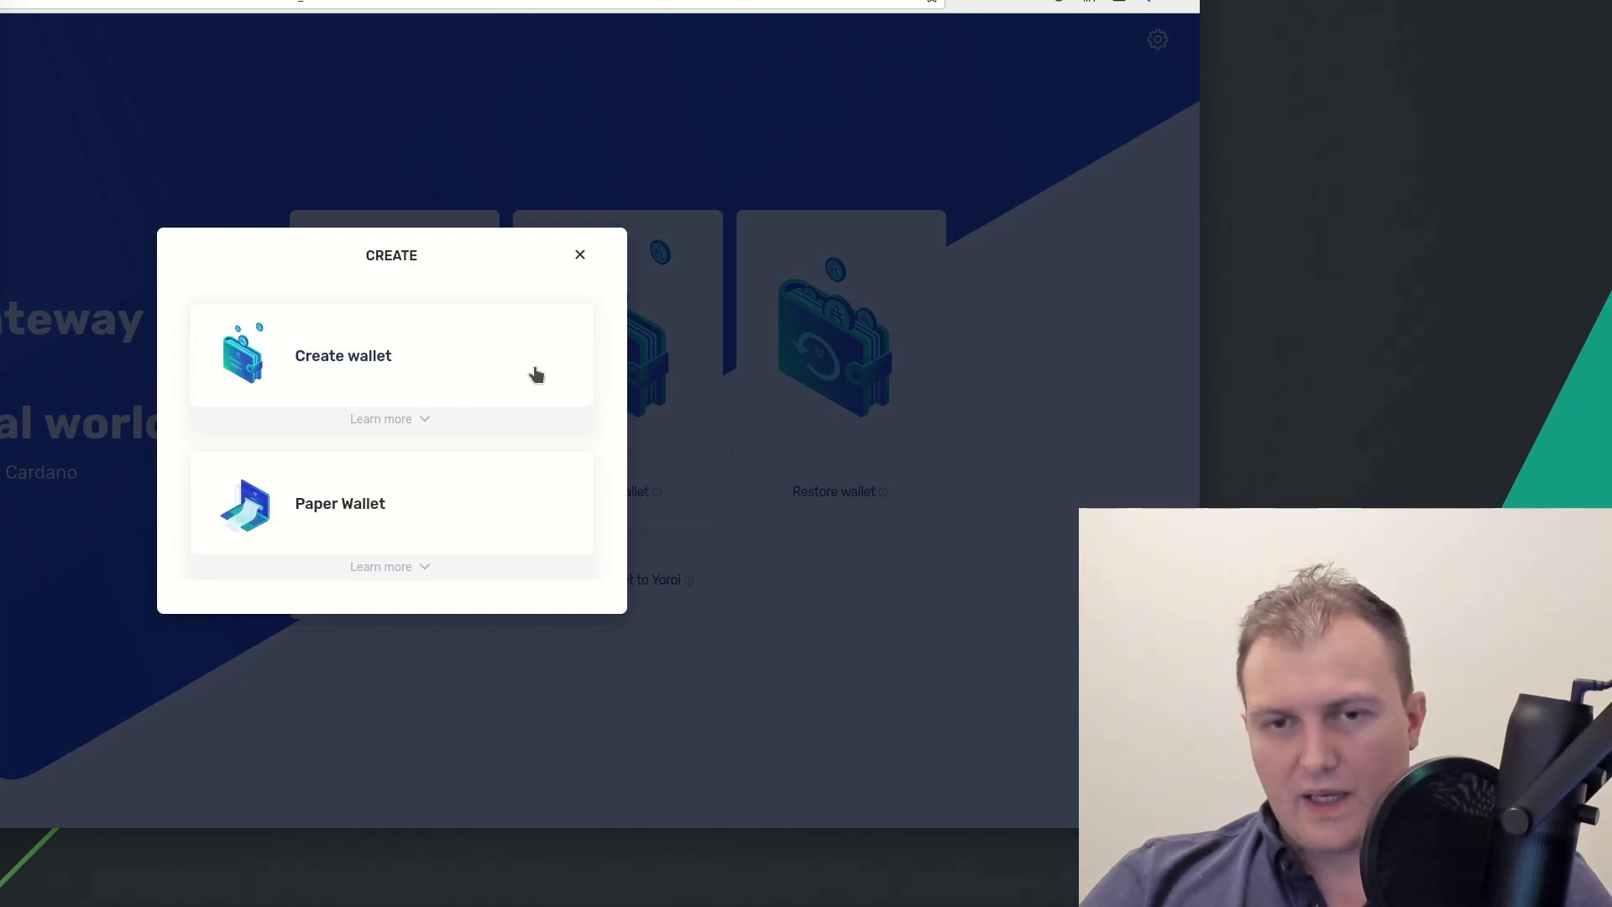
{"action": "left_click", "coordinate": [382, 369]}
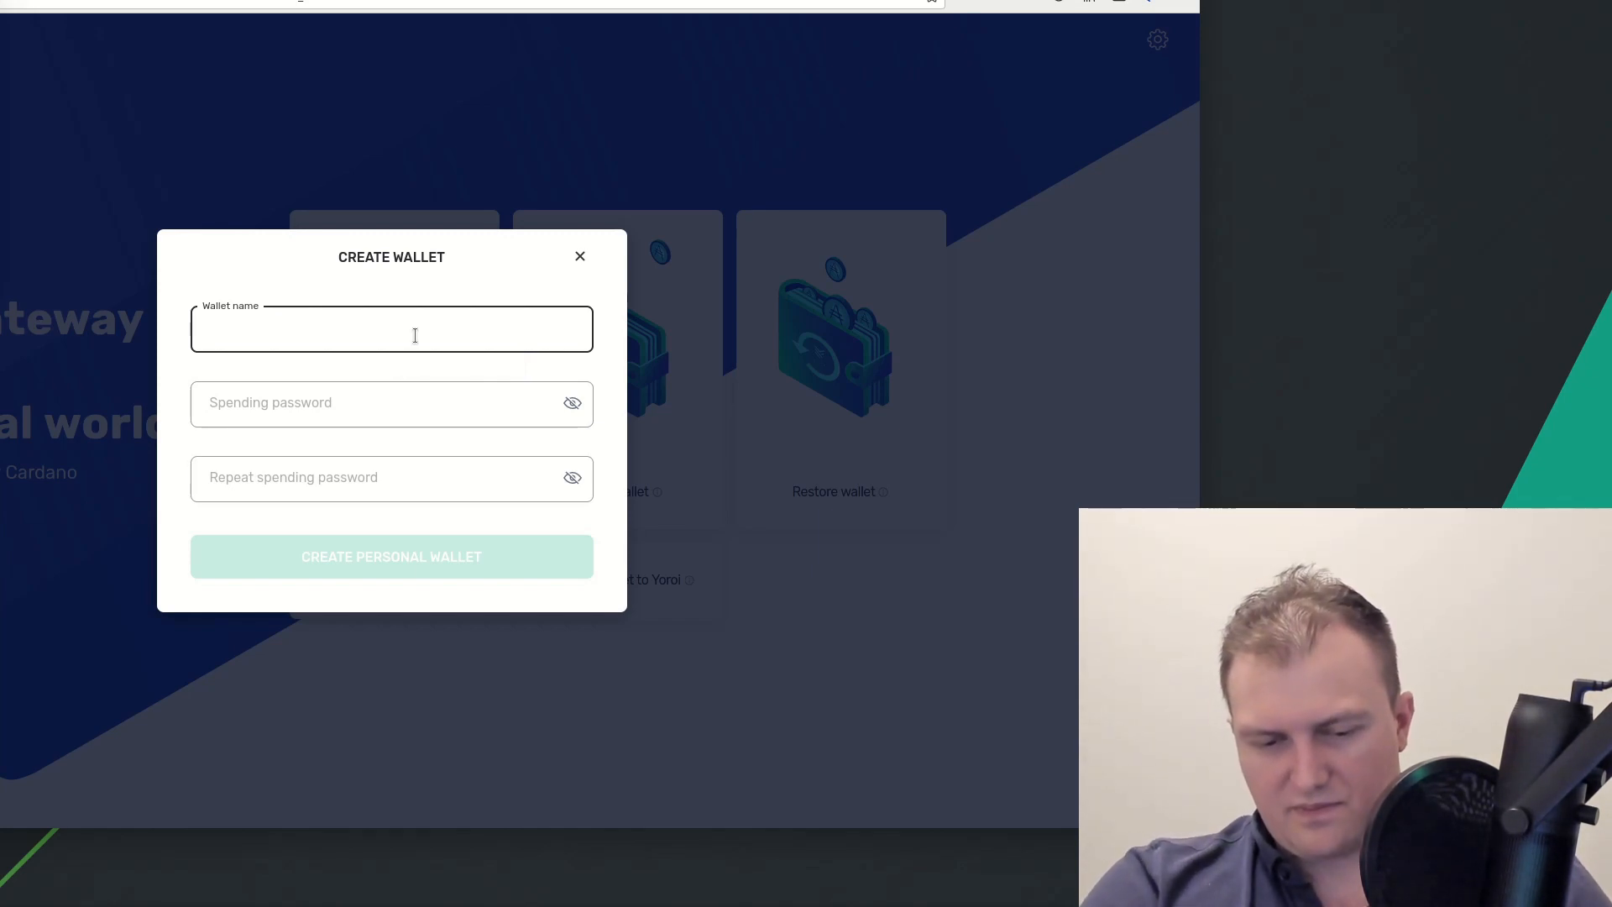
Name the wallet myCardanoWallet and dismiss Firefox's suggested password in the spending password field
{"action": "type", "text": "m"}
{"action": "key", "text": "BackSpace"}
{"action": "type", "text": "my"}
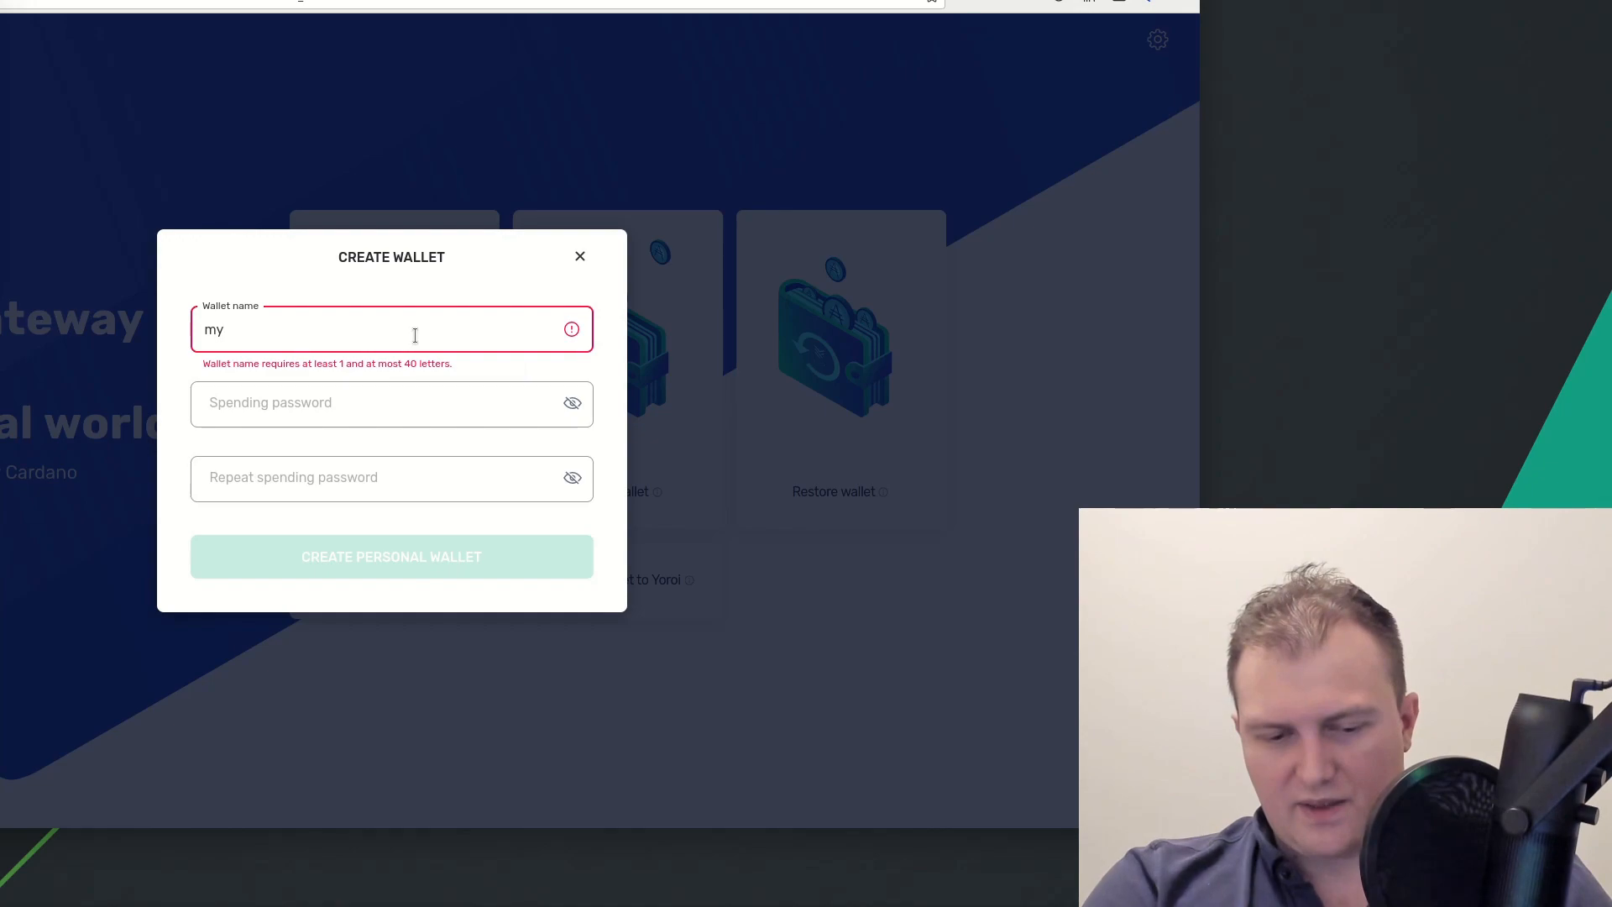
{"action": "type", "text": "CardanoWallet"}
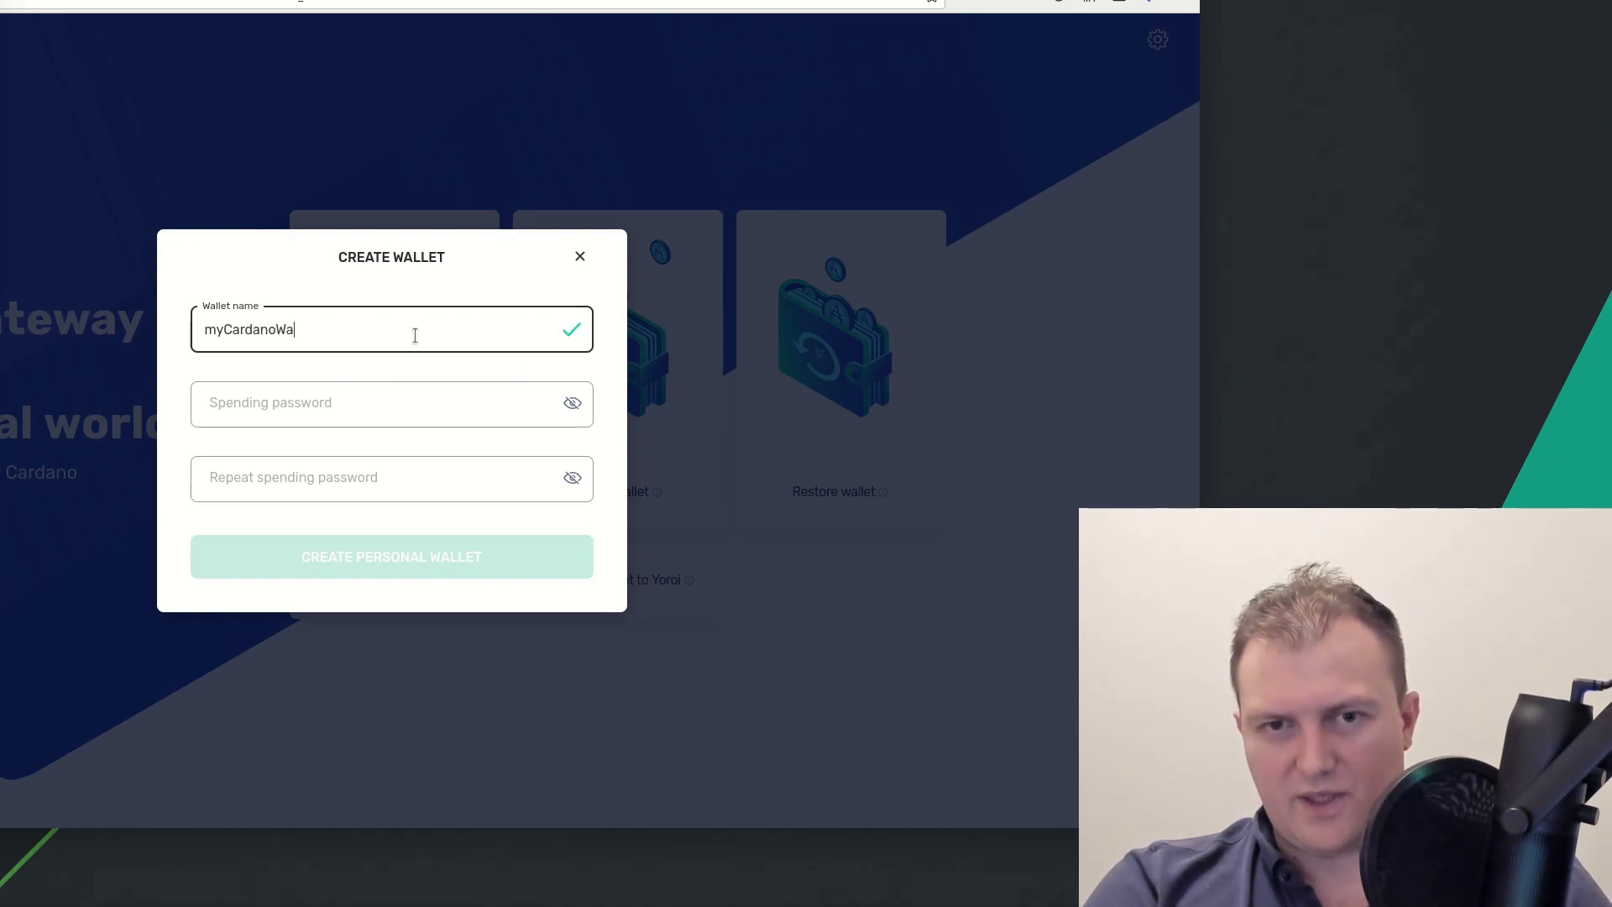
{"action": "left_click", "coordinate": [383, 389]}
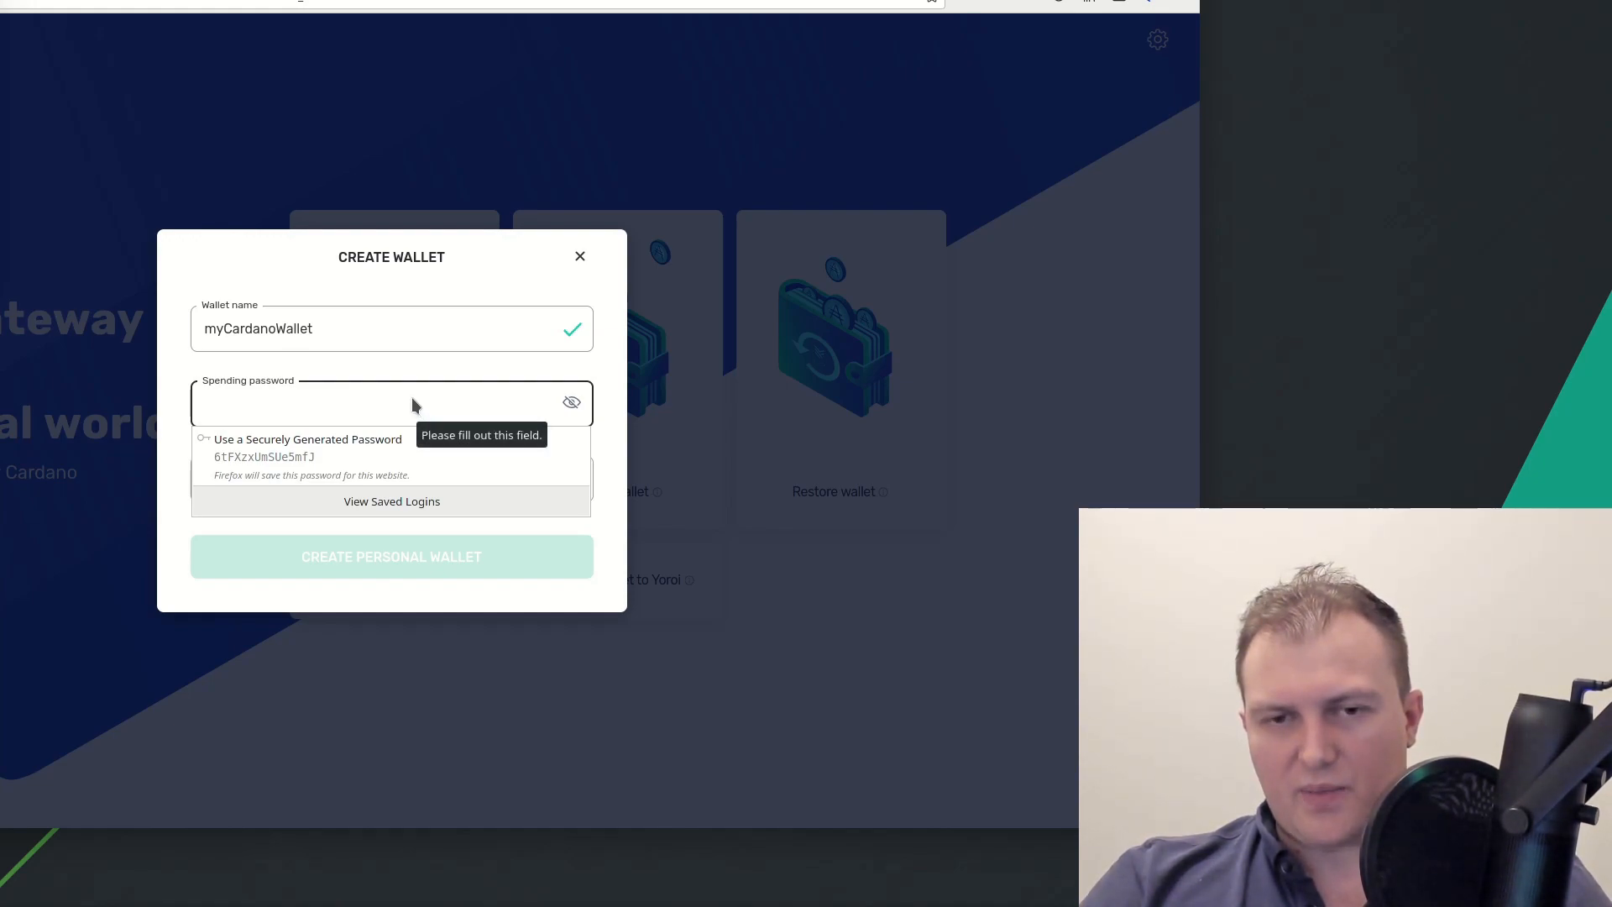
{"action": "left_click", "coordinate": [411, 398]}
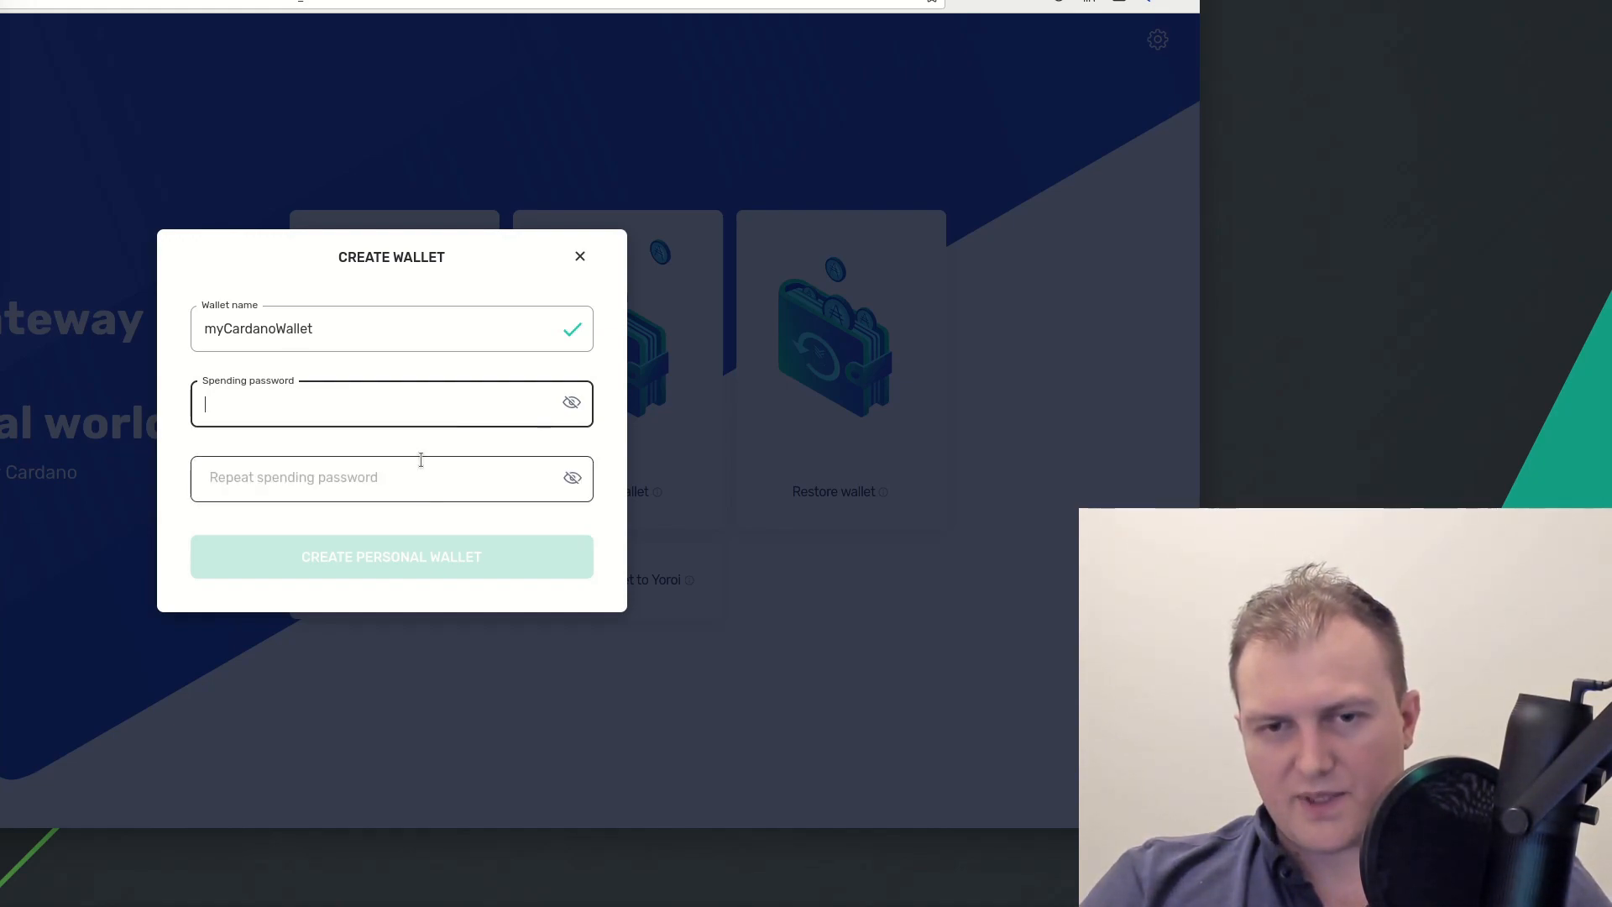
{"action": "left_click", "coordinate": [403, 406]}
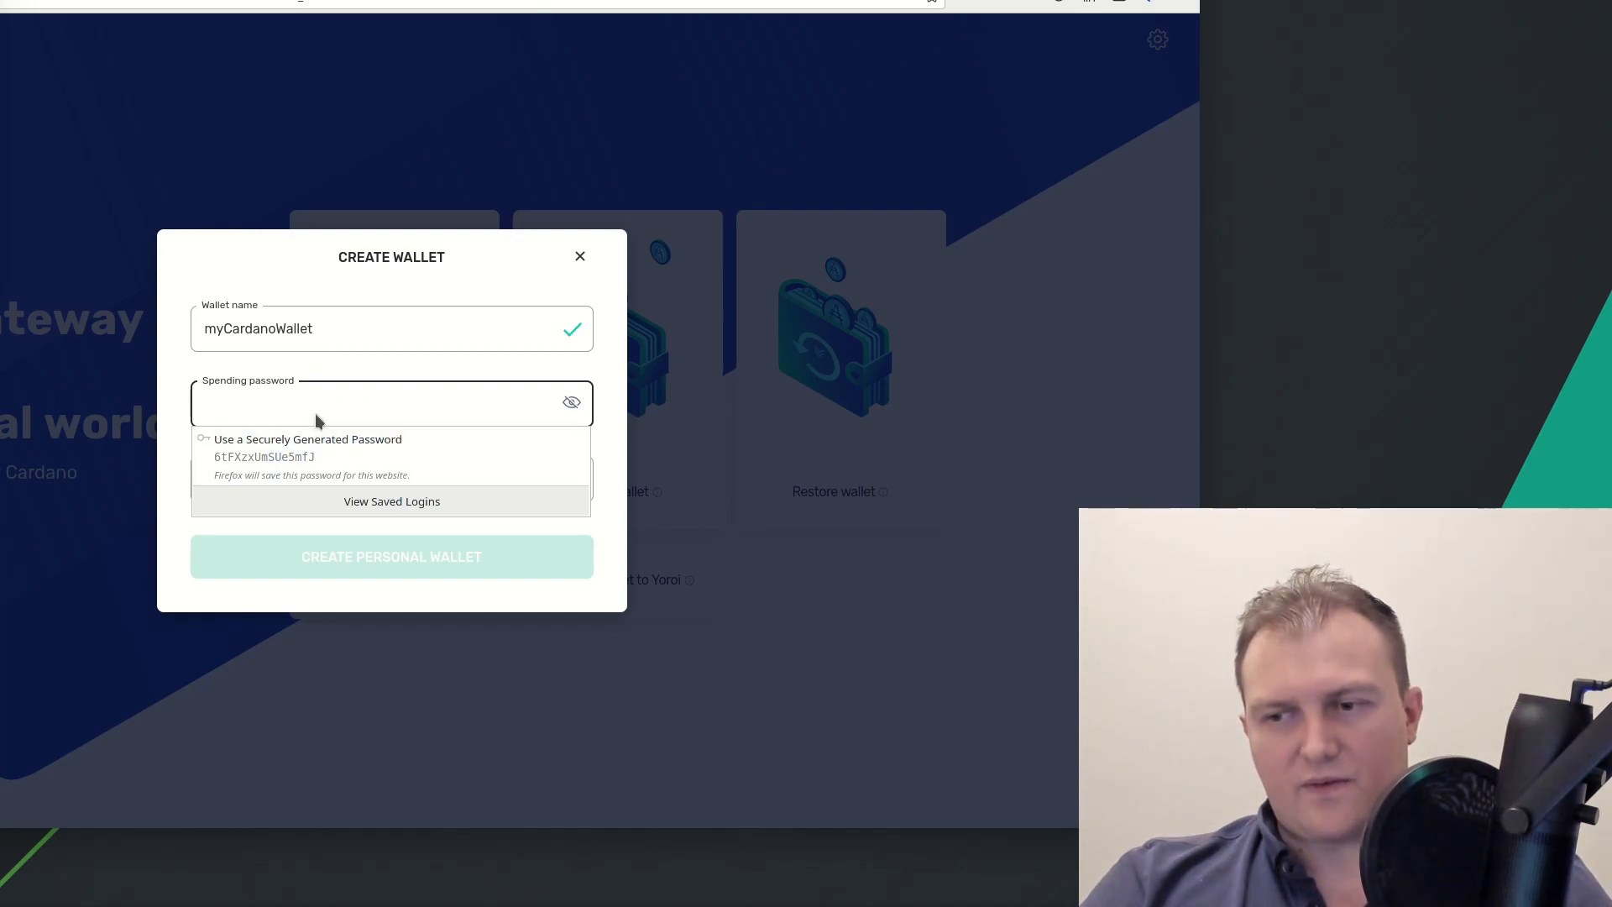
{"action": "left_click", "coordinate": [398, 283]}
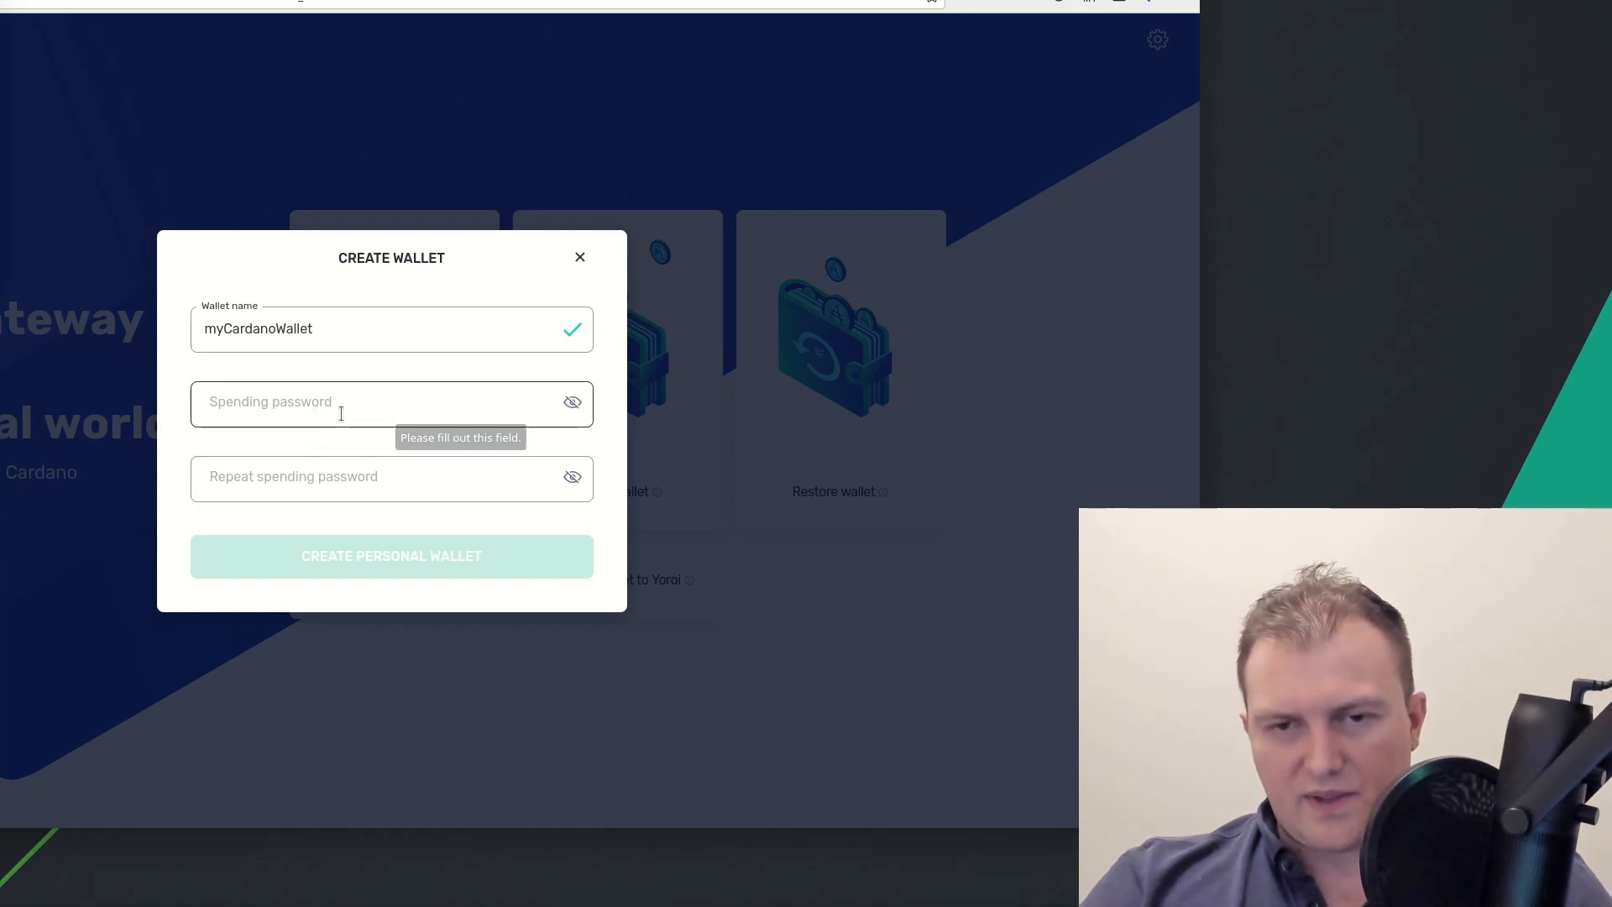
{"action": "left_click", "coordinate": [380, 411]}
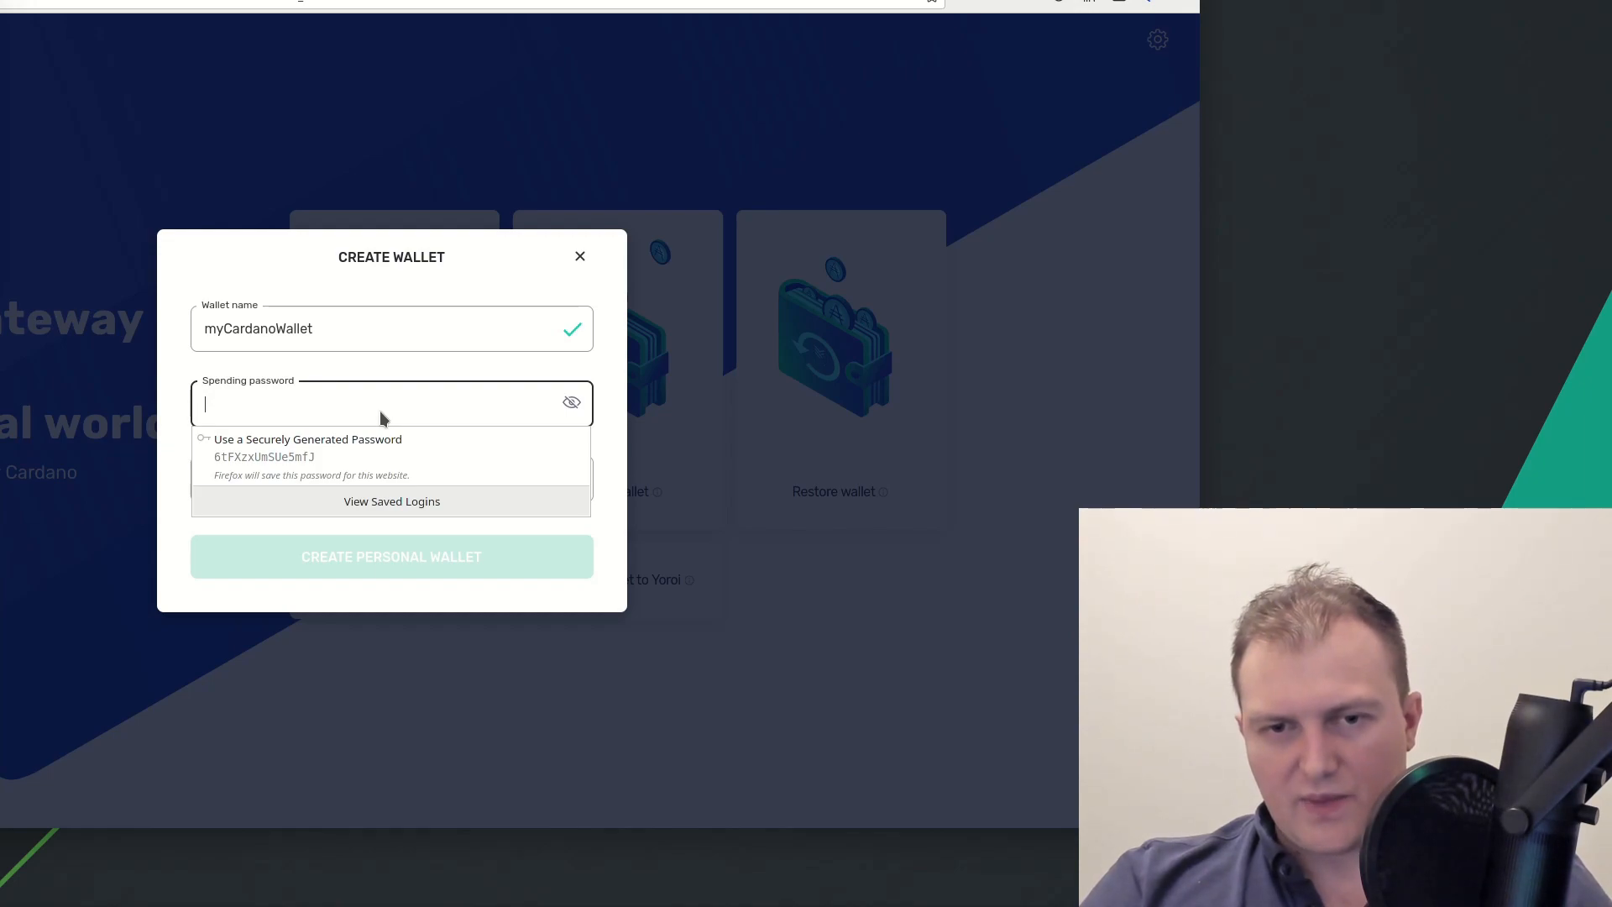
{"action": "left_click", "coordinate": [359, 407]}
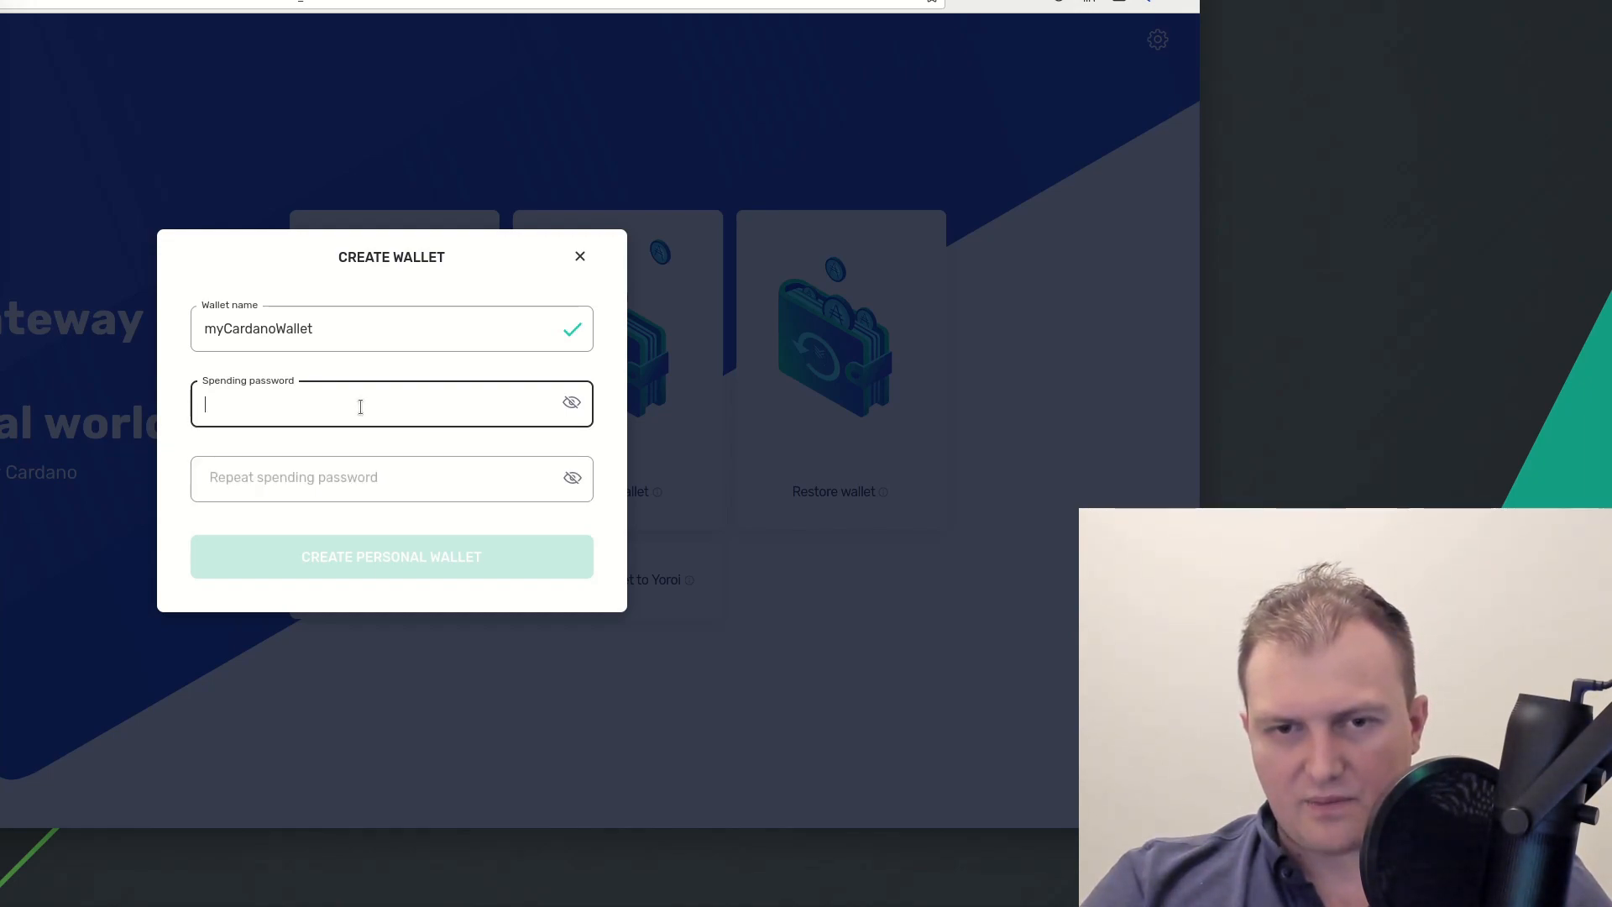
{"action": "left_click", "coordinate": [360, 407]}
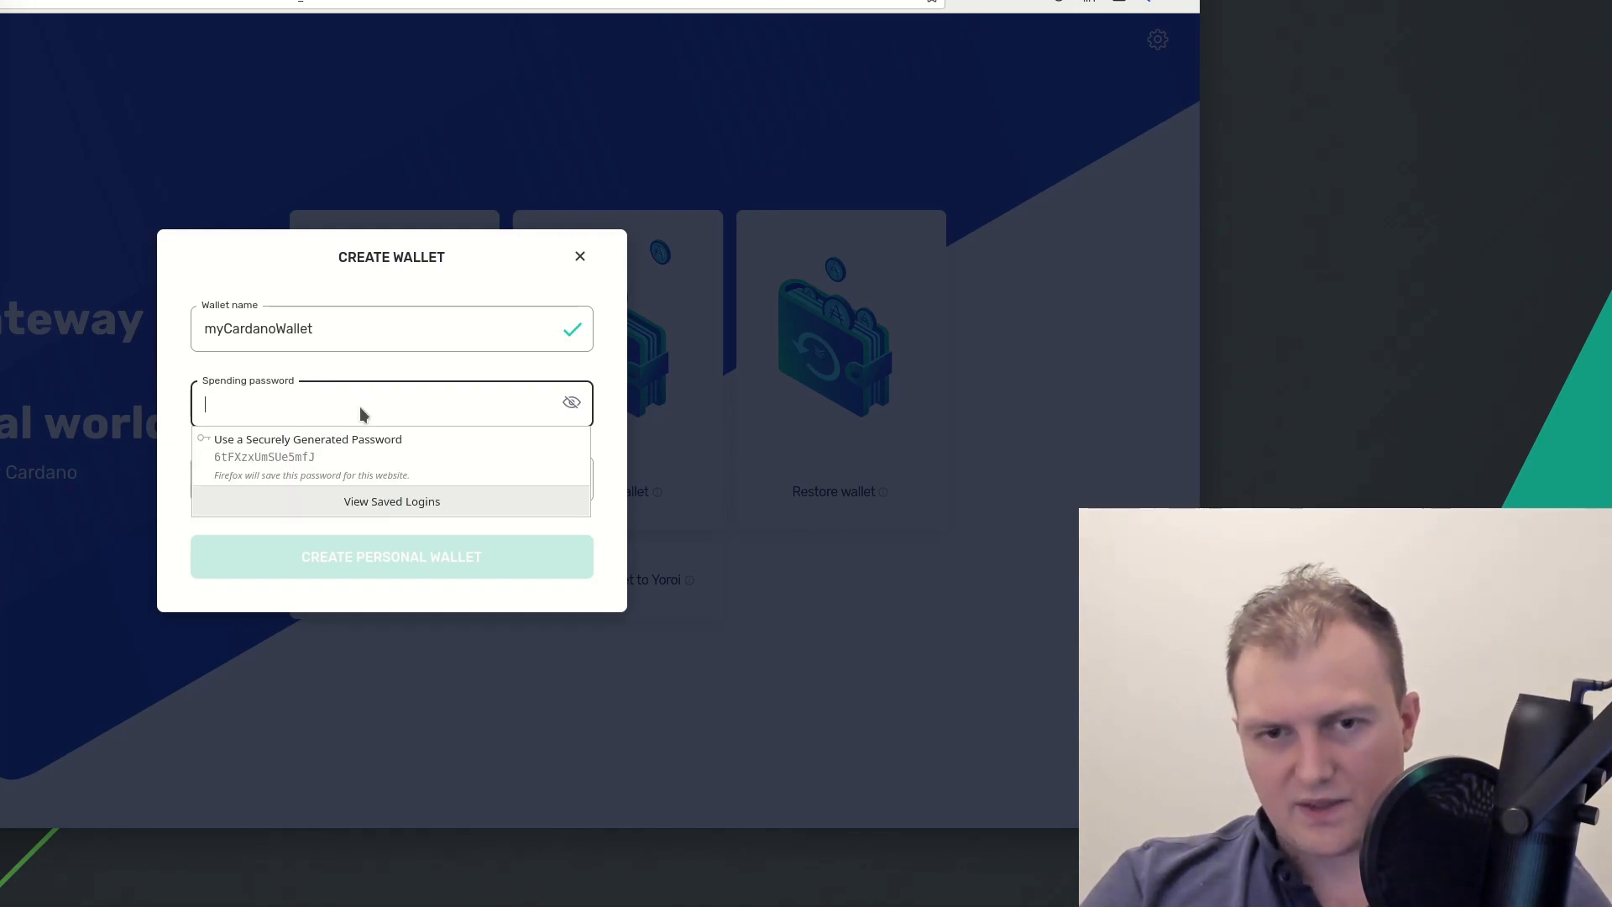
Enter a spending password of at least 10 characters and repeat it identically
{"action": "type", "text": "aaaaaaa"}
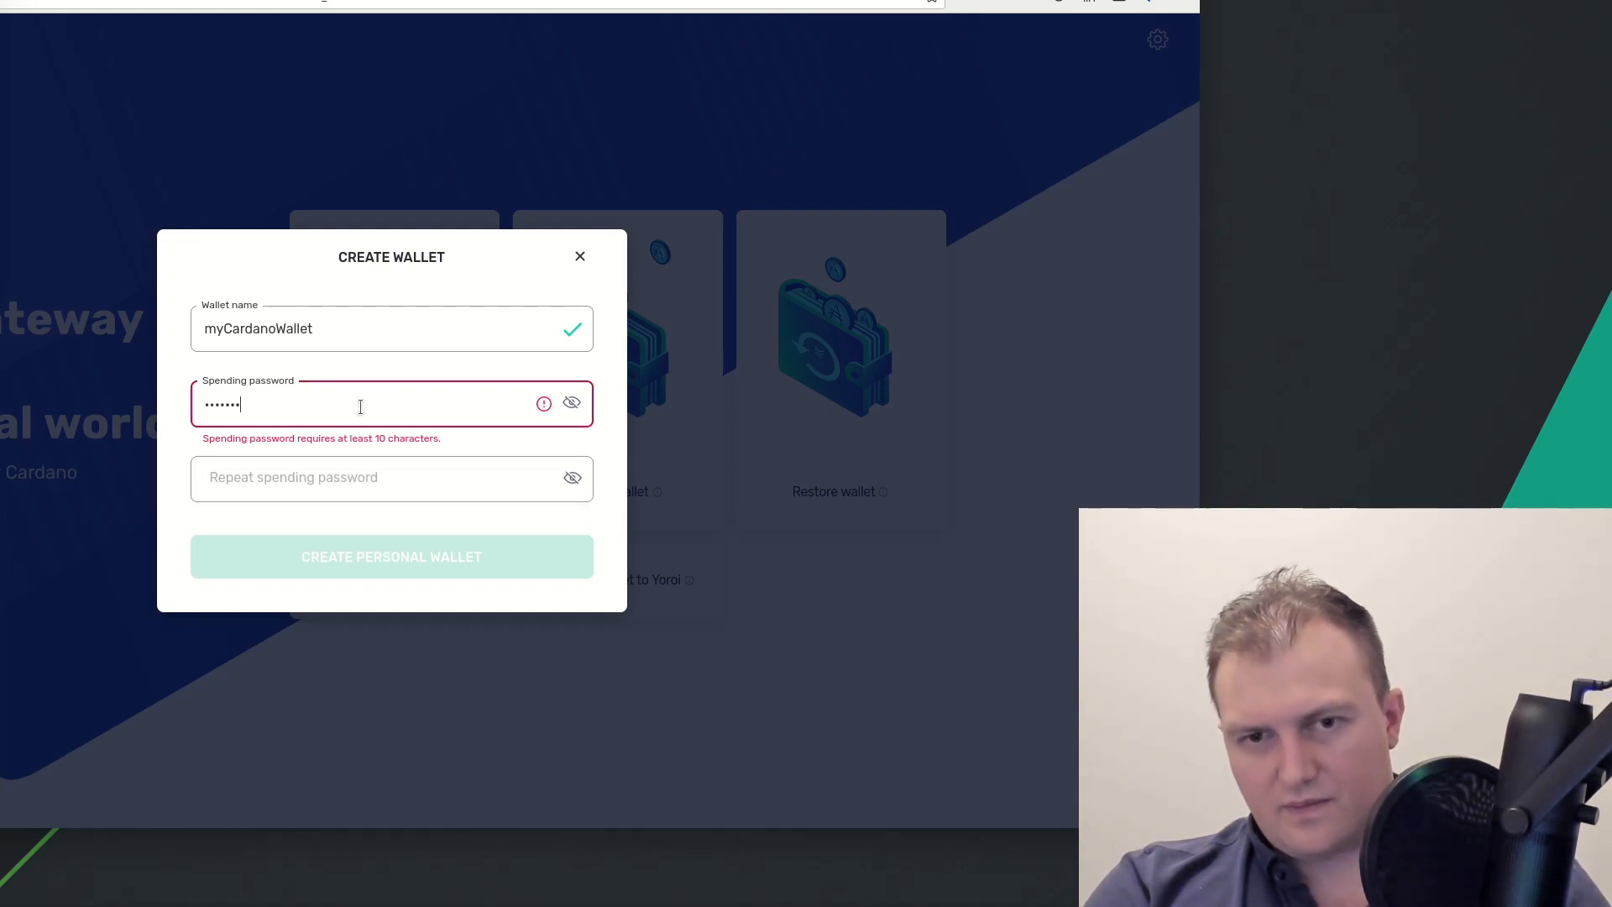
{"action": "key", "text": "Tab"}
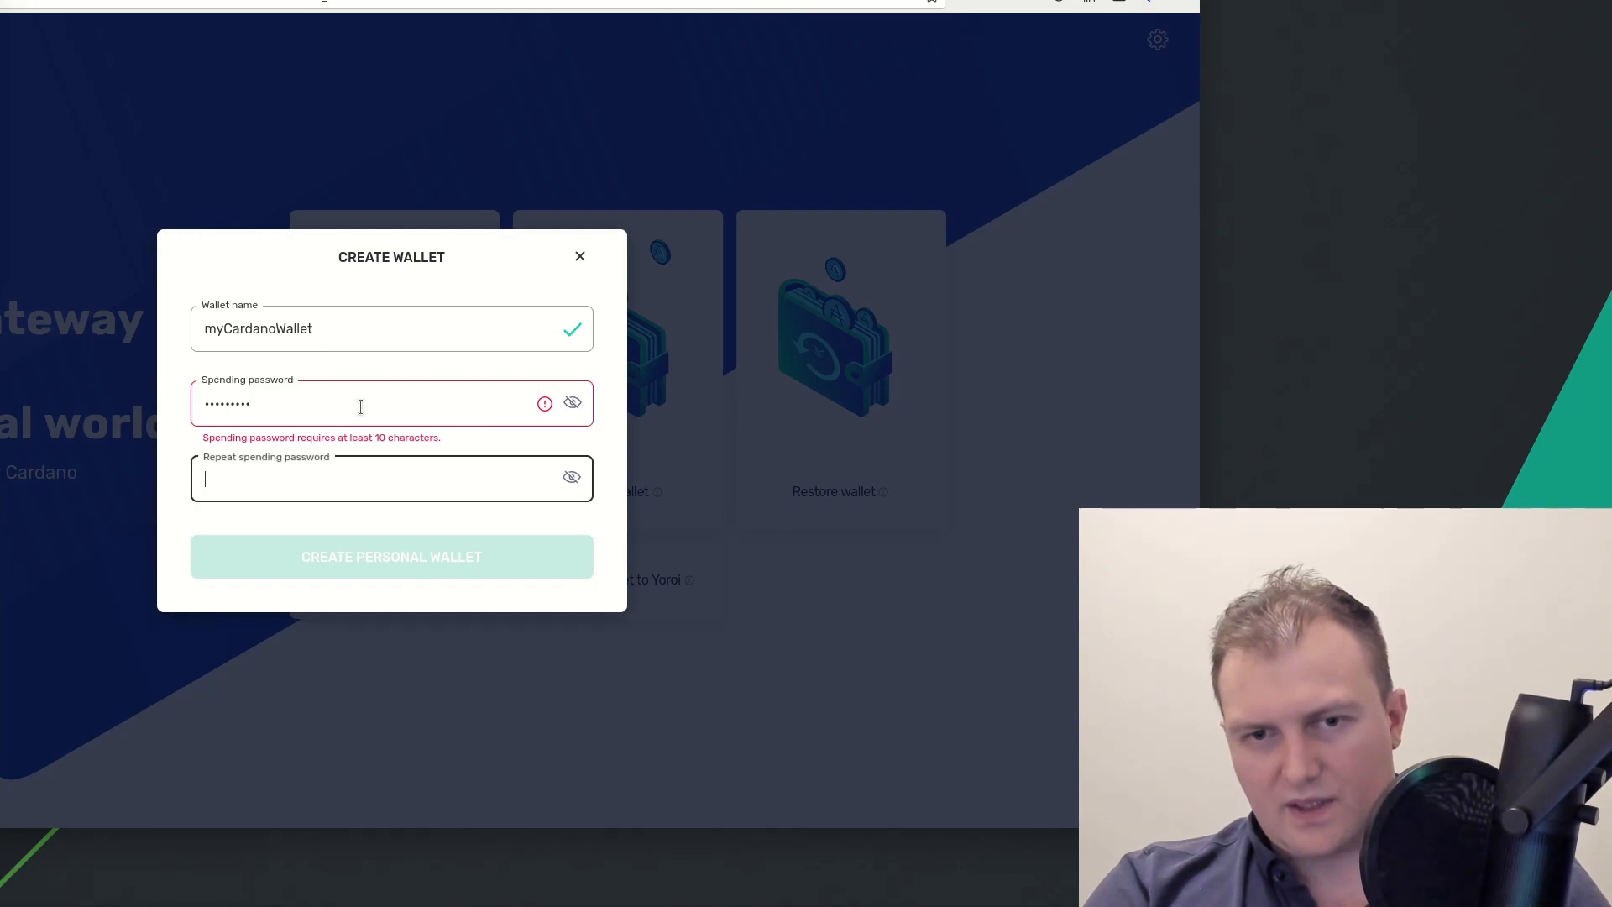
{"action": "type", "text": "aaaaaa"}
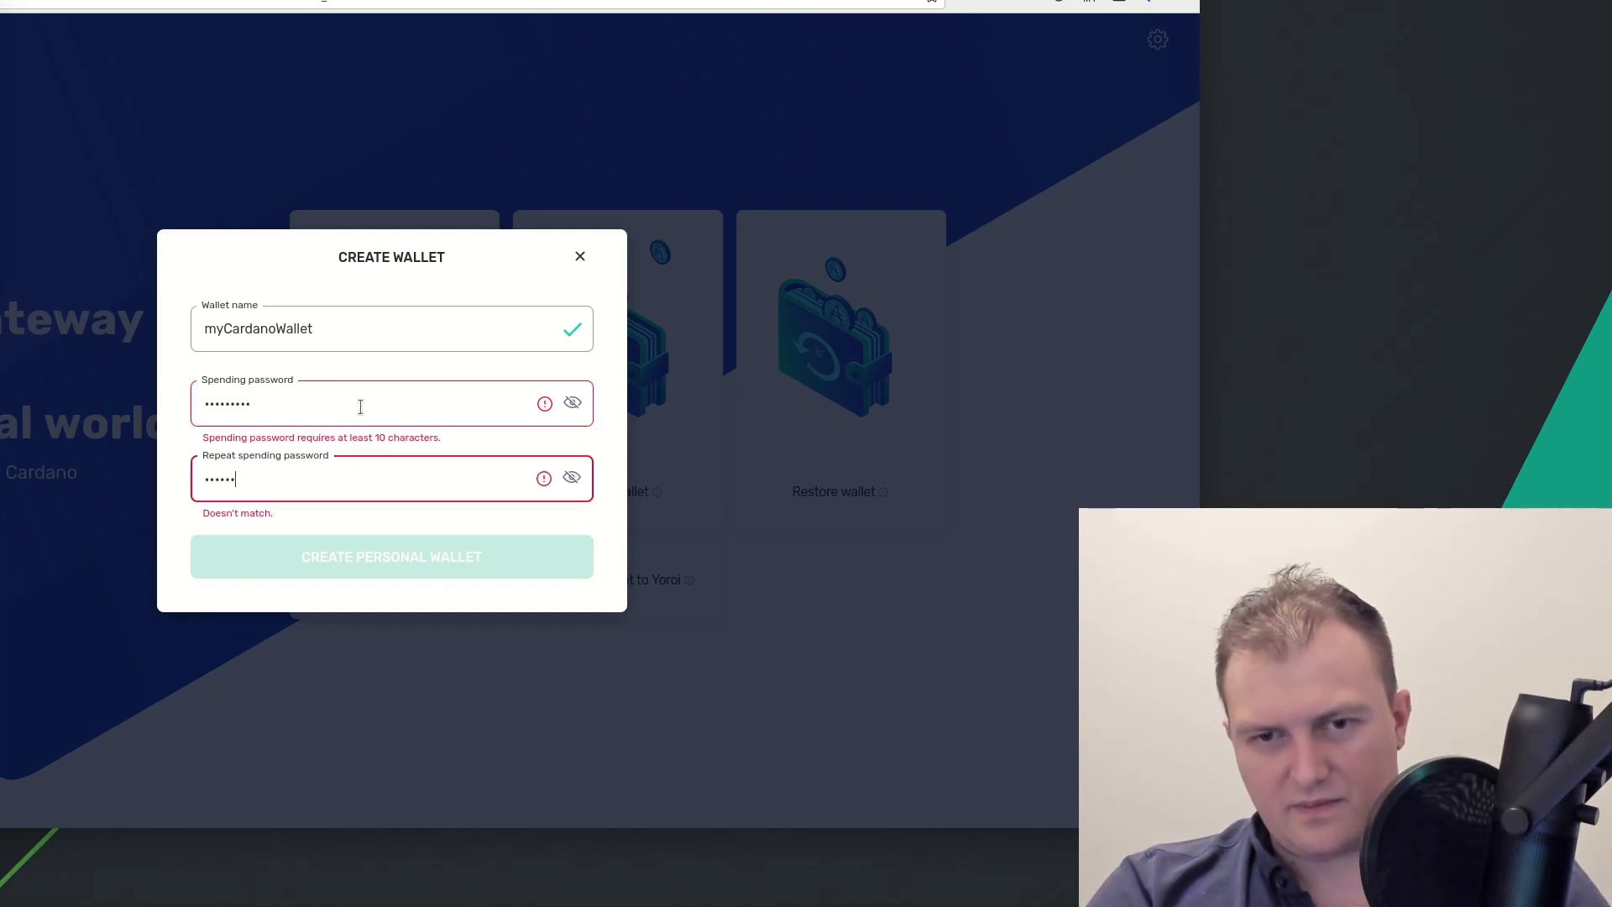
{"action": "type", "text": "aa"}
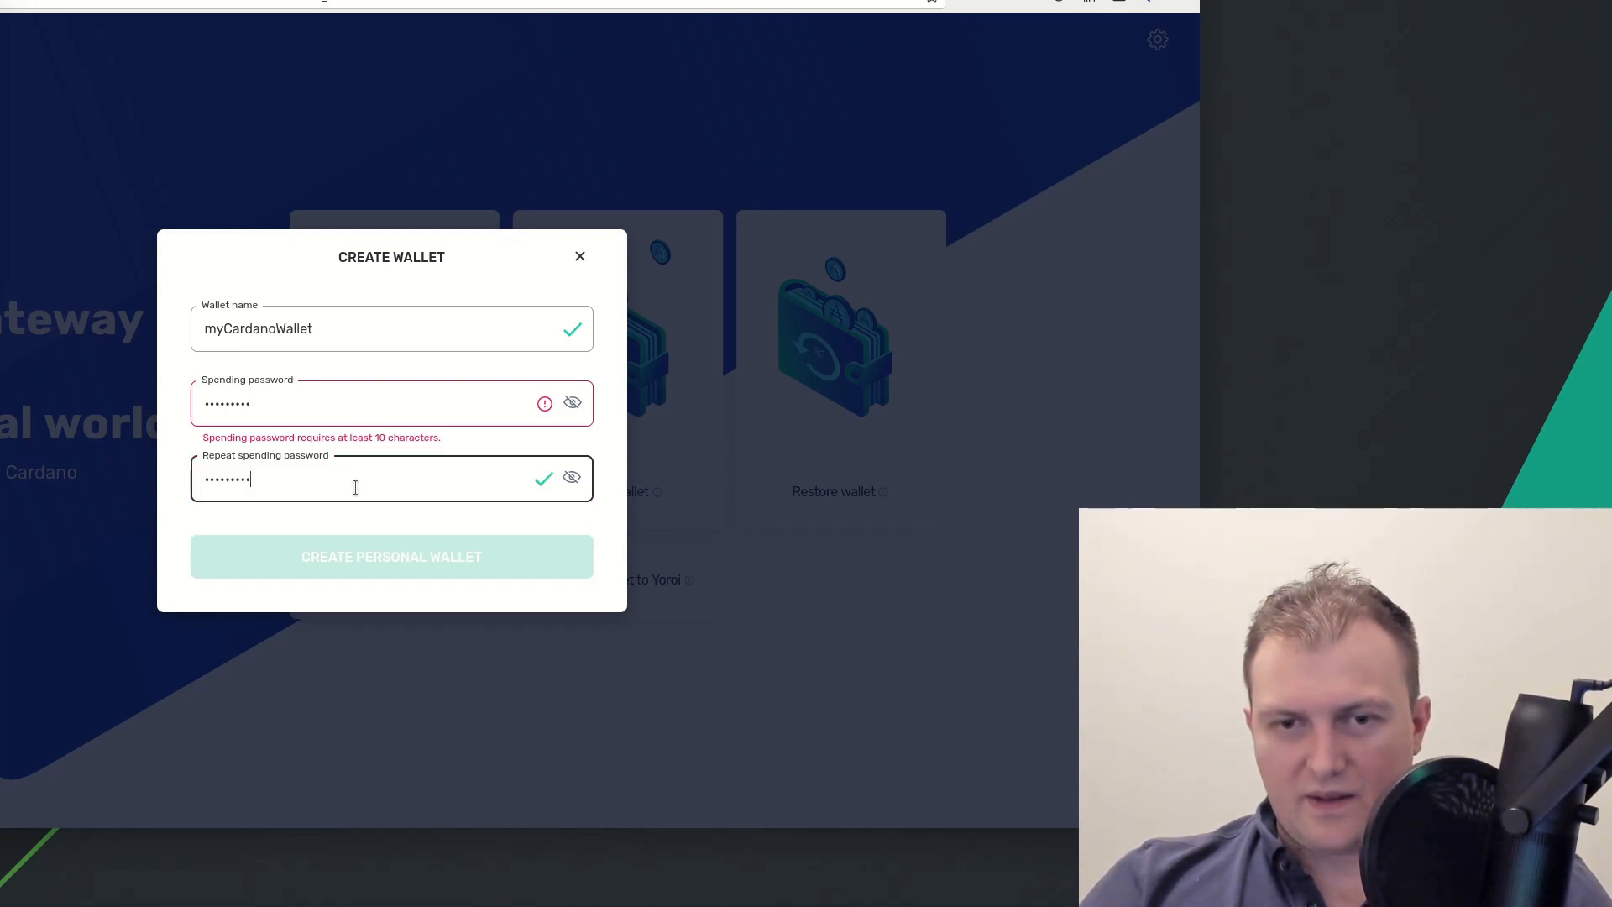
{"action": "left_click", "coordinate": [284, 404]}
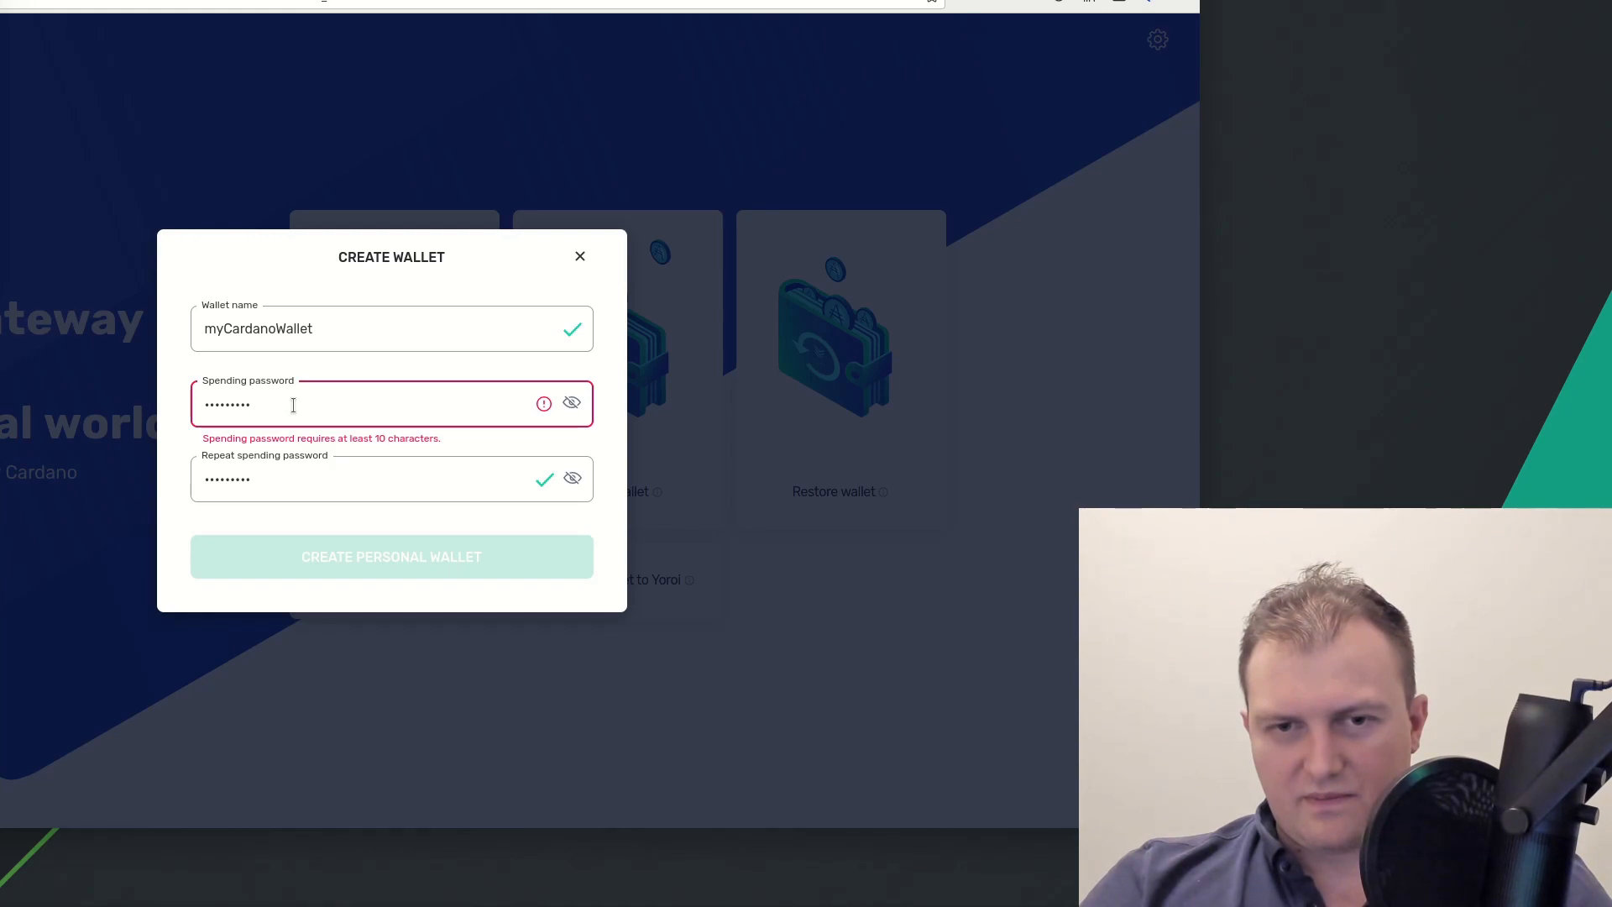
{"action": "type", "text": "12"}
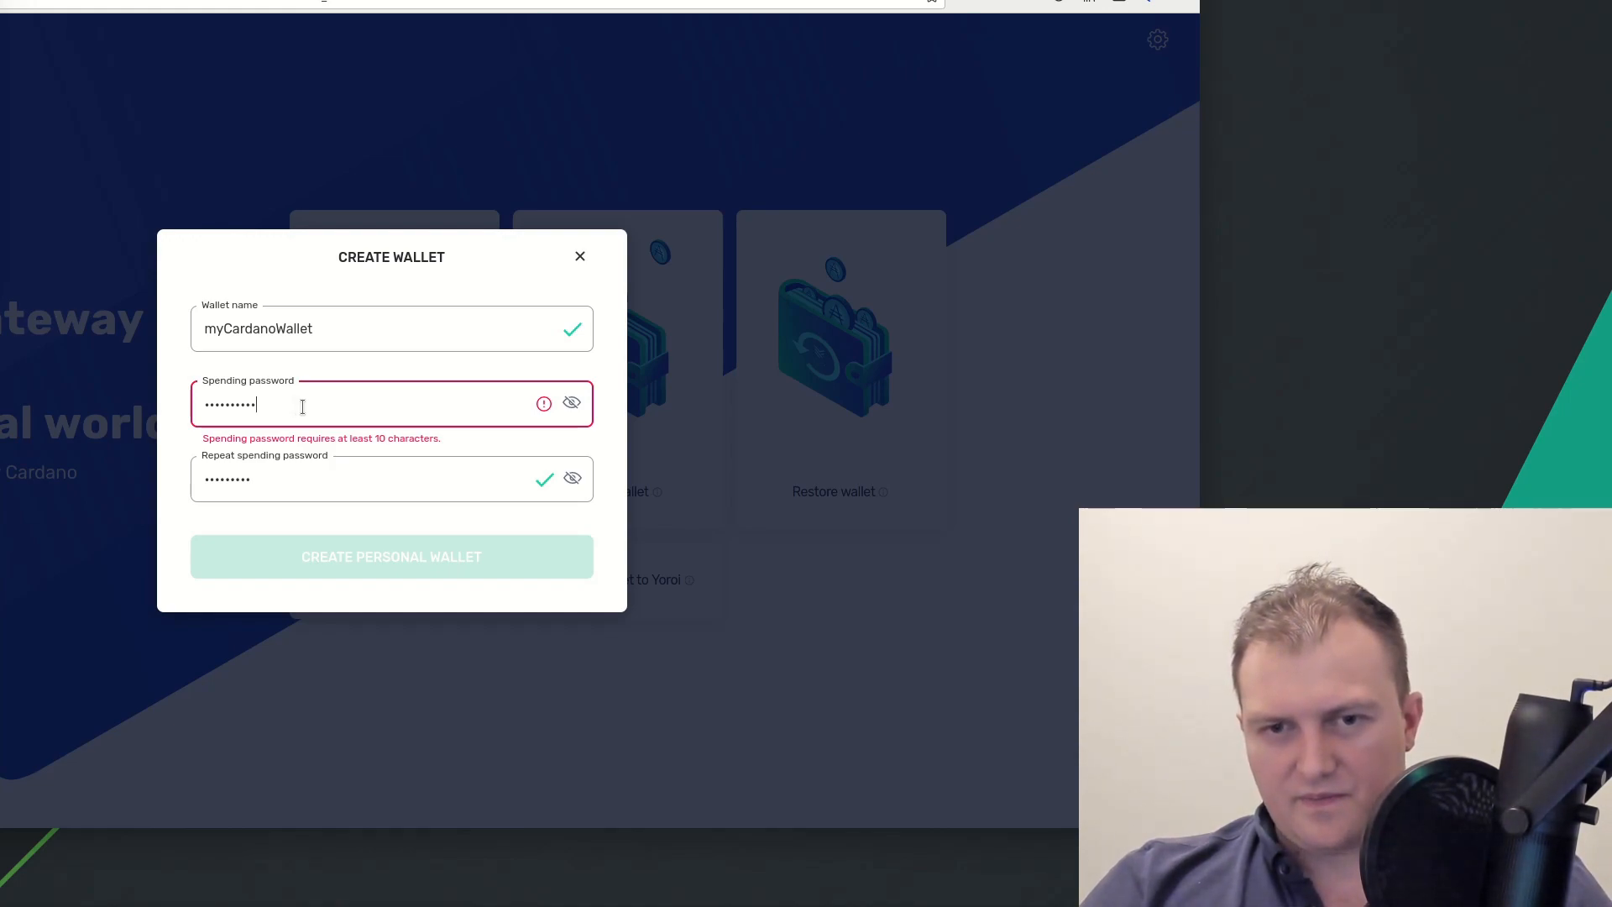
{"action": "left_click", "coordinate": [297, 480]}
{"action": "type", "text": "12"}
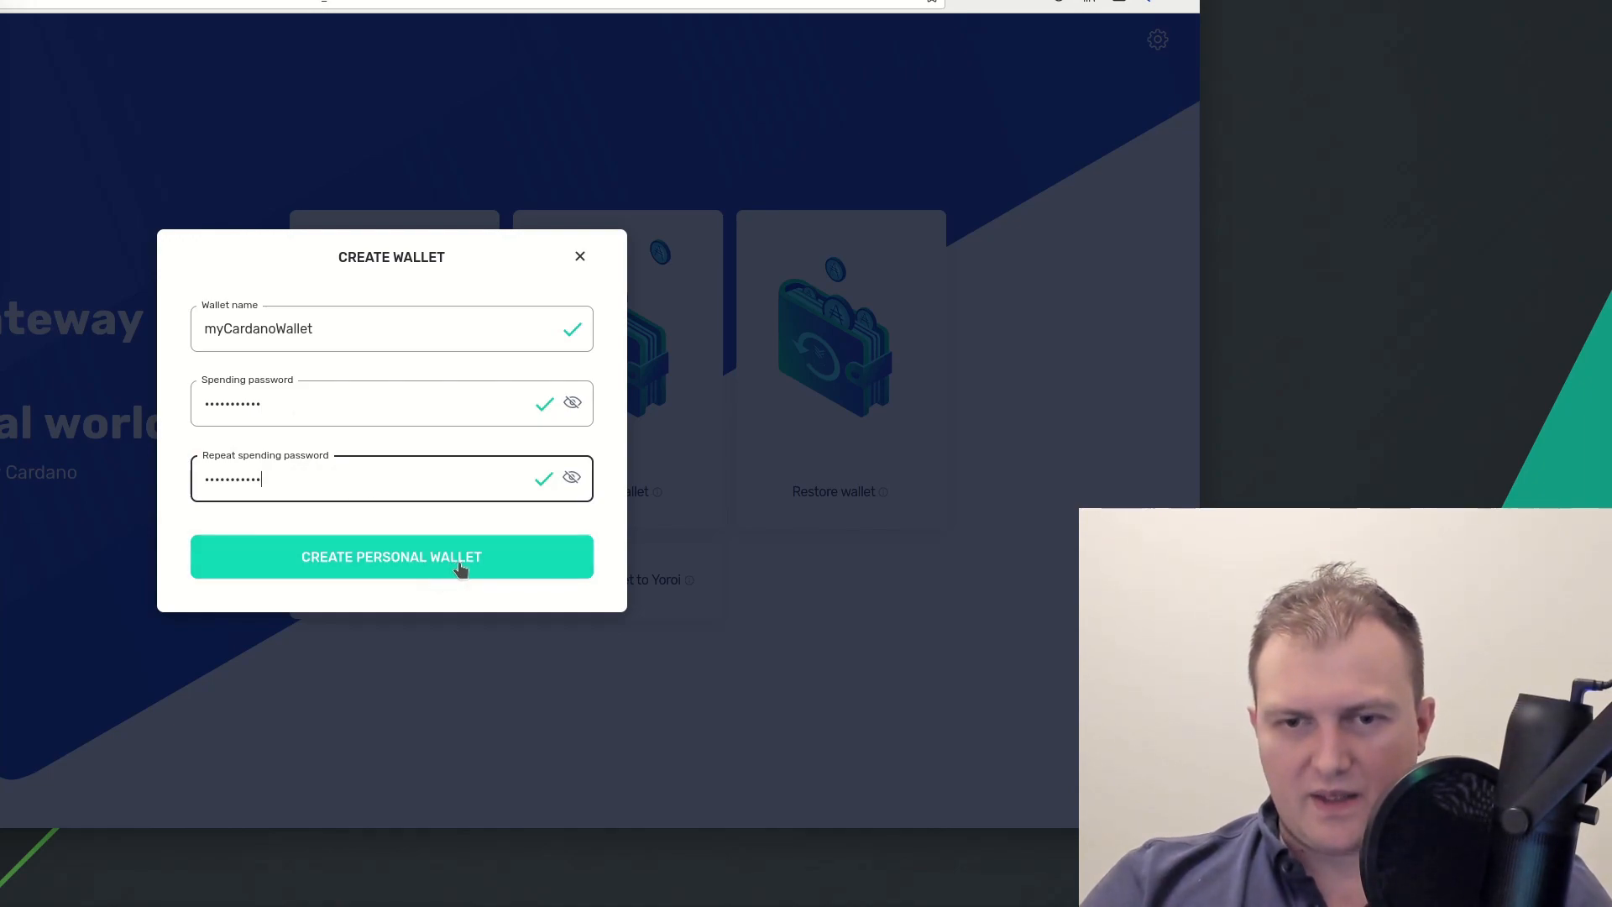
Create the personal wallet and decline Firefox's offer to save the login
{"action": "left_click", "coordinate": [493, 571]}
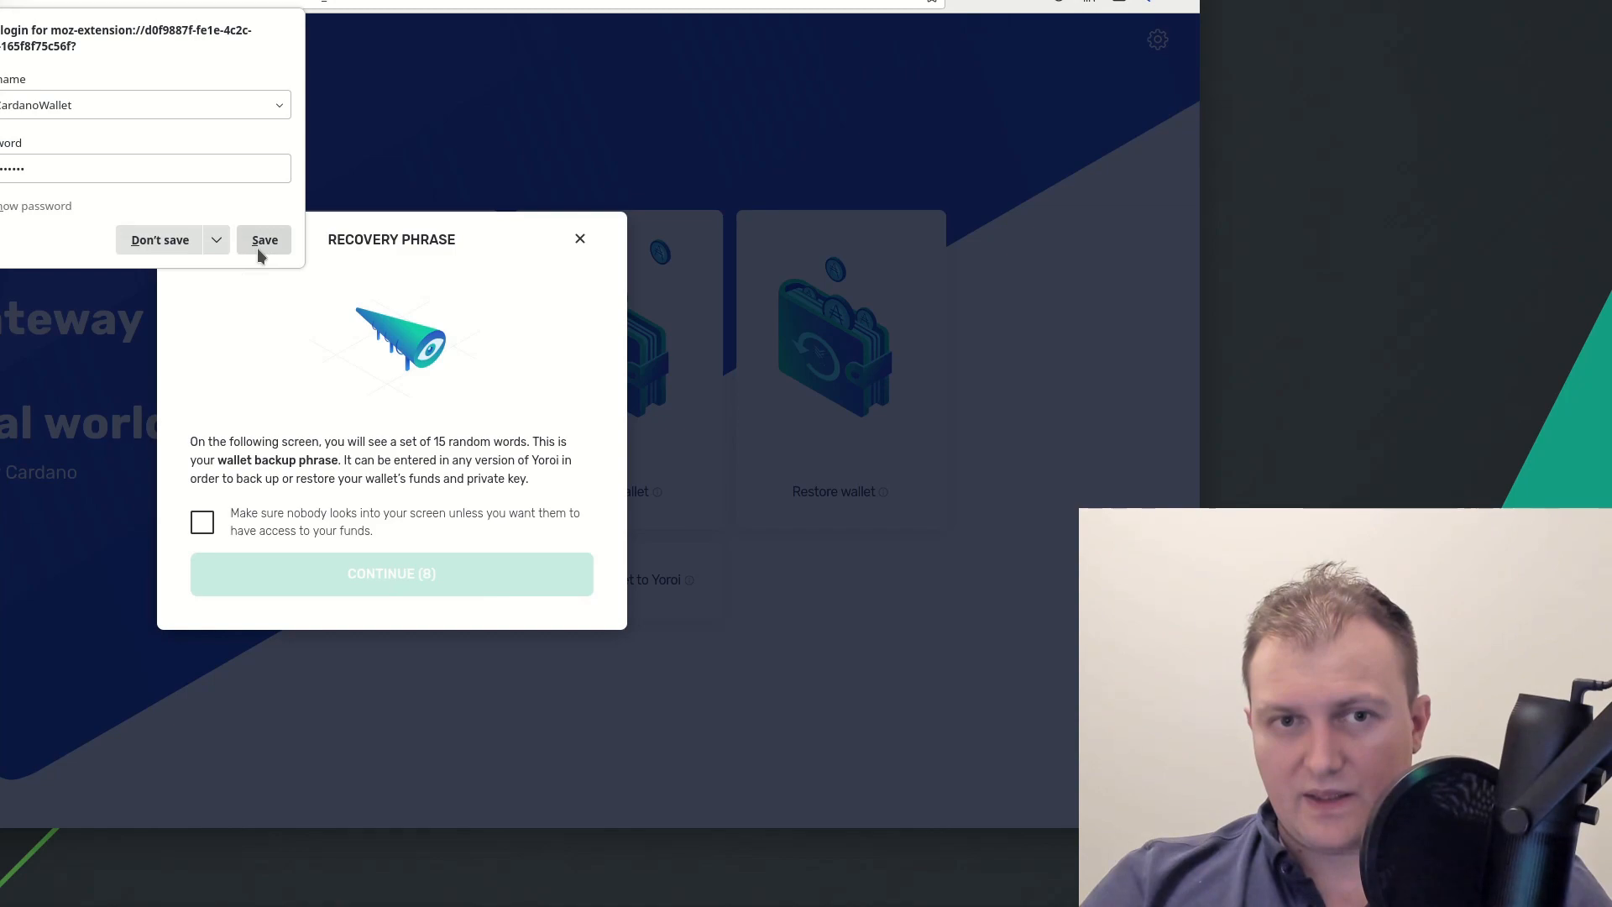
{"action": "left_click", "coordinate": [164, 243]}
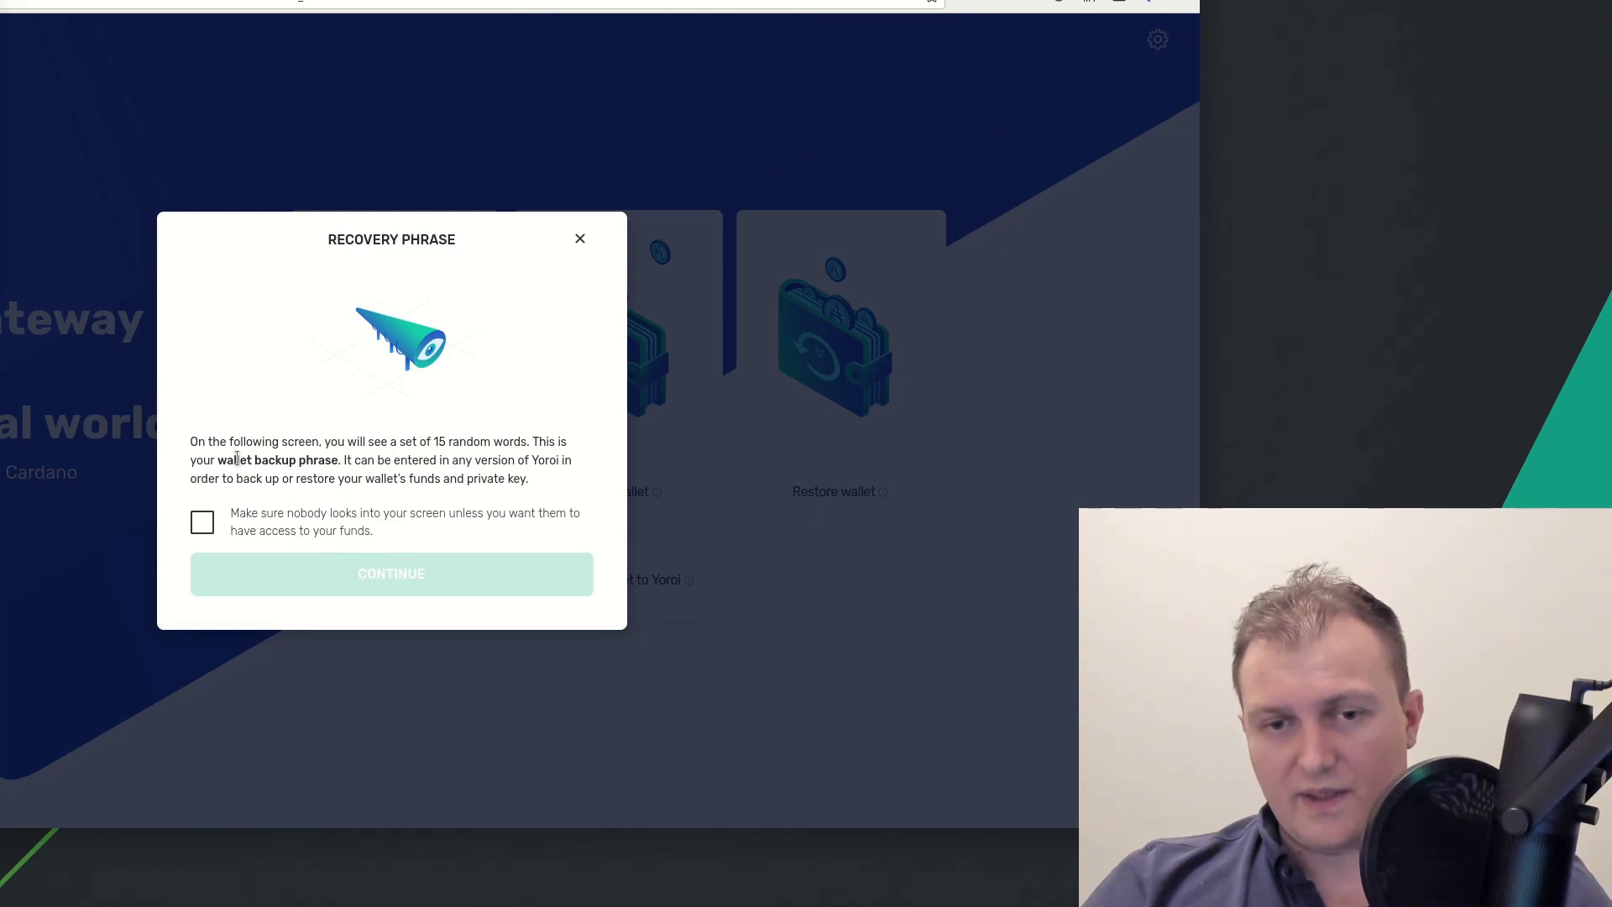
{"action": "left_click_drag", "start_coordinate": [206, 462], "coordinate": [386, 472]}
{"action": "left_click", "coordinate": [388, 473]}
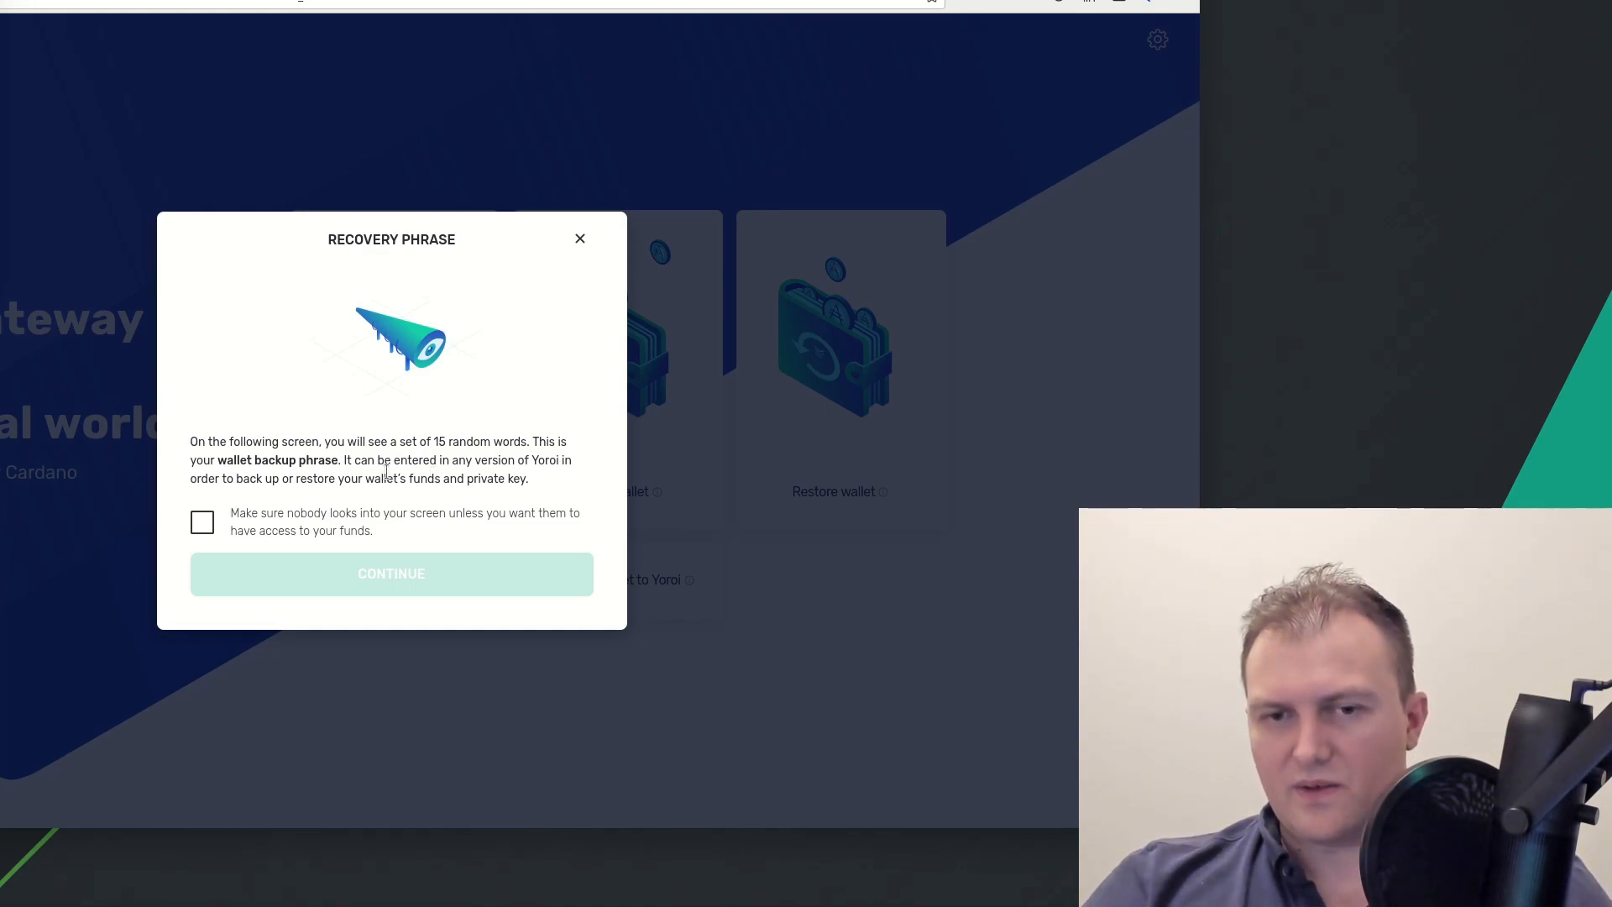
Read the 15-word recovery phrase explanation, confirm nobody is watching, and continue
{"action": "left_click_drag", "start_coordinate": [277, 442], "coordinate": [375, 487]}
{"action": "left_click", "coordinate": [435, 492]}
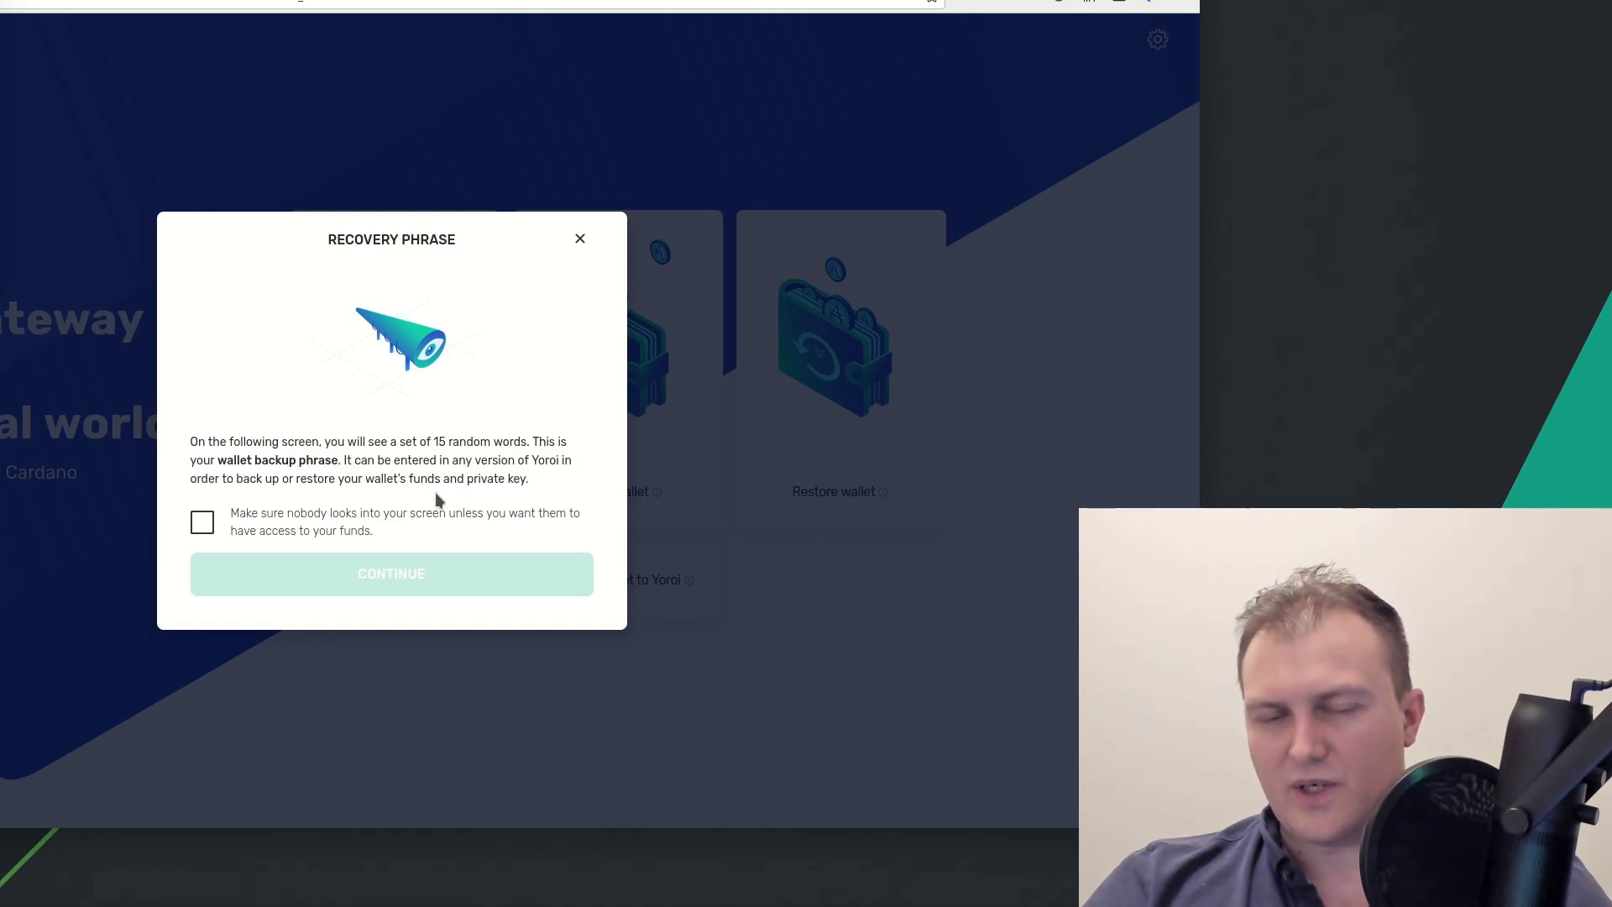
{"action": "left_click_drag", "start_coordinate": [232, 441], "coordinate": [422, 485]}
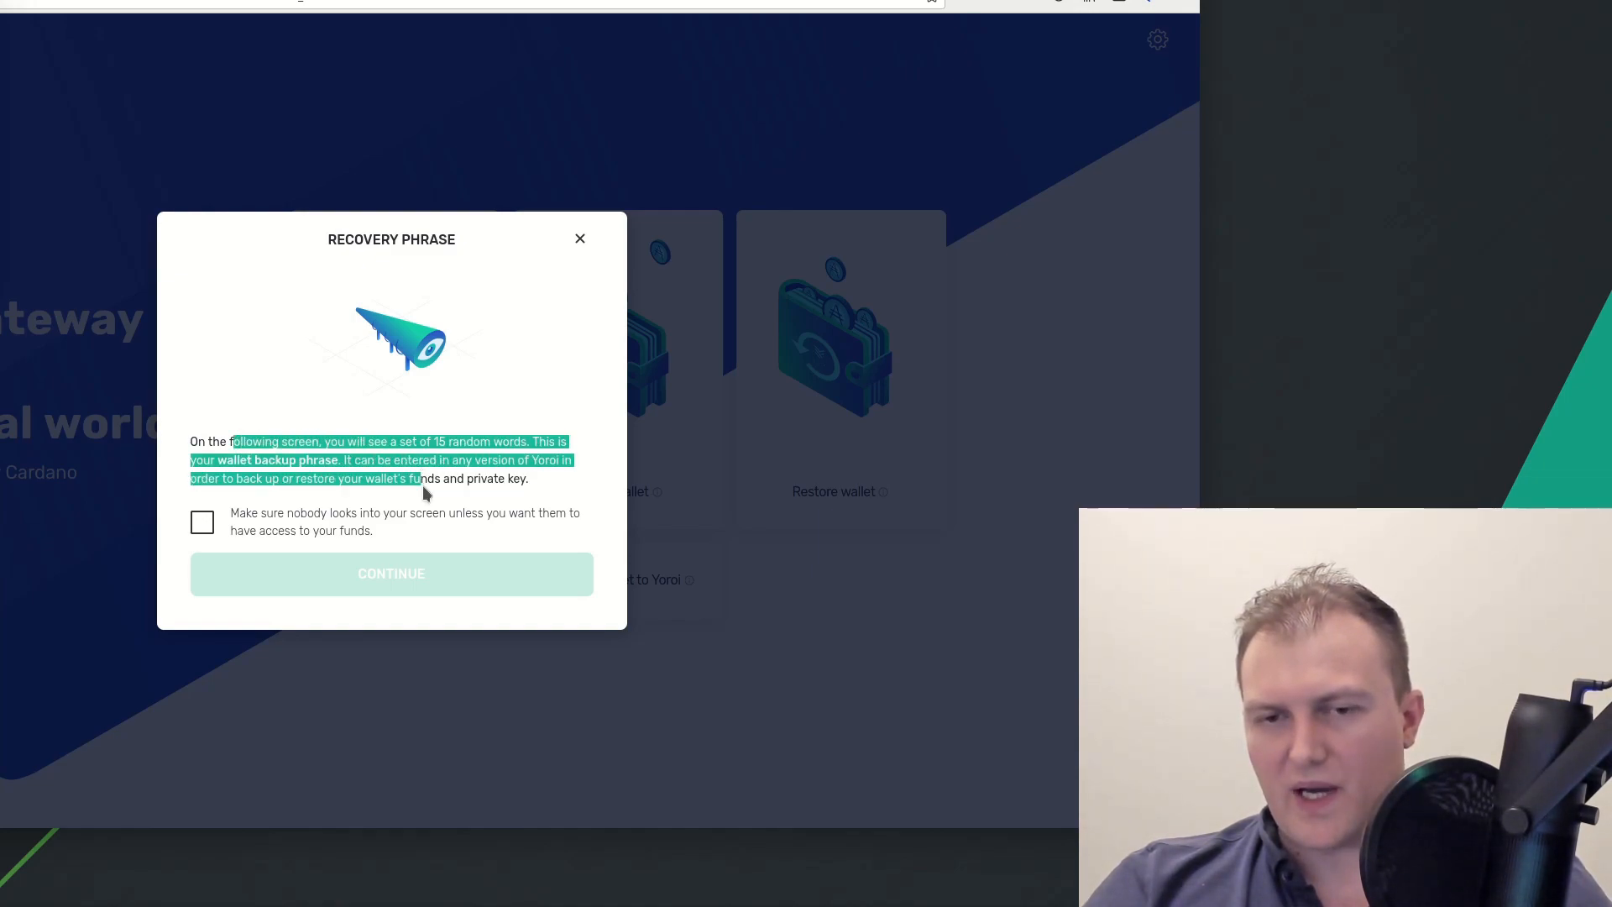
{"action": "left_click", "coordinate": [394, 403]}
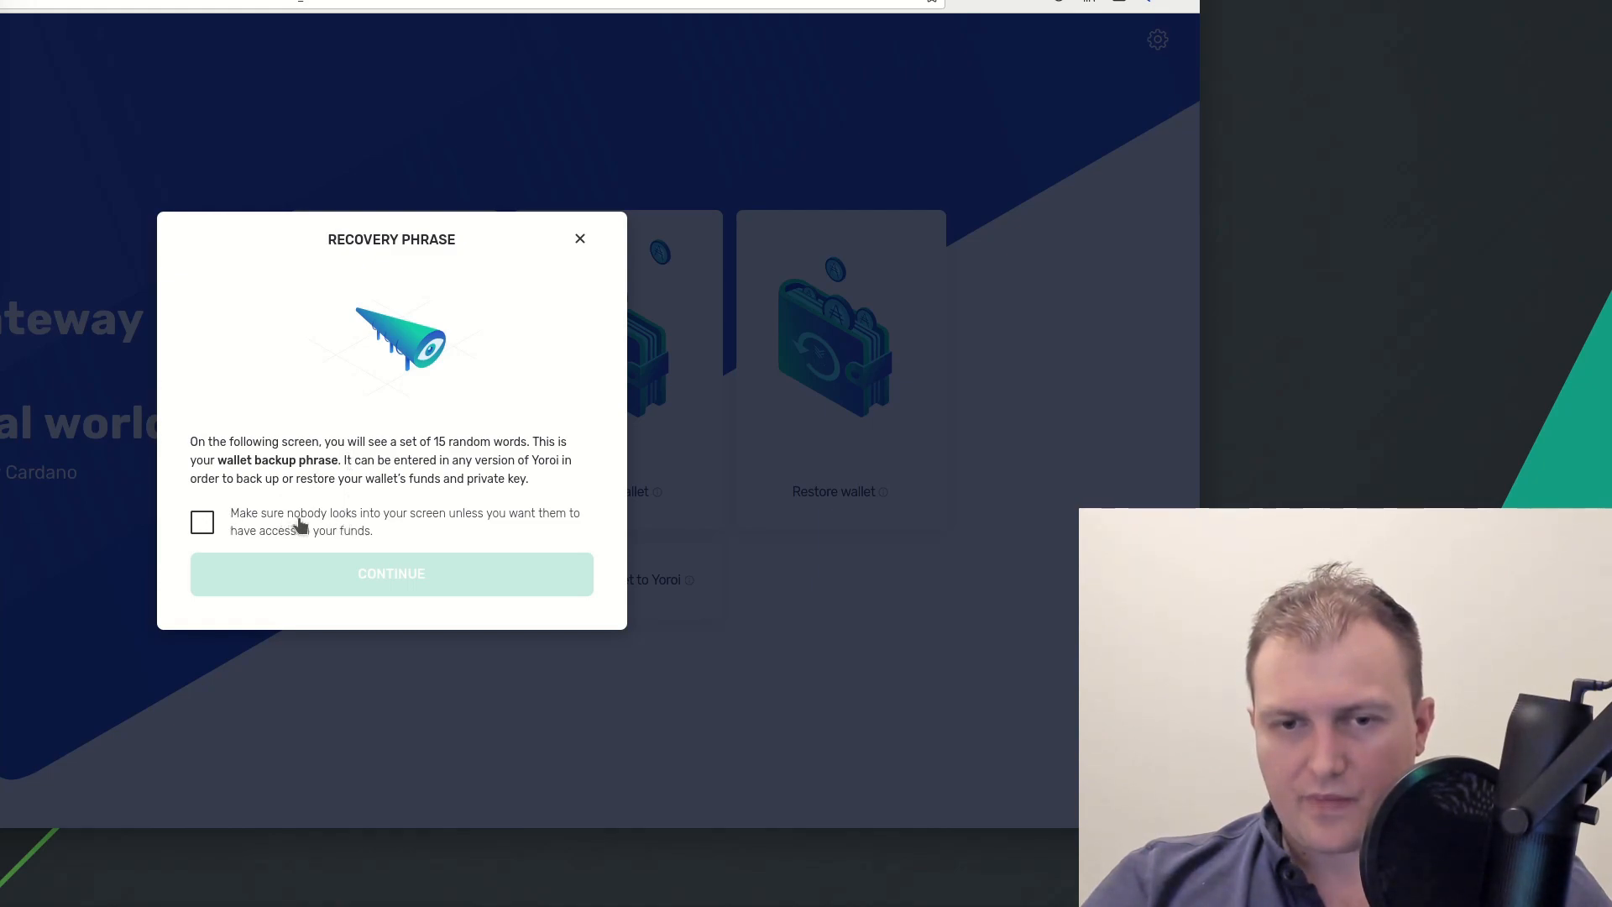
{"action": "left_click", "coordinate": [370, 513]}
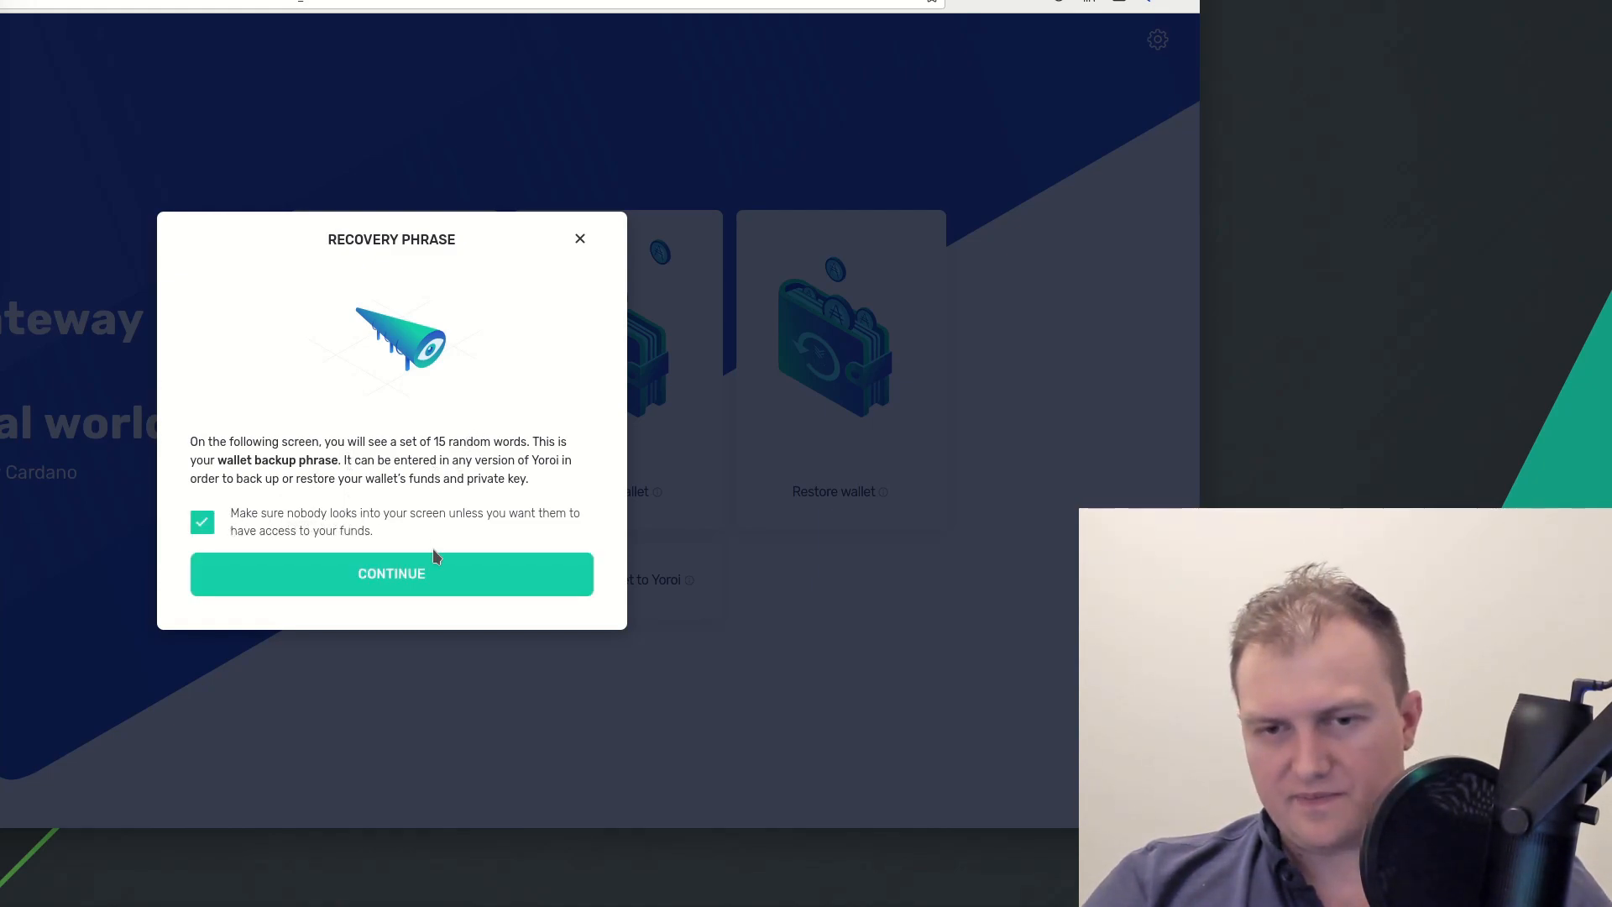
{"action": "left_click", "coordinate": [439, 590]}
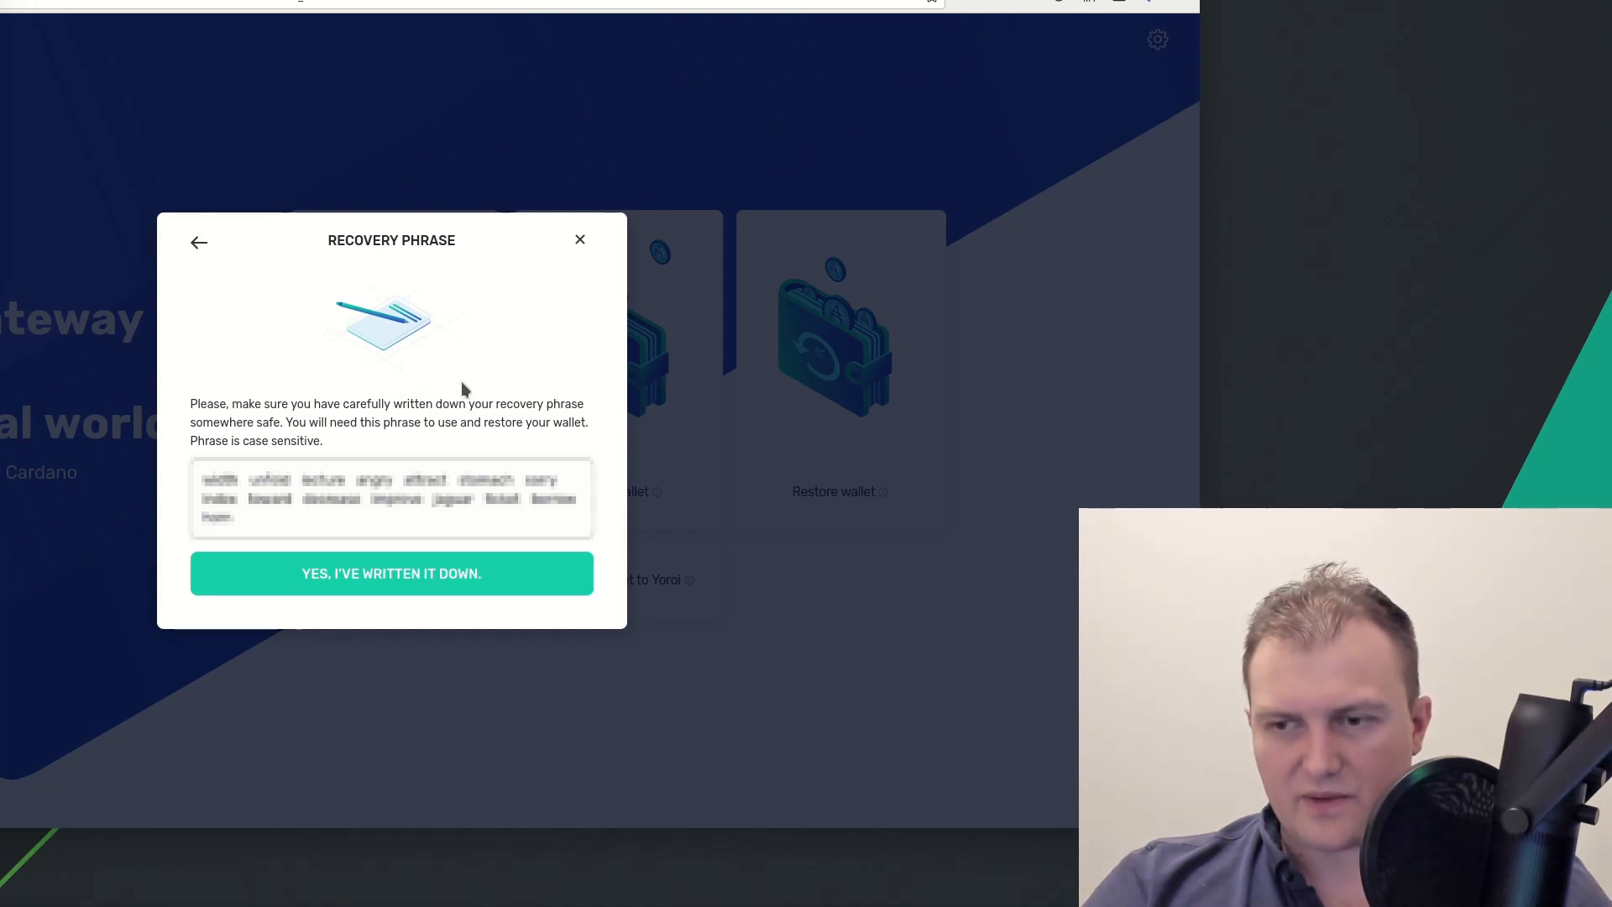
Confirm the 15-word recovery phrase is written down to reach the verification step
{"action": "left_click", "coordinate": [413, 573]}
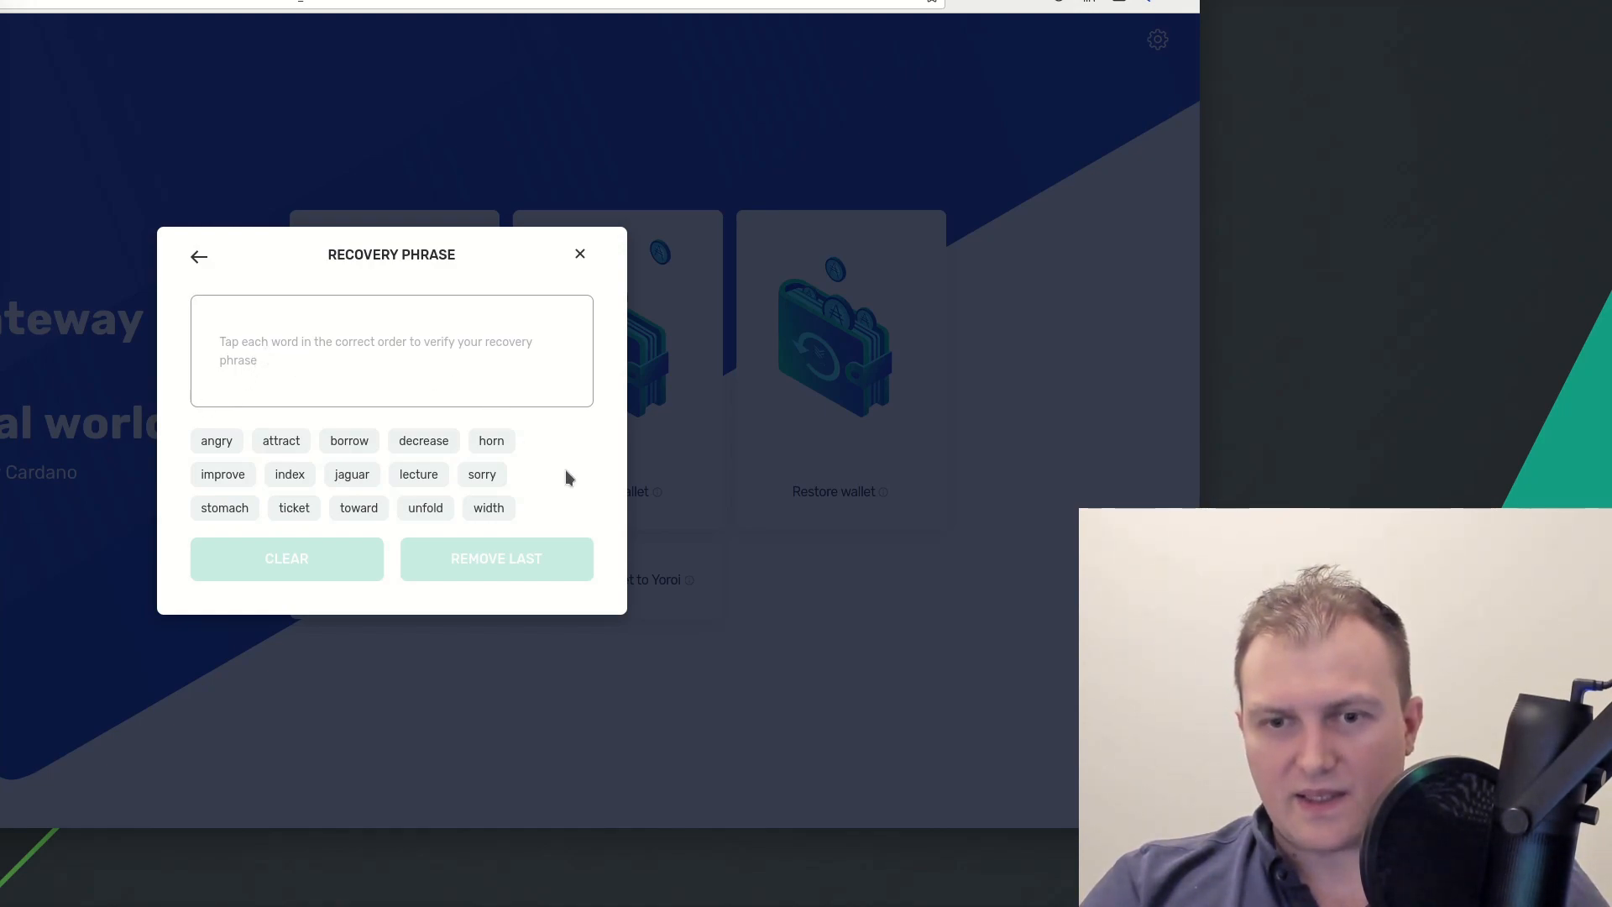
Select the opening recovery words in their original order on the verify screen
{"action": "left_click", "coordinate": [489, 509]}
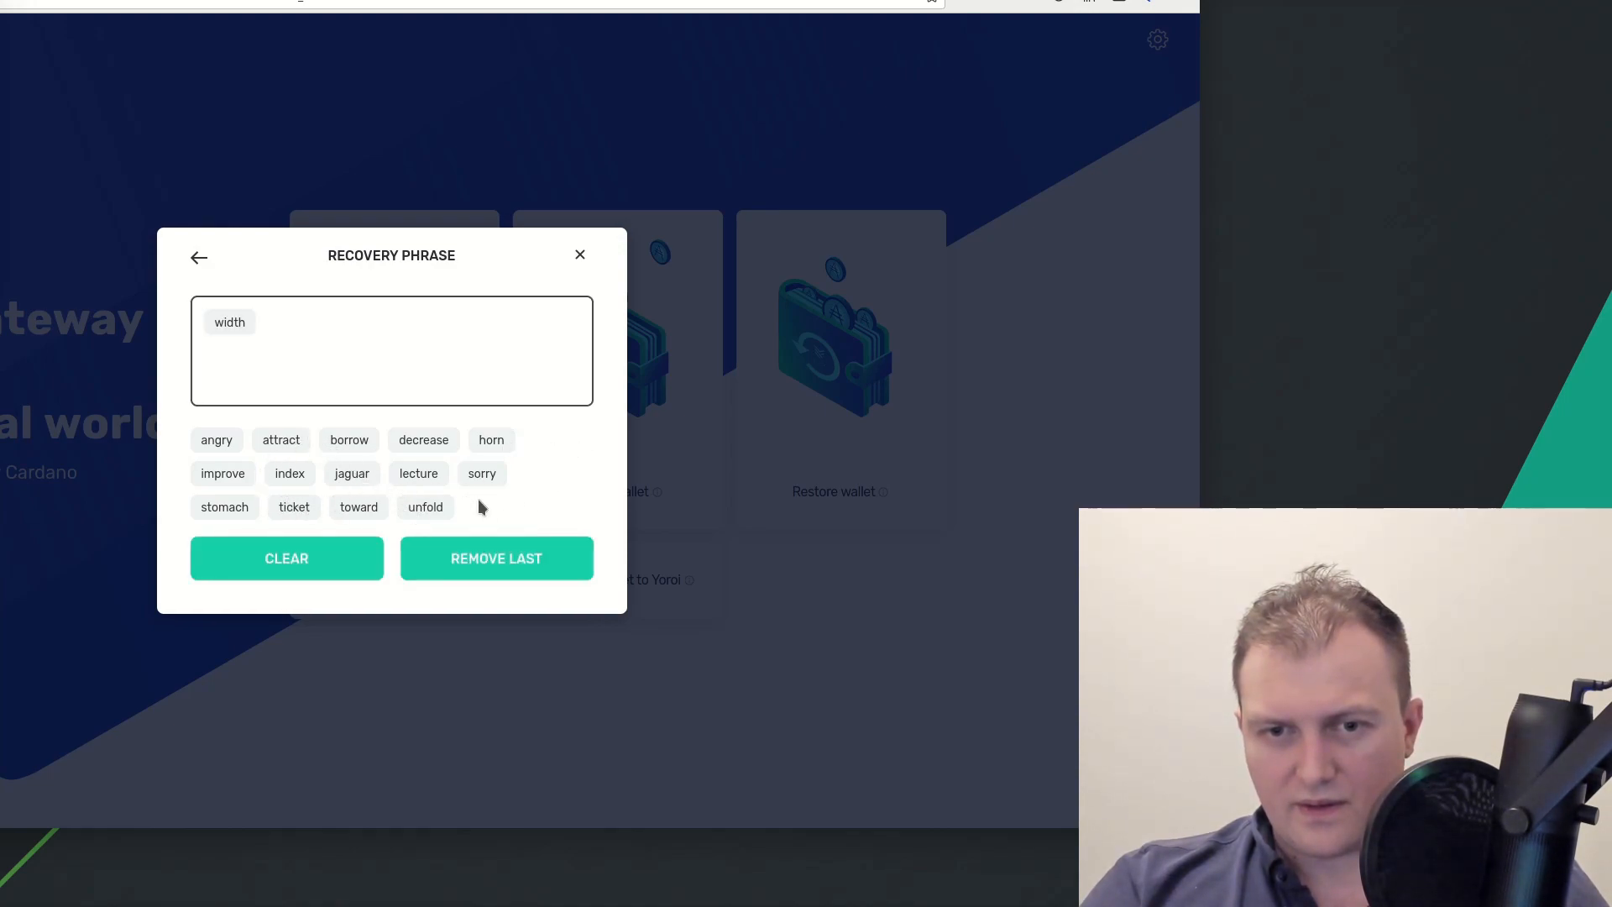
{"action": "left_click", "coordinate": [424, 509]}
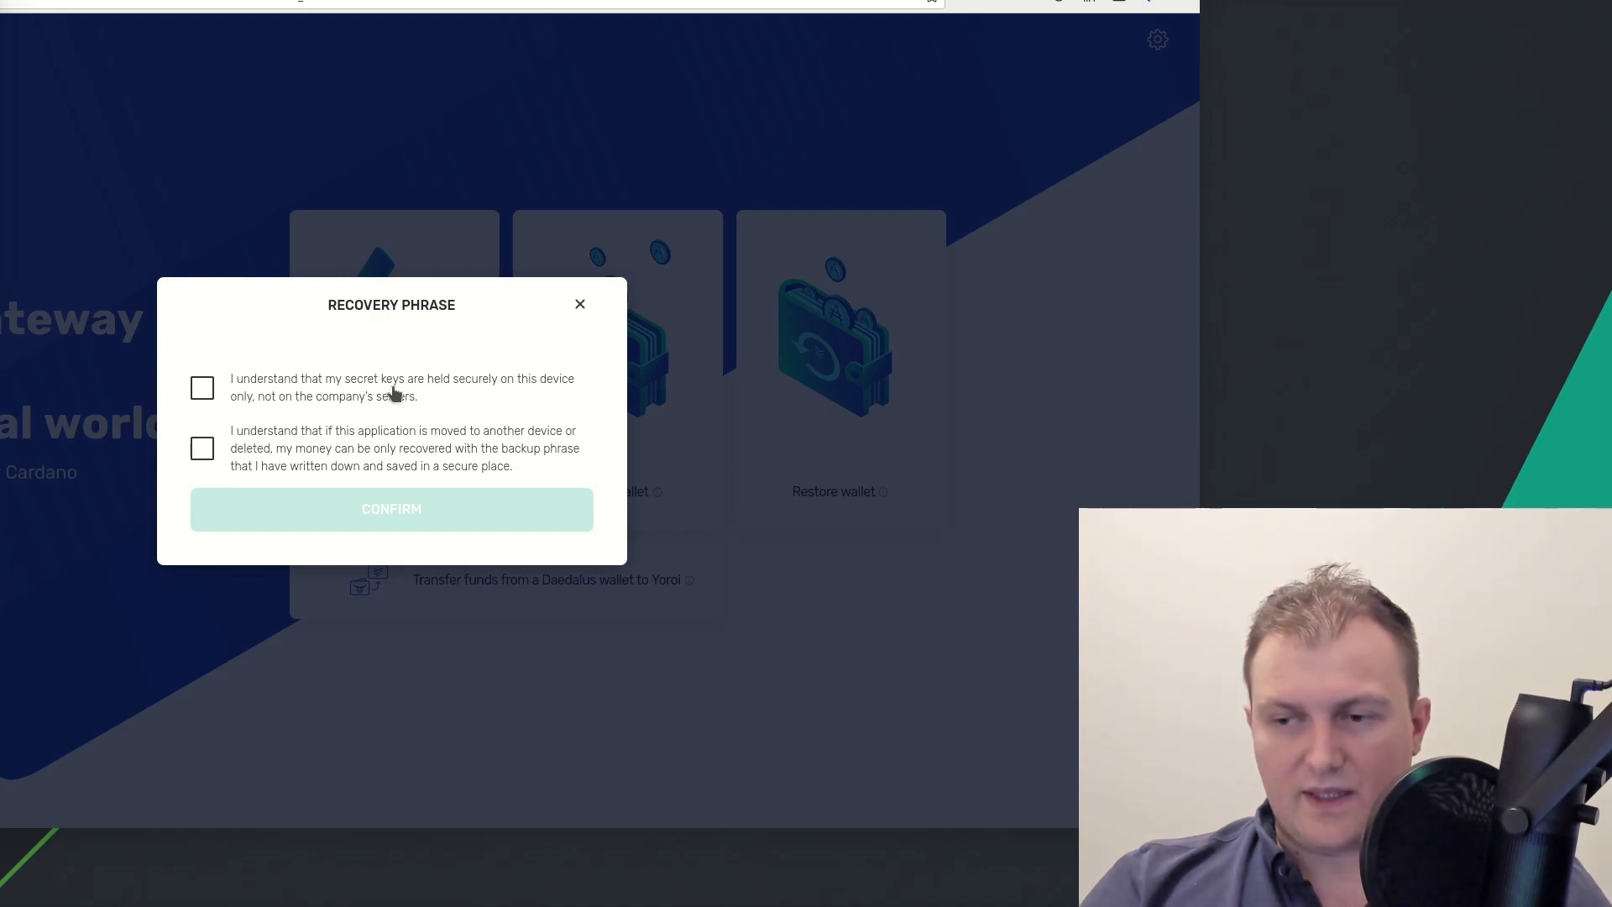
Accept the on-device keys and backup-phrase acknowledgements, then confirm to create the wallet
{"action": "left_click", "coordinate": [394, 394]}
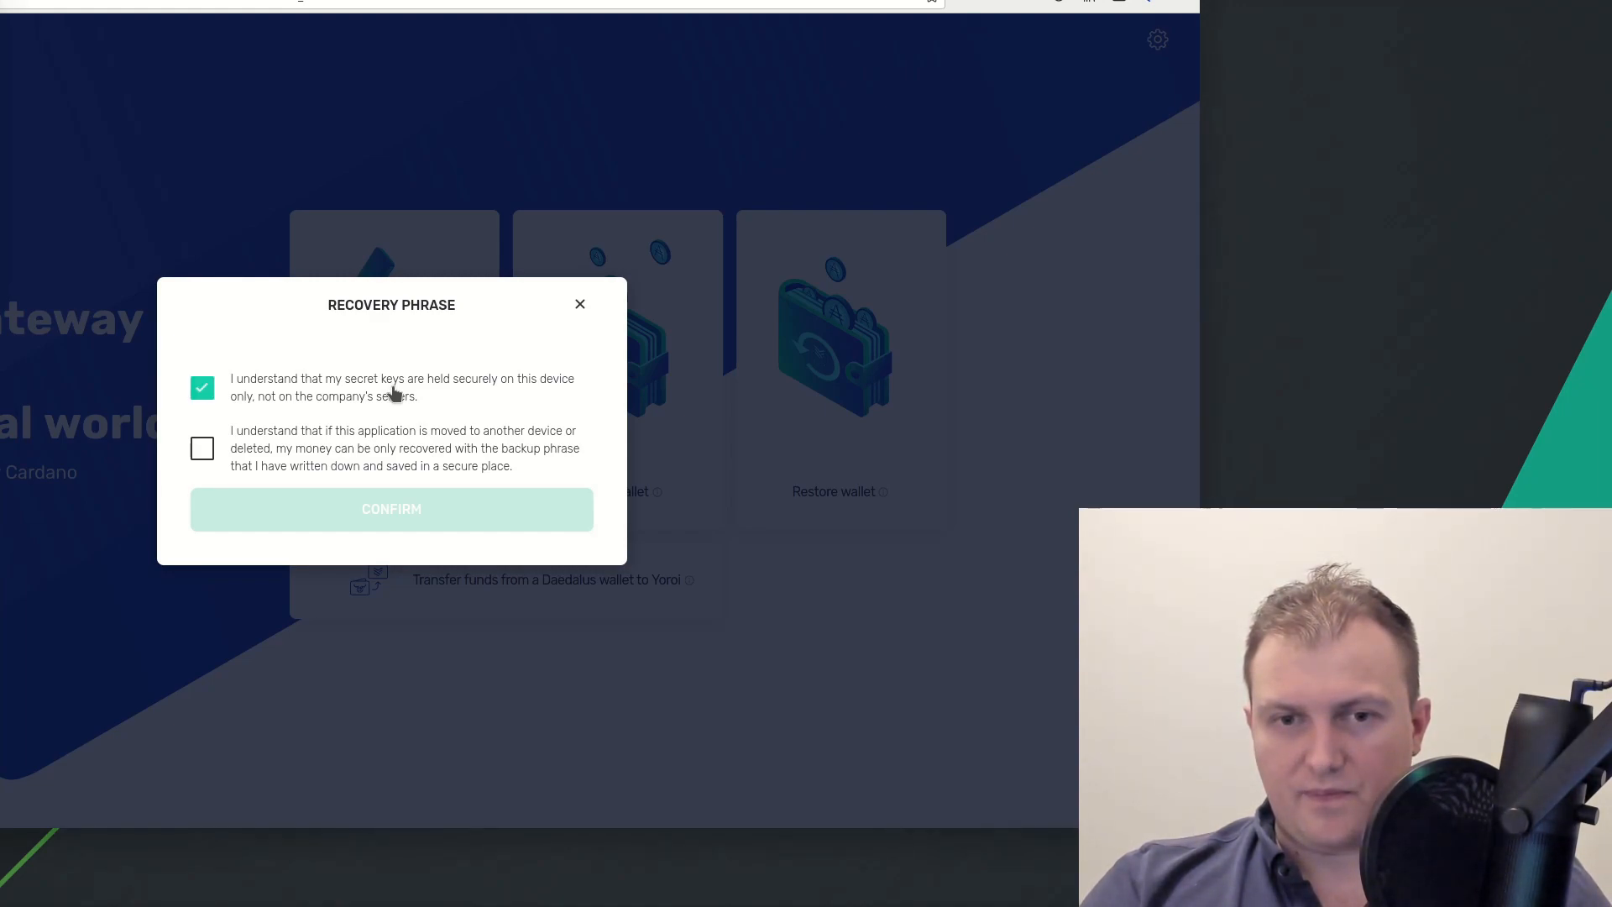
{"action": "left_click", "coordinate": [429, 443]}
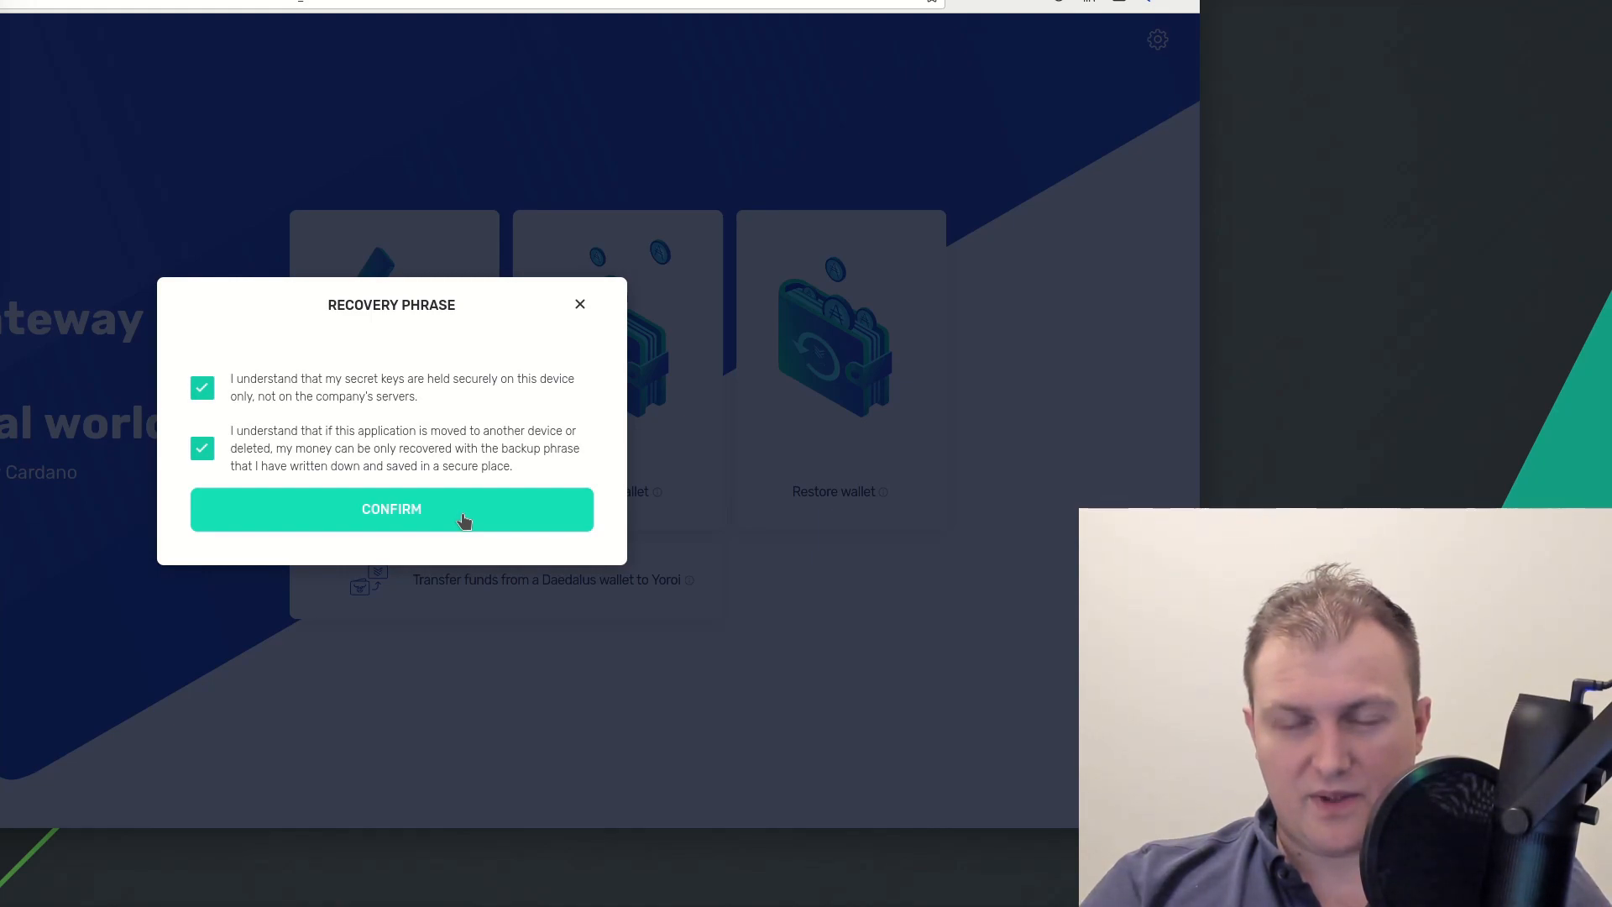
{"action": "left_click", "coordinate": [463, 515]}
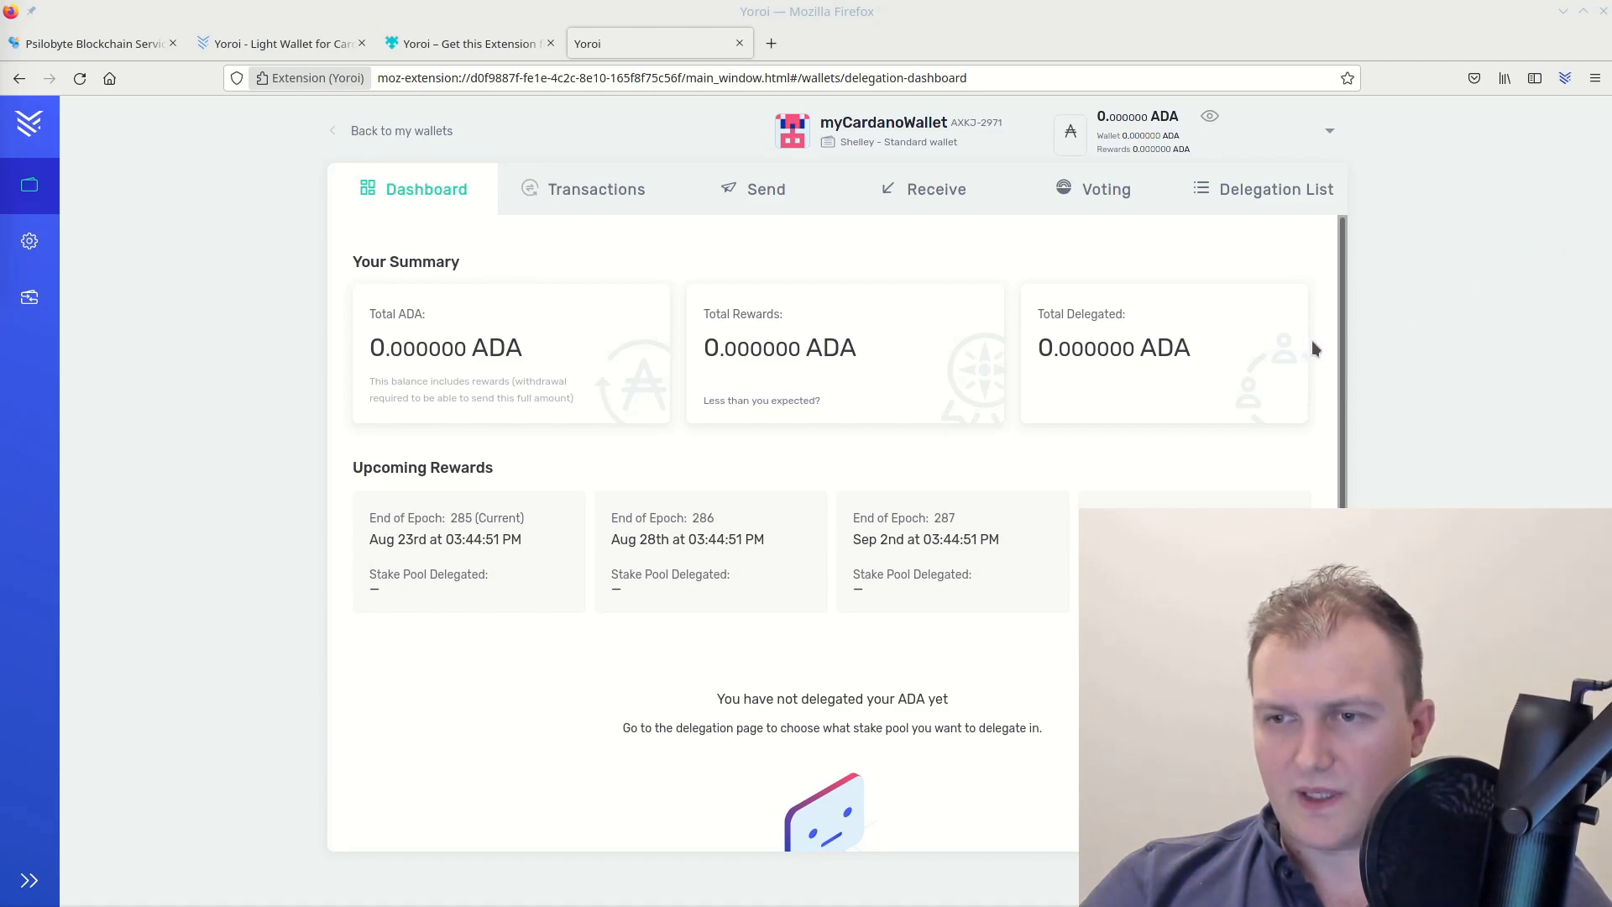
Look over the empty myCardanoWallet dashboard, then return to the My wallets list
{"action": "scroll", "coordinate": [874, 460], "scroll_direction": "down", "scroll_amount": 2}
{"action": "scroll", "coordinate": [928, 471], "scroll_direction": "up", "scroll_amount": 2}
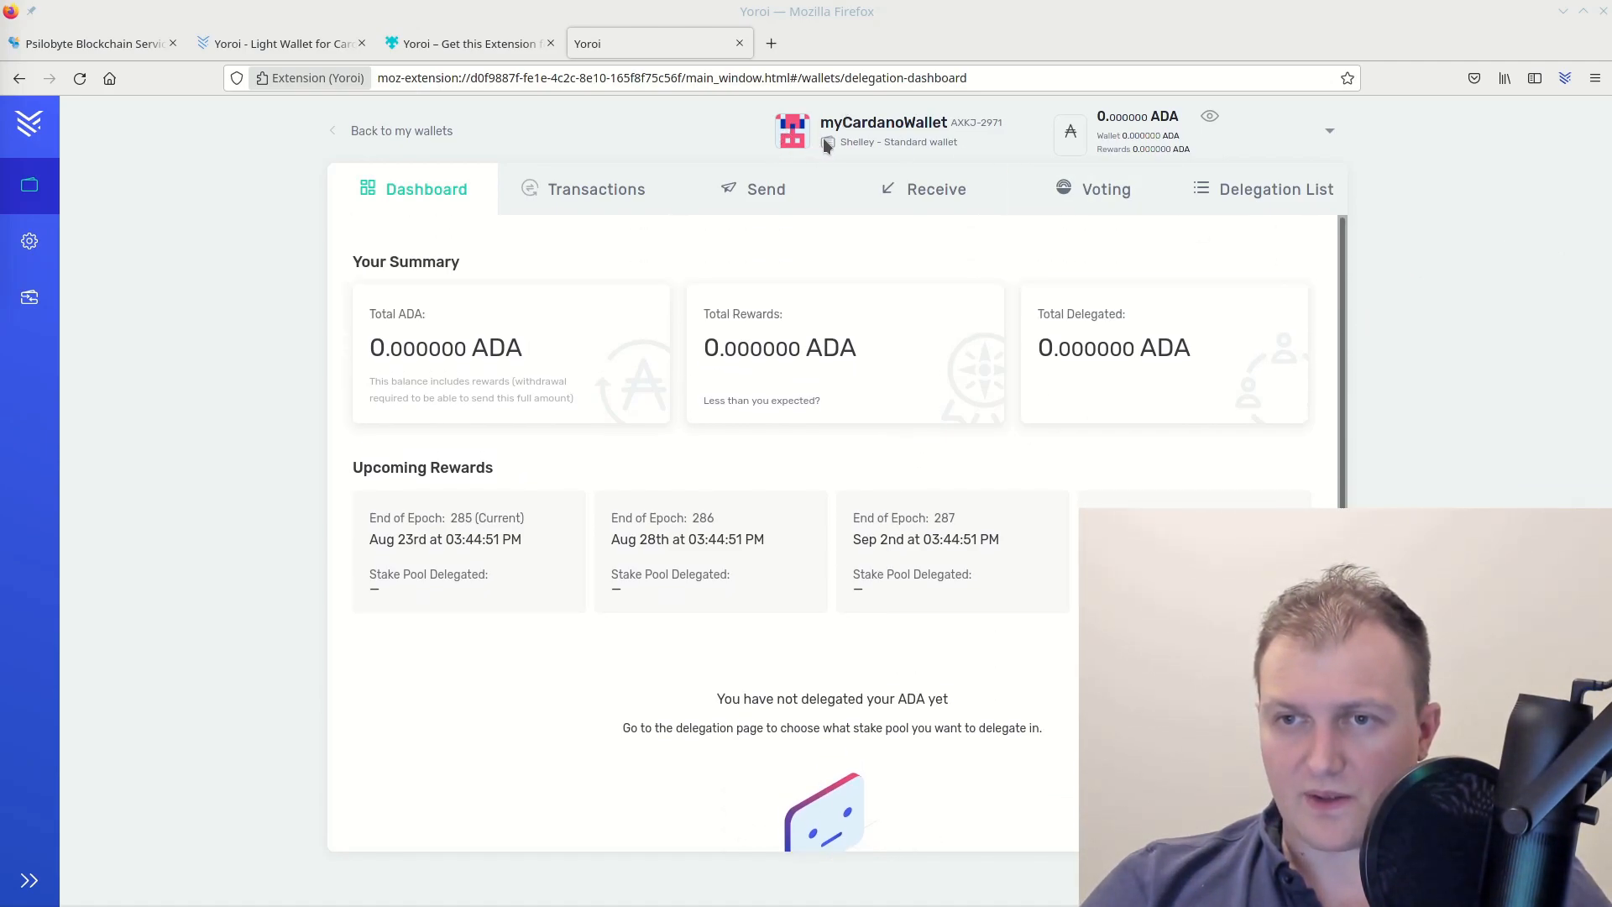
{"action": "double_click", "coordinate": [871, 122]}
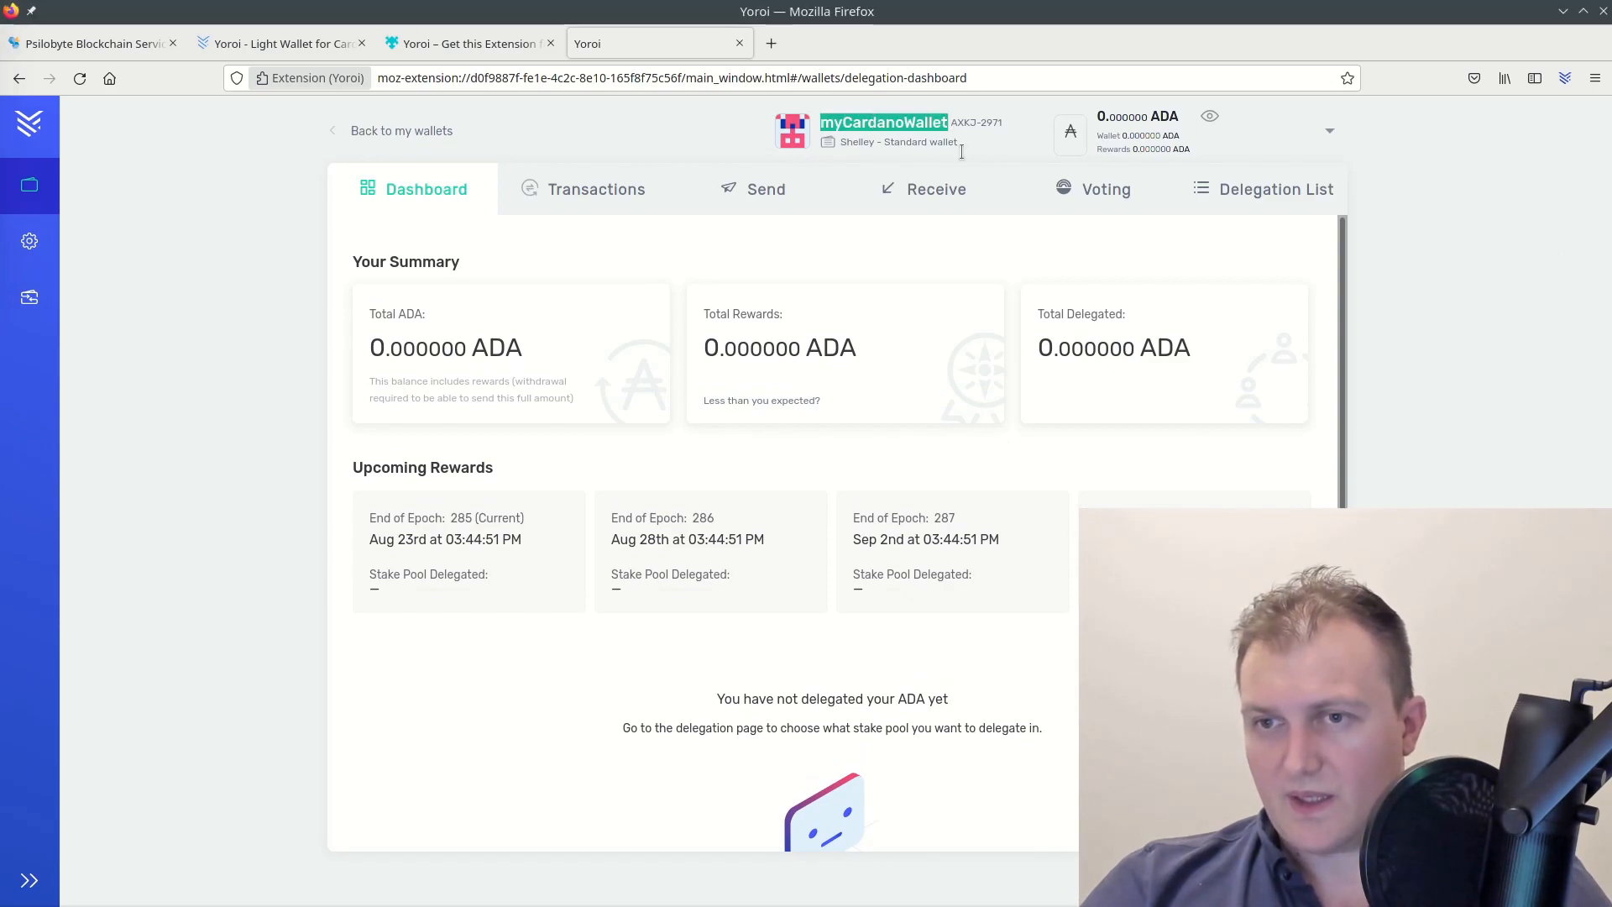
{"action": "left_click", "coordinate": [993, 145]}
{"action": "left_click_drag", "start_coordinate": [841, 143], "coordinate": [864, 144]}
{"action": "left_click", "coordinate": [997, 147]}
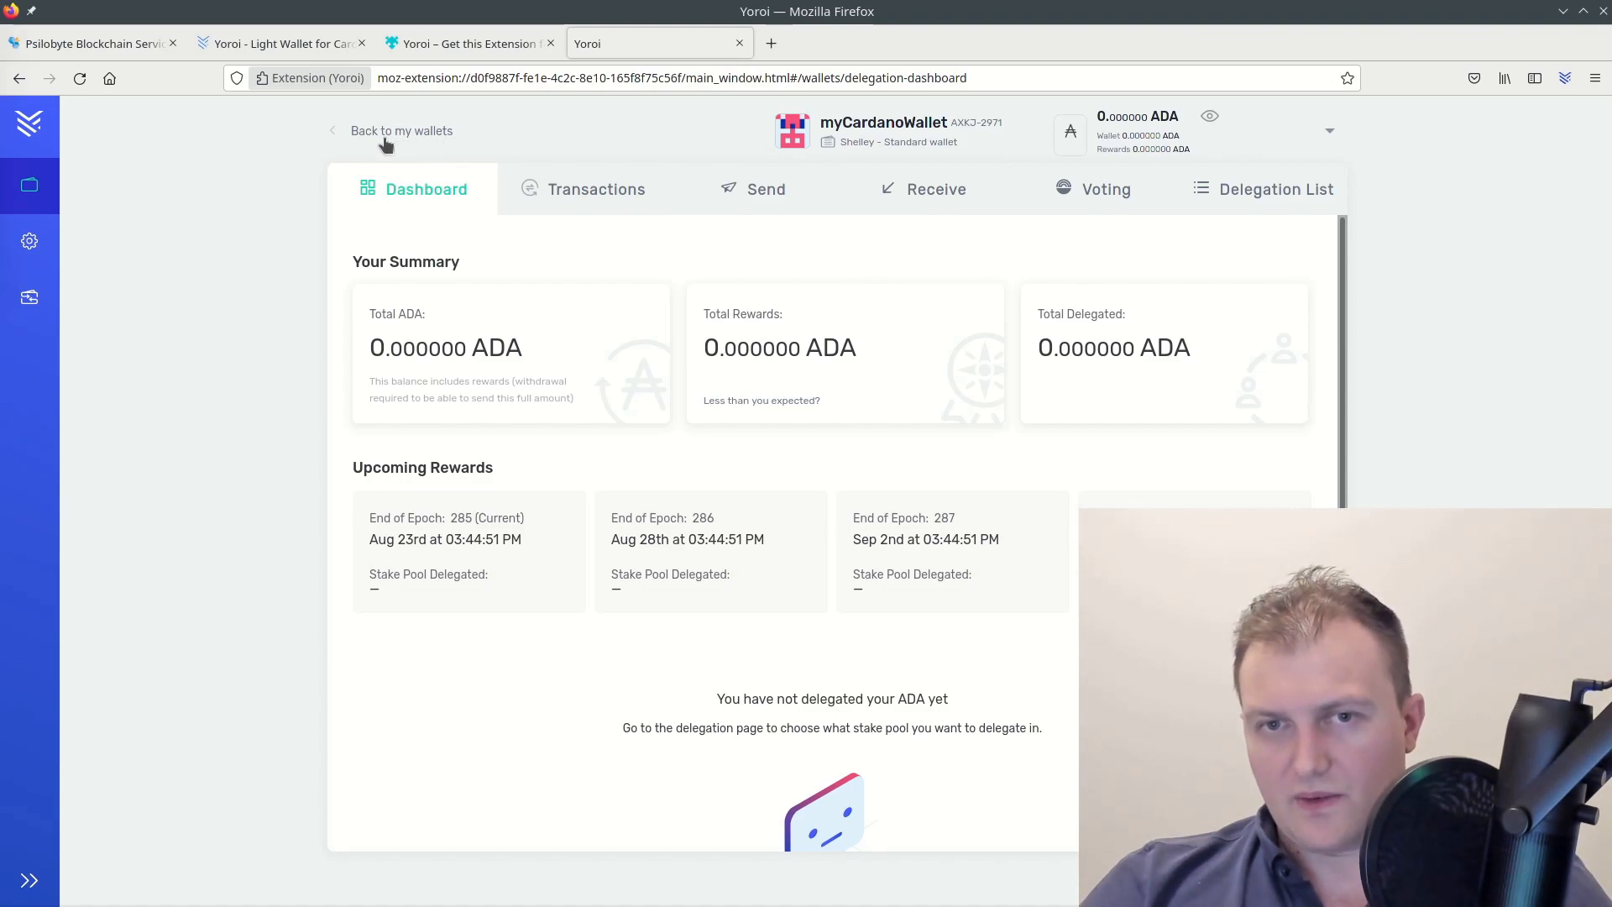
{"action": "left_click", "coordinate": [422, 137]}
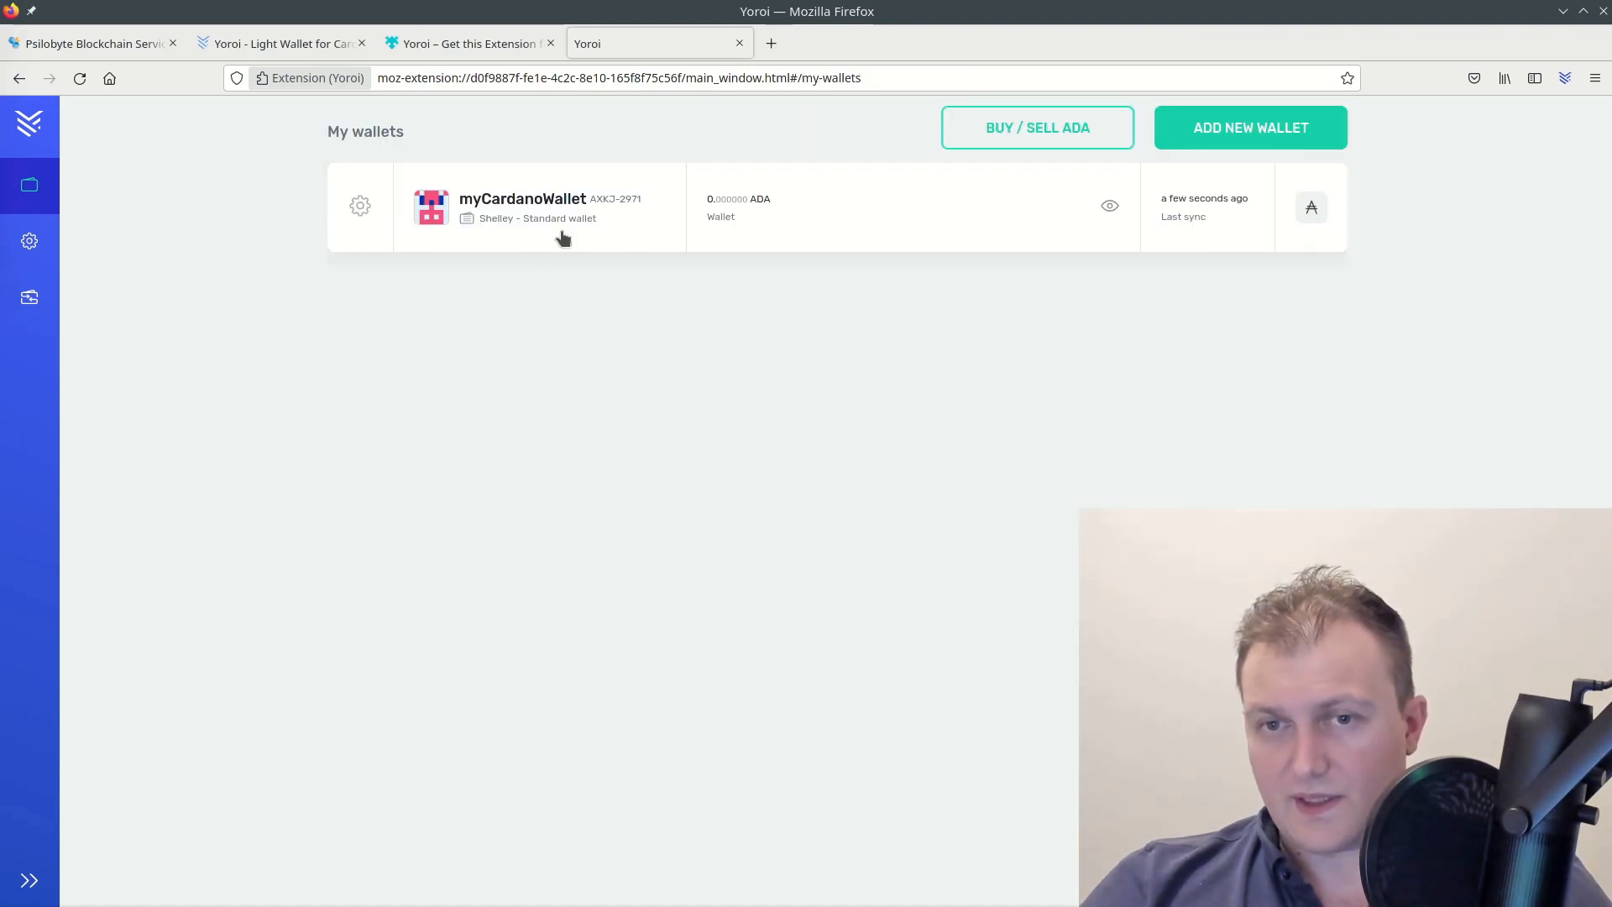
Review the myCardanoWallet settings page and return to the wallet
{"action": "left_click", "coordinate": [356, 211]}
{"action": "scroll", "coordinate": [785, 437], "scroll_direction": "down", "scroll_amount": 1}
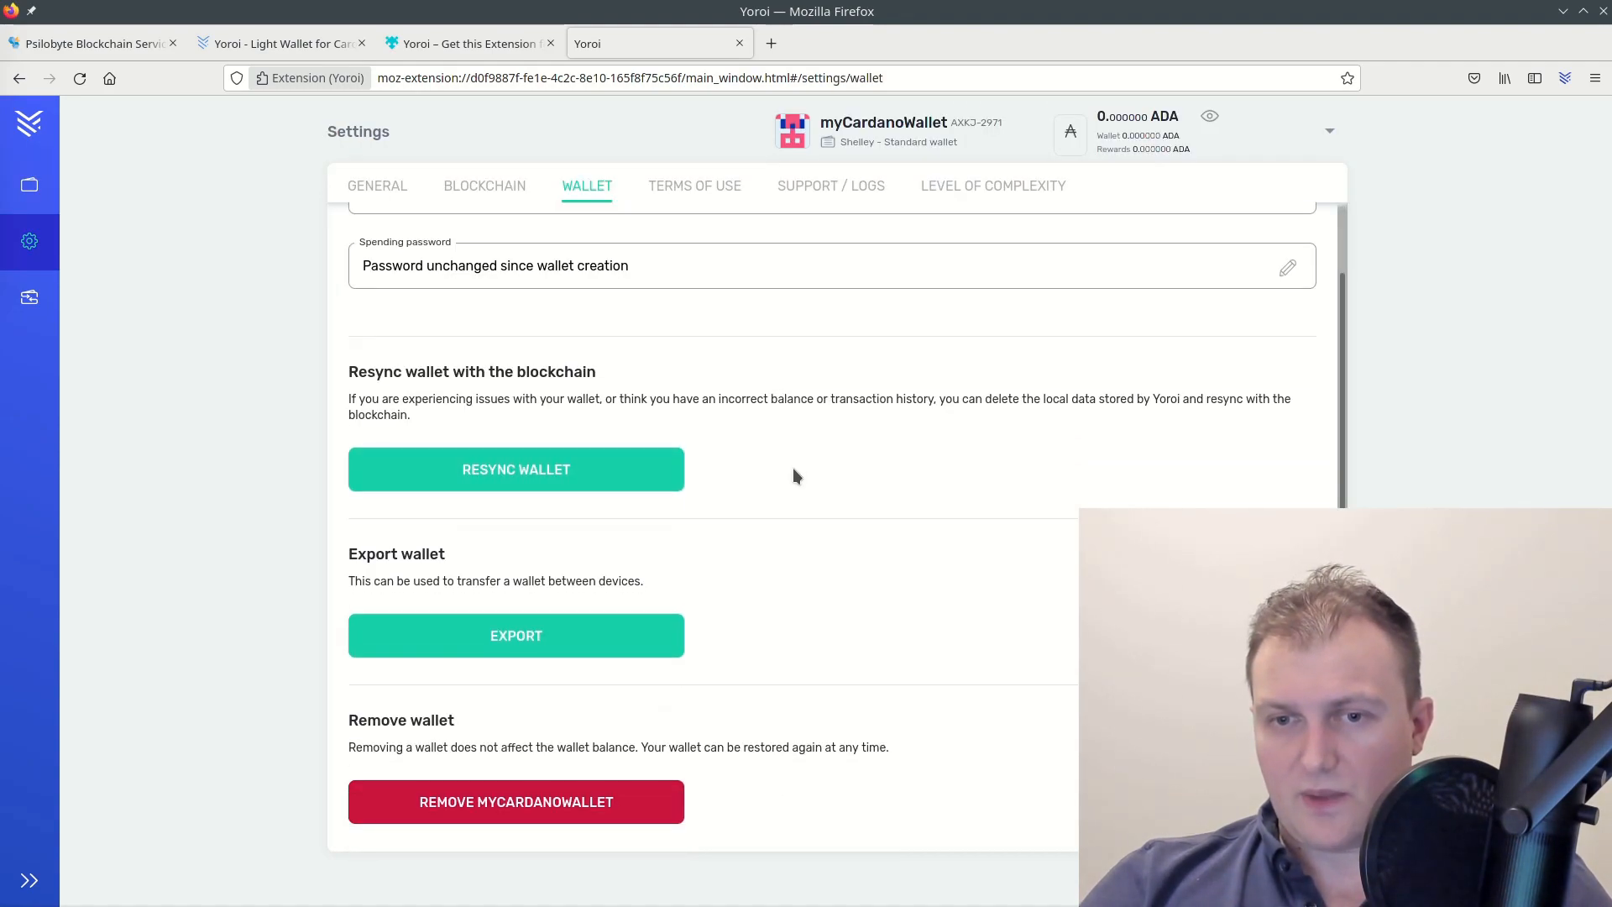
{"action": "scroll", "coordinate": [839, 704], "scroll_direction": "up", "scroll_amount": 1}
{"action": "scroll", "coordinate": [844, 695], "scroll_direction": "down", "scroll_amount": 1}
{"action": "scroll", "coordinate": [674, 762], "scroll_direction": "up", "scroll_amount": 1}
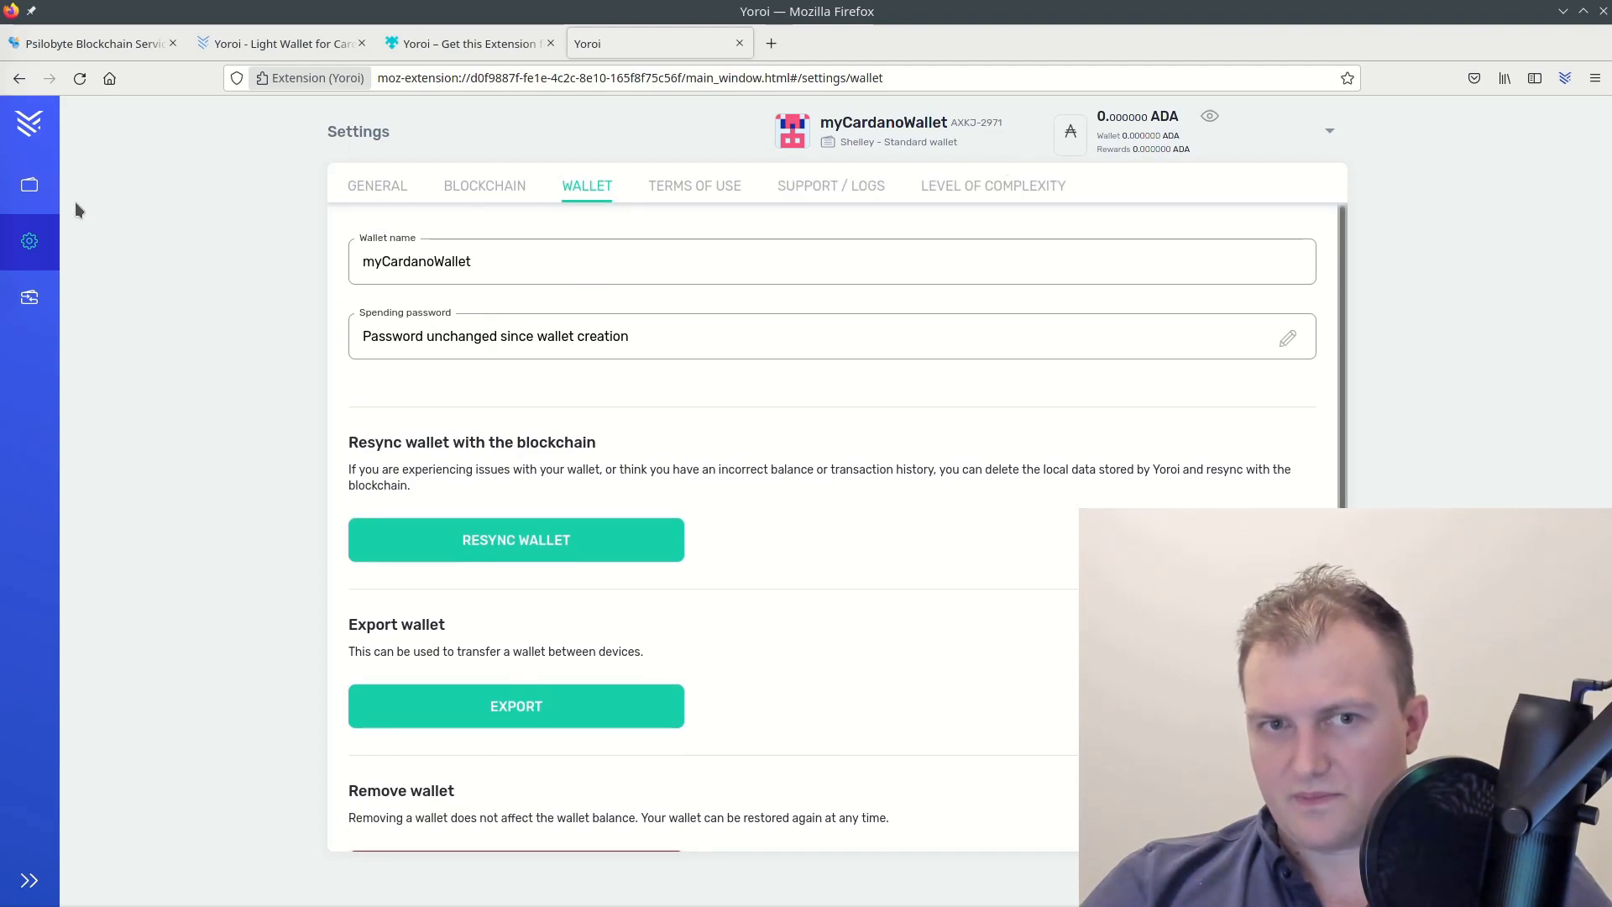
{"action": "left_click", "coordinate": [35, 202]}
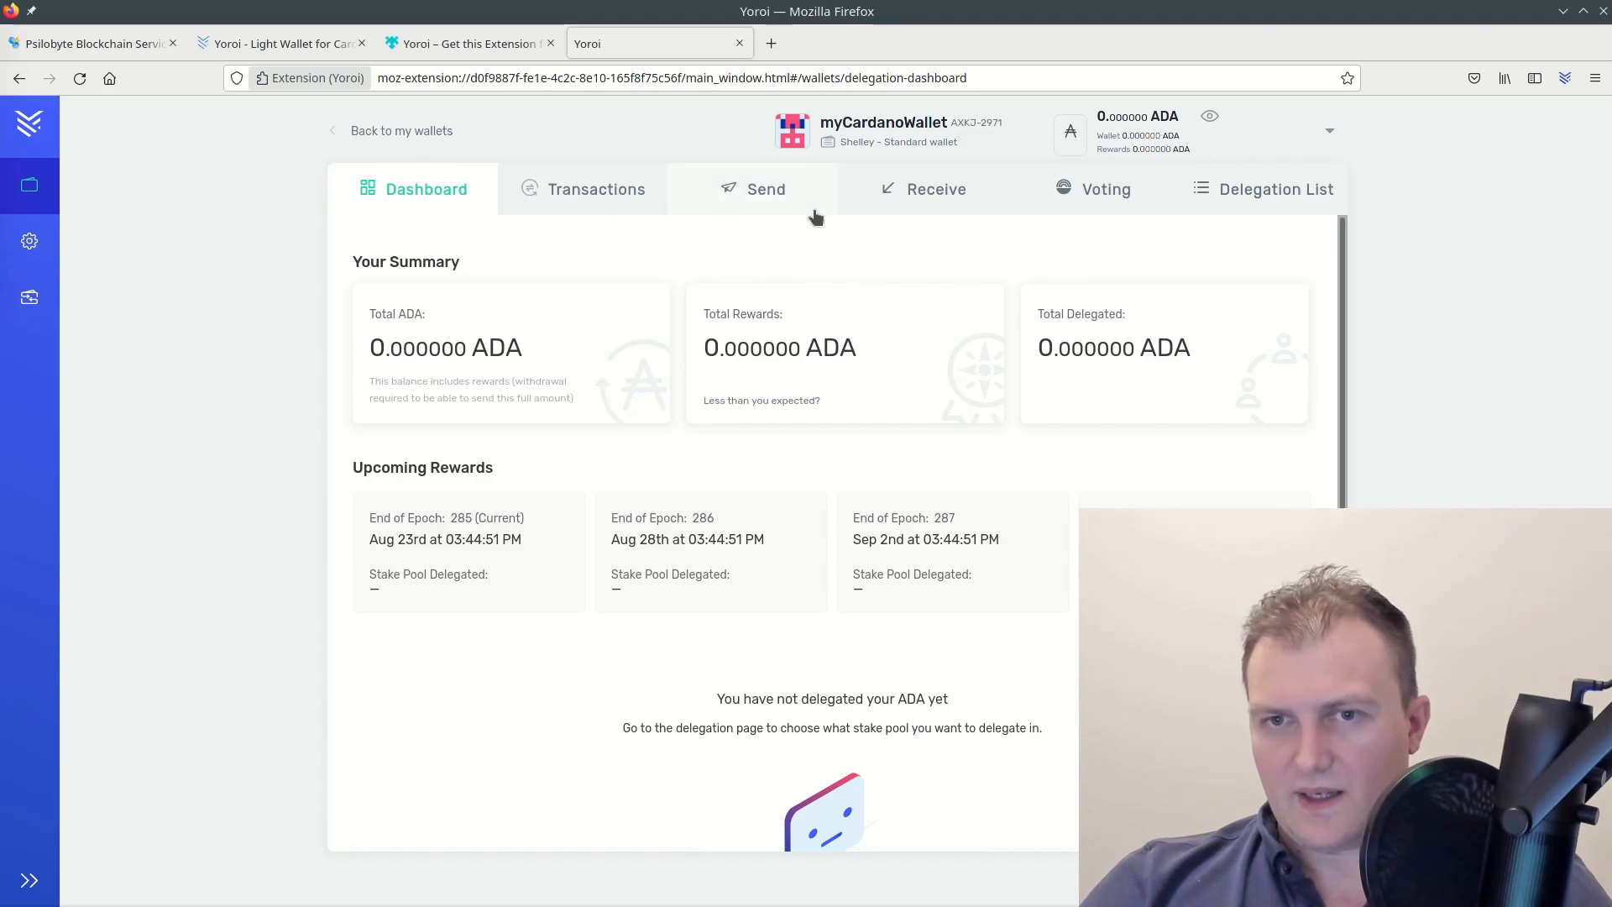
Browse the Add New Wallet options, then reopen the myCardanoWallet dashboard
{"action": "left_click", "coordinate": [425, 138]}
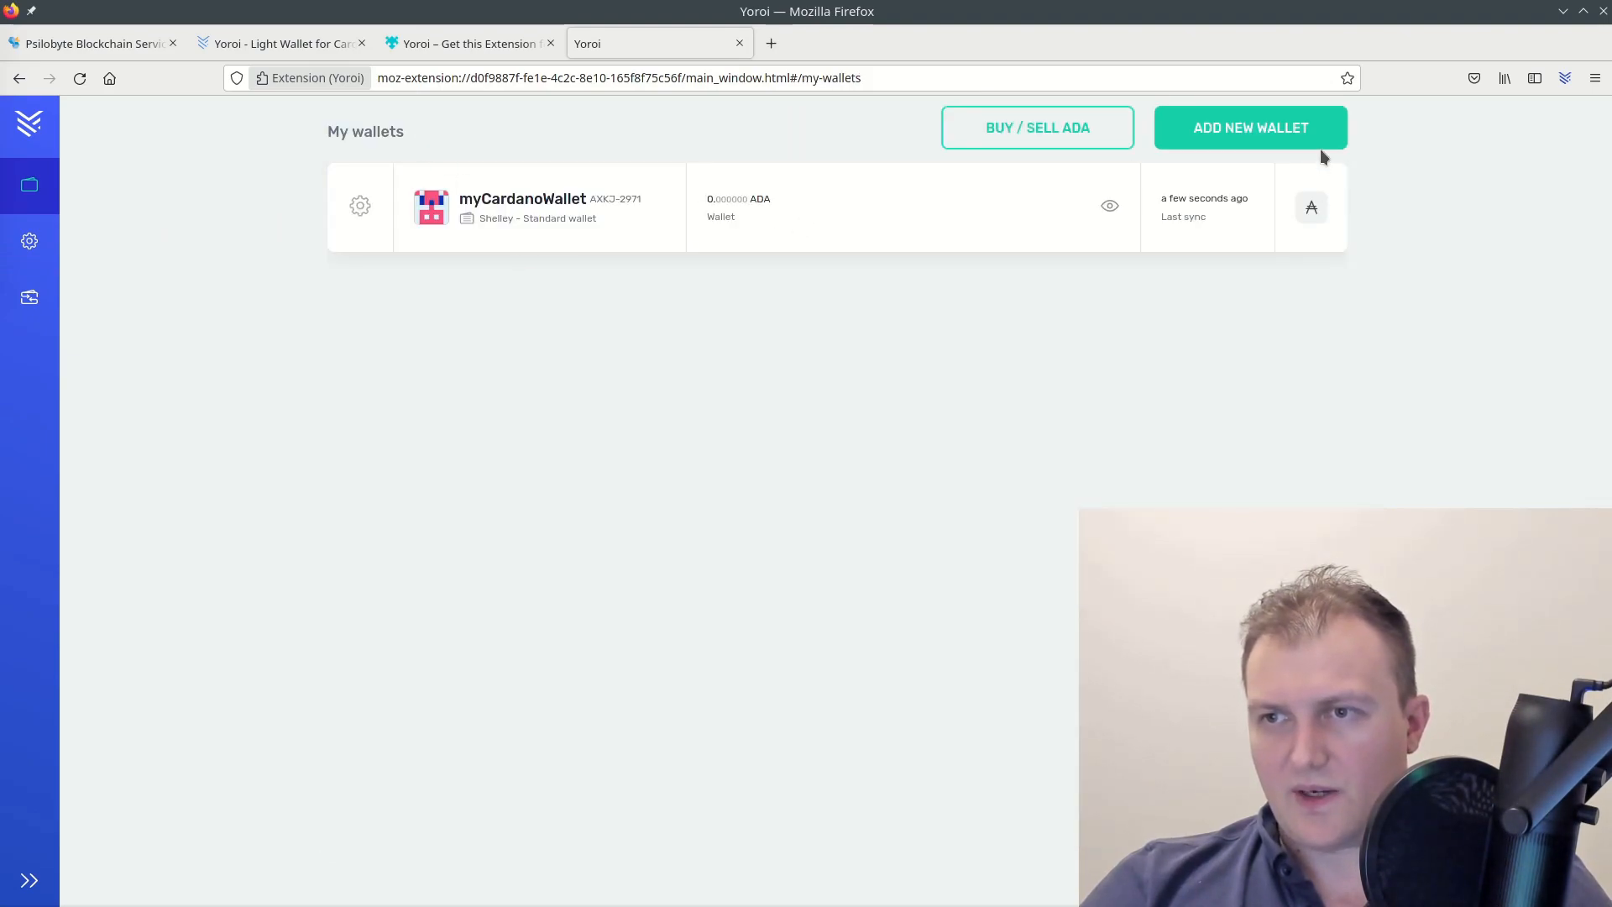
{"action": "left_click", "coordinate": [1299, 139]}
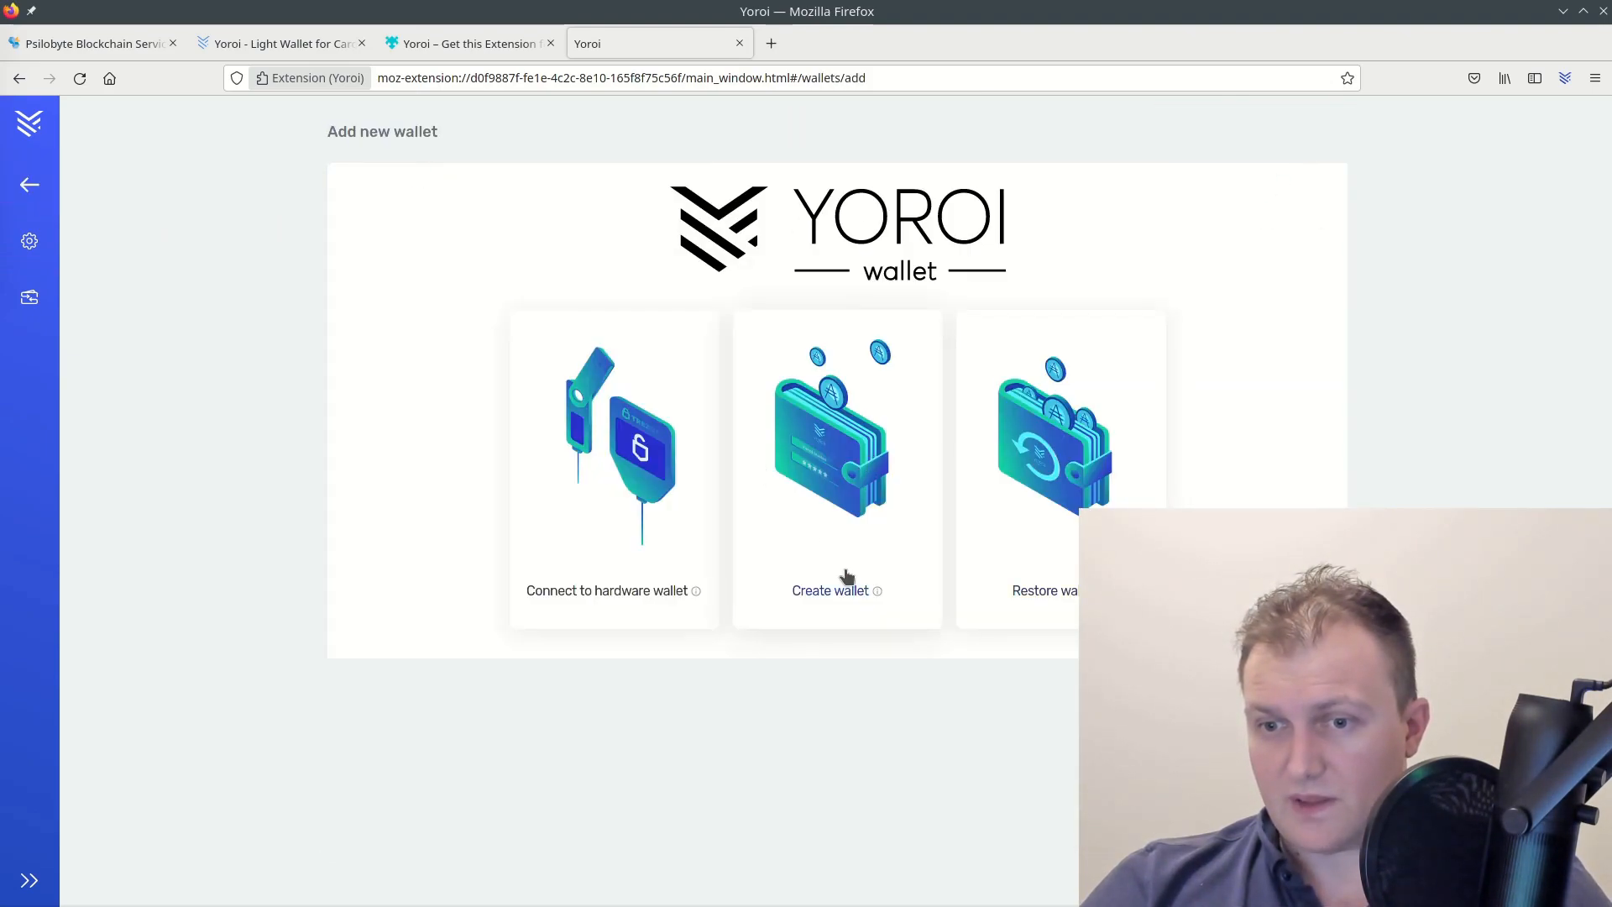
{"action": "left_click", "coordinate": [30, 184]}
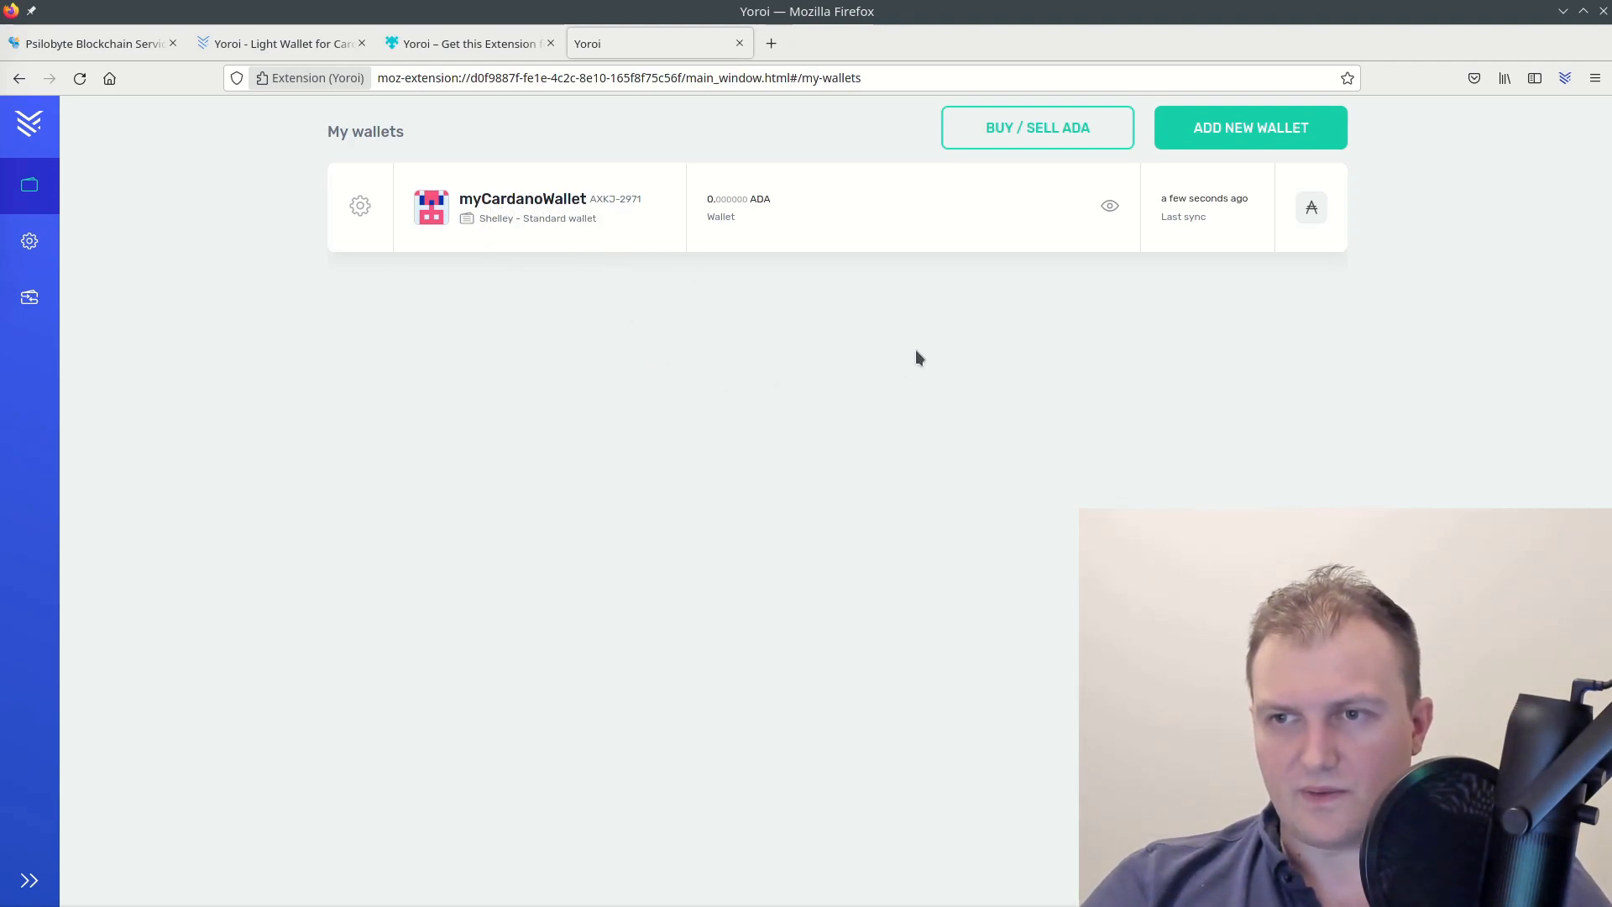
{"action": "left_click", "coordinate": [505, 217]}
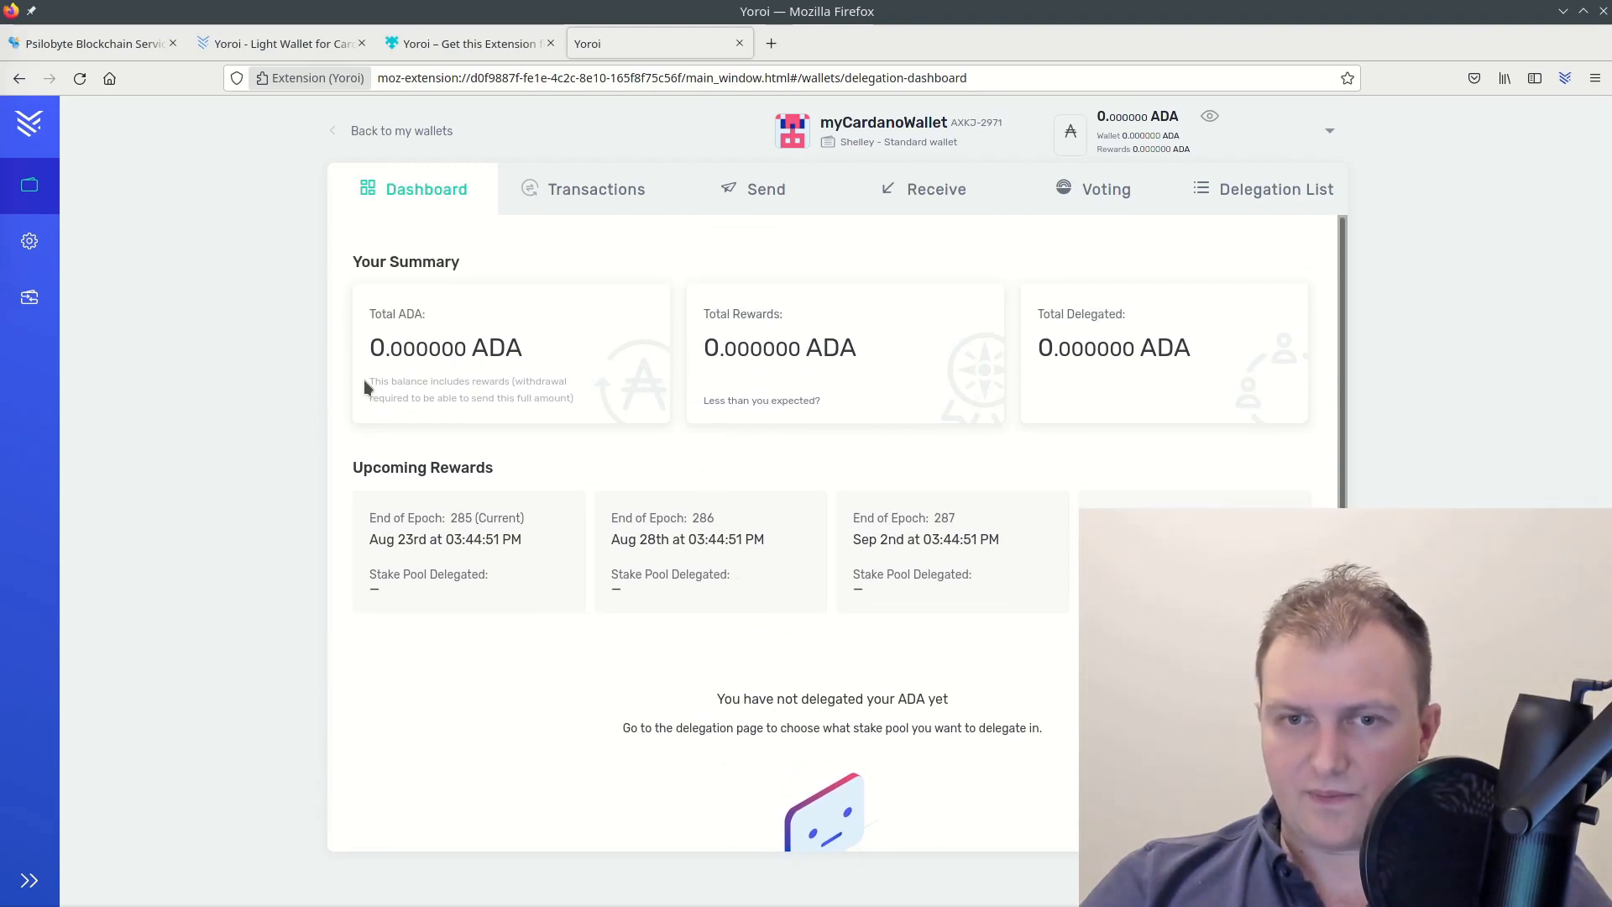
{"action": "left_click_drag", "start_coordinate": [369, 347], "coordinate": [429, 349]}
{"action": "left_click", "coordinate": [550, 351]}
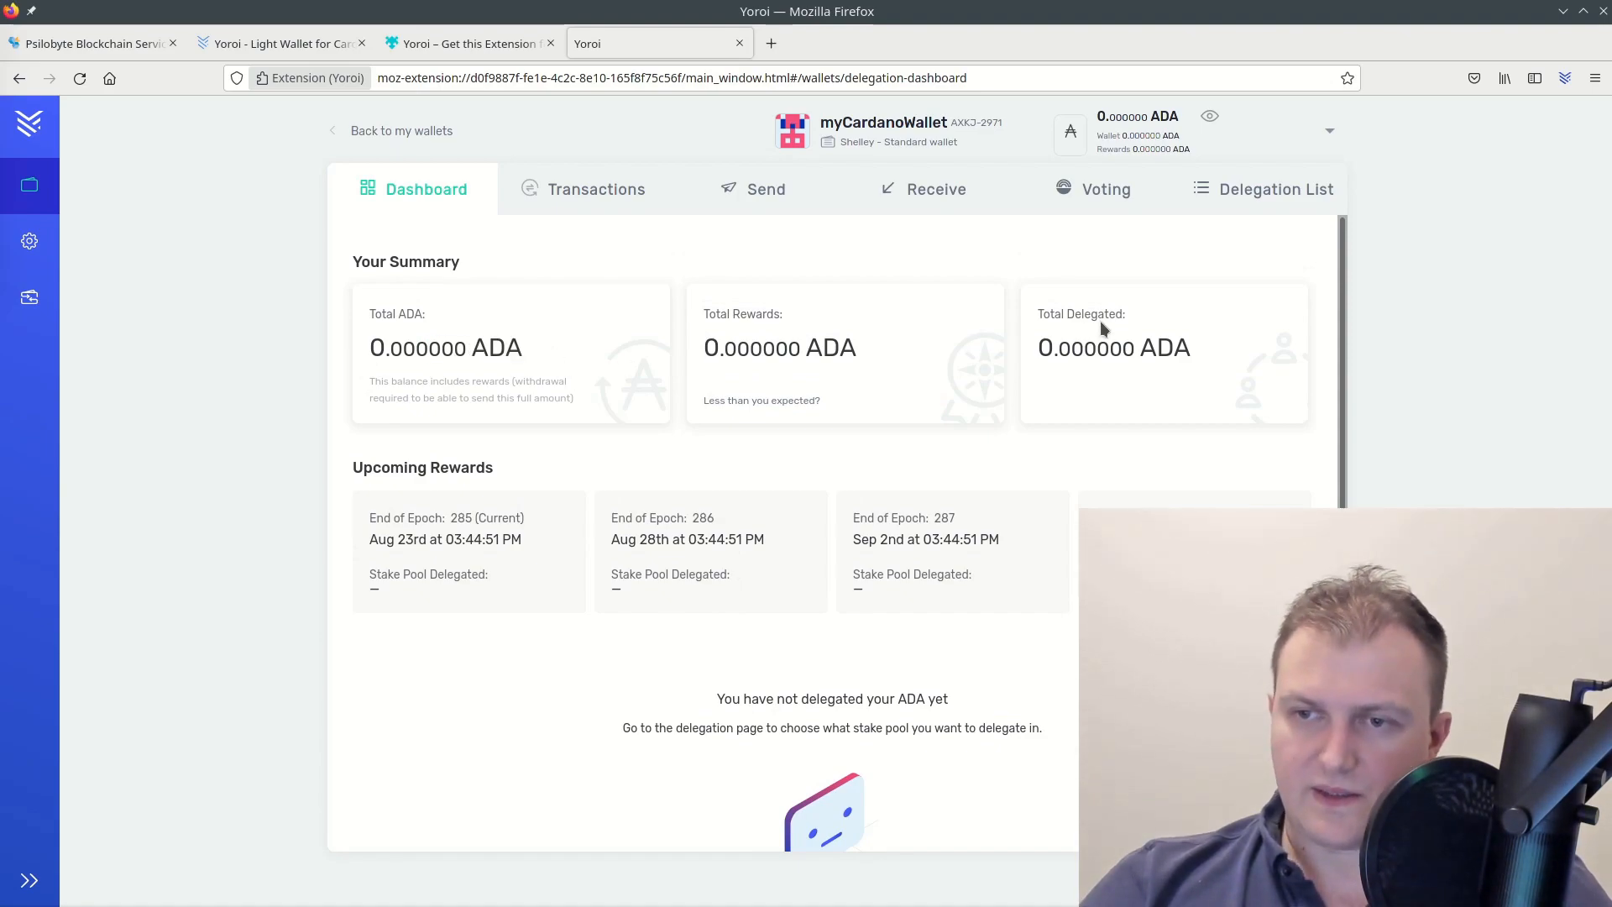
{"action": "left_click_drag", "start_coordinate": [1037, 348], "coordinate": [1212, 363]}
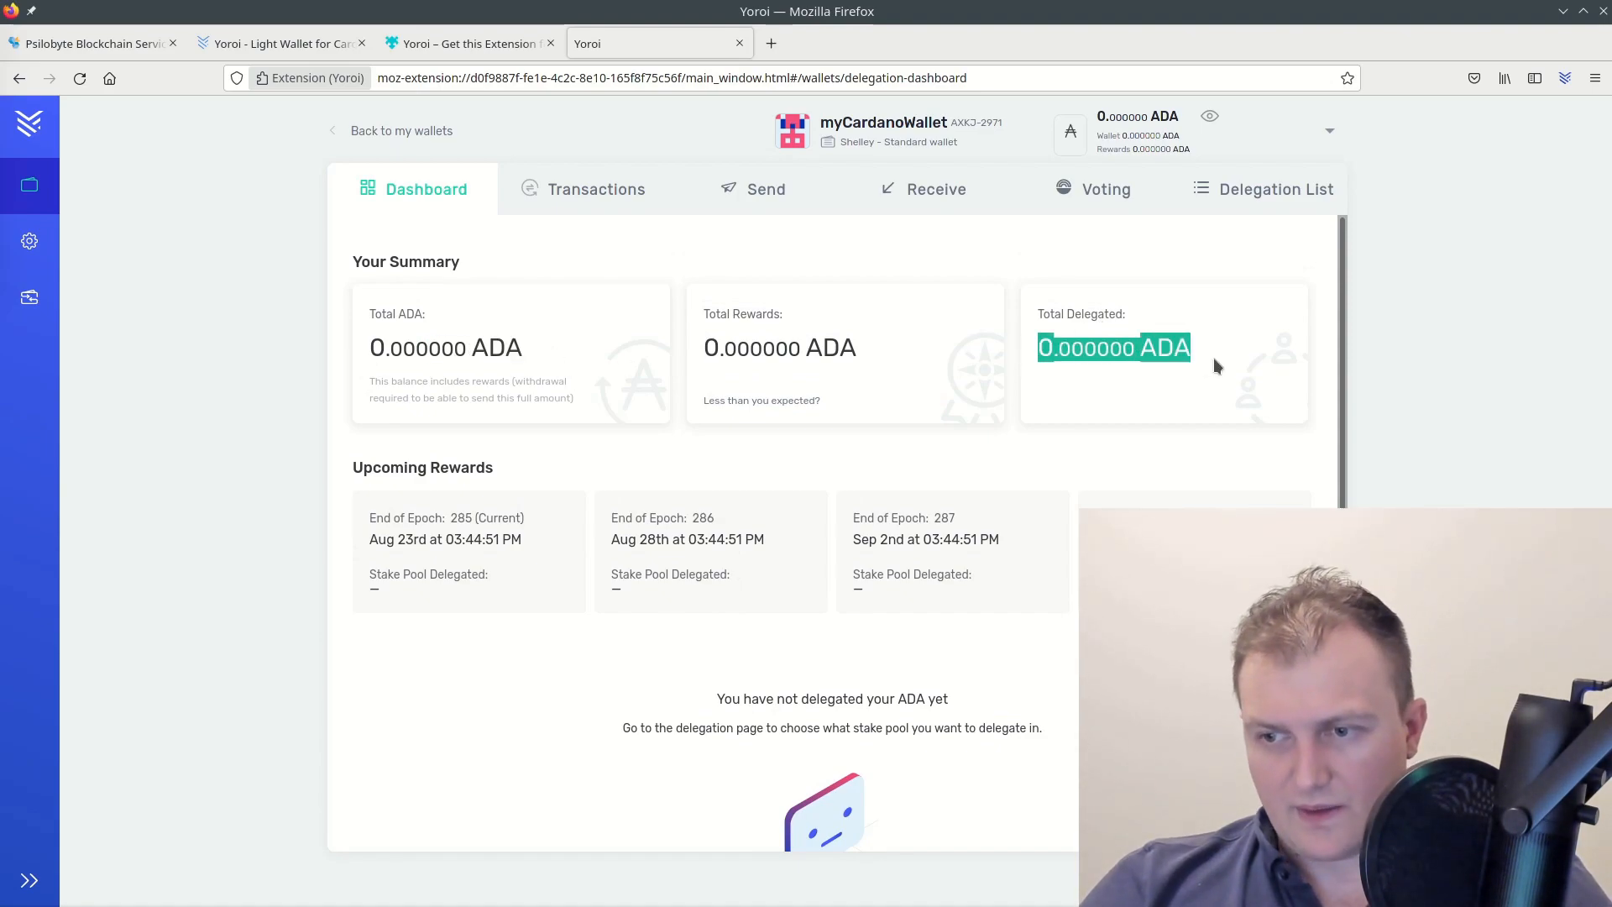
{"action": "left_click", "coordinate": [1234, 356]}
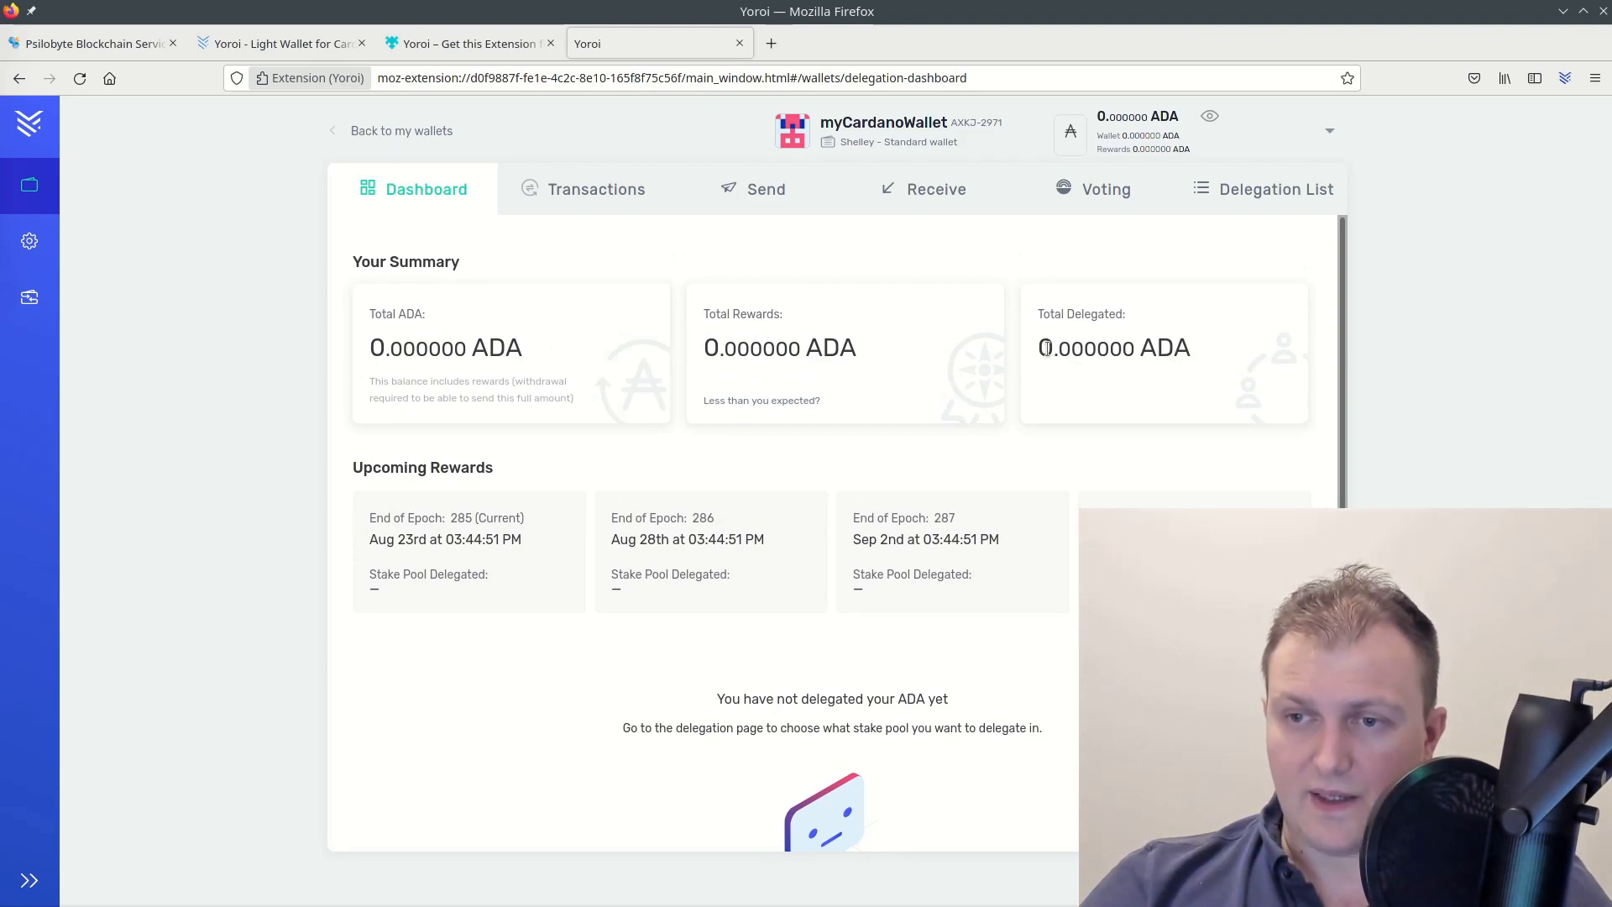
{"action": "left_click_drag", "start_coordinate": [1039, 347], "coordinate": [1210, 361]}
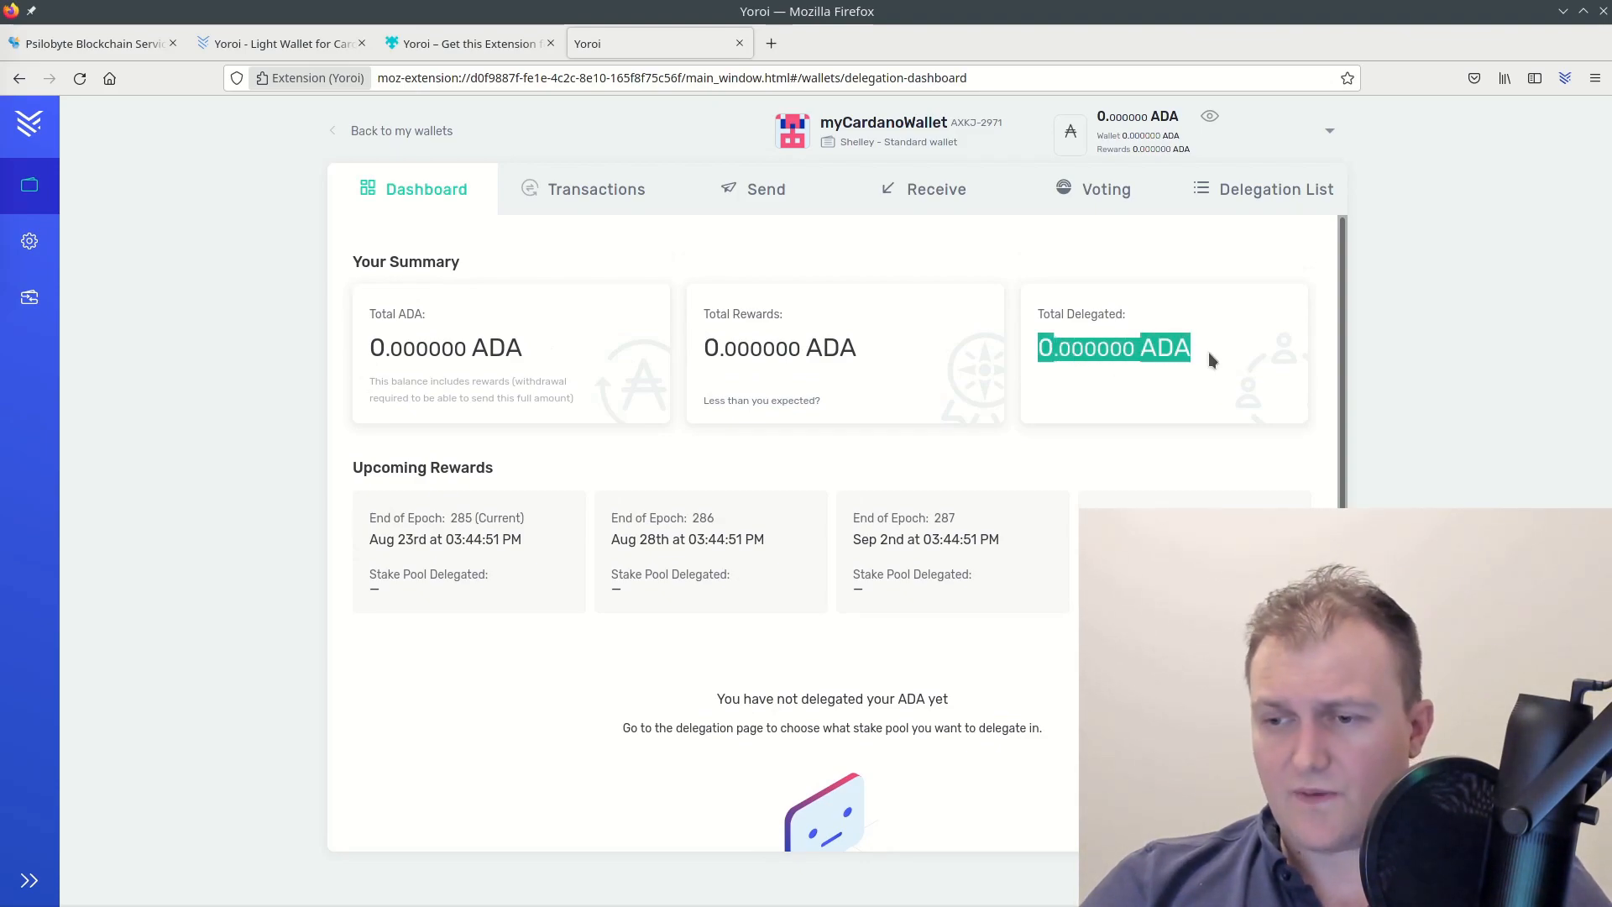
{"action": "left_click", "coordinate": [1234, 356]}
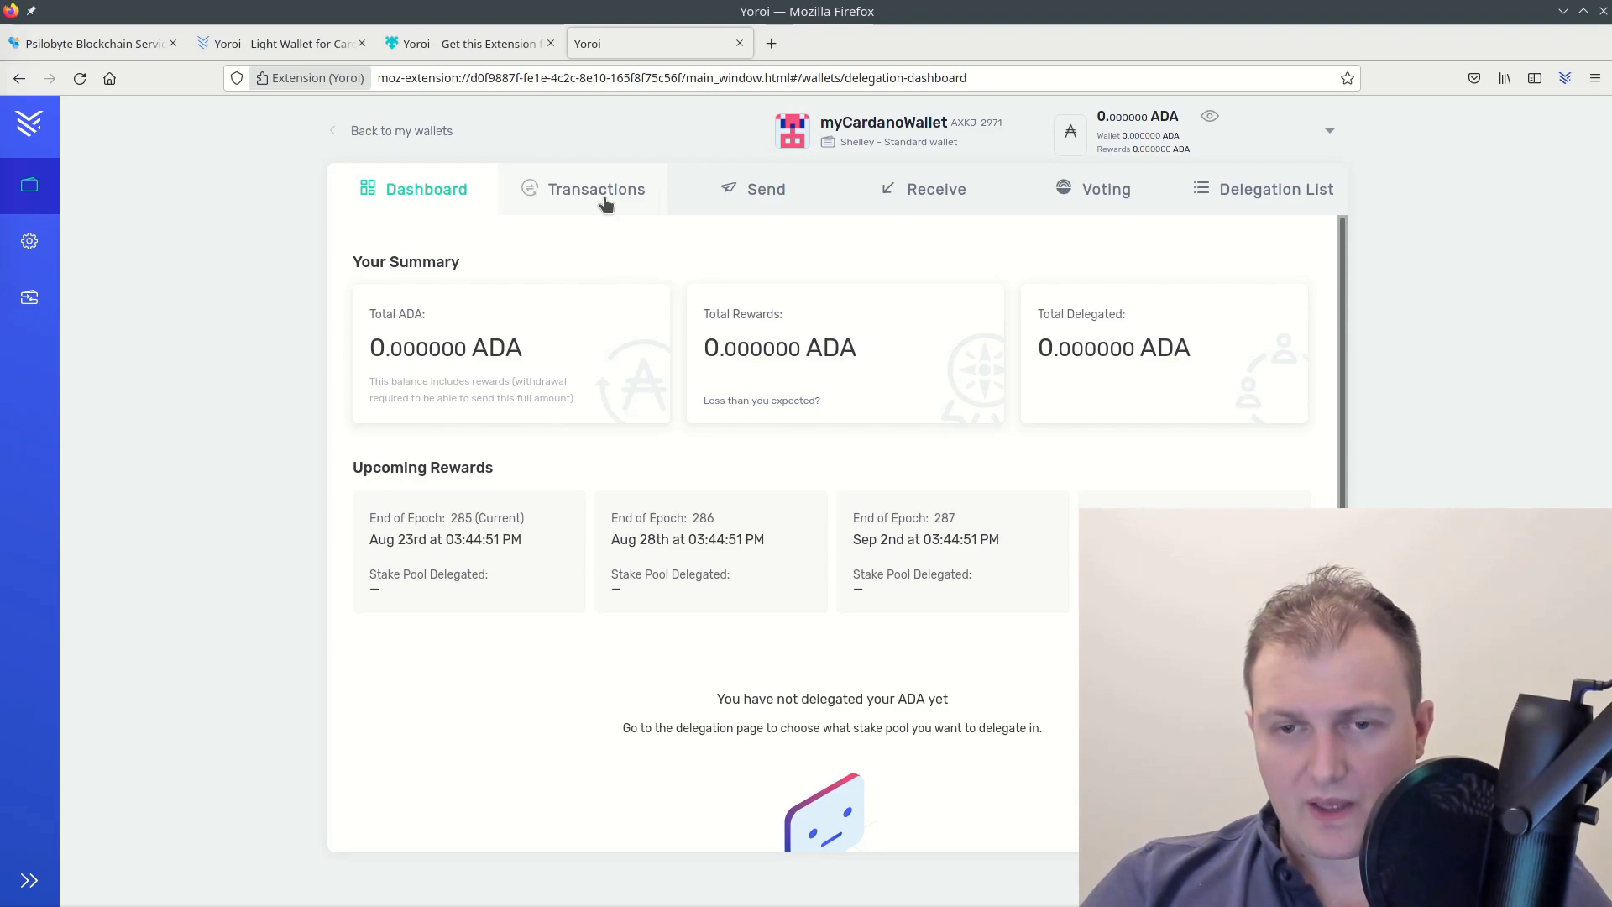
{"action": "left_click", "coordinate": [760, 210]}
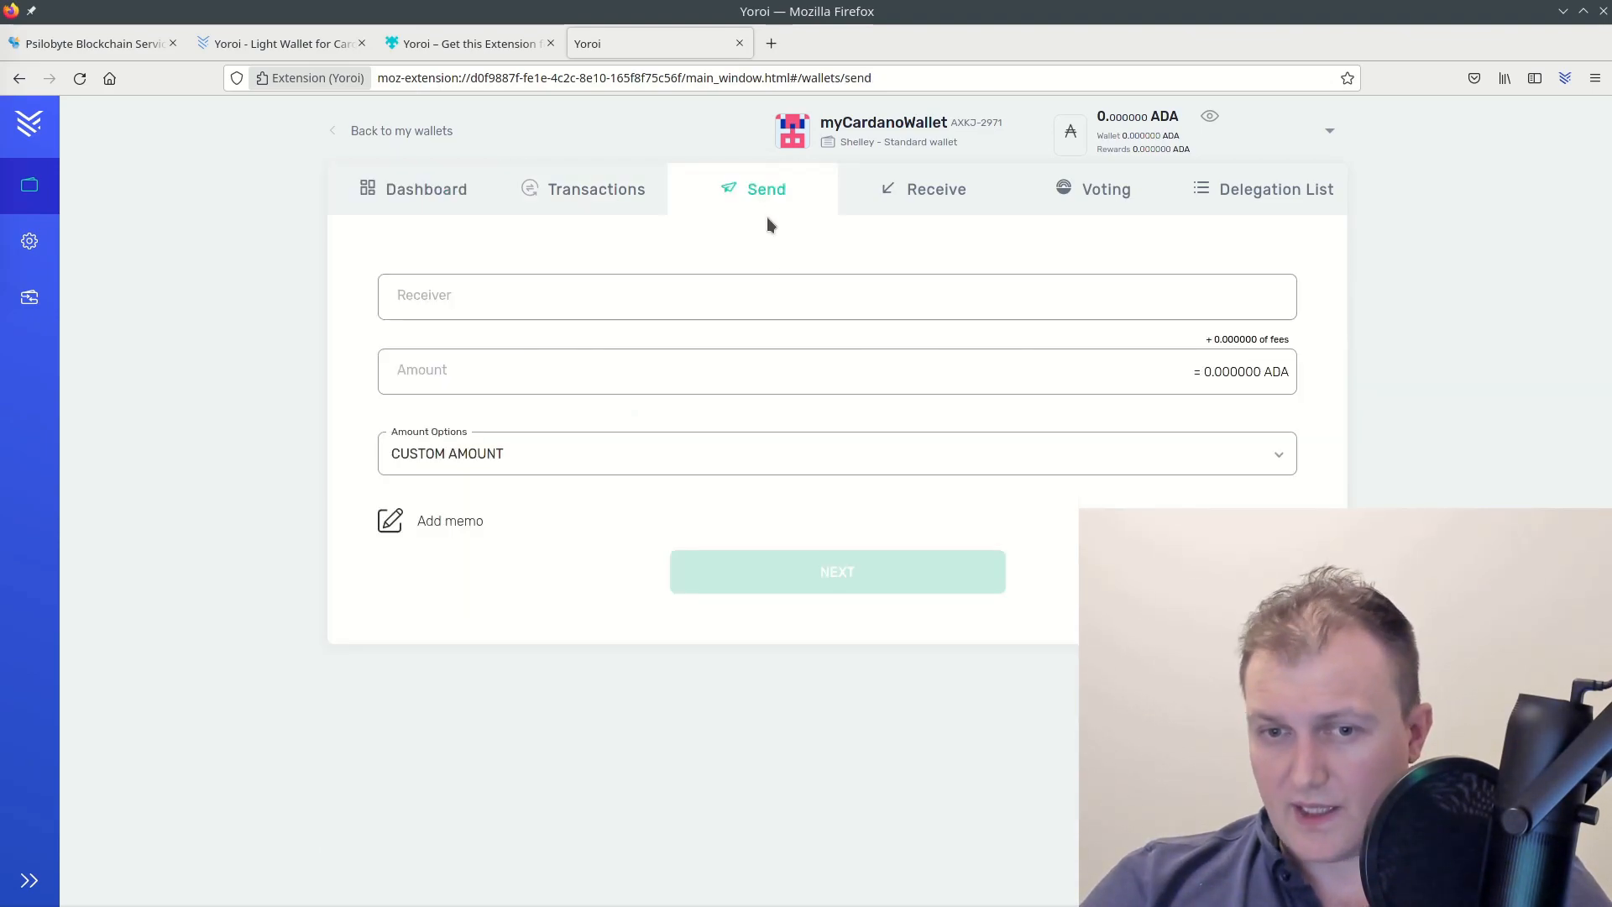
{"action": "left_click", "coordinate": [924, 191]}
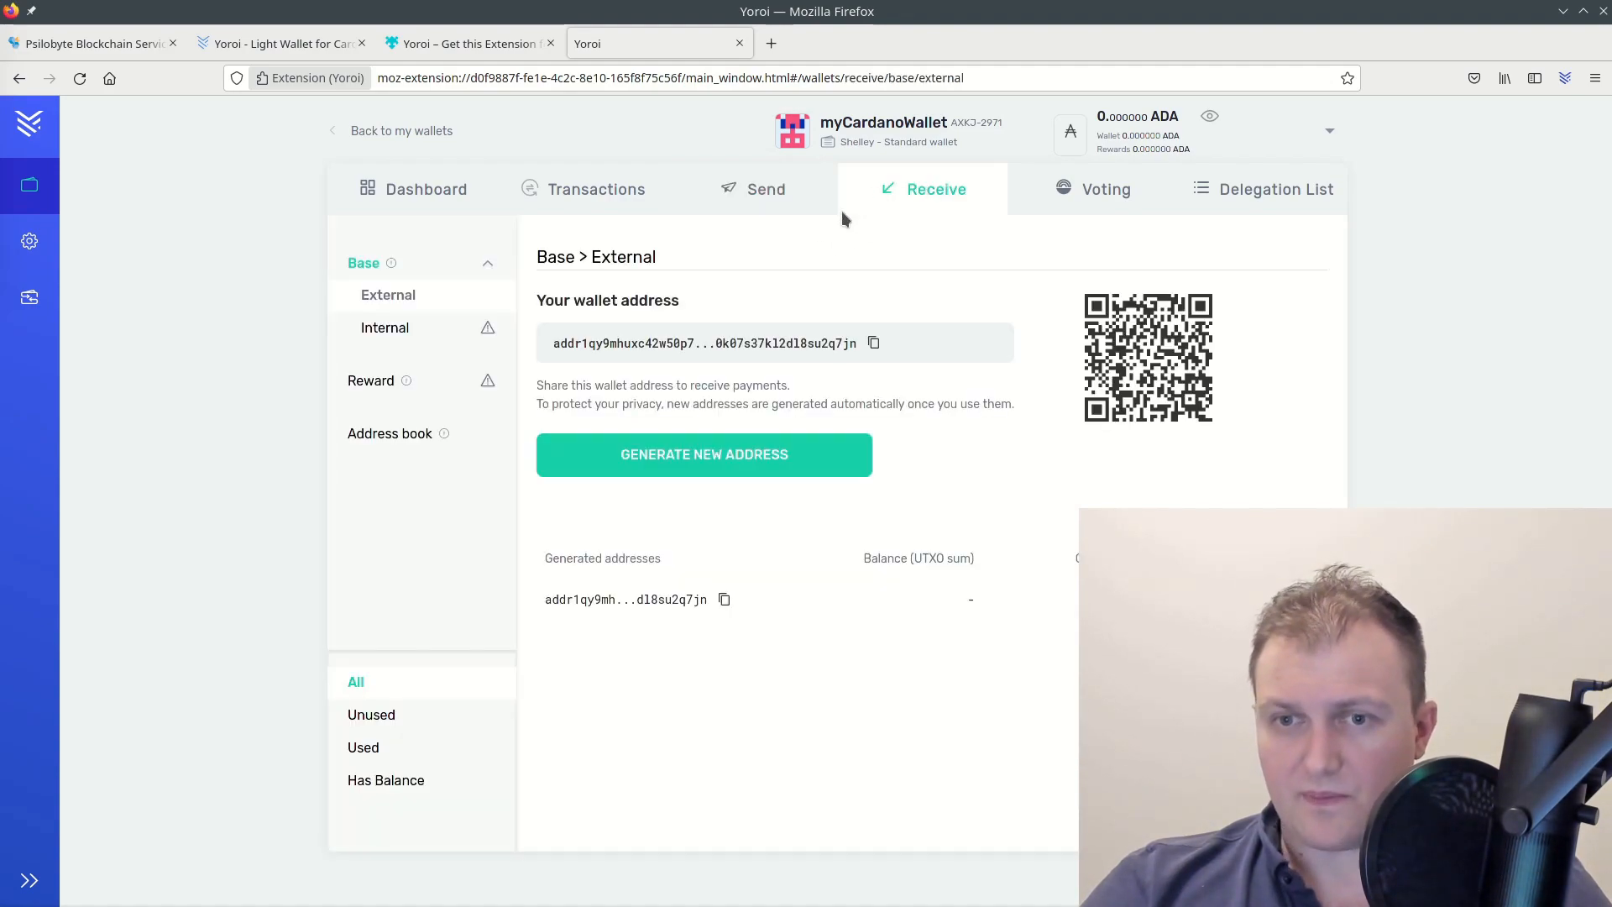
{"action": "left_click", "coordinate": [1064, 198]}
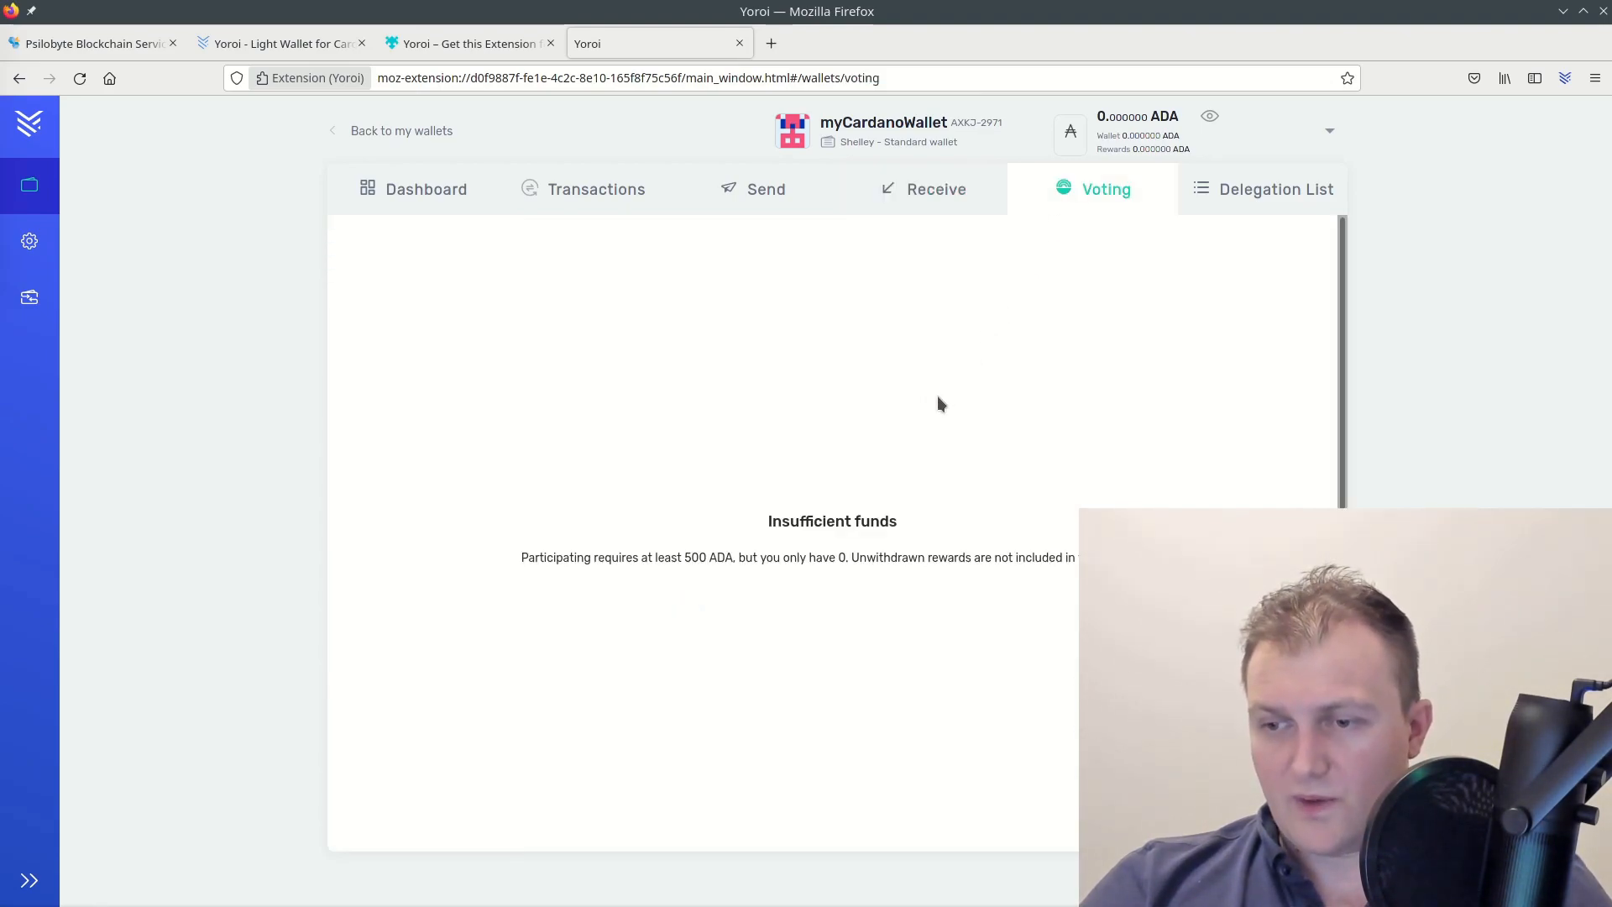
{"action": "left_click", "coordinate": [797, 572]}
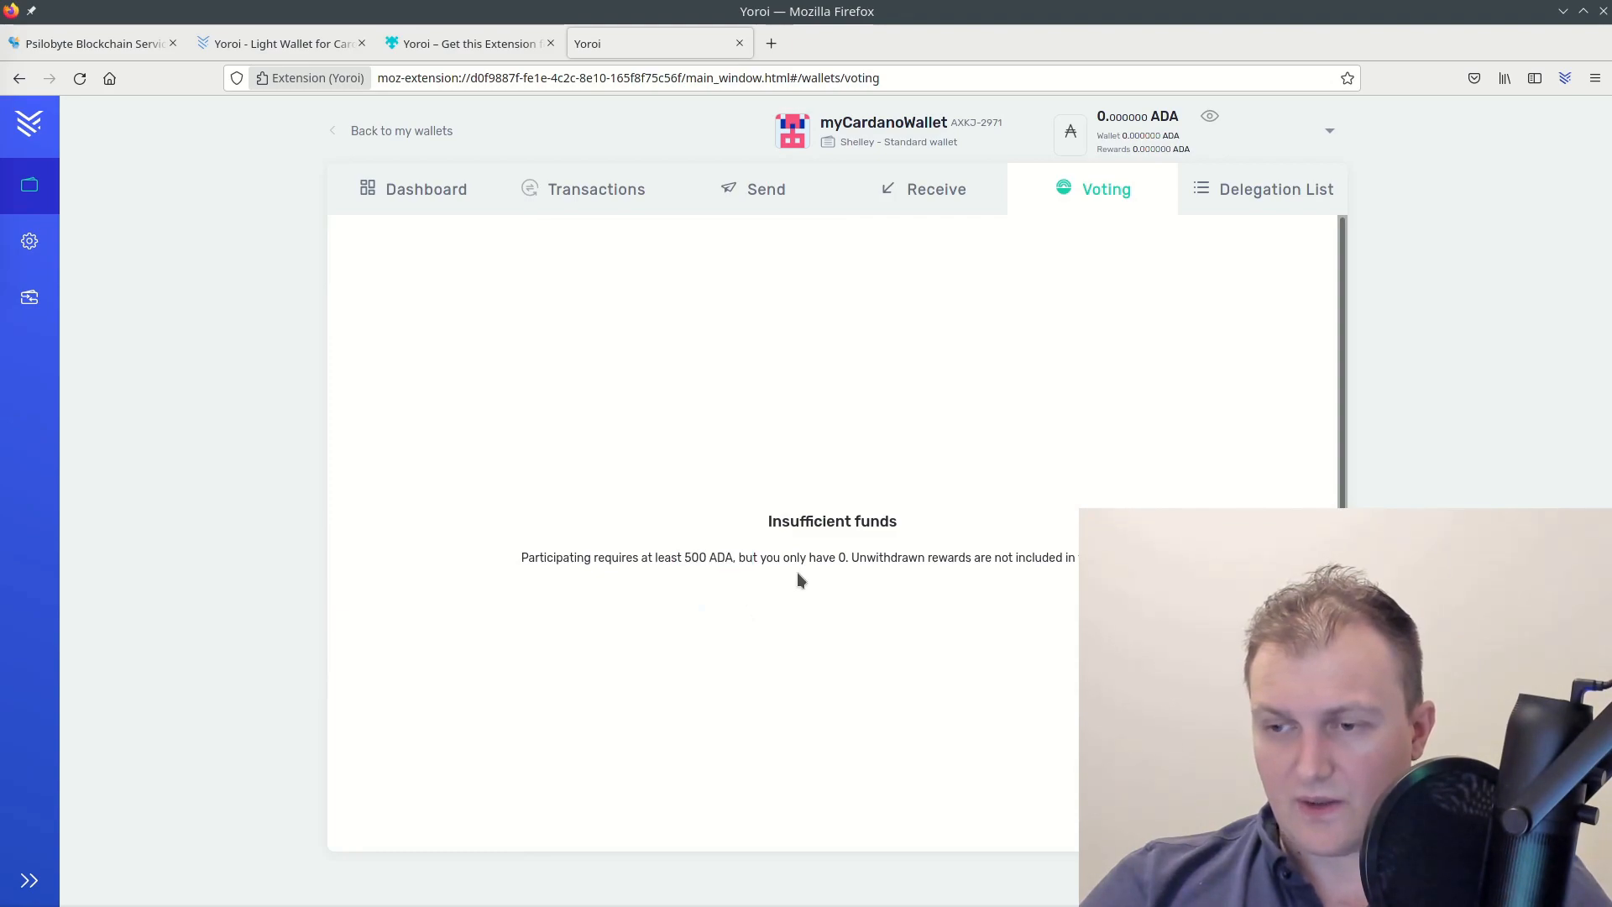
{"action": "left_click_drag", "start_coordinate": [655, 562], "coordinate": [759, 564]}
{"action": "left_click", "coordinate": [869, 568]}
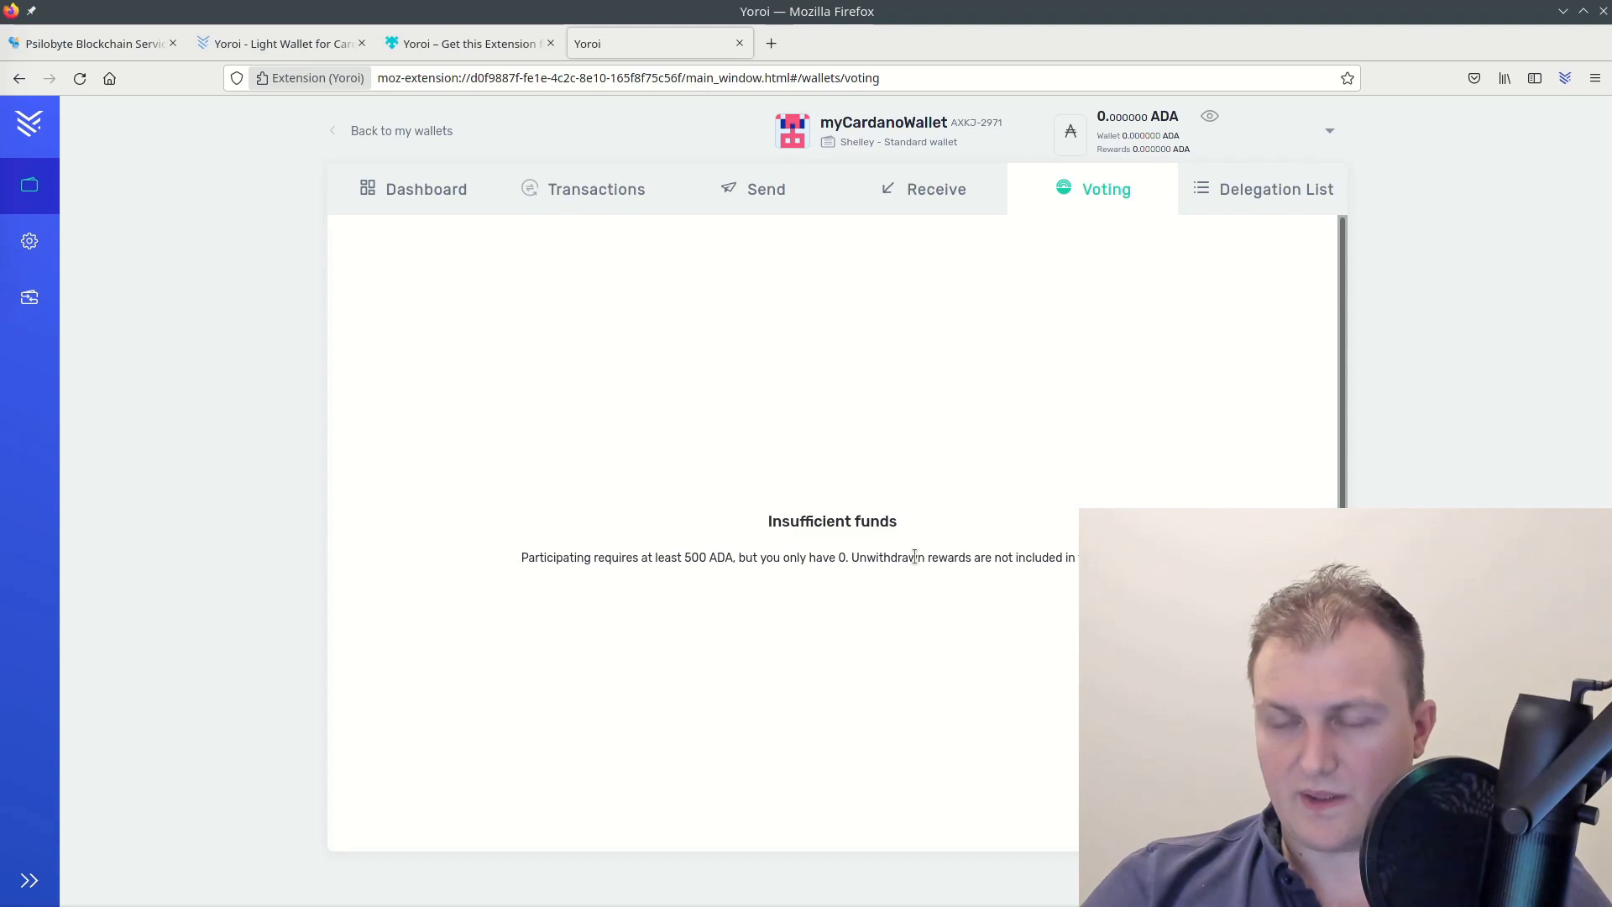
{"action": "triple_click", "coordinate": [913, 558]}
{"action": "left_click", "coordinate": [904, 561]}
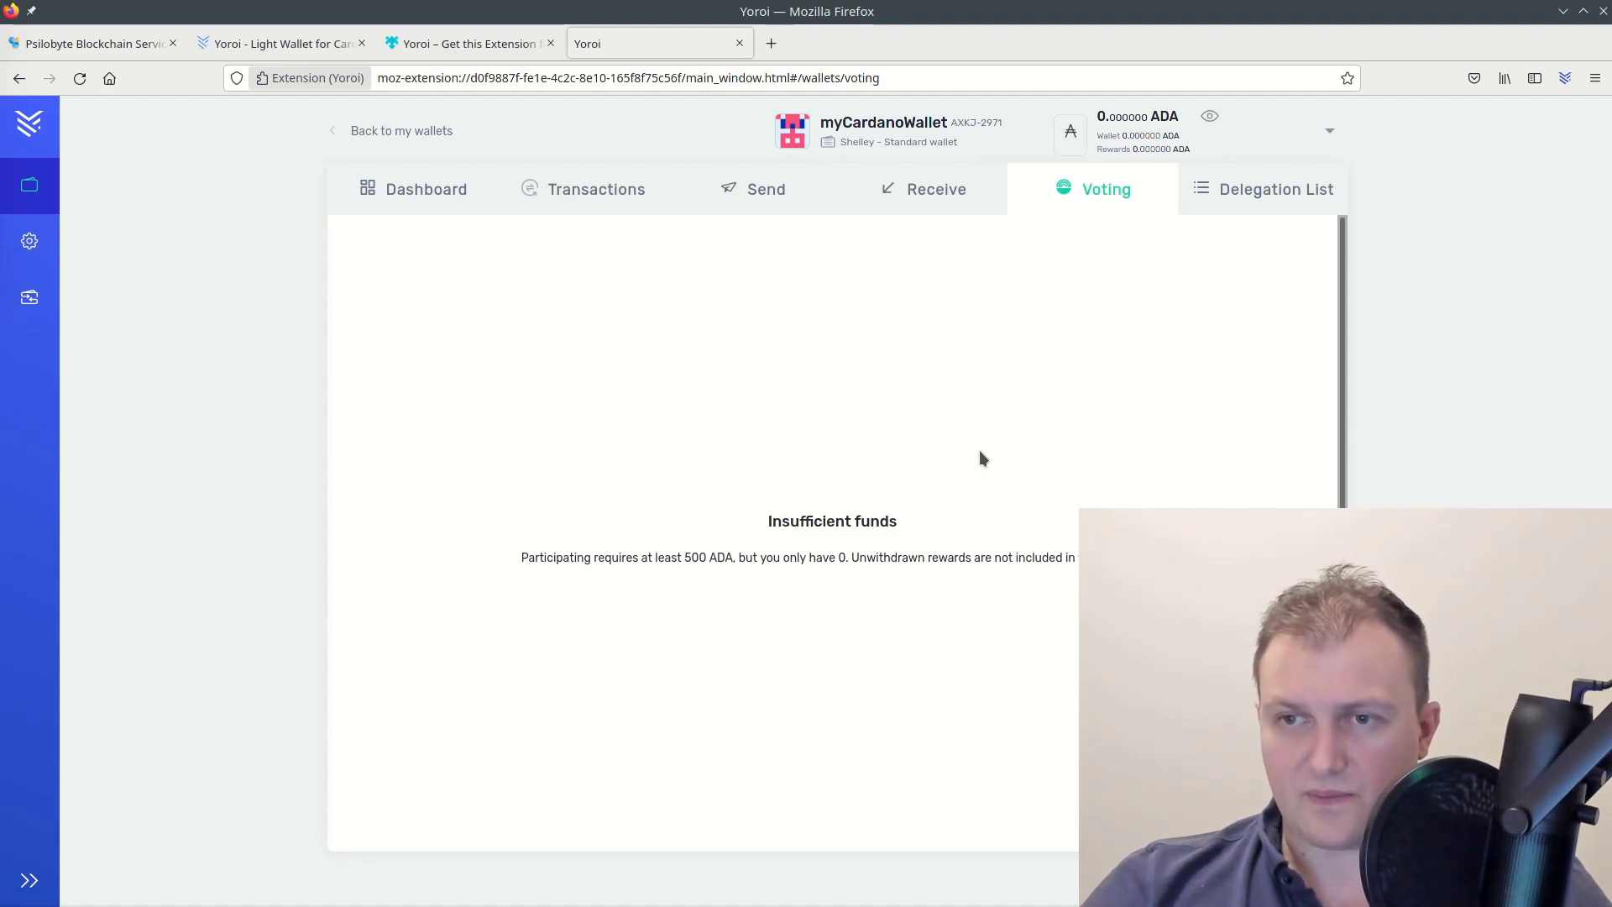
{"action": "left_click", "coordinate": [1264, 194]}
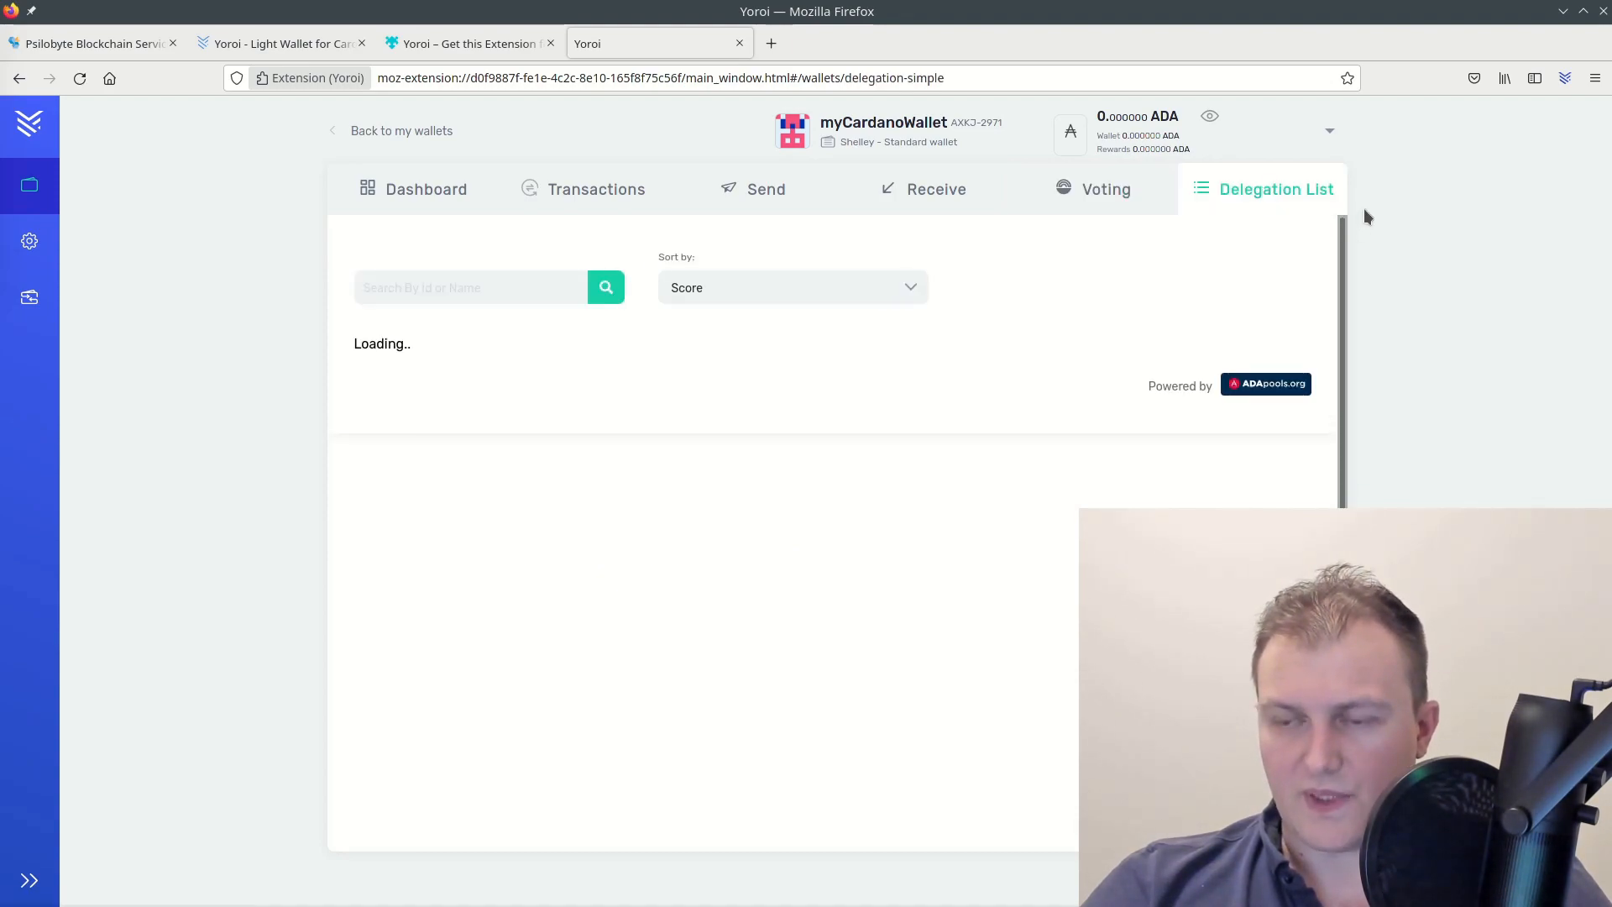
{"action": "left_click", "coordinate": [451, 191]}
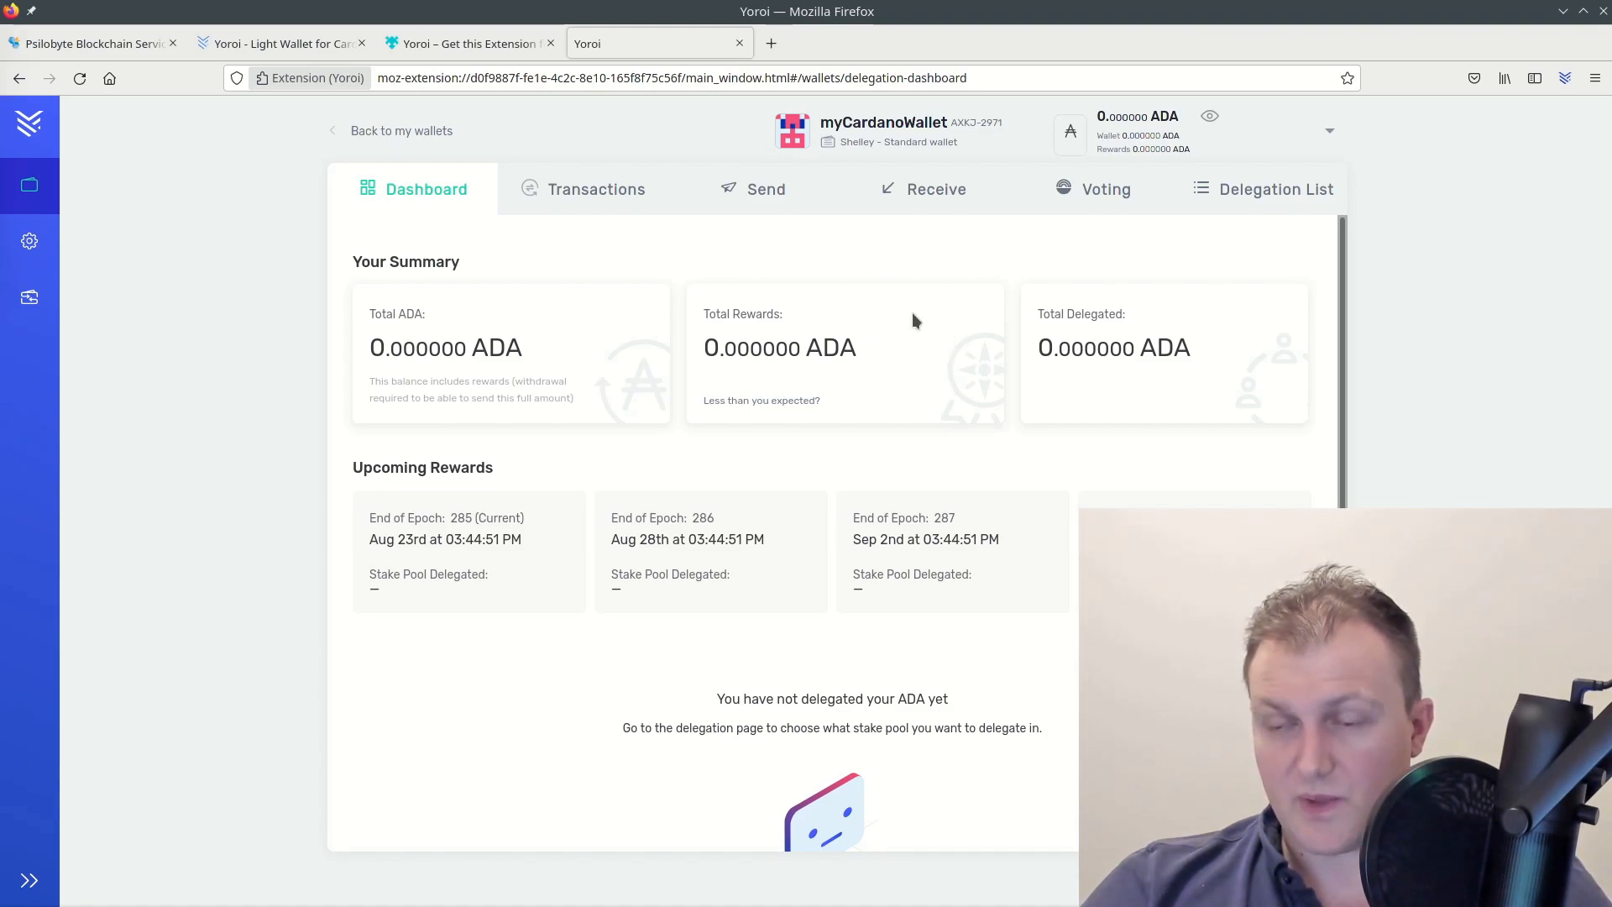
Generate a second receiving address on the Receive page and shift the Firefox window left
{"action": "left_click", "coordinate": [947, 199]}
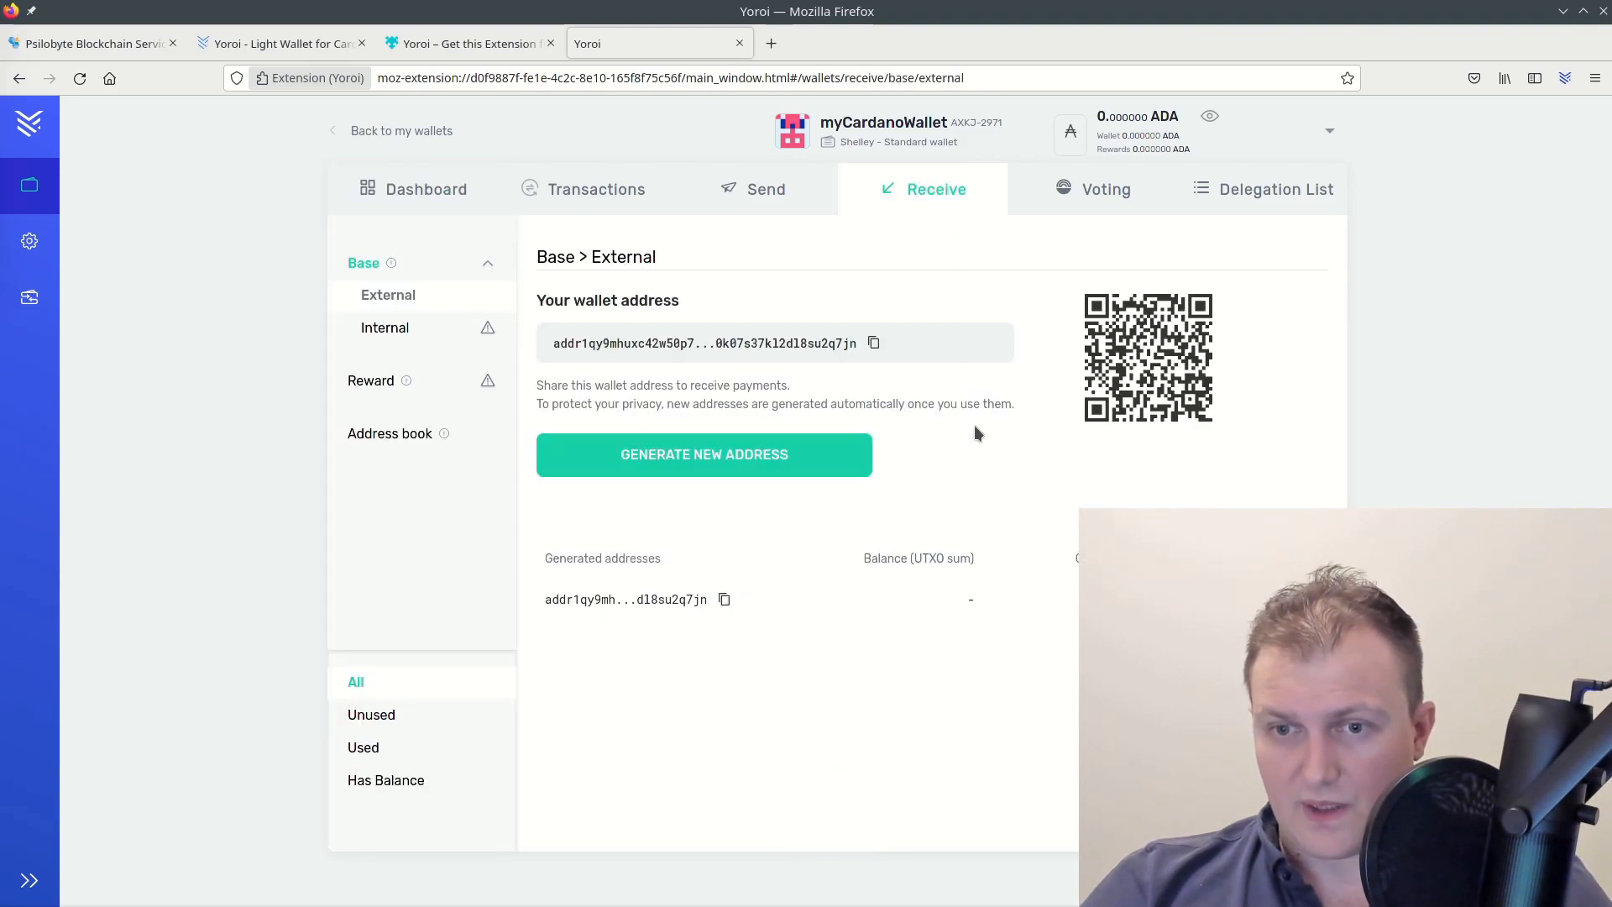
{"action": "left_click", "coordinate": [753, 453]}
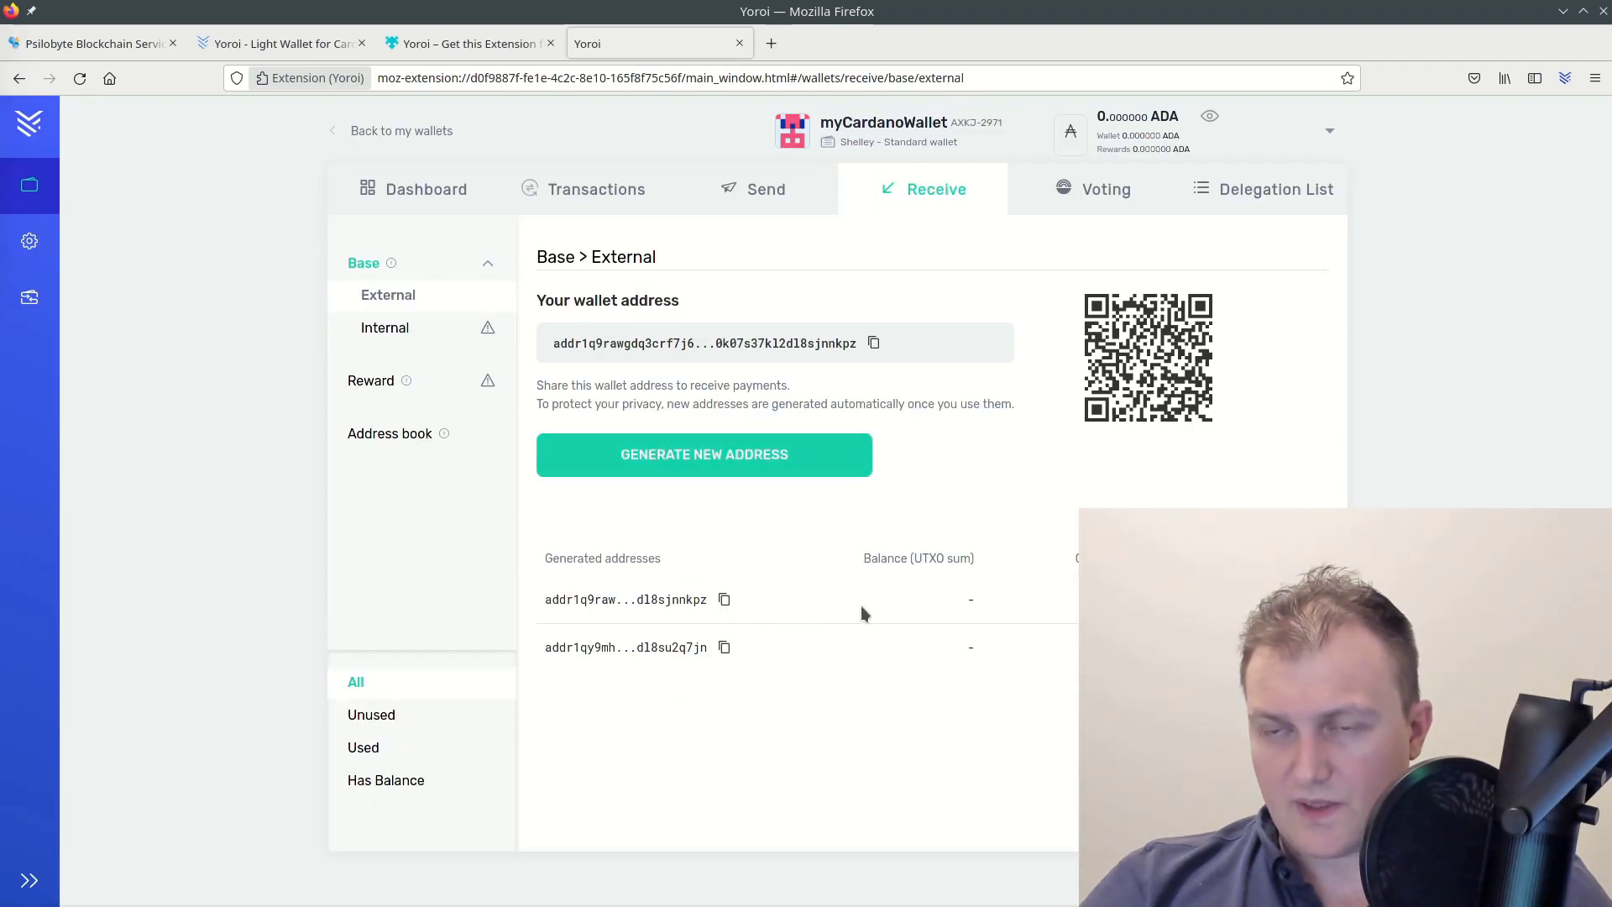
{"action": "left_click_drag", "start_coordinate": [1165, 11], "coordinate": [872, 11]}
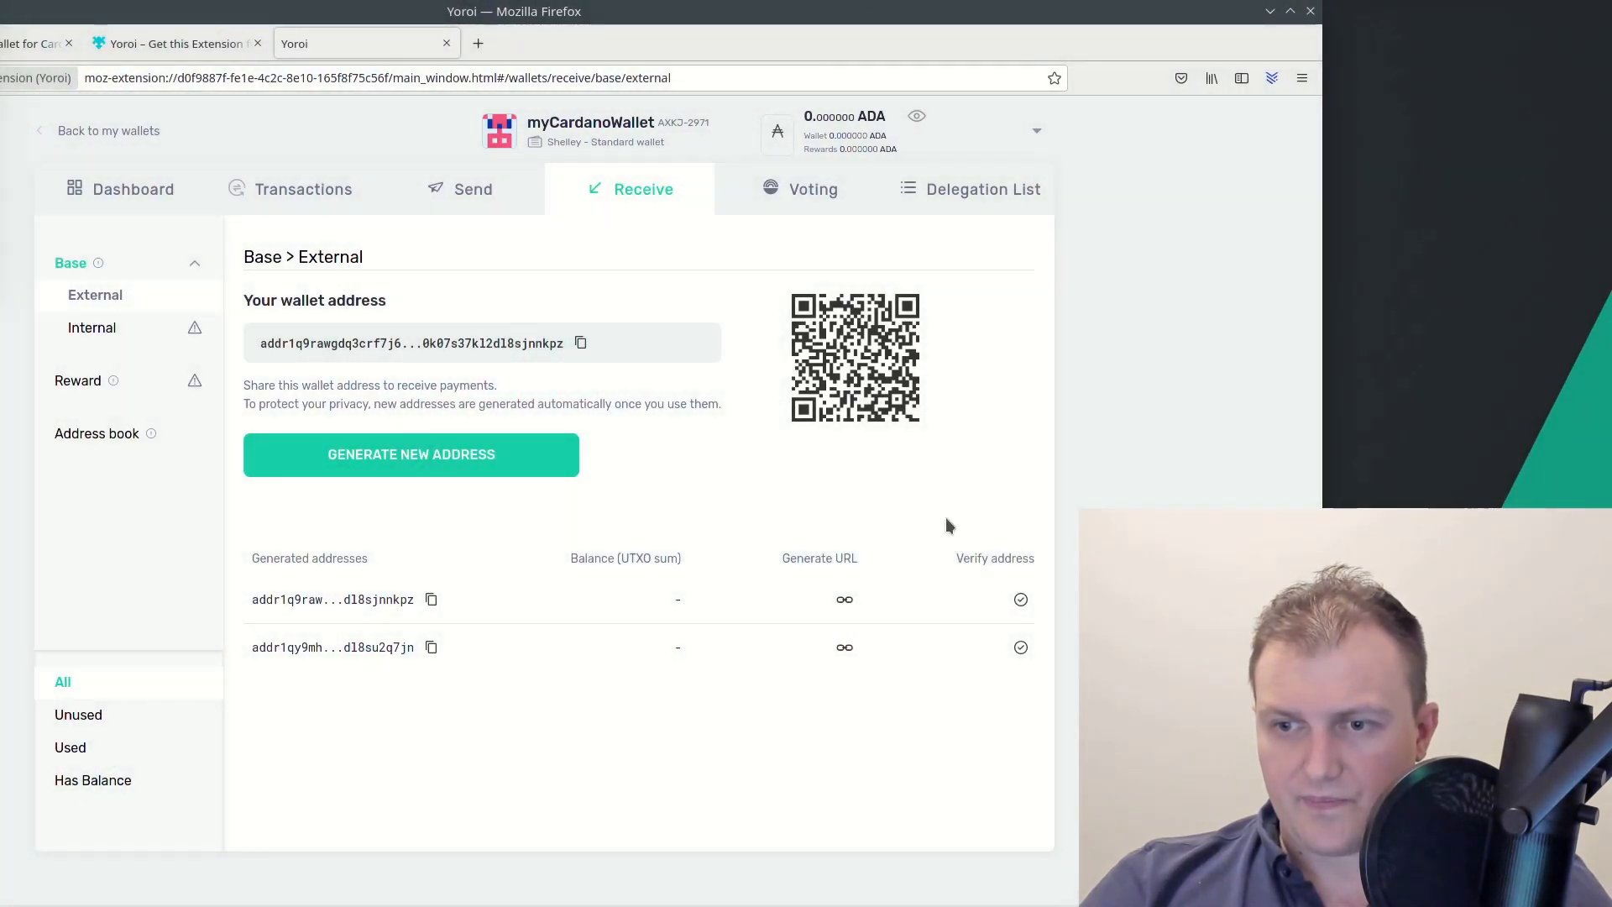
Open the newest address's verification details and briefly check it on Cardanoscan
{"action": "left_click", "coordinate": [1020, 600]}
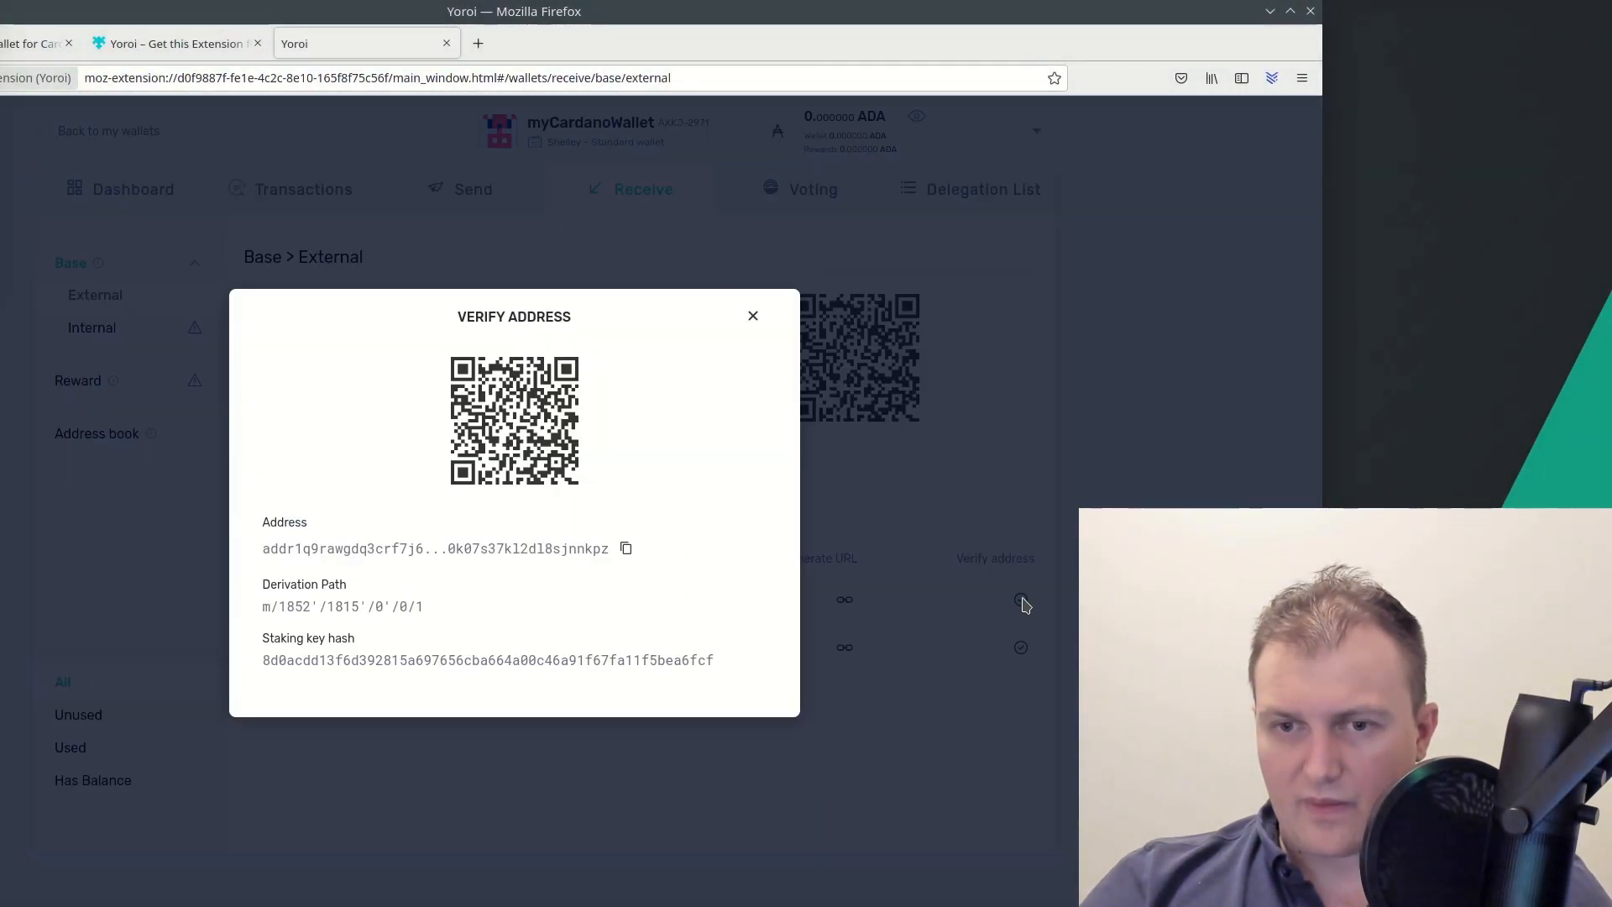
{"action": "left_click", "coordinate": [752, 317]}
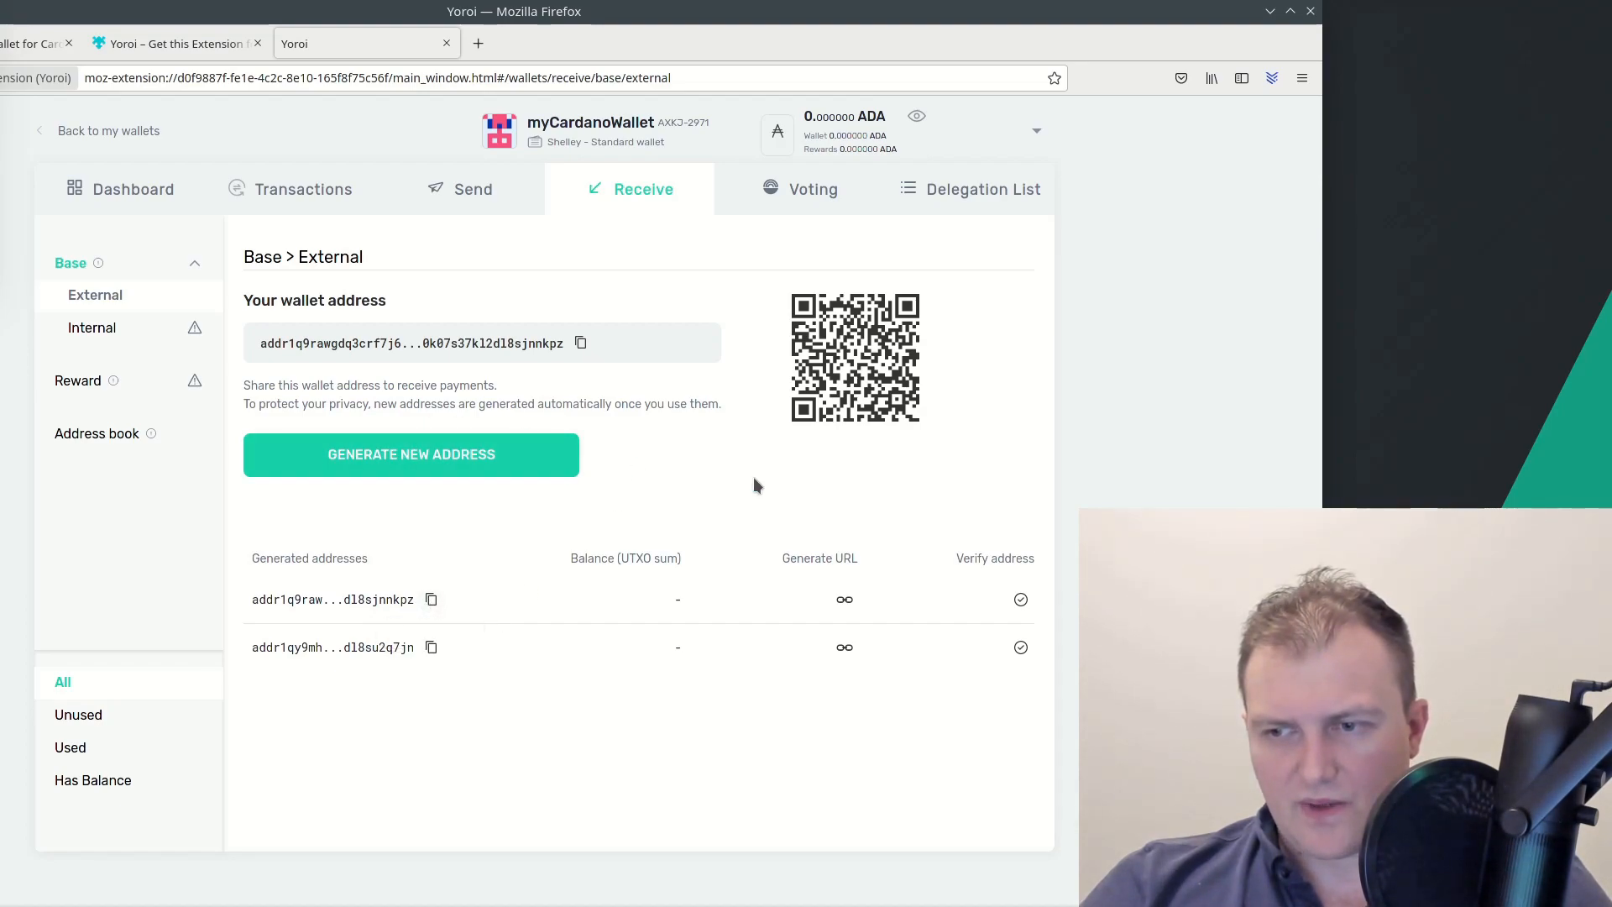
{"action": "left_click", "coordinate": [1021, 599]}
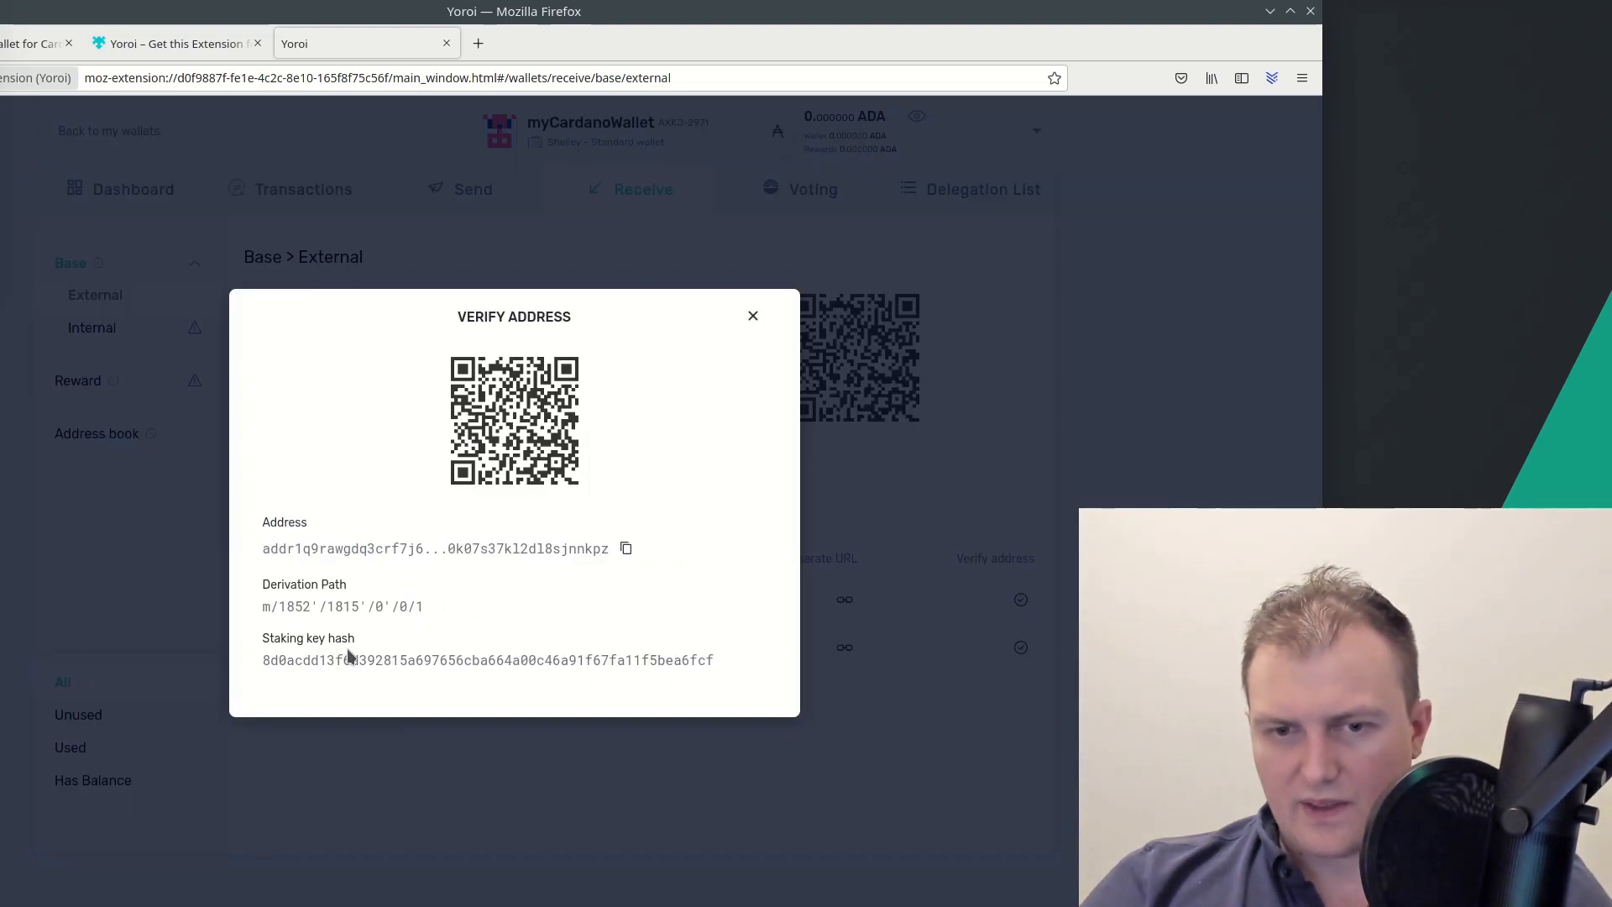
{"action": "left_click", "coordinate": [527, 550]}
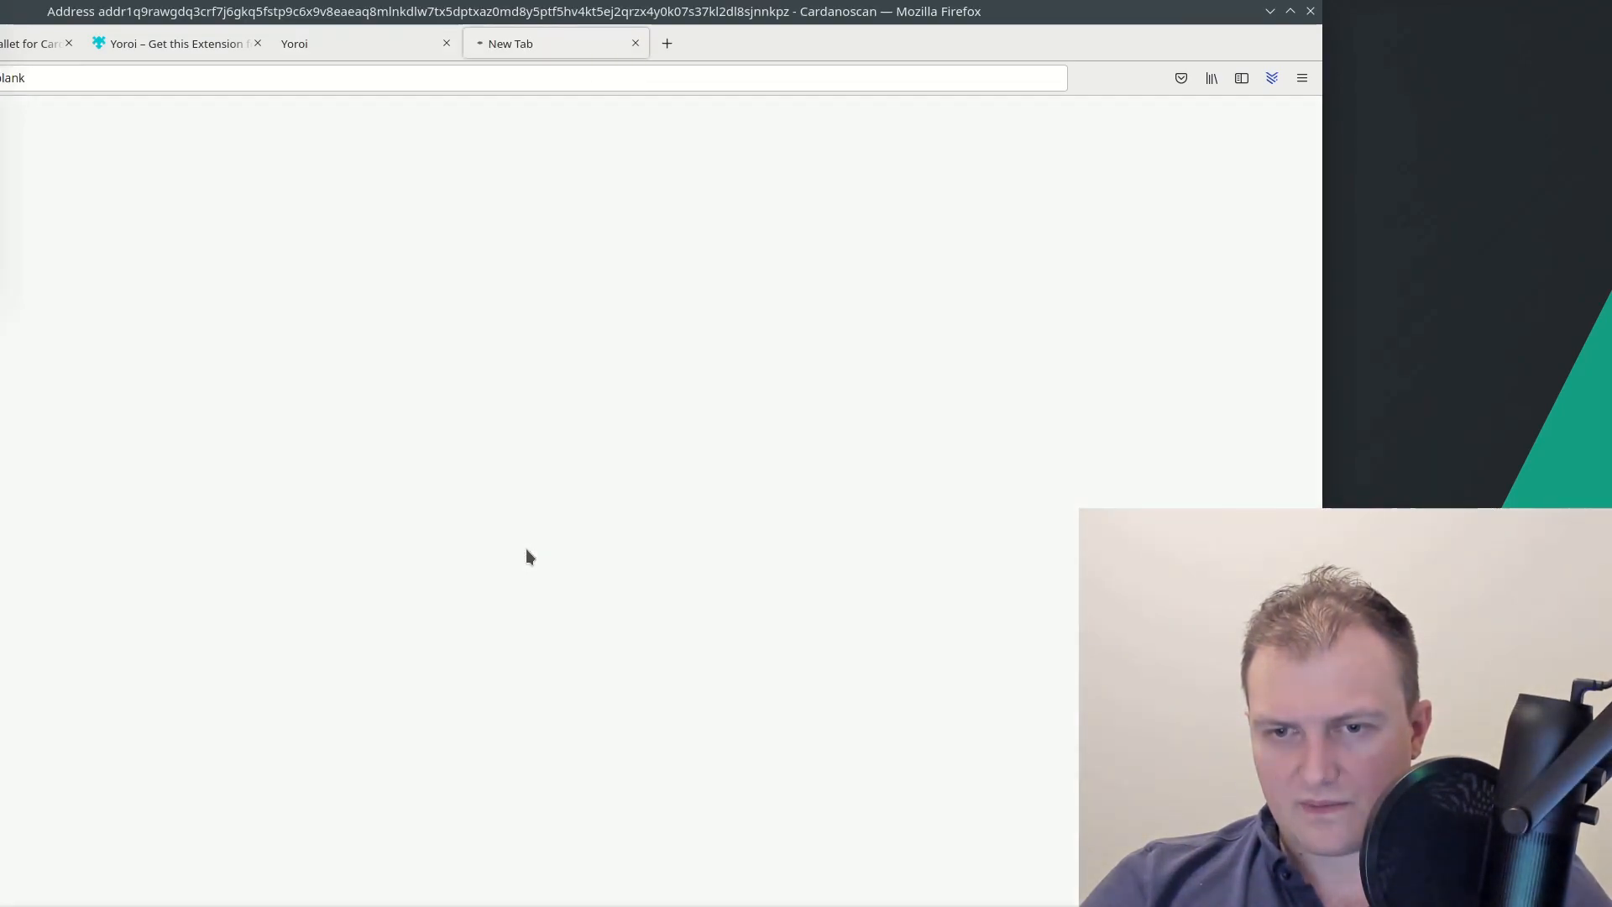
{"action": "left_click", "coordinate": [636, 44]}
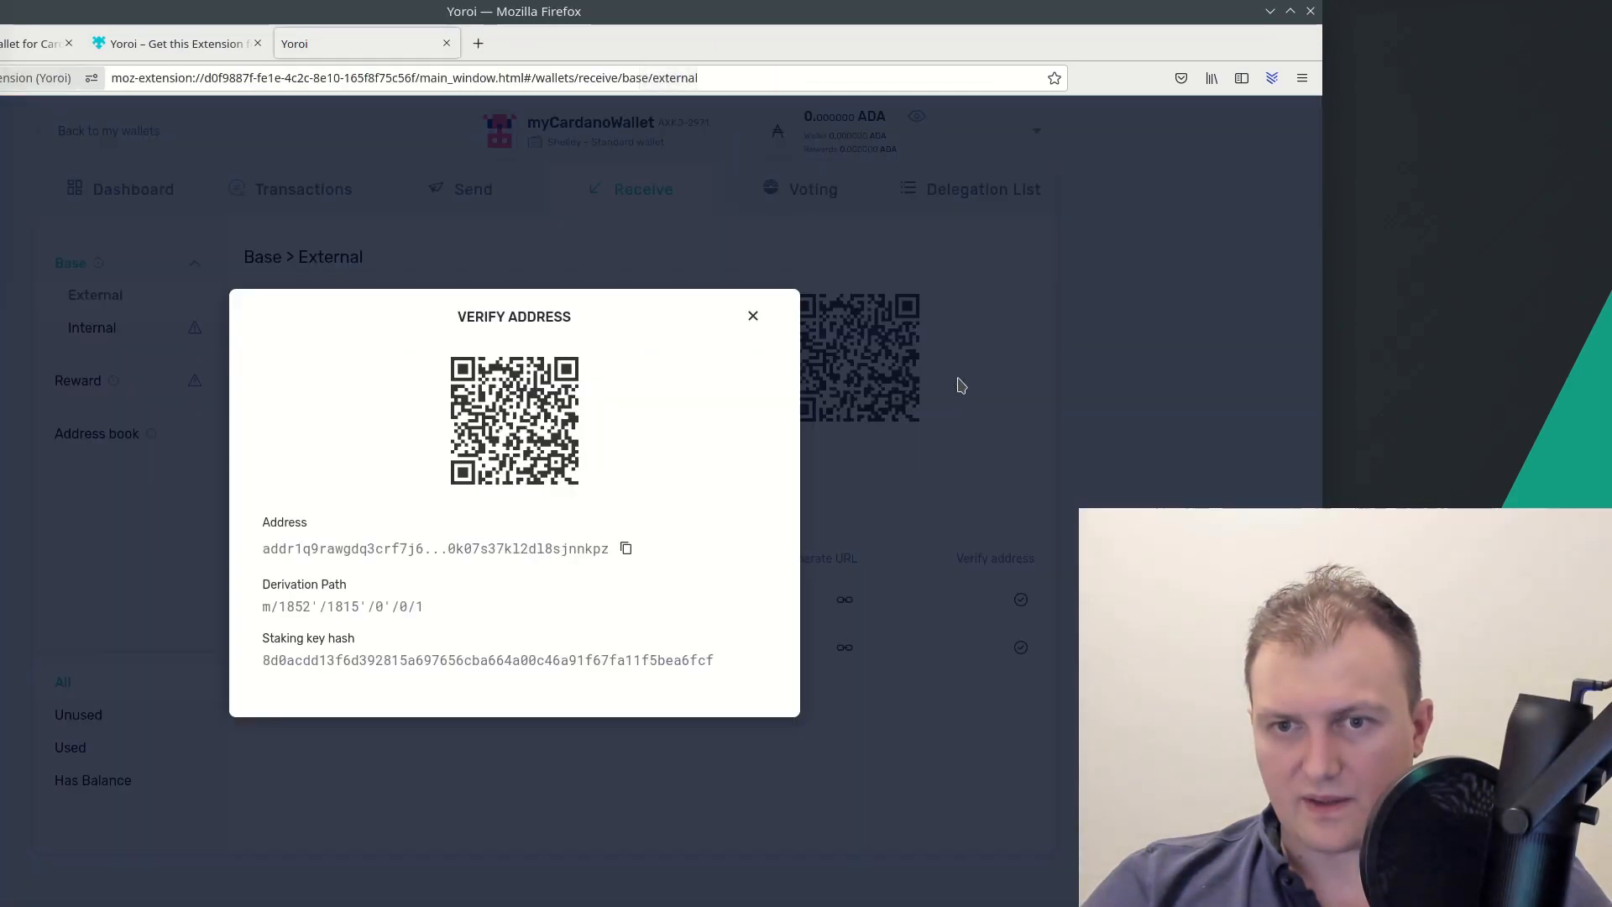
Copy the new address (path m/1852'/1815'/0'/0/1) to the clipboard
{"action": "left_click", "coordinate": [627, 549]}
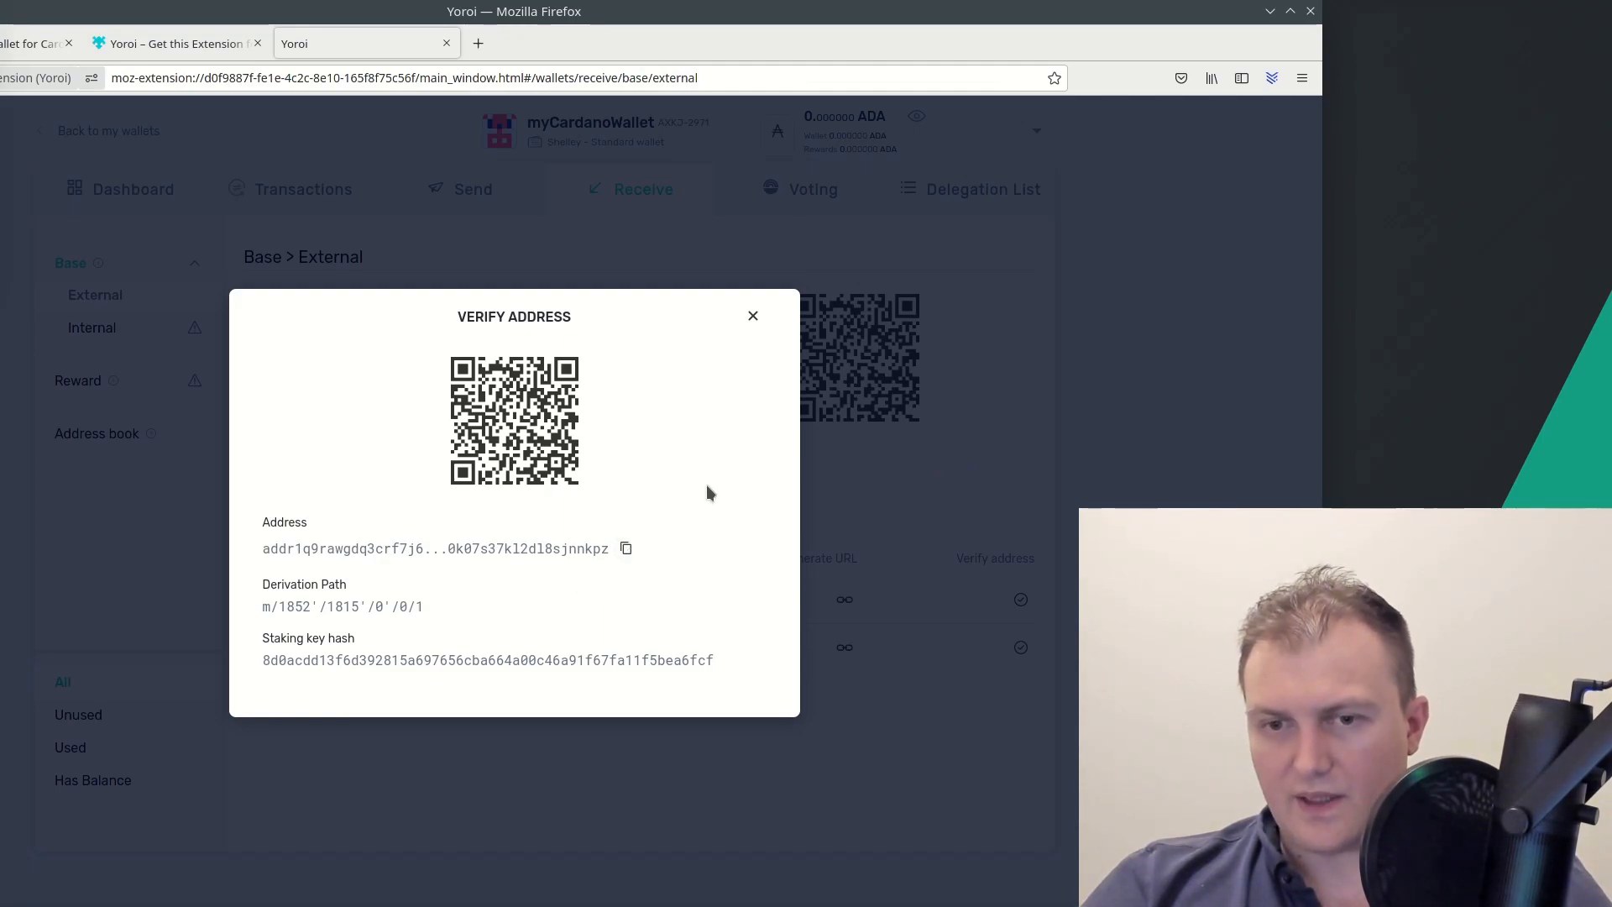
{"action": "left_click", "coordinate": [626, 551]}
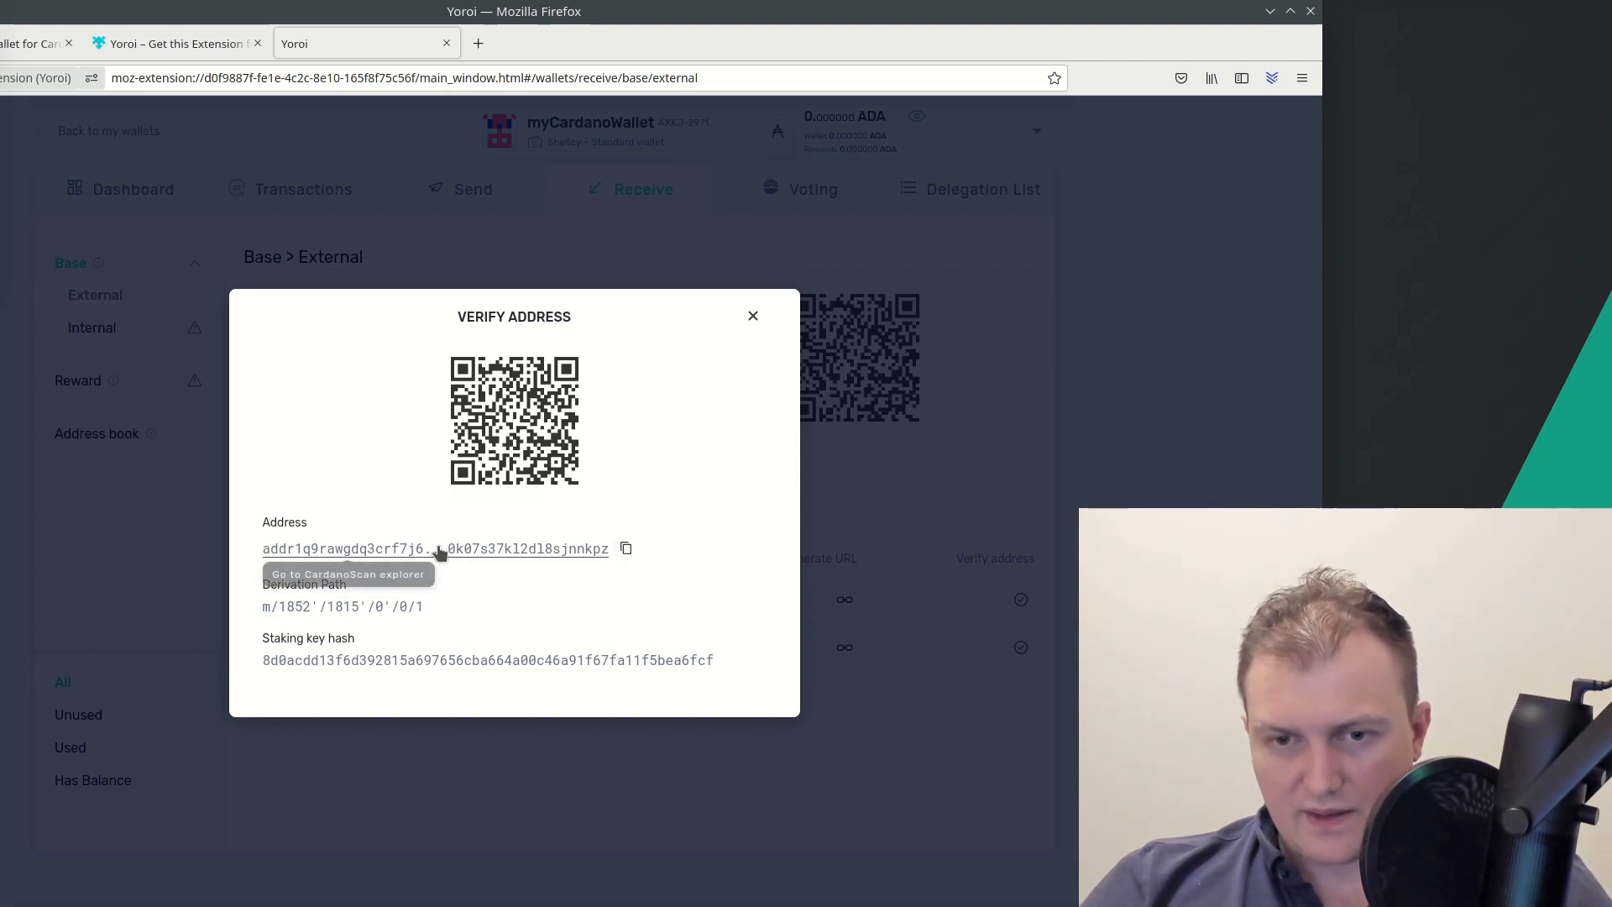
{"action": "left_click", "coordinate": [627, 554]}
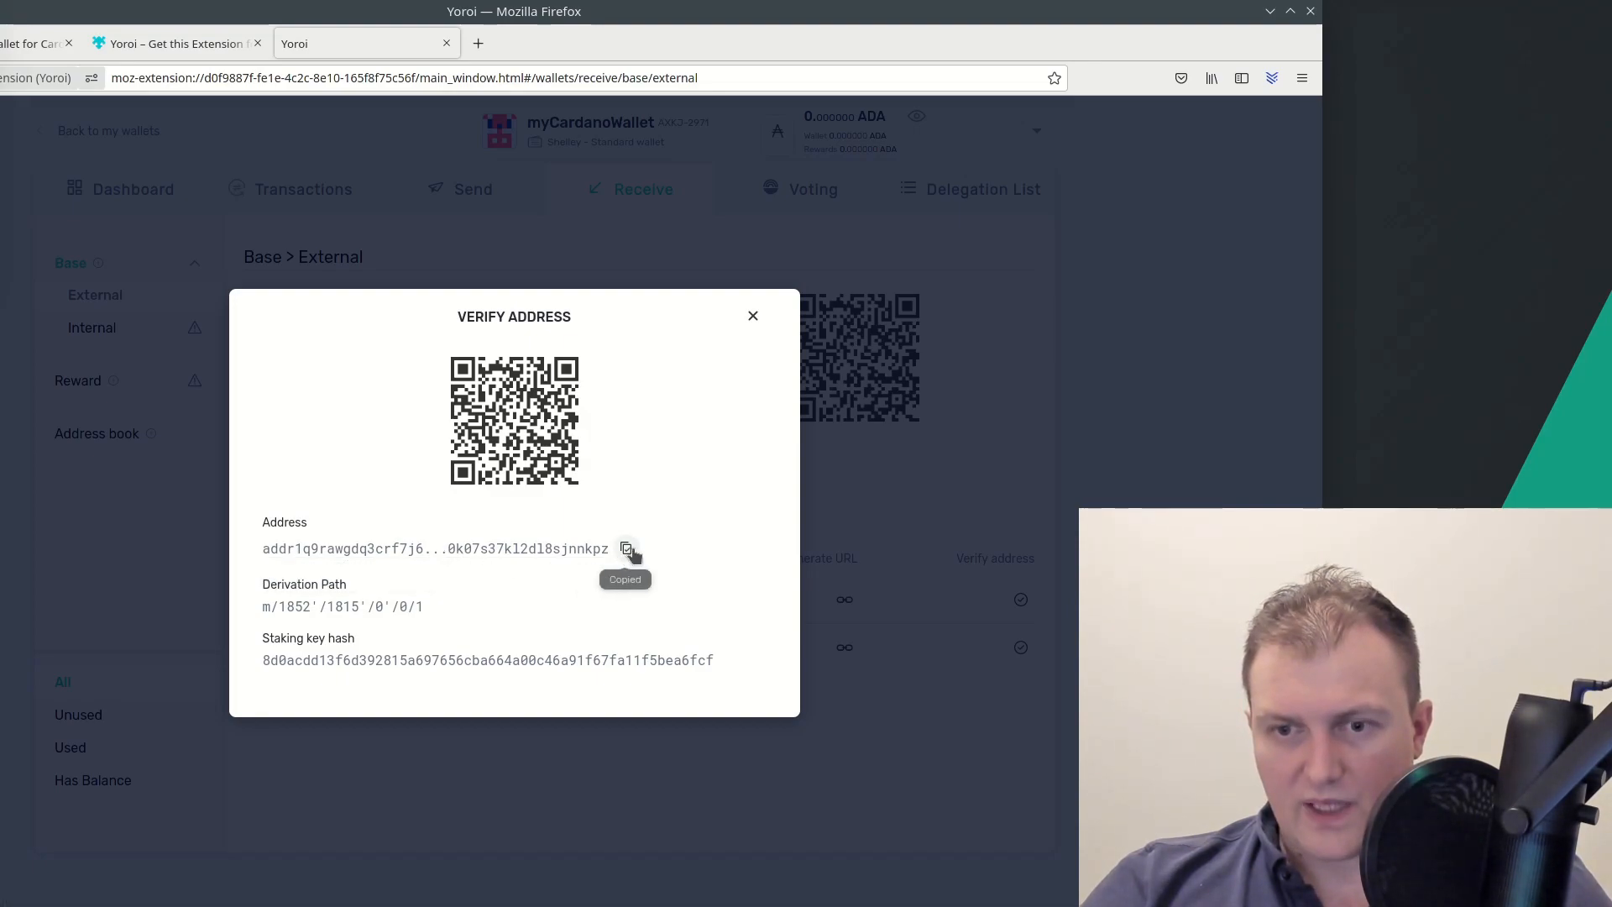
{"action": "left_click", "coordinate": [626, 551]}
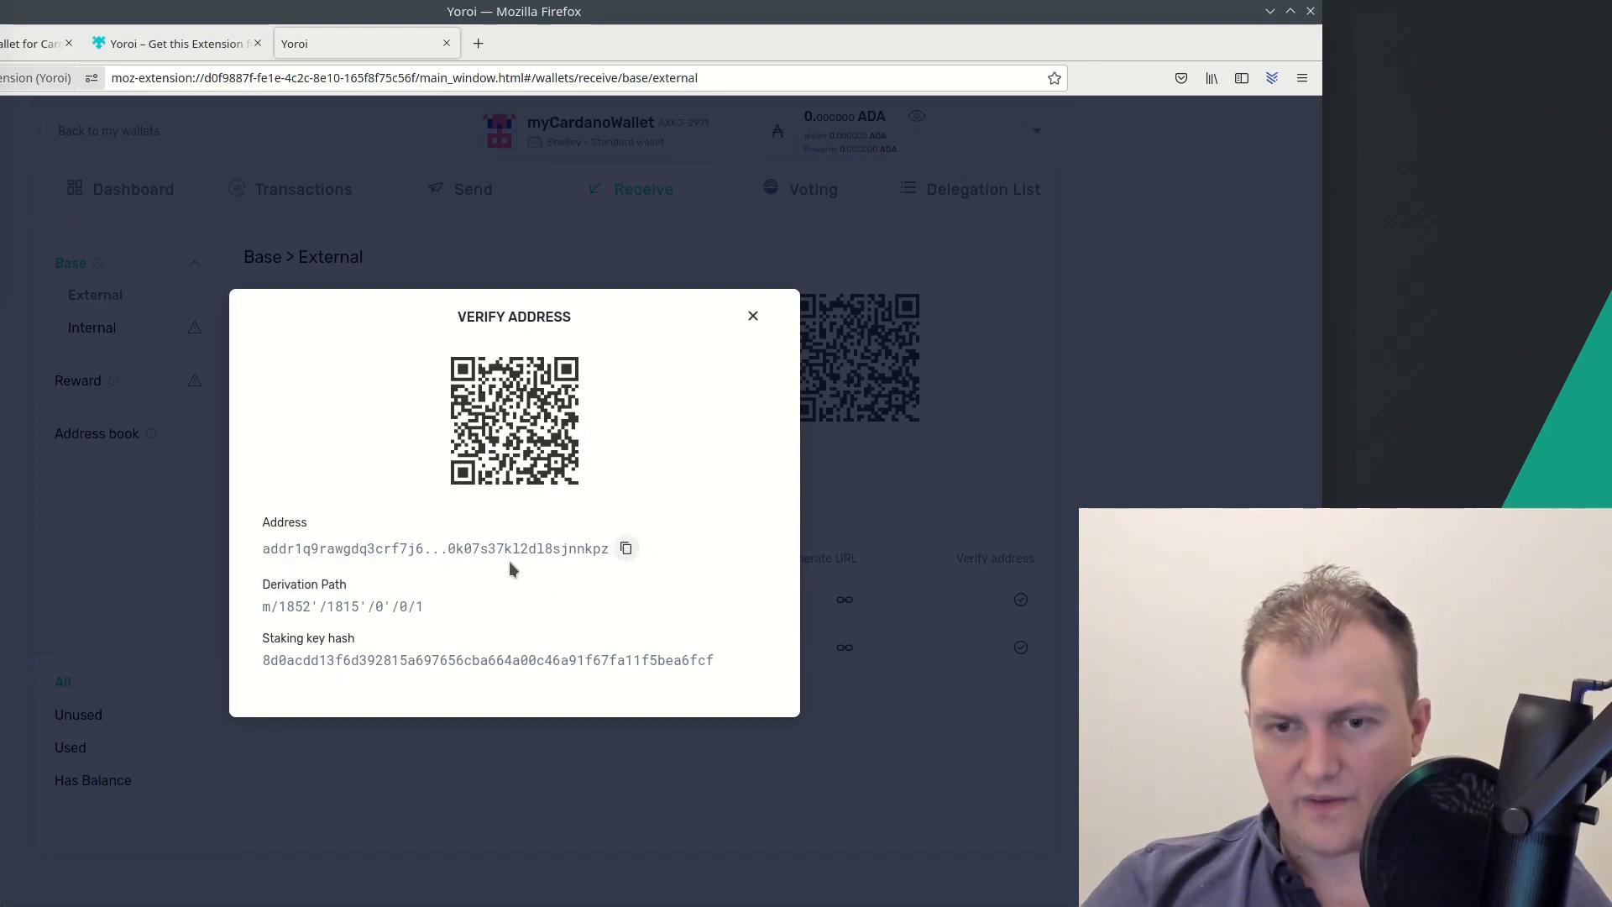
Open the new address on Cardanoscan, showing a 0.0 ADA balance, then switch back to Yoroi
{"action": "left_click", "coordinate": [452, 554]}
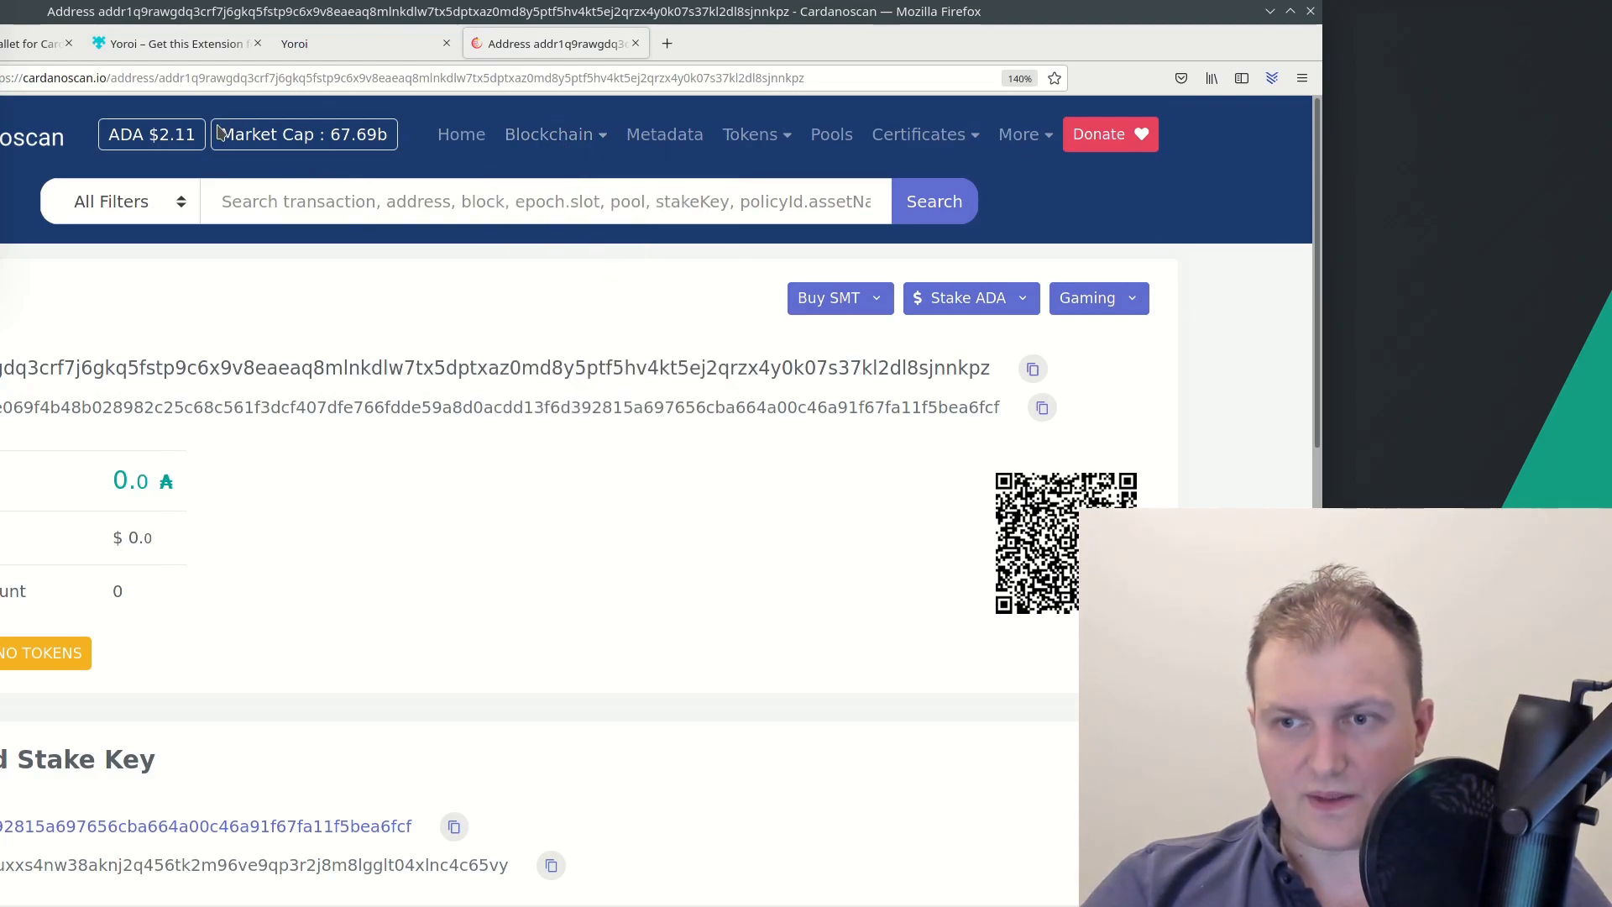
{"action": "left_click", "coordinate": [171, 77]}
{"action": "left_click", "coordinate": [415, 534]}
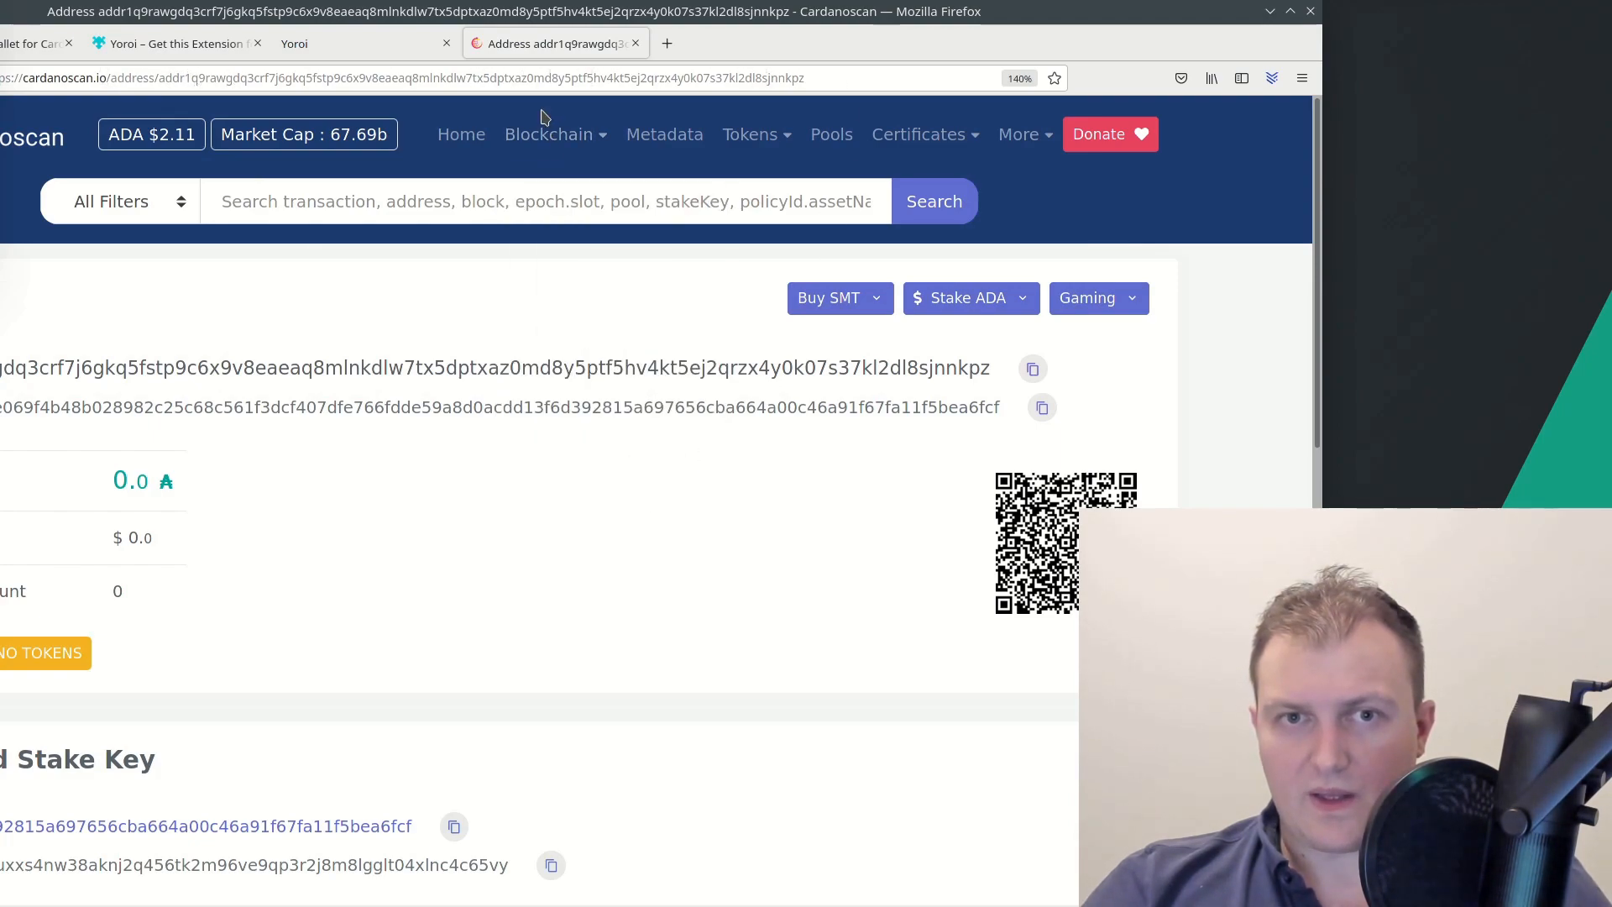
{"action": "left_click", "coordinate": [408, 36]}
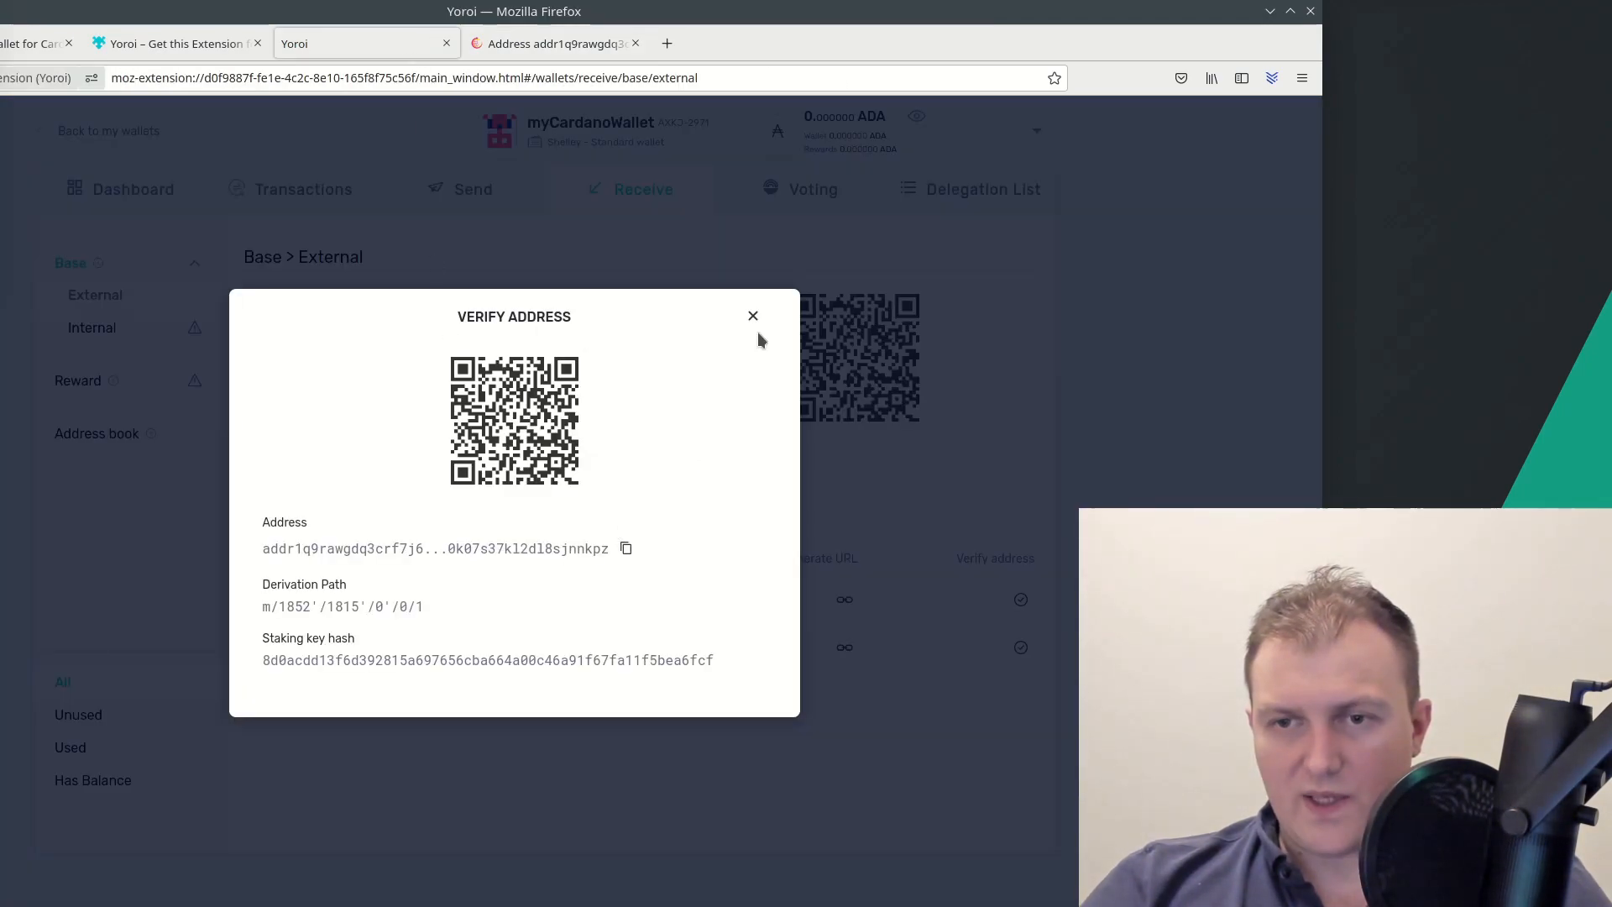
Close the verification details and return to the myCardanoWallet dashboard showing 0.000000 ADA
{"action": "left_click", "coordinate": [753, 319]}
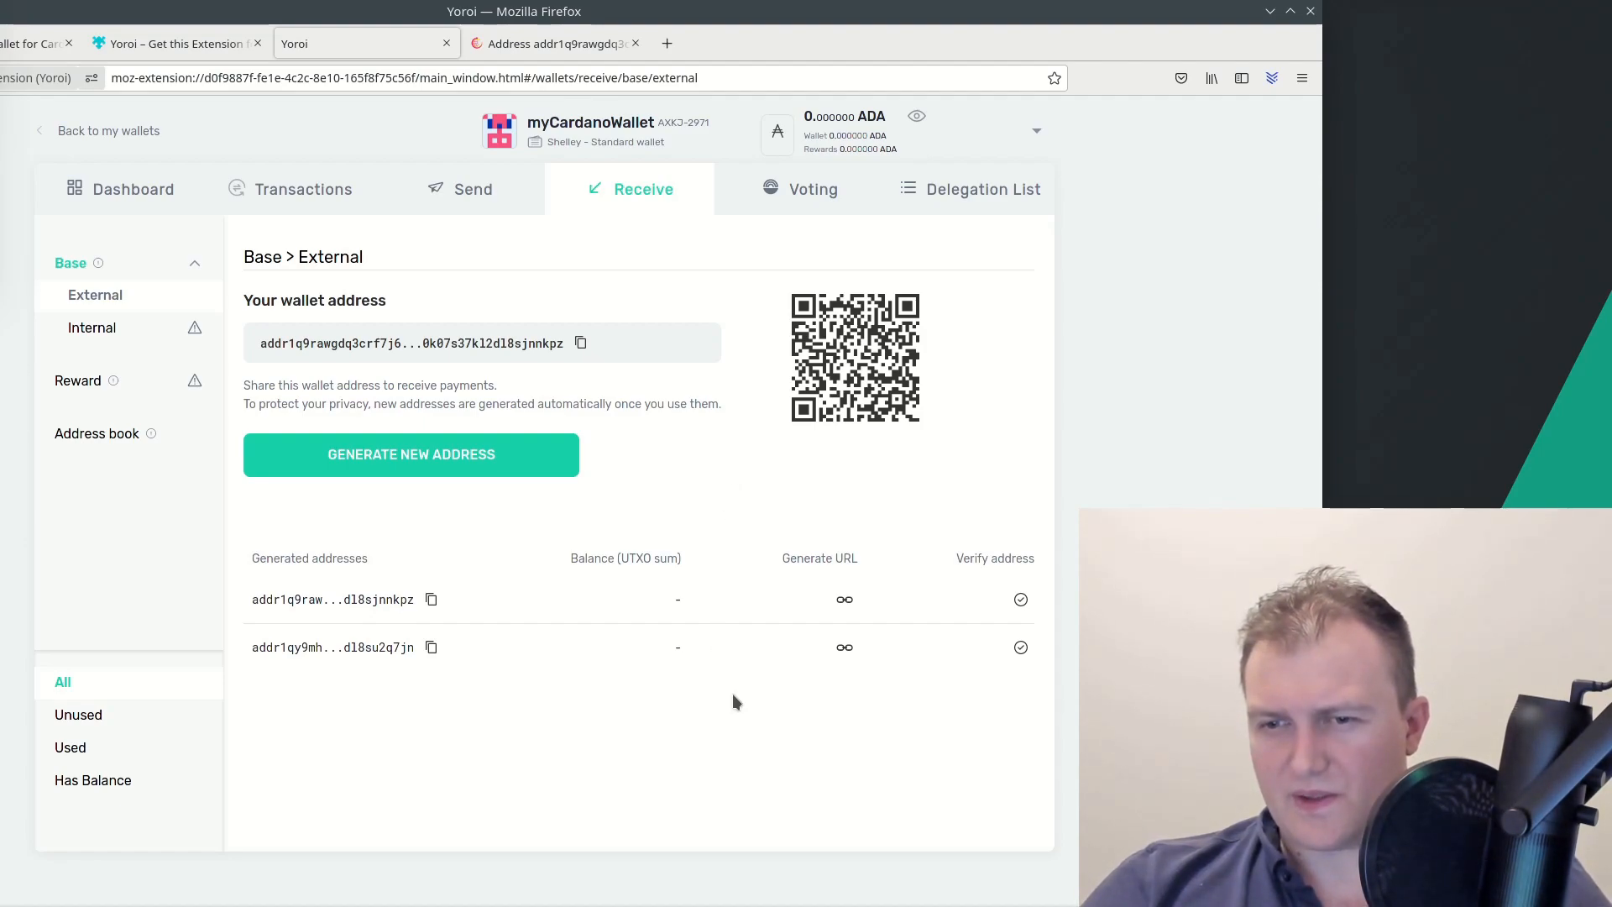
{"action": "left_click", "coordinate": [173, 192]}
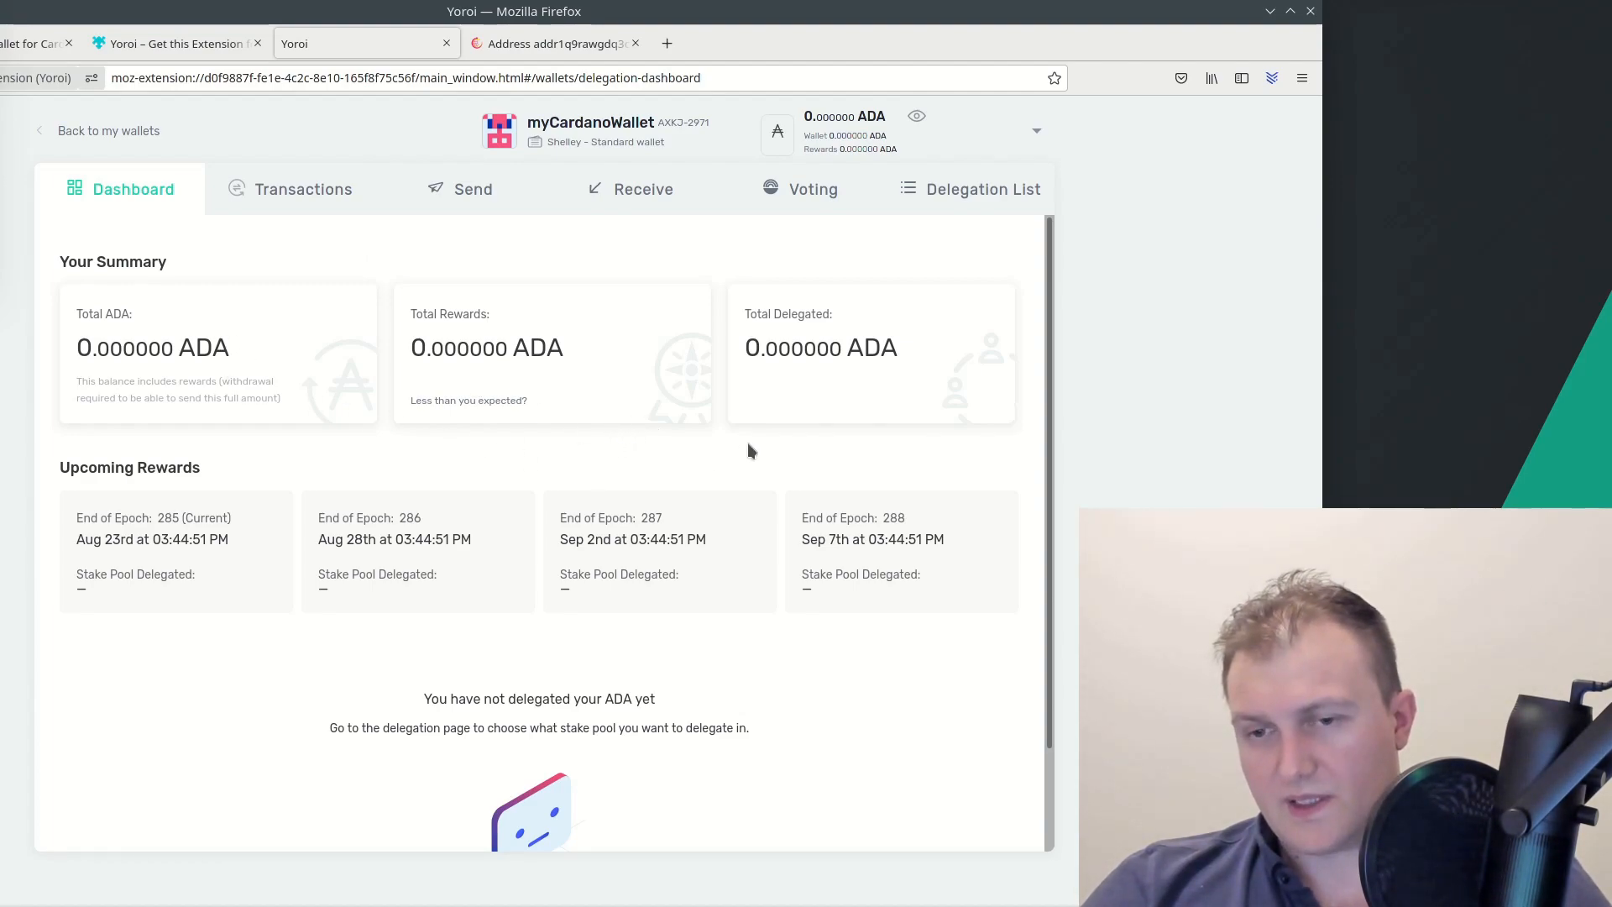
{"action": "scroll", "coordinate": [725, 446], "scroll_direction": "down", "scroll_amount": 2}
{"action": "scroll", "coordinate": [723, 453], "scroll_direction": "up", "scroll_amount": 2}
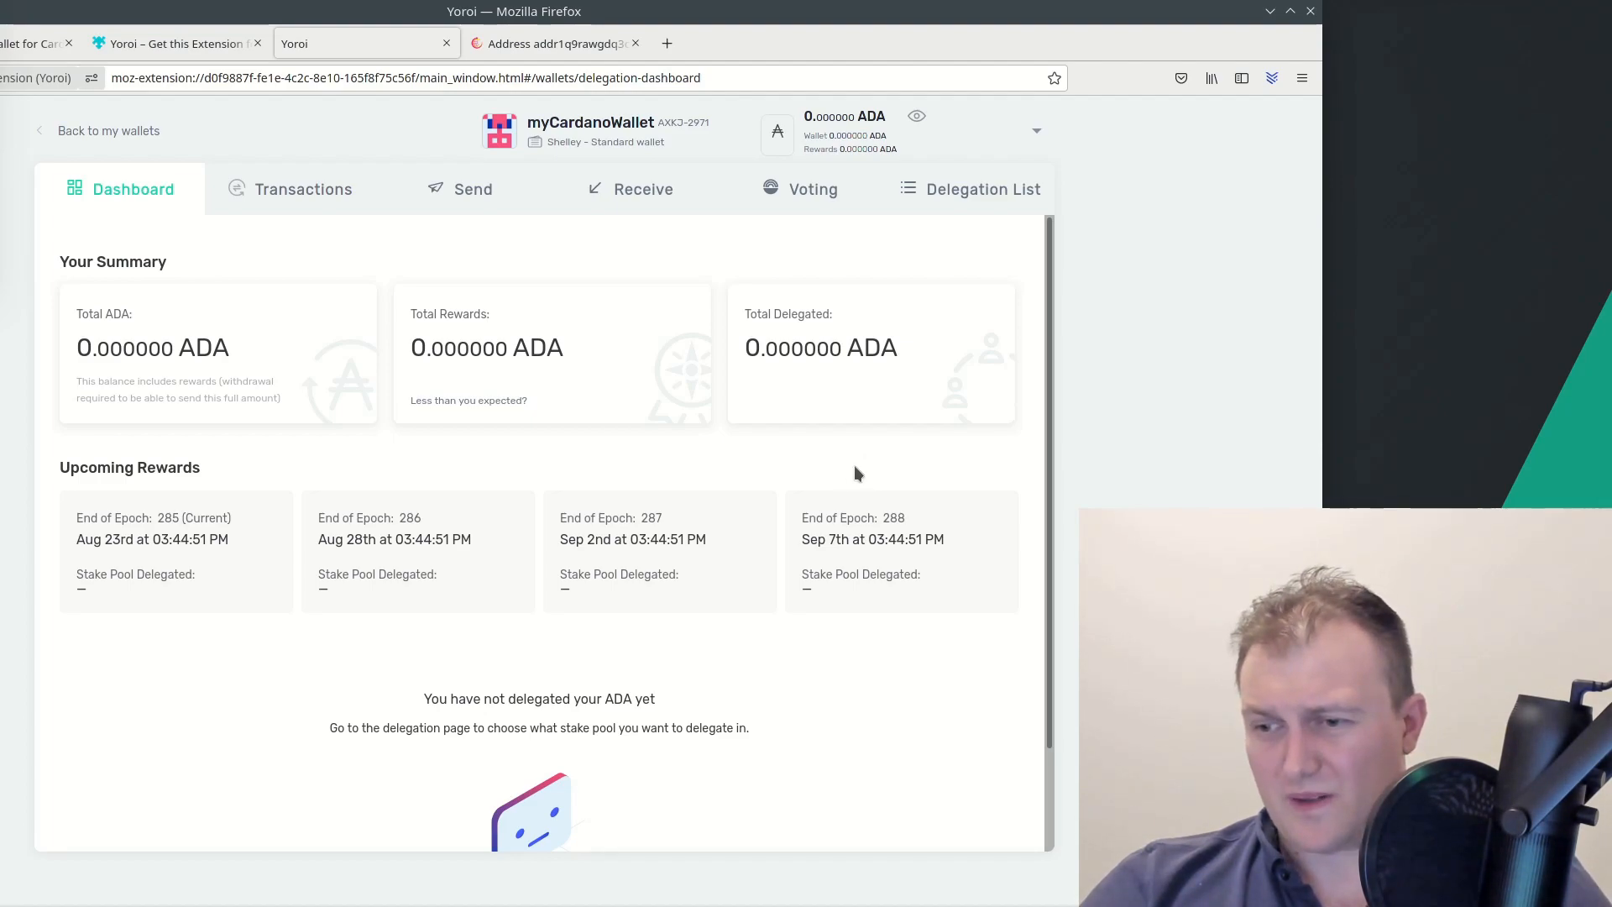
Browse the Delegation List and search 'PSB' to show only the [PSB] PSILOBYTE pool
{"action": "left_click", "coordinate": [1005, 201]}
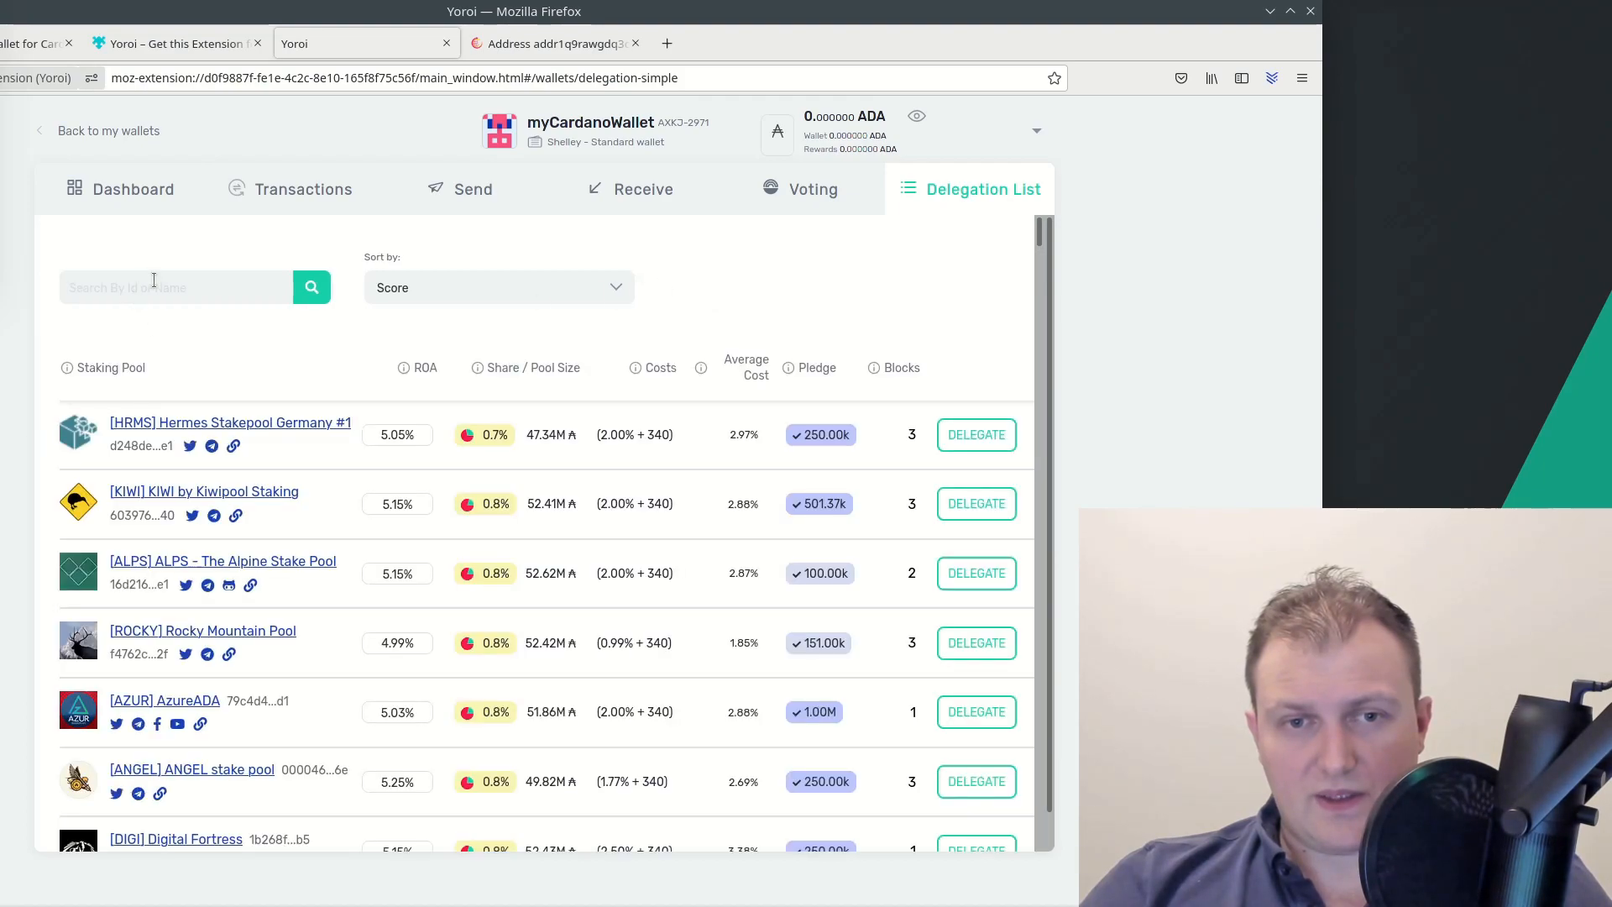
{"action": "scroll", "coordinate": [255, 559], "scroll_direction": "down", "scroll_amount": 15}
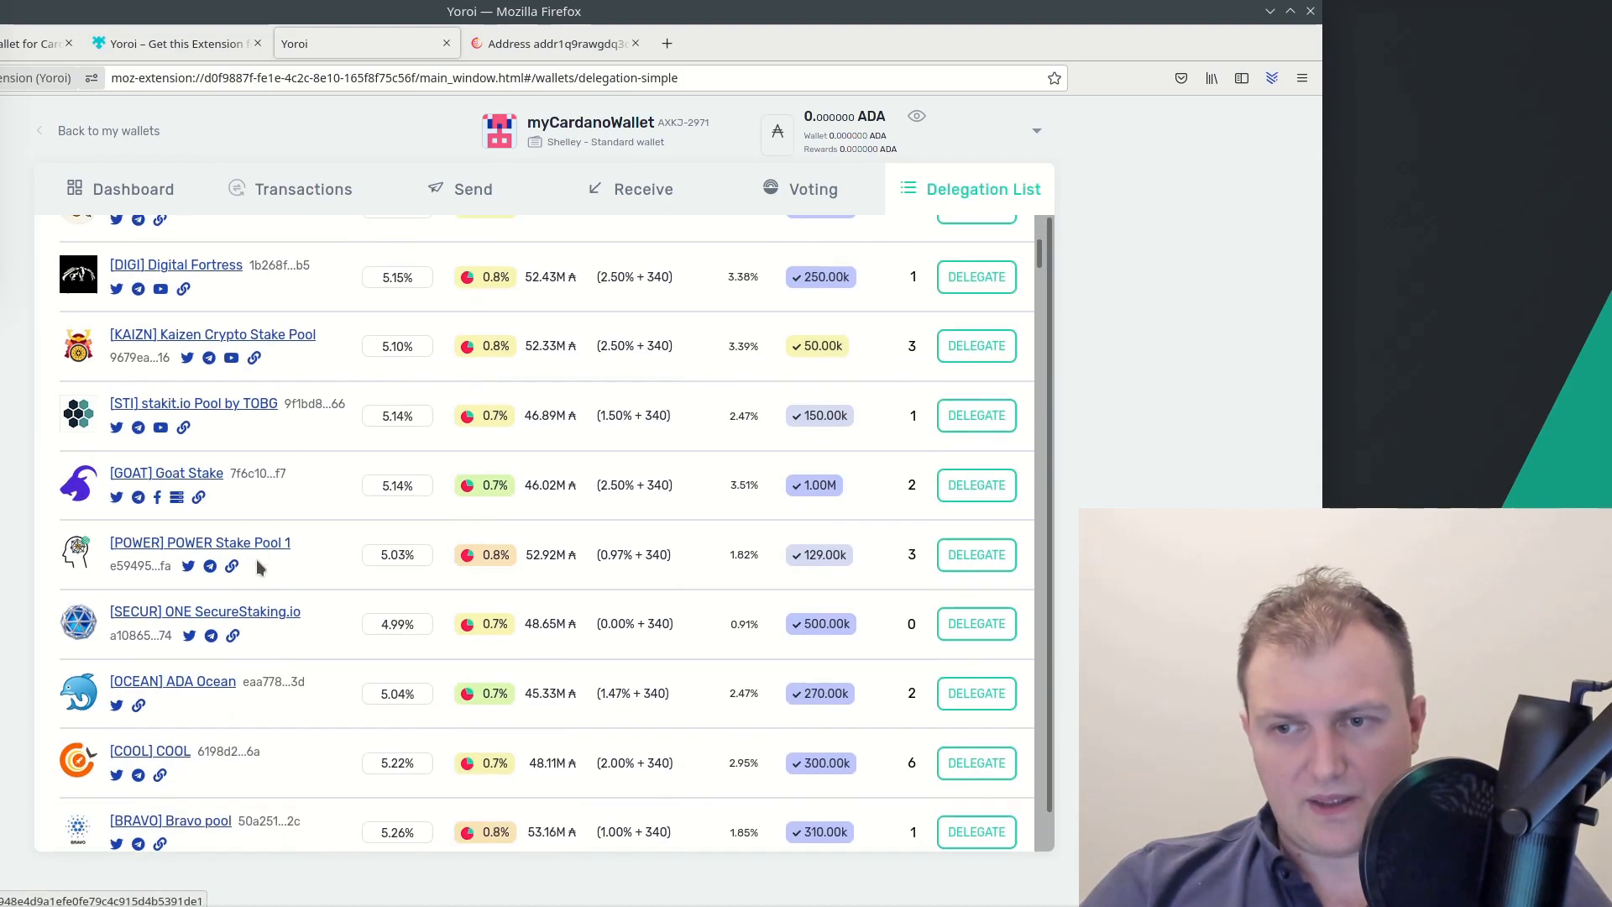
{"action": "scroll", "coordinate": [302, 592], "scroll_direction": "down", "scroll_amount": 10}
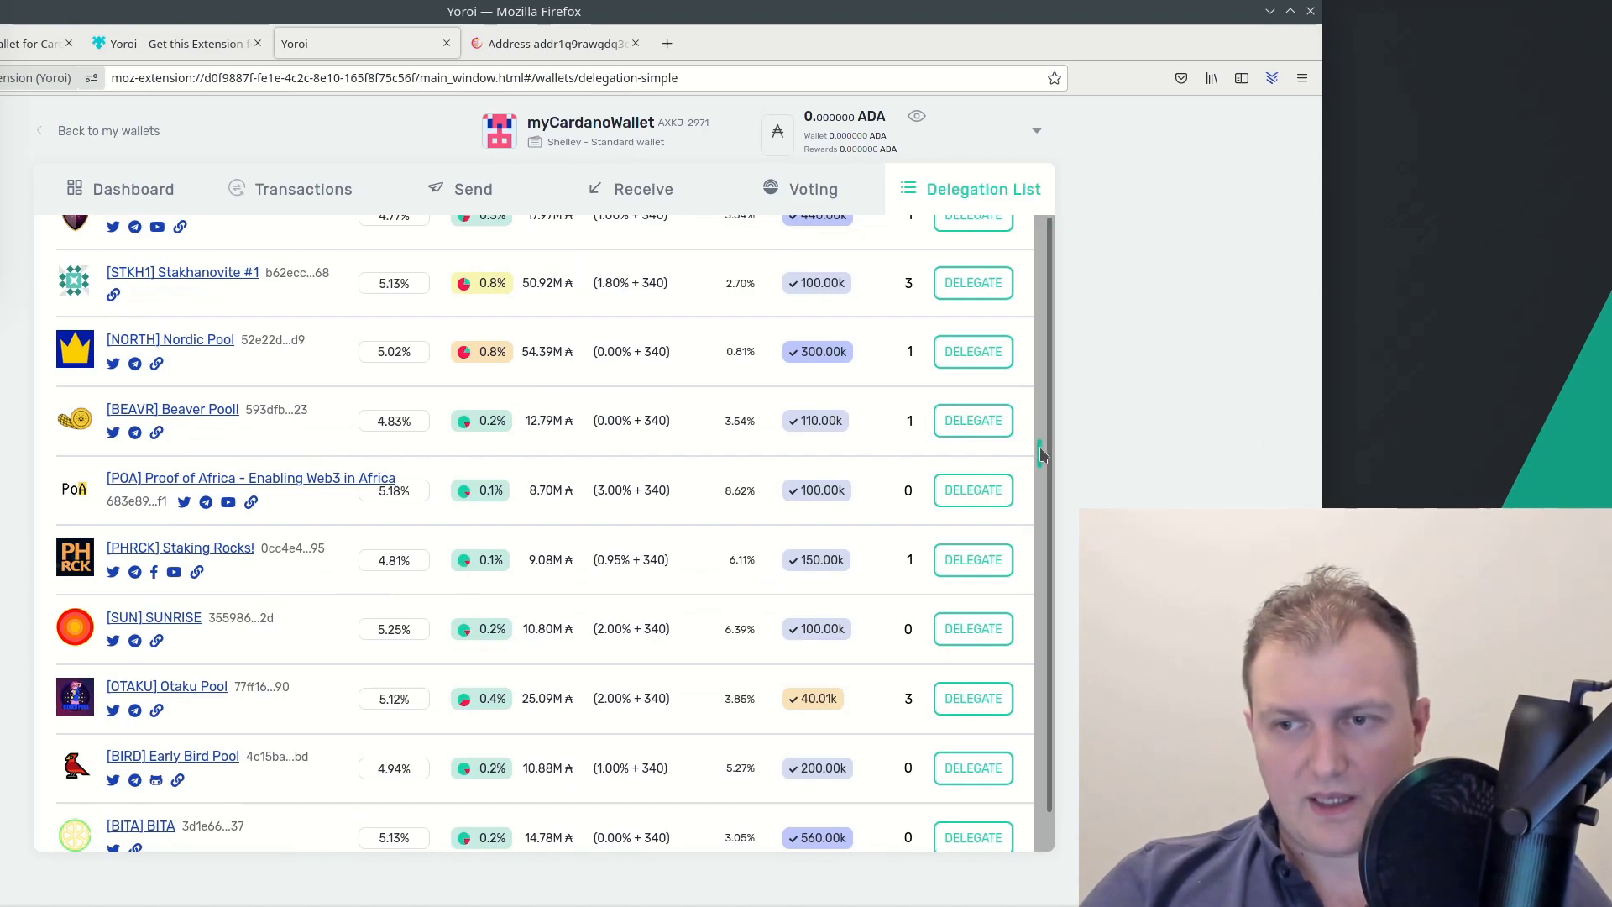
{"action": "left_click_drag", "start_coordinate": [1039, 453], "coordinate": [1041, 210]}
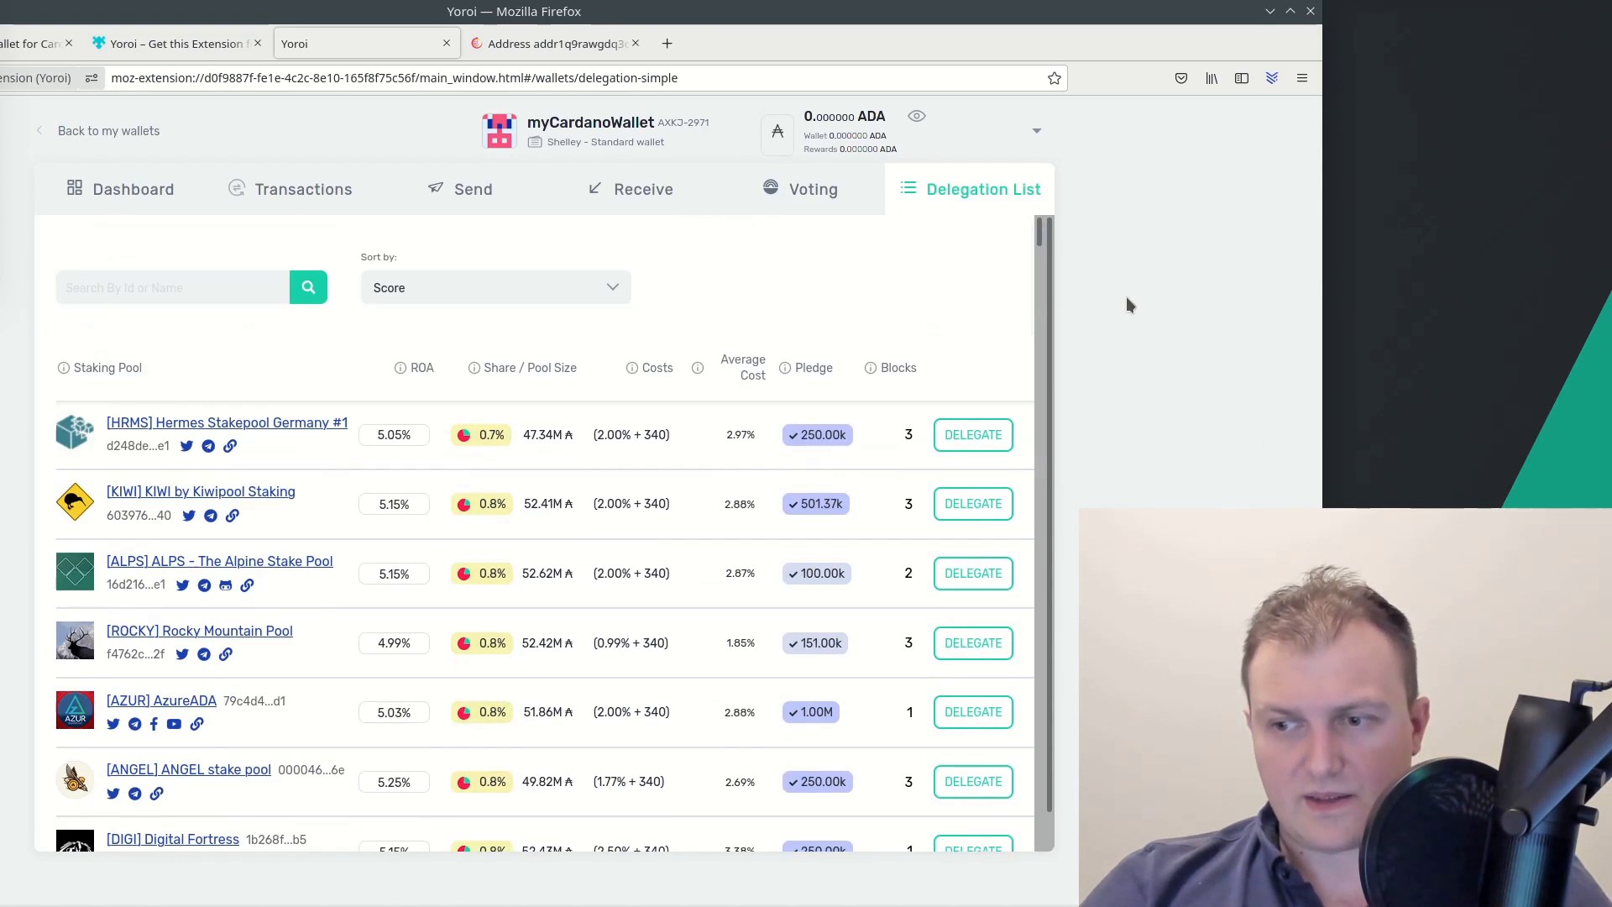
{"action": "left_click", "coordinate": [208, 291]}
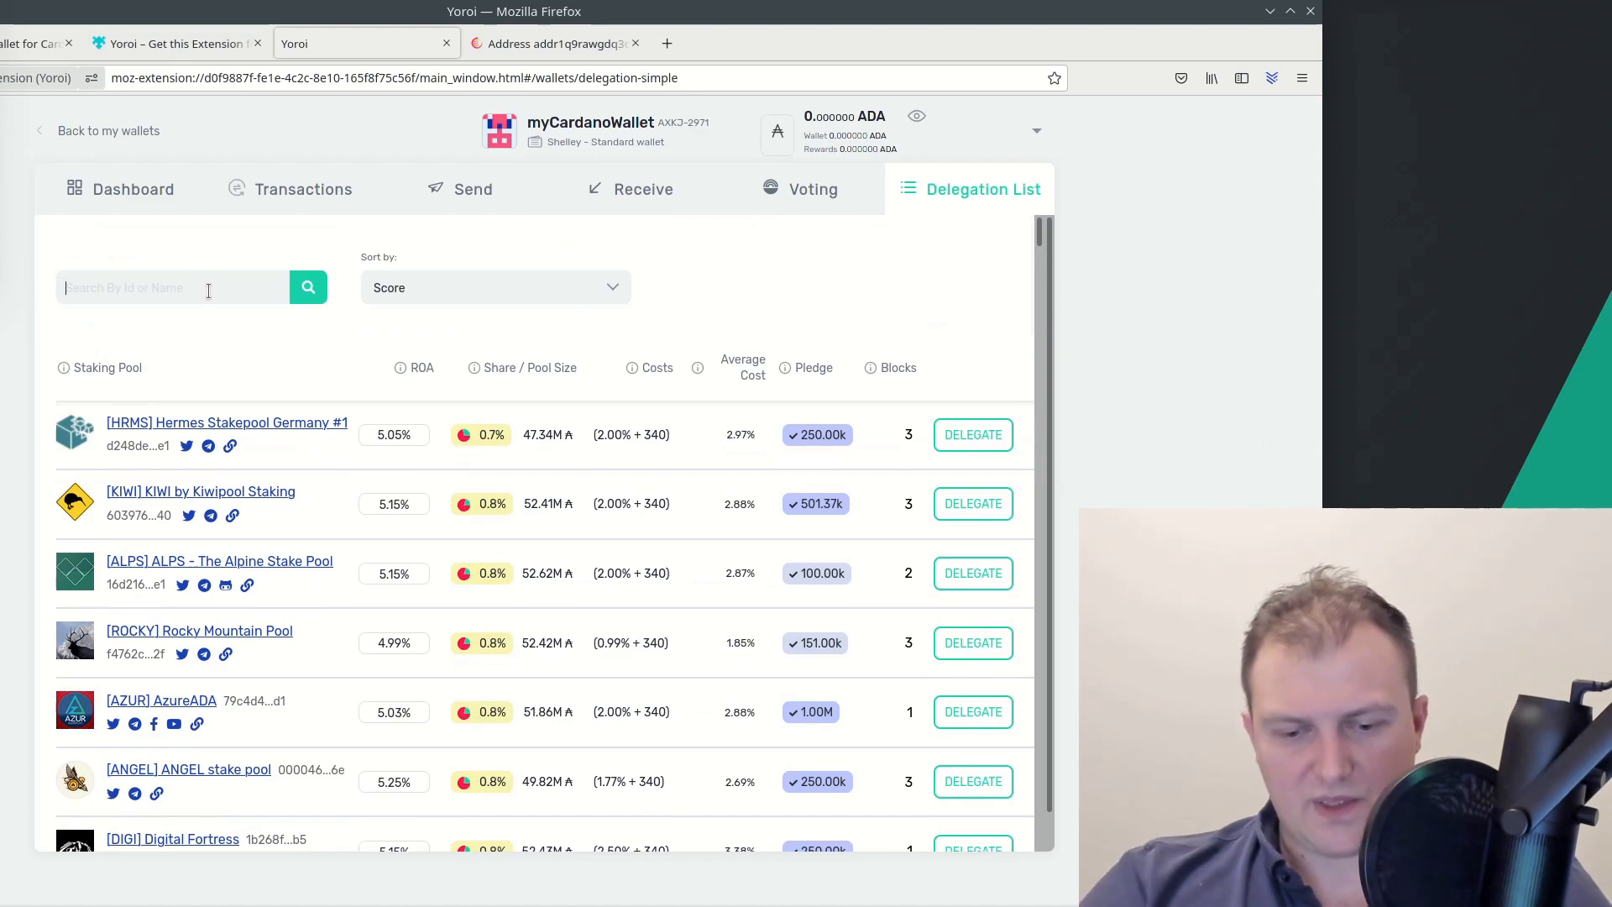
{"action": "type", "text": "PSB"}
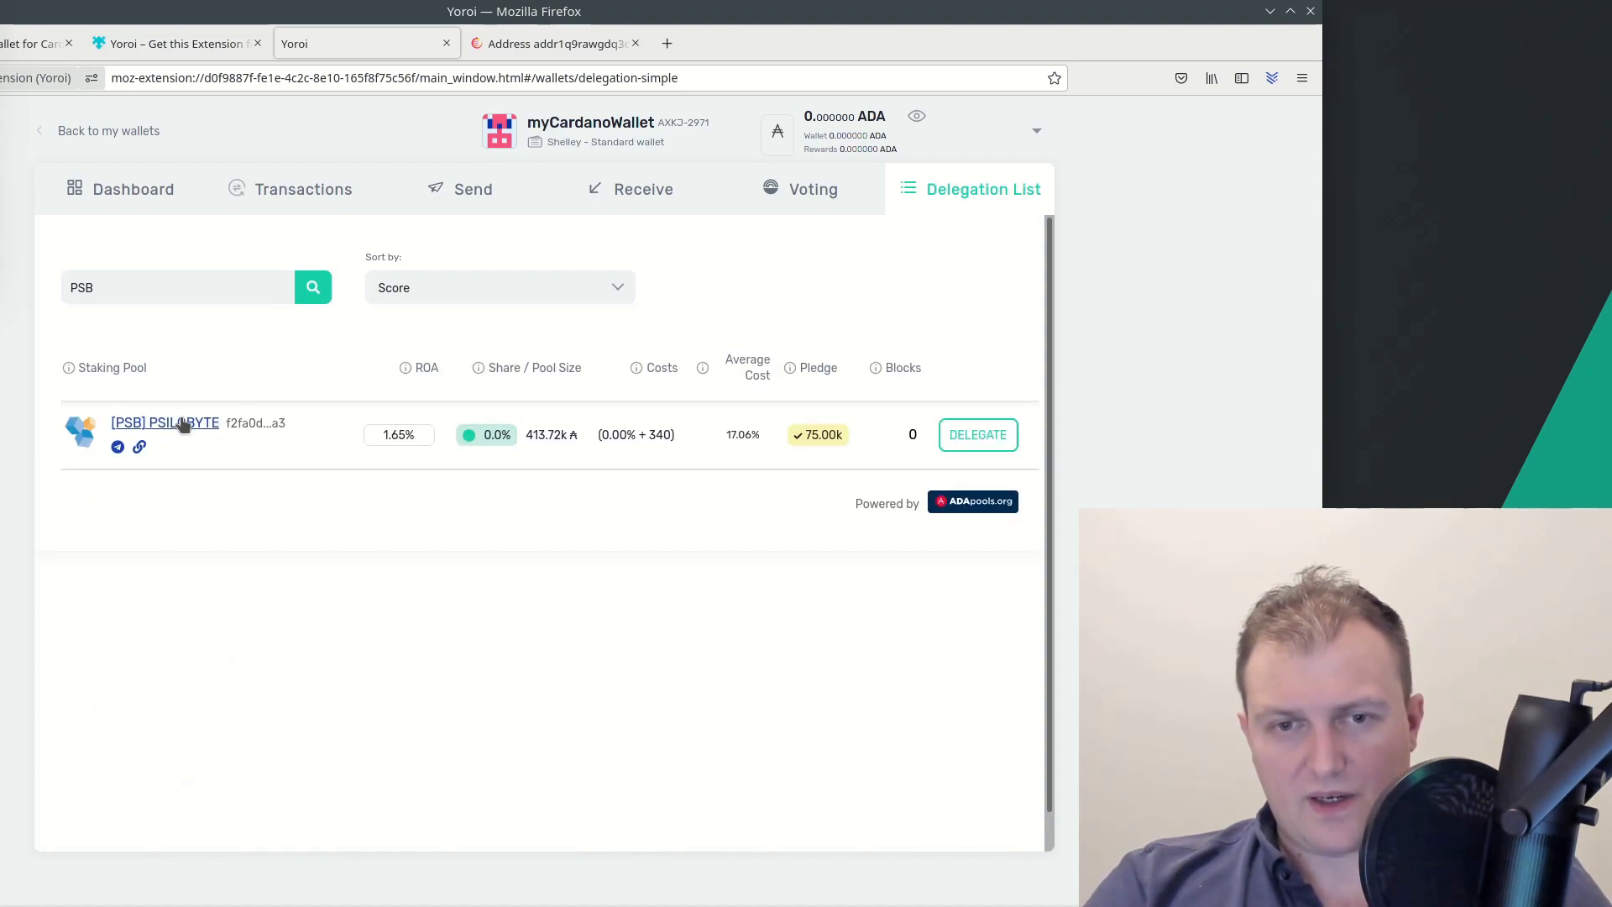
Attempt delegating to [PSB] PSILOBYTE, dismiss the 'Not enough funds' error, and return to the dashboard
{"action": "left_click", "coordinate": [1000, 442]}
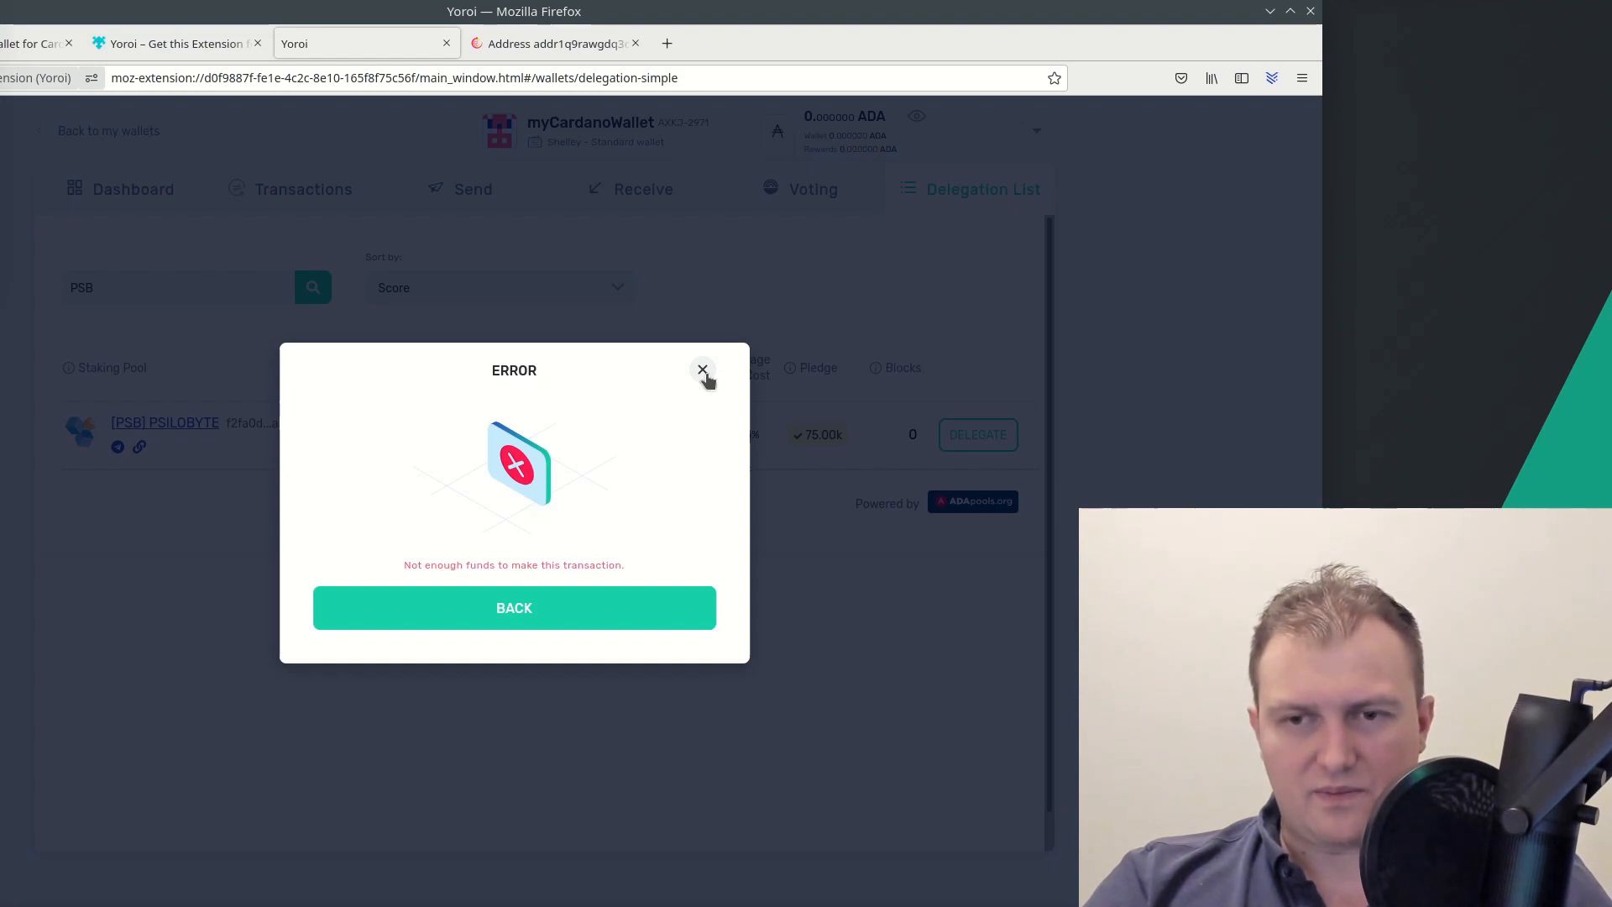
{"action": "left_click", "coordinate": [703, 370]}
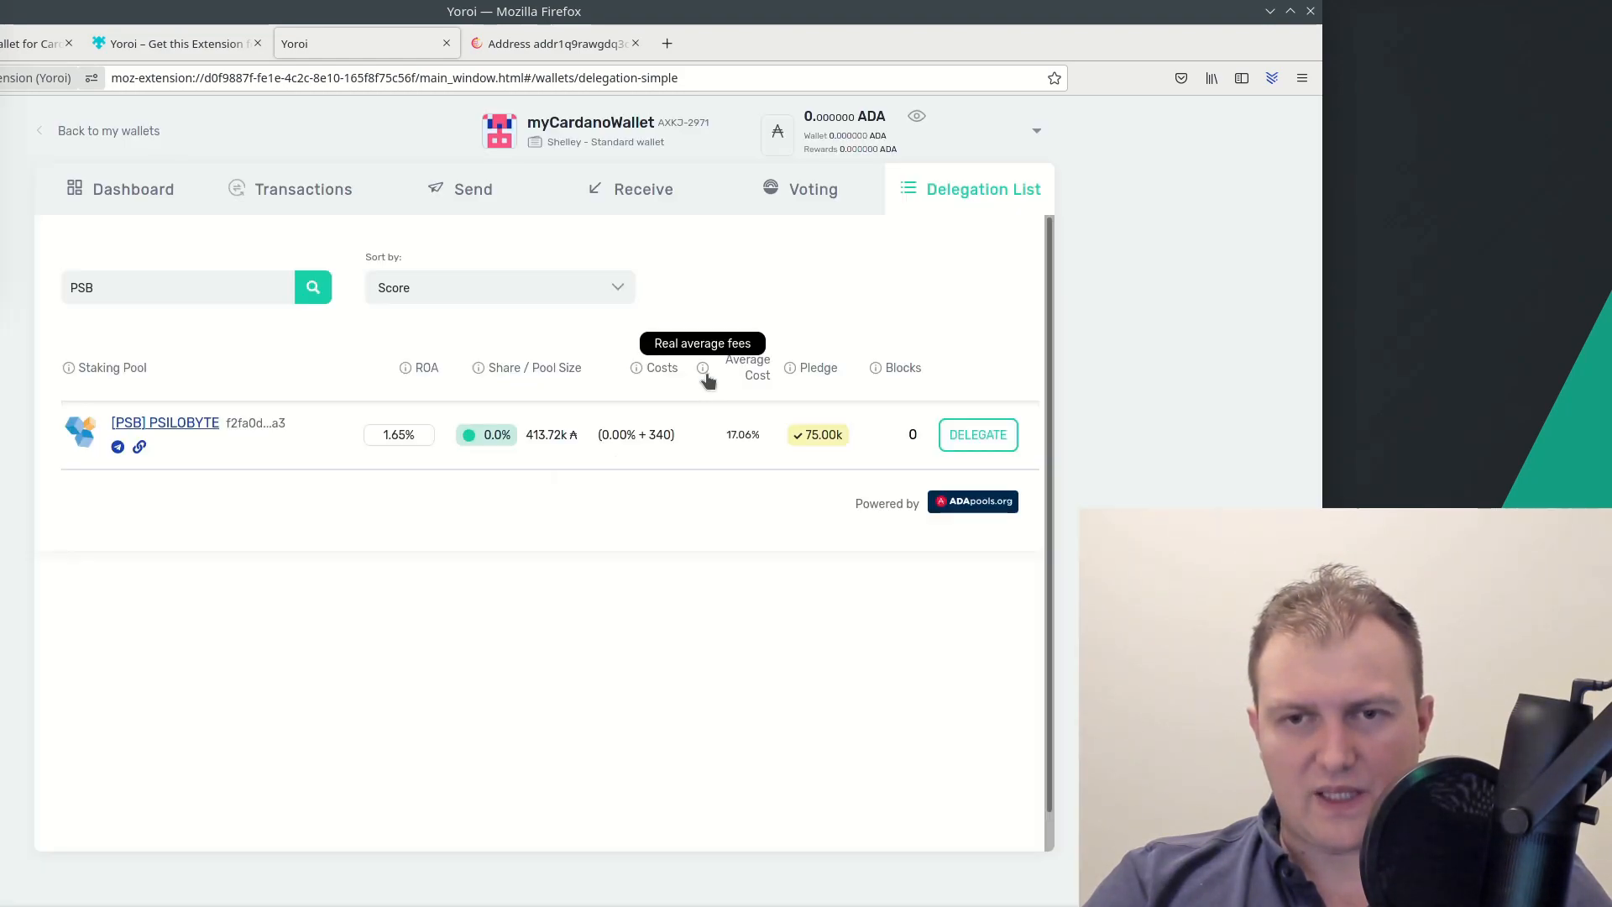
{"action": "left_click", "coordinate": [155, 203]}
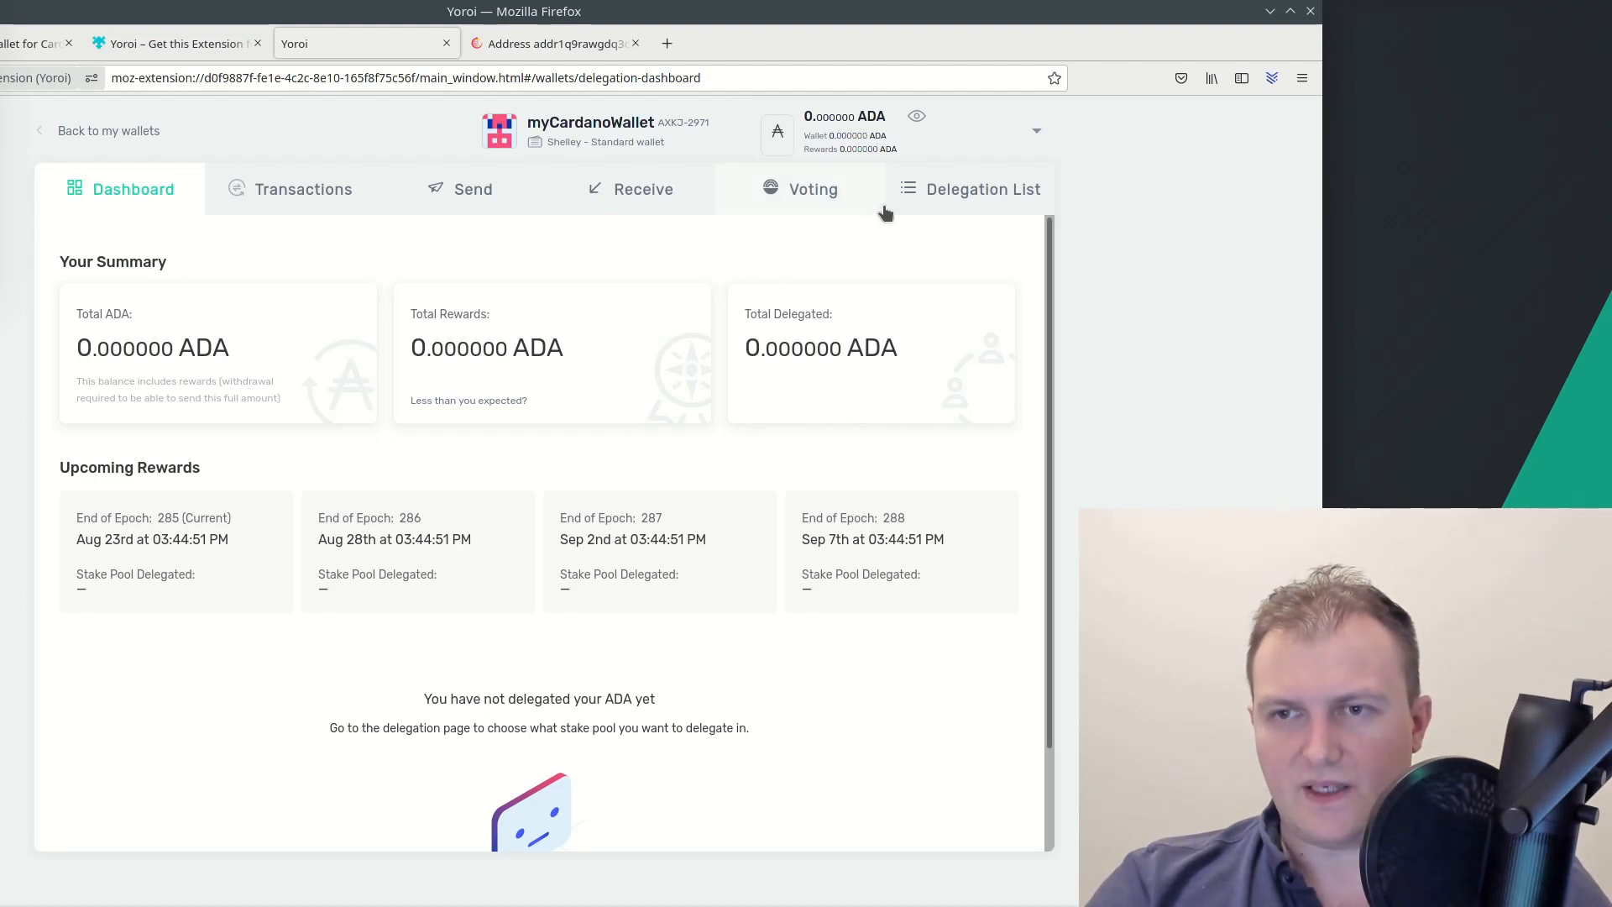
{"action": "left_click", "coordinate": [945, 194]}
{"action": "left_click", "coordinate": [167, 187]}
{"action": "double_click", "coordinate": [845, 369]}
{"action": "left_click", "coordinate": [845, 369]}
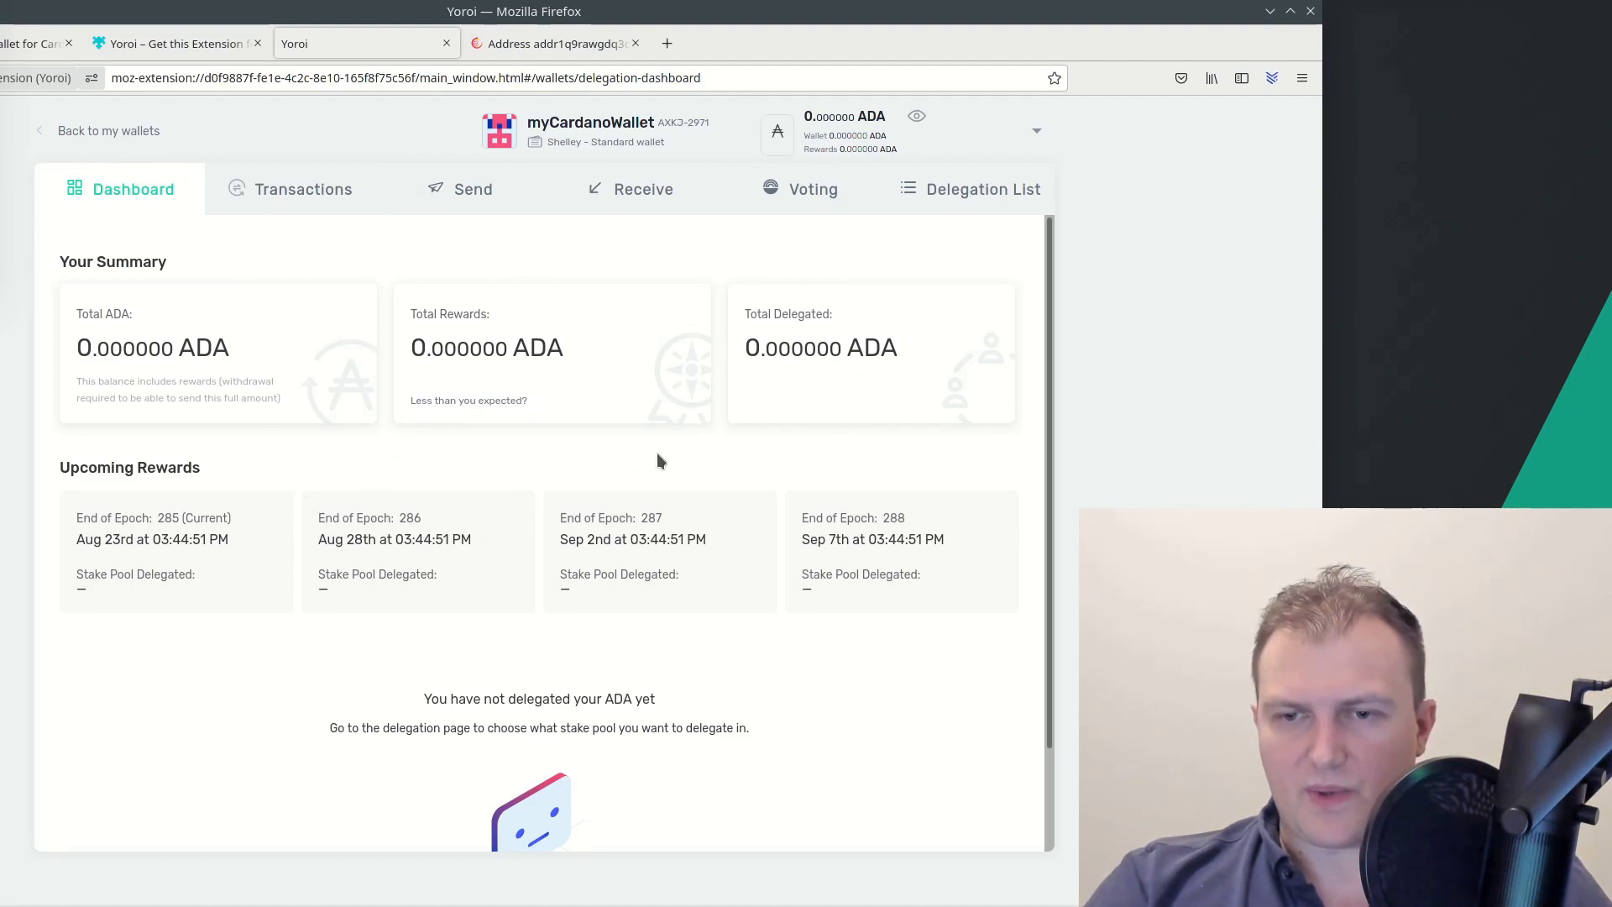
{"action": "left_click_drag", "start_coordinate": [78, 511], "coordinate": [244, 591]}
{"action": "left_click_drag", "start_coordinate": [342, 517], "coordinate": [482, 571]}
{"action": "left_click_drag", "start_coordinate": [585, 517], "coordinate": [757, 590]}
{"action": "left_click", "coordinate": [785, 631]}
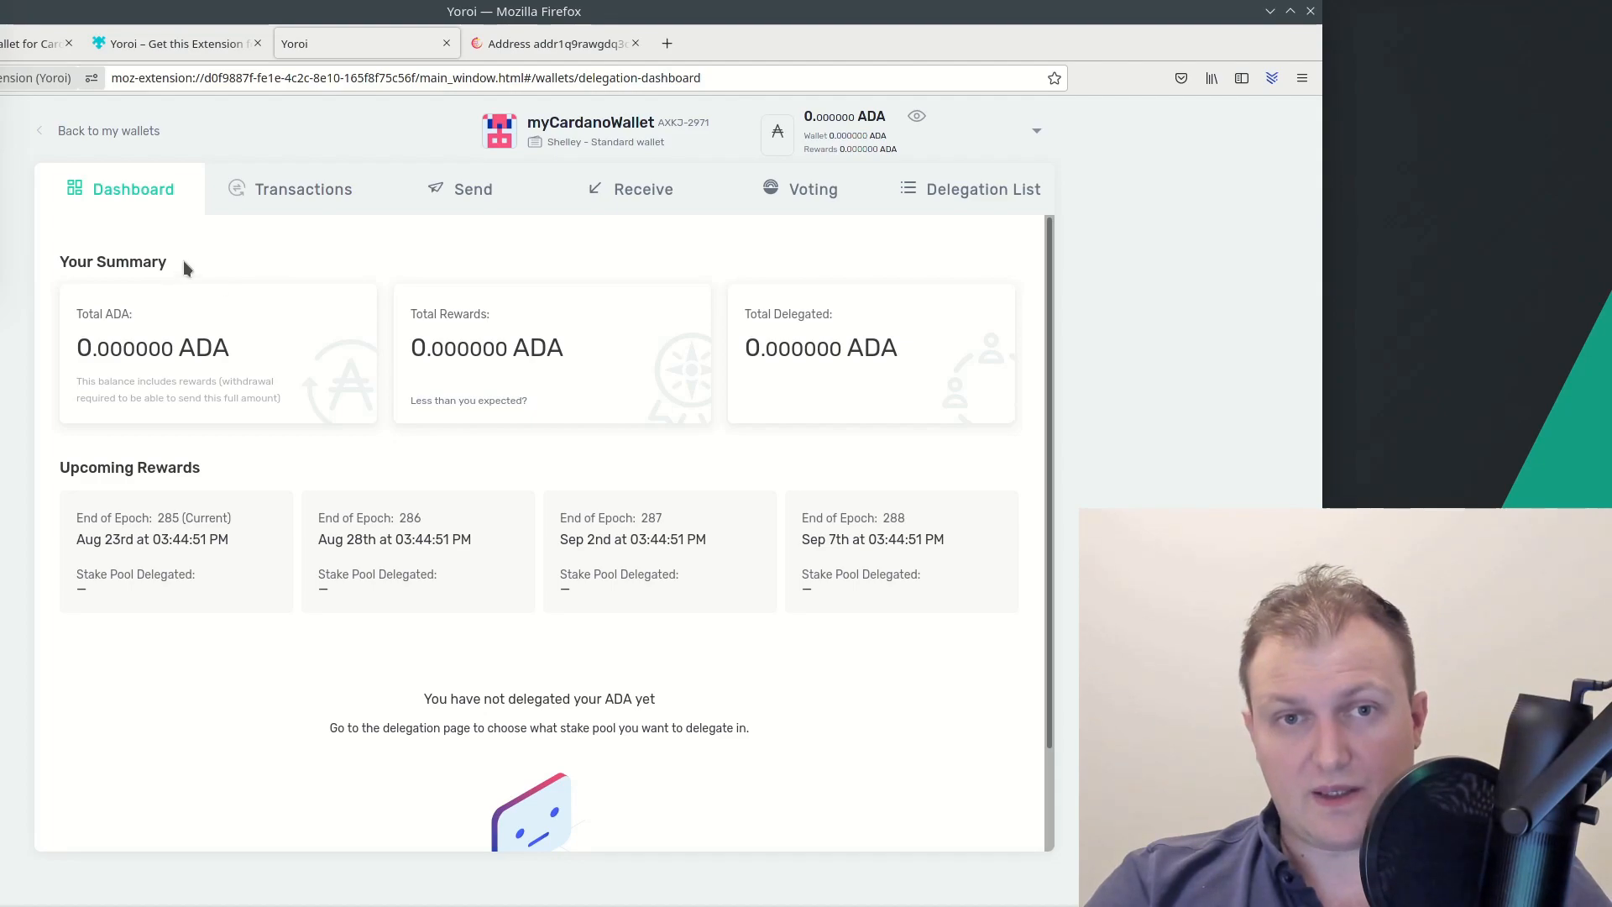
{"action": "left_click_drag", "start_coordinate": [264, 11], "coordinate": [532, 21]}
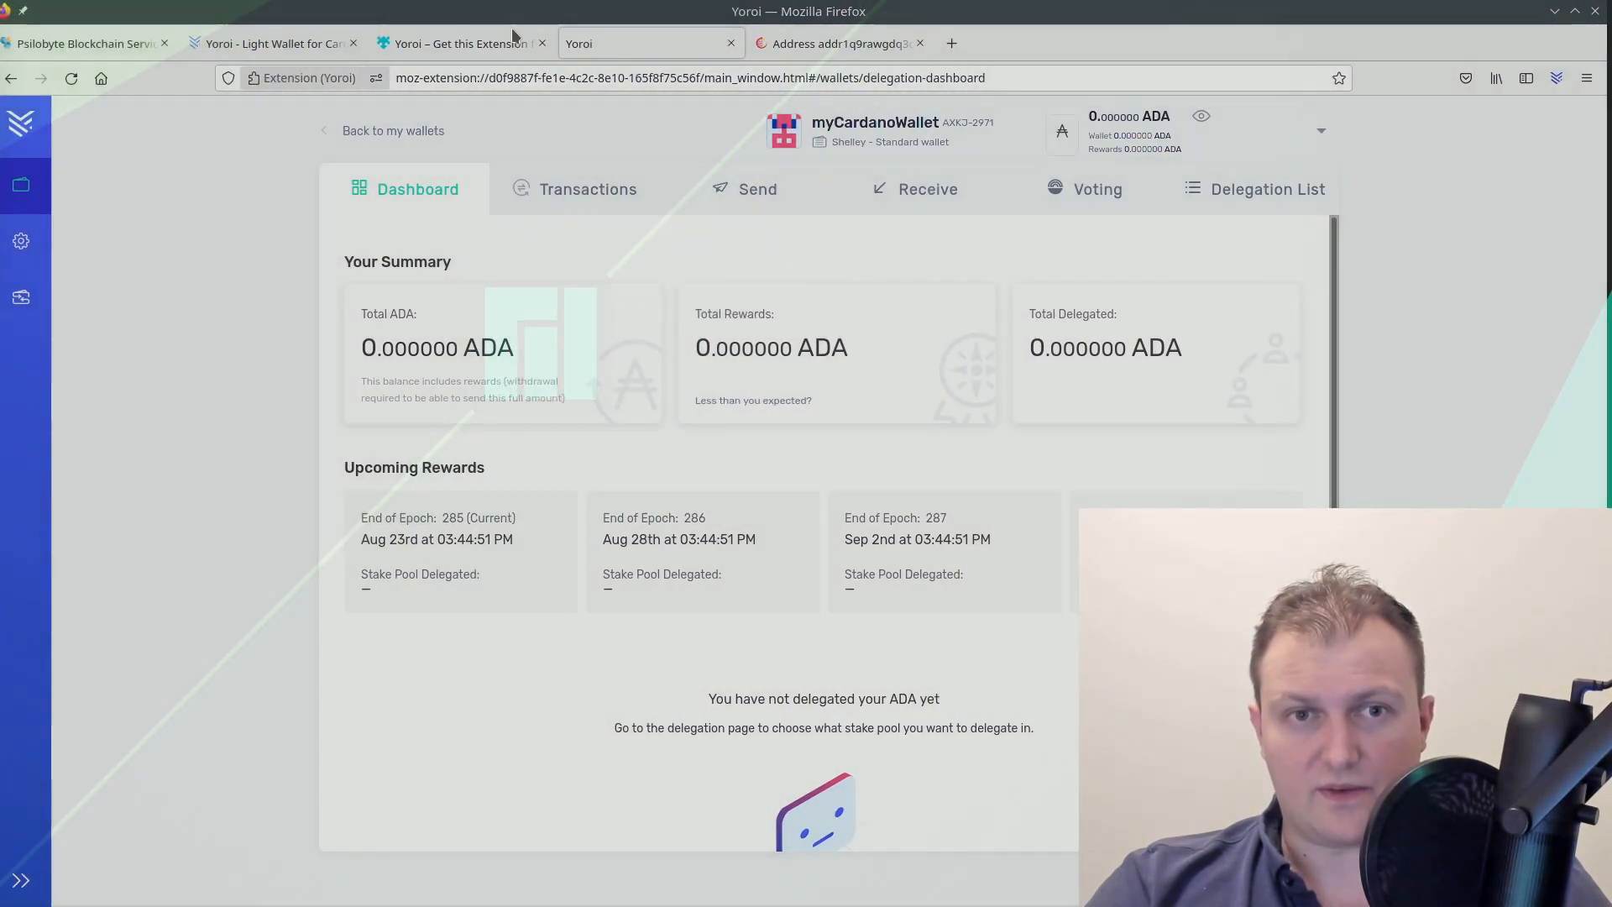
Switch to the Psilobyte Blockchain Services tab and scroll down through its staking and FAQ sections
{"action": "left_click", "coordinate": [137, 50]}
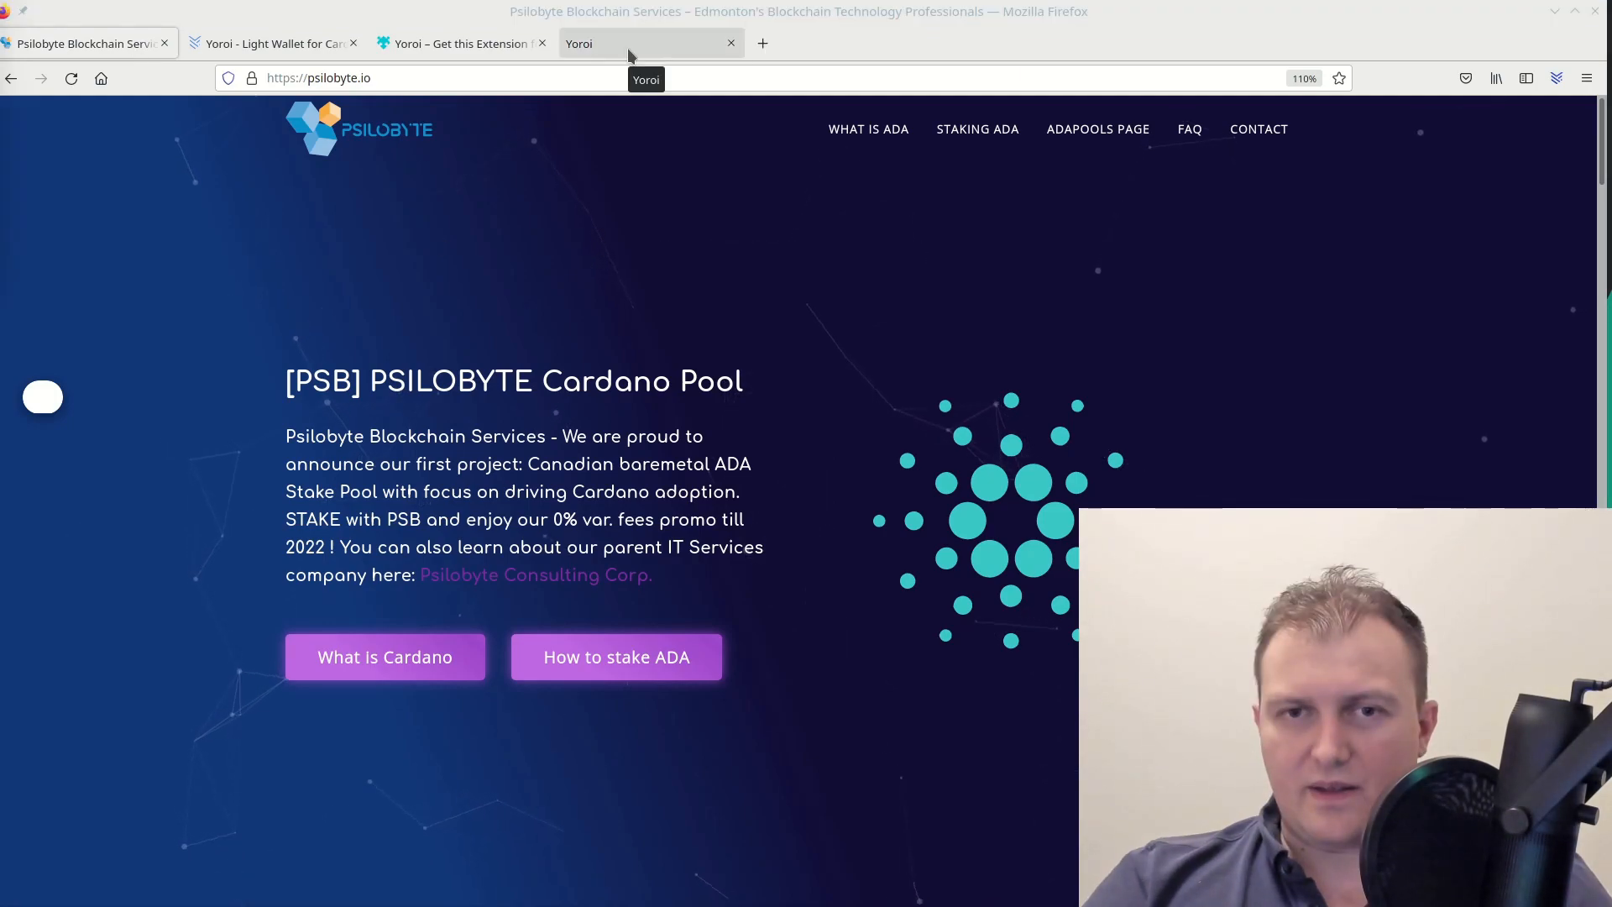
{"action": "scroll", "coordinate": [131, 546], "scroll_direction": "down", "scroll_amount": 15}
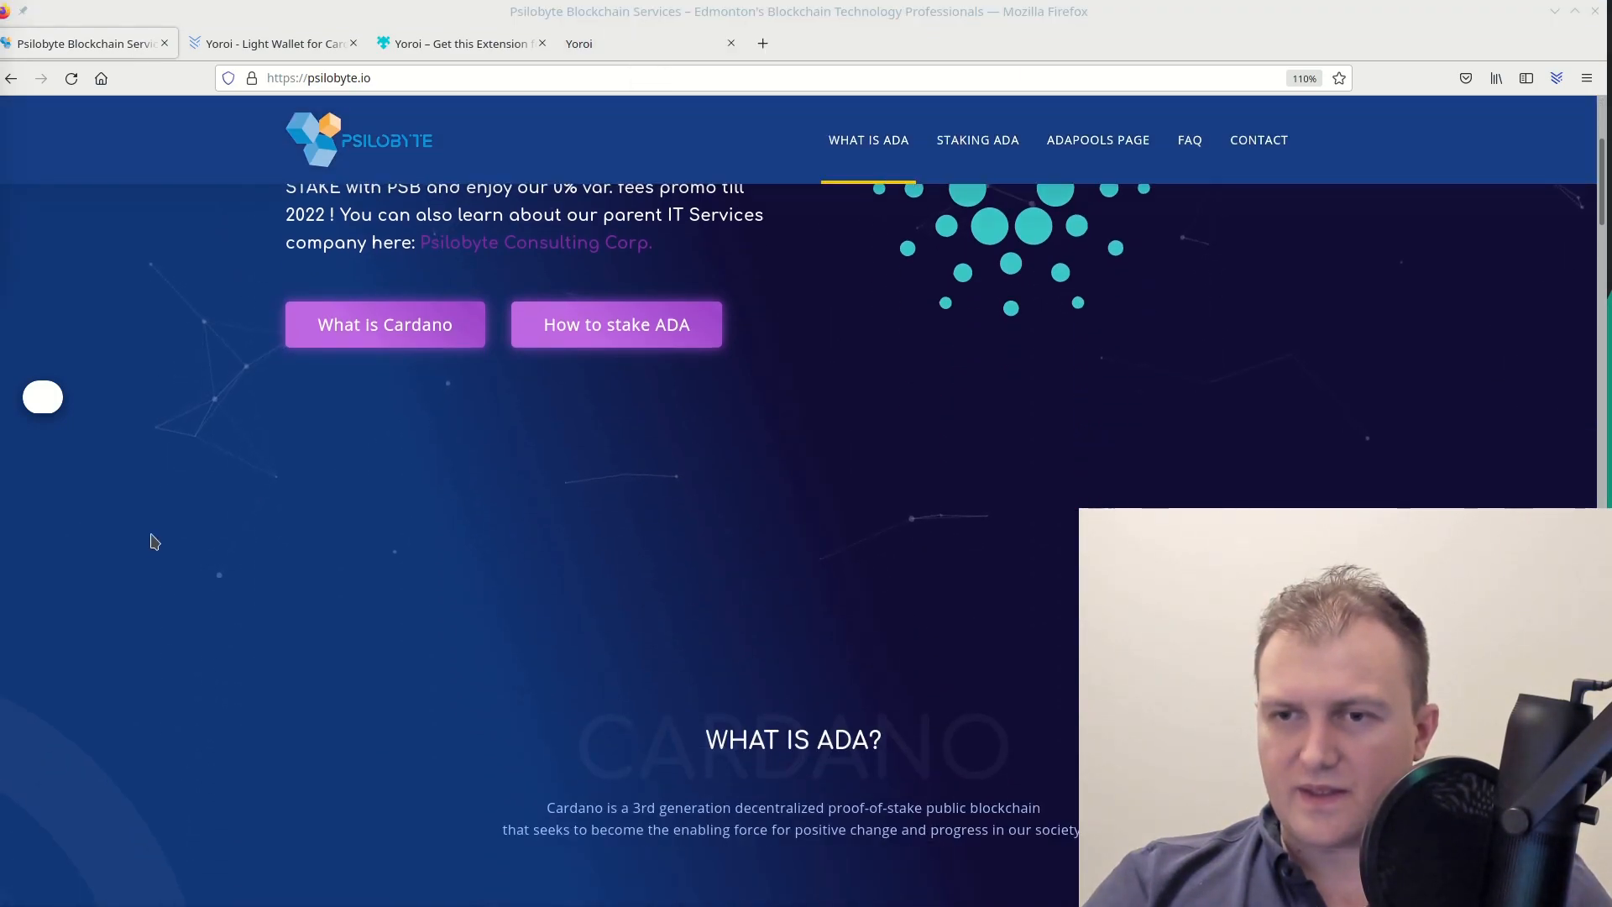
{"action": "scroll", "coordinate": [207, 546], "scroll_direction": "down", "scroll_amount": 15}
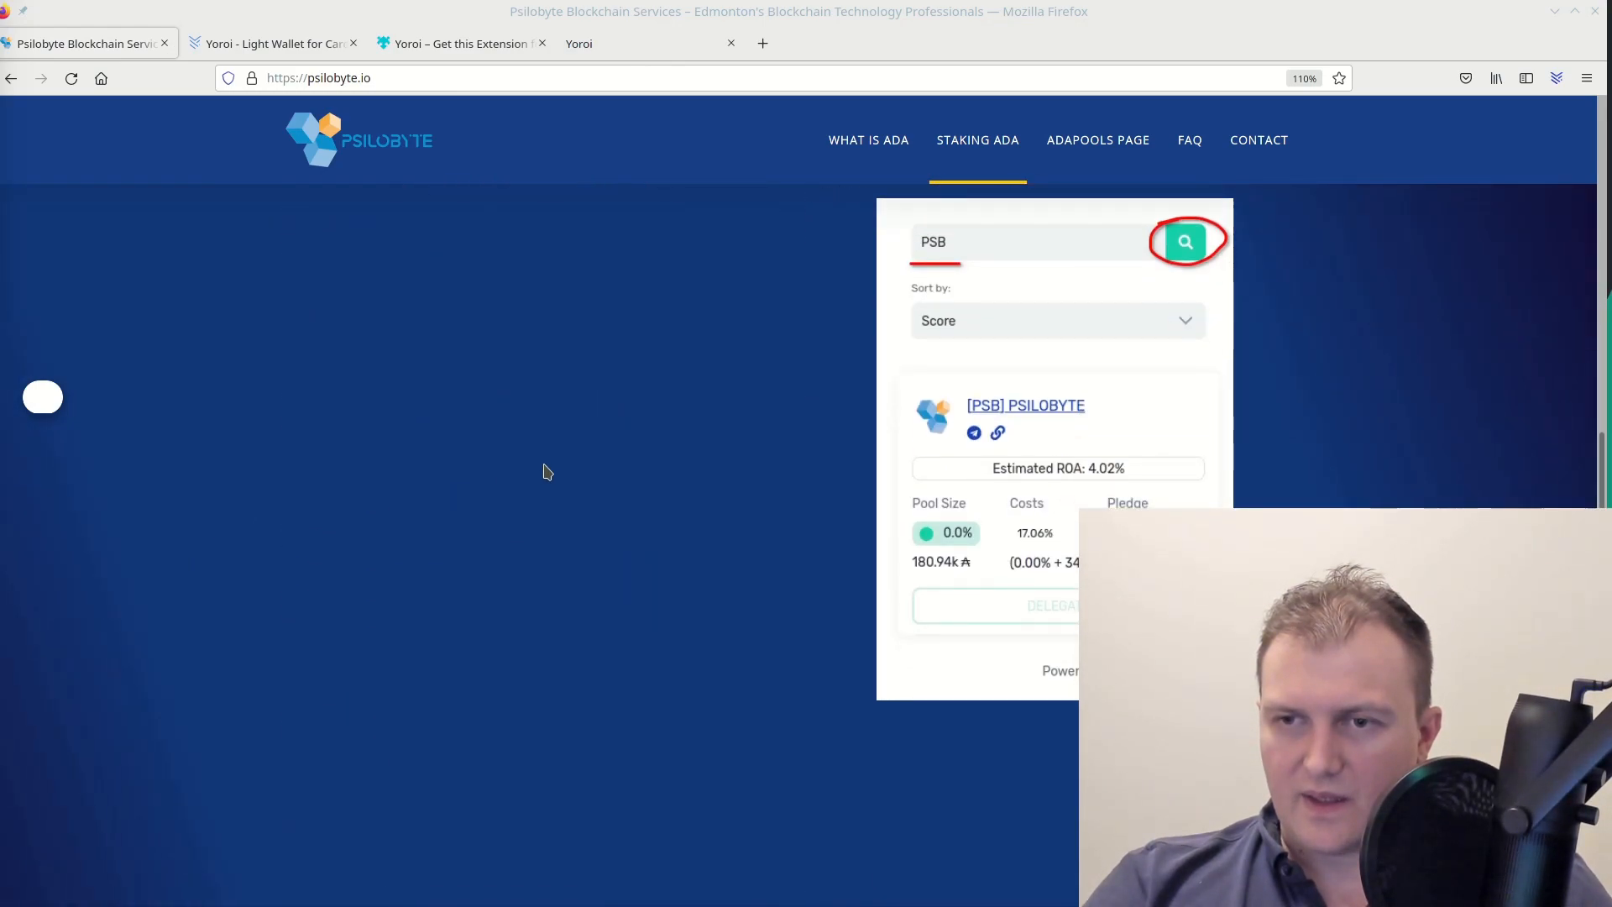
{"action": "scroll", "coordinate": [629, 443], "scroll_direction": "up", "scroll_amount": 8}
{"action": "scroll", "coordinate": [633, 444], "scroll_direction": "down", "scroll_amount": 9}
{"action": "scroll", "coordinate": [633, 443], "scroll_direction": "down", "scroll_amount": 5}
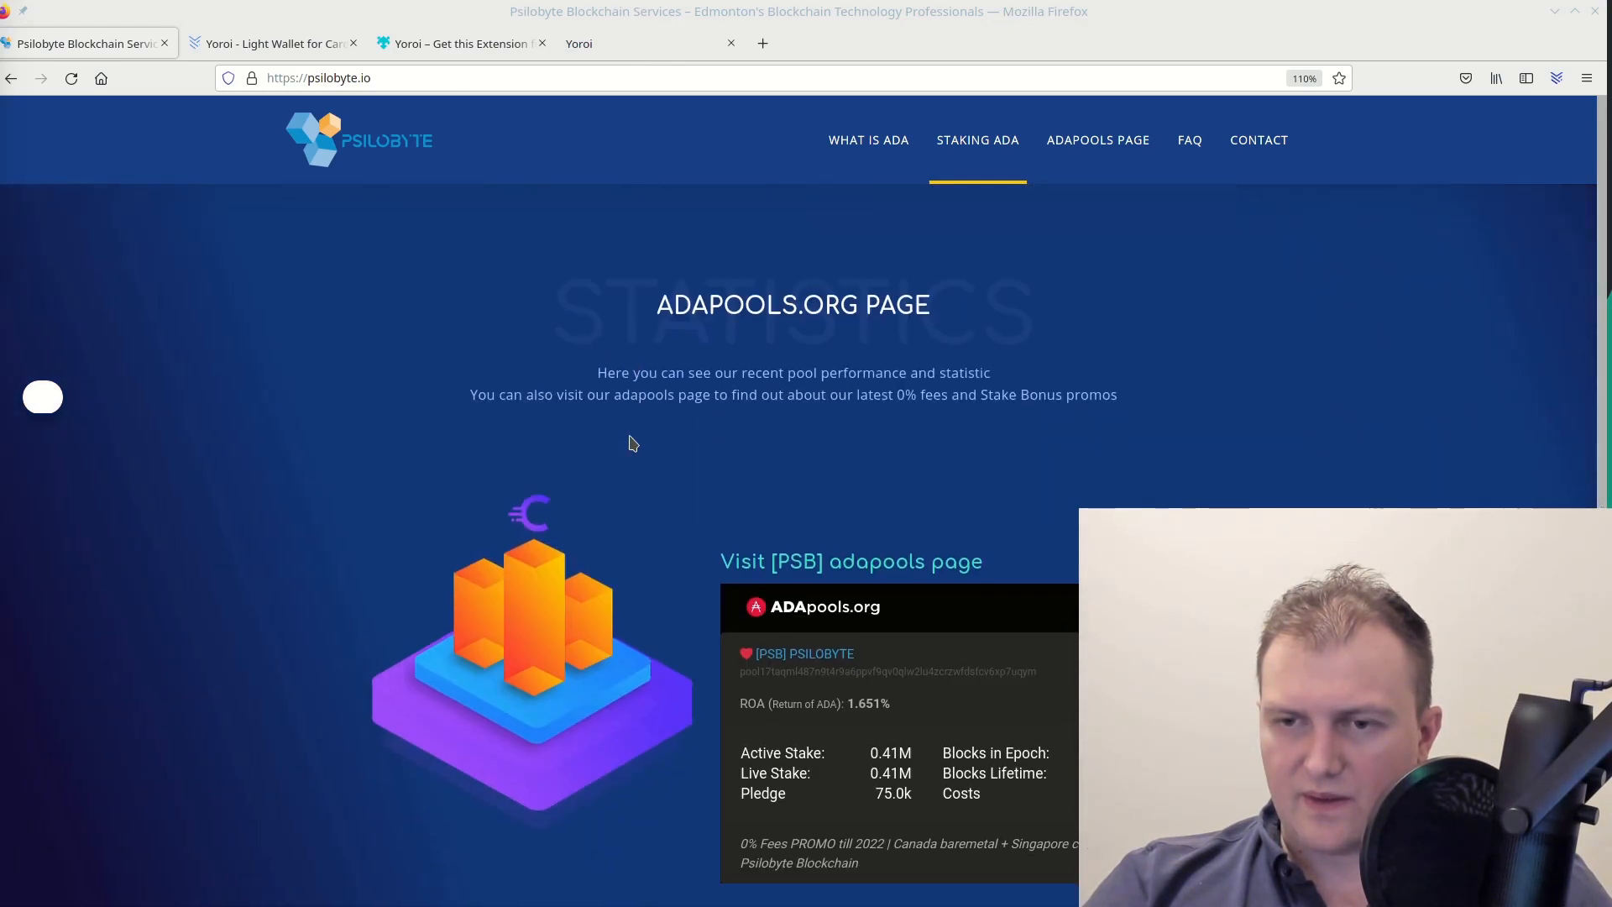
{"action": "scroll", "coordinate": [634, 442], "scroll_direction": "down", "scroll_amount": 8}
{"action": "scroll", "coordinate": [635, 440], "scroll_direction": "down", "scroll_amount": 10}
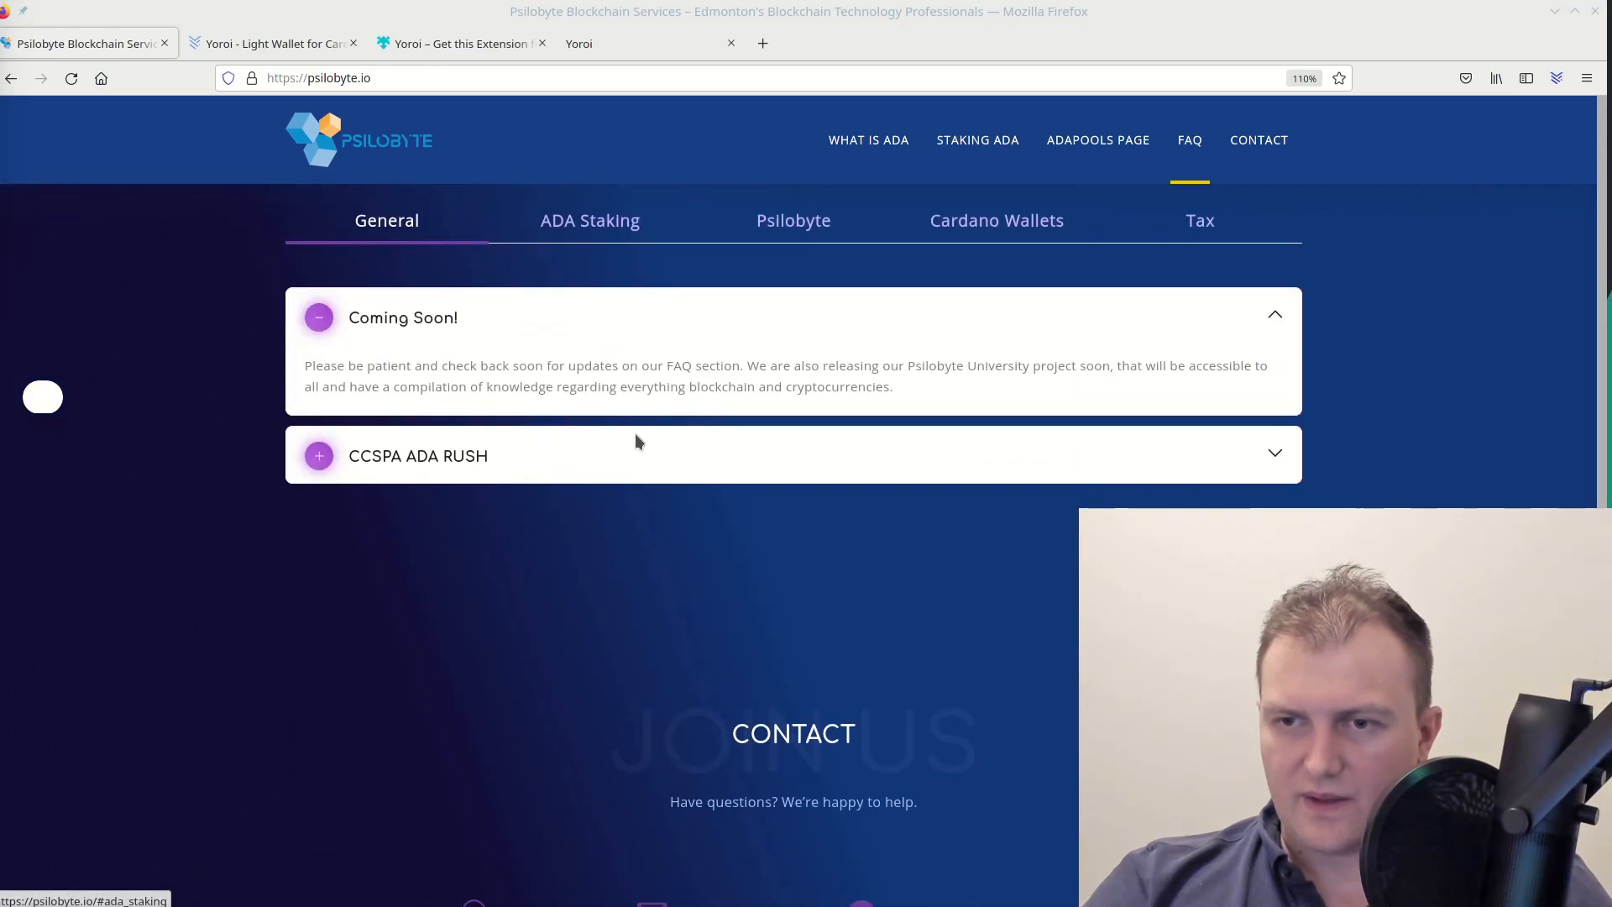
Highlight the pool's Telegram link and phone number in the contact section
{"action": "left_click_drag", "start_coordinate": [1145, 361], "coordinate": [881, 361]}
{"action": "left_click", "coordinate": [1246, 387]}
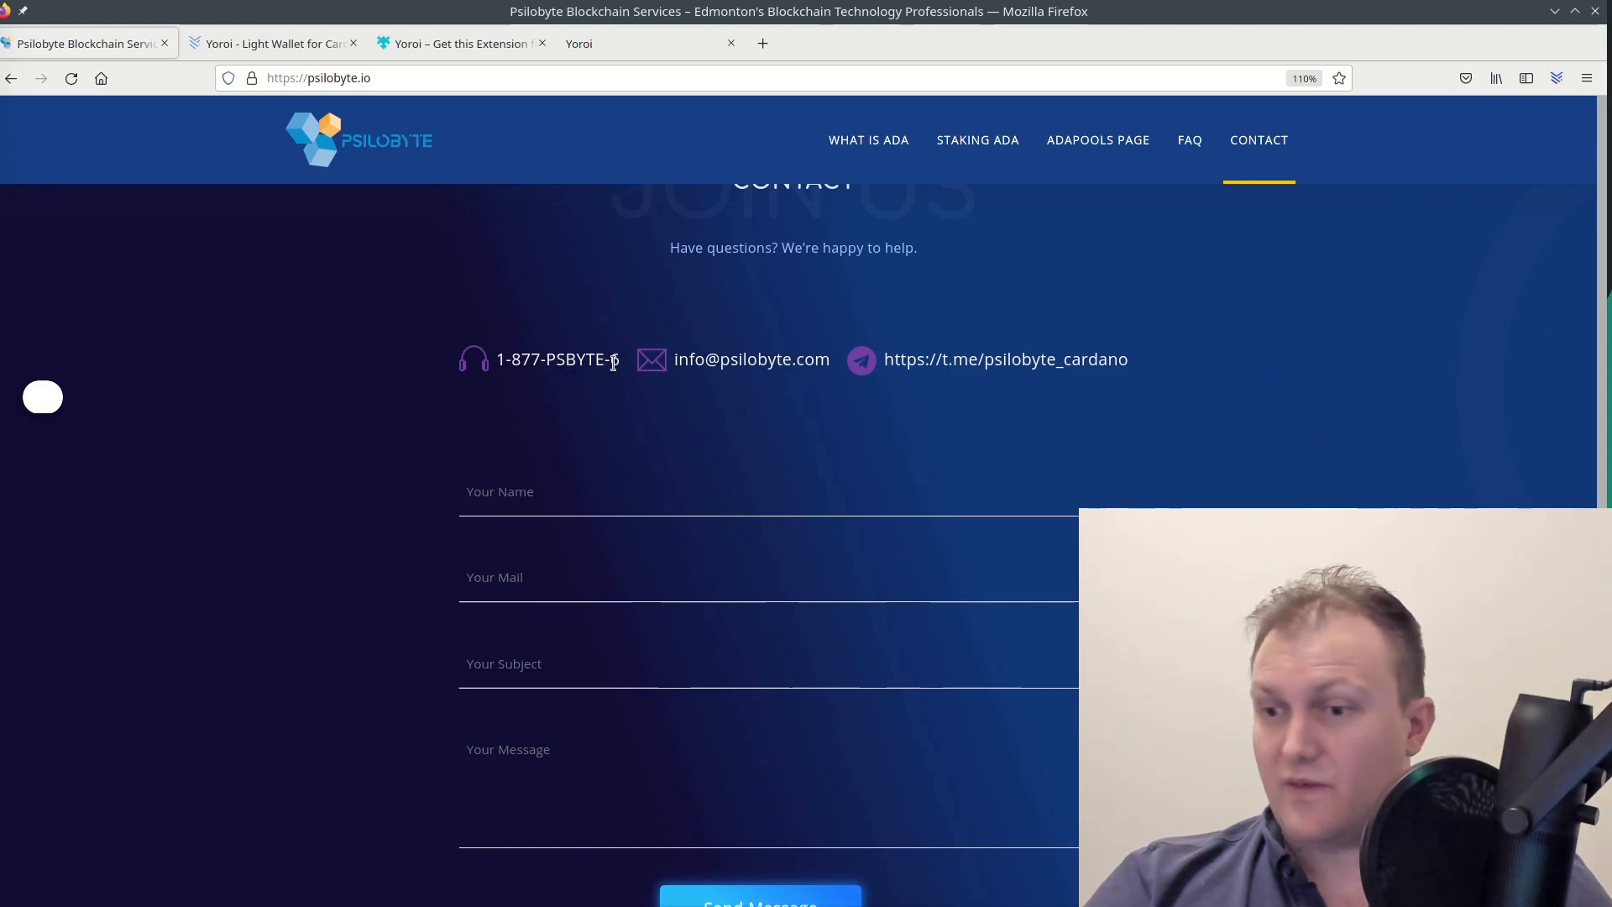
{"action": "left_click_drag", "start_coordinate": [619, 361], "coordinate": [511, 361]}
{"action": "left_click", "coordinate": [579, 405]}
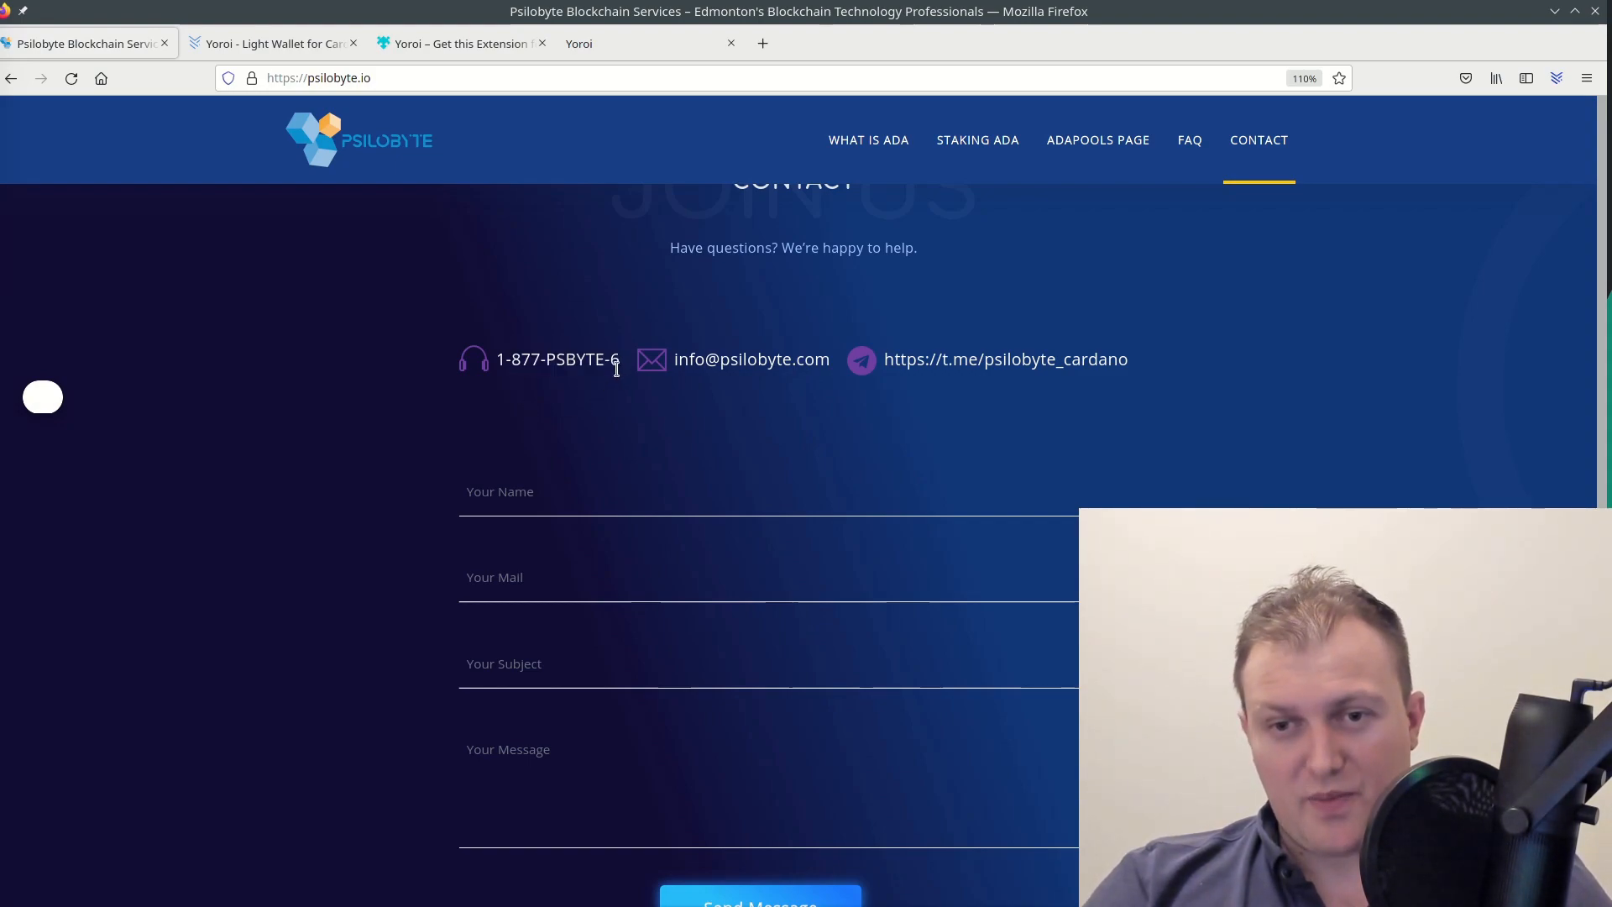
{"action": "left_click_drag", "start_coordinate": [622, 367], "coordinate": [545, 362]}
{"action": "left_click", "coordinate": [564, 388]}
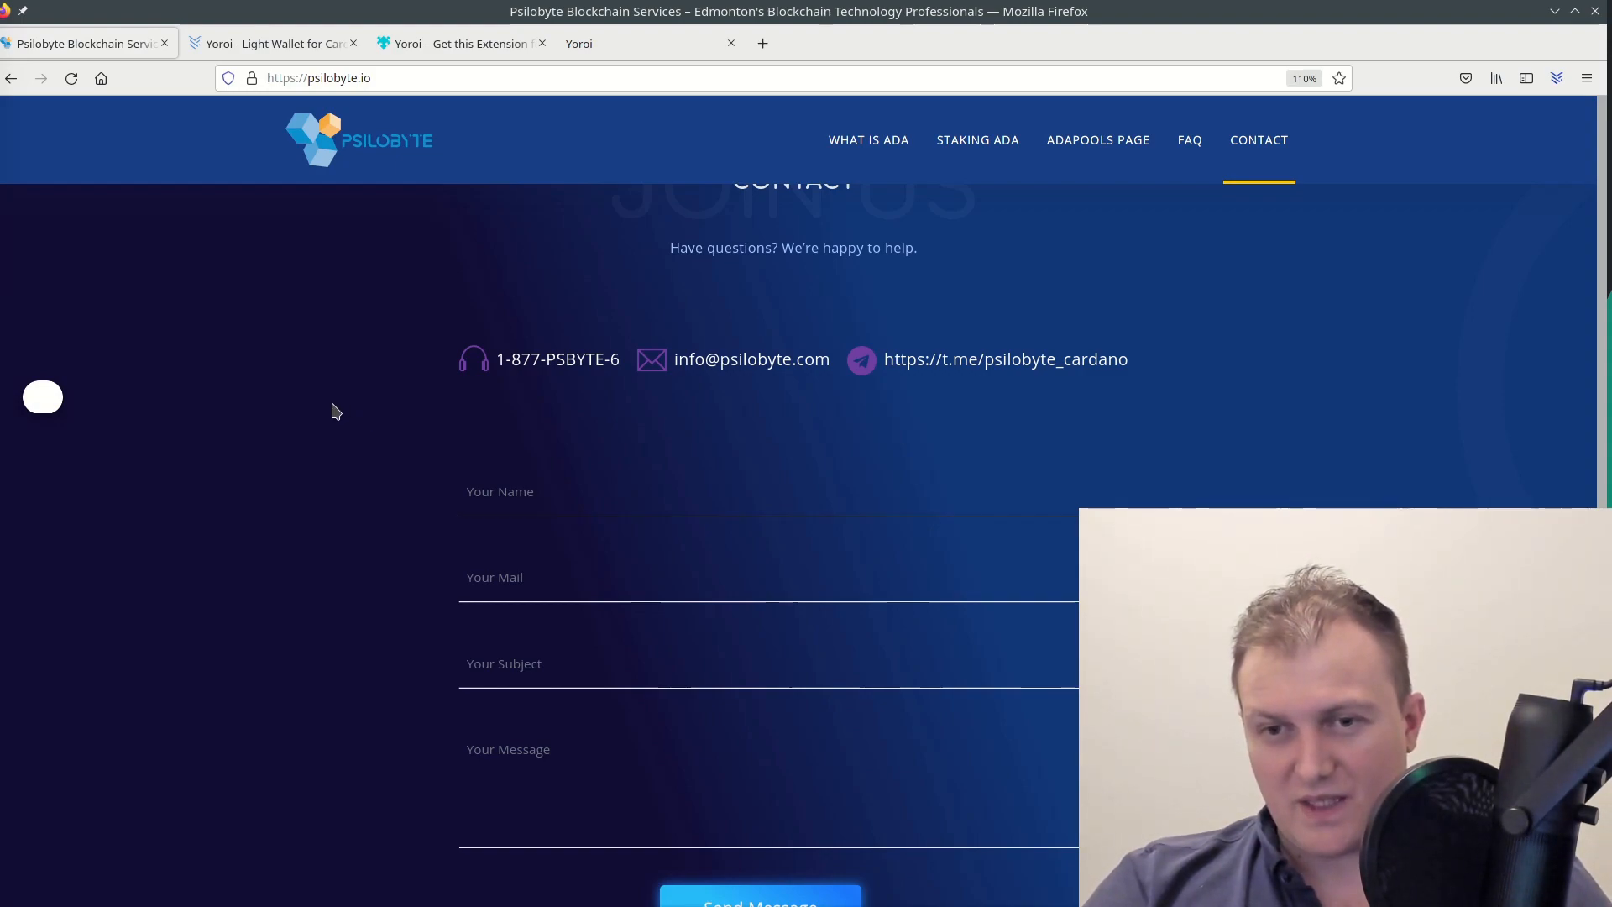
Scroll on down to the footer describing Psilobyte's mission to drive Cardano adoption
{"action": "scroll", "coordinate": [325, 425], "scroll_direction": "down", "scroll_amount": 5}
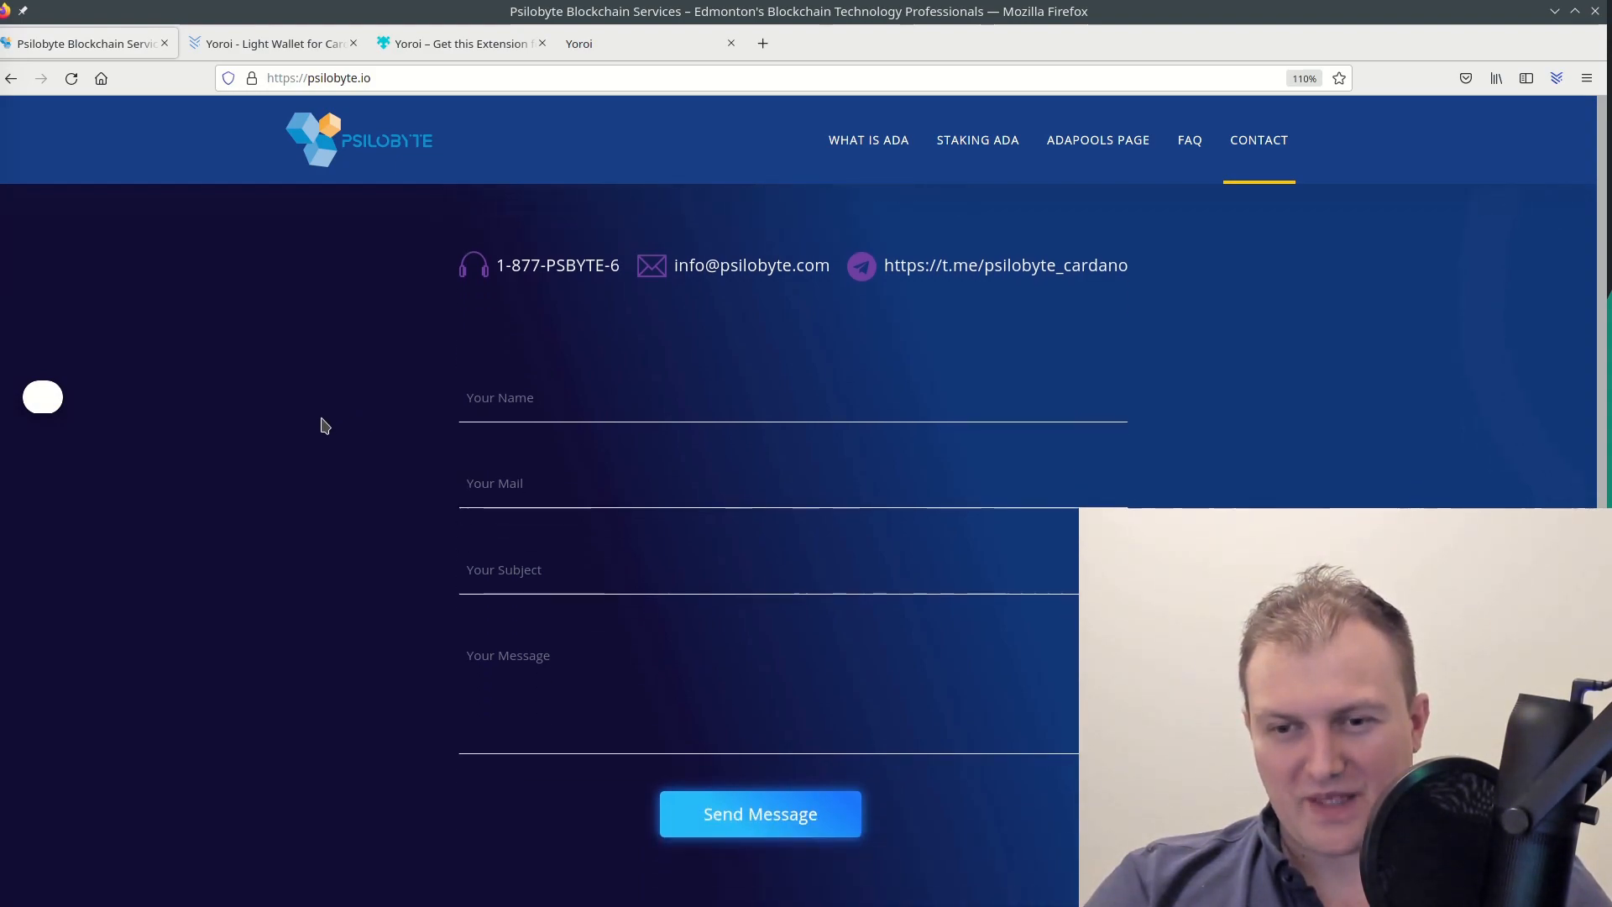
{"action": "scroll", "coordinate": [325, 425], "scroll_direction": "up", "scroll_amount": 2}
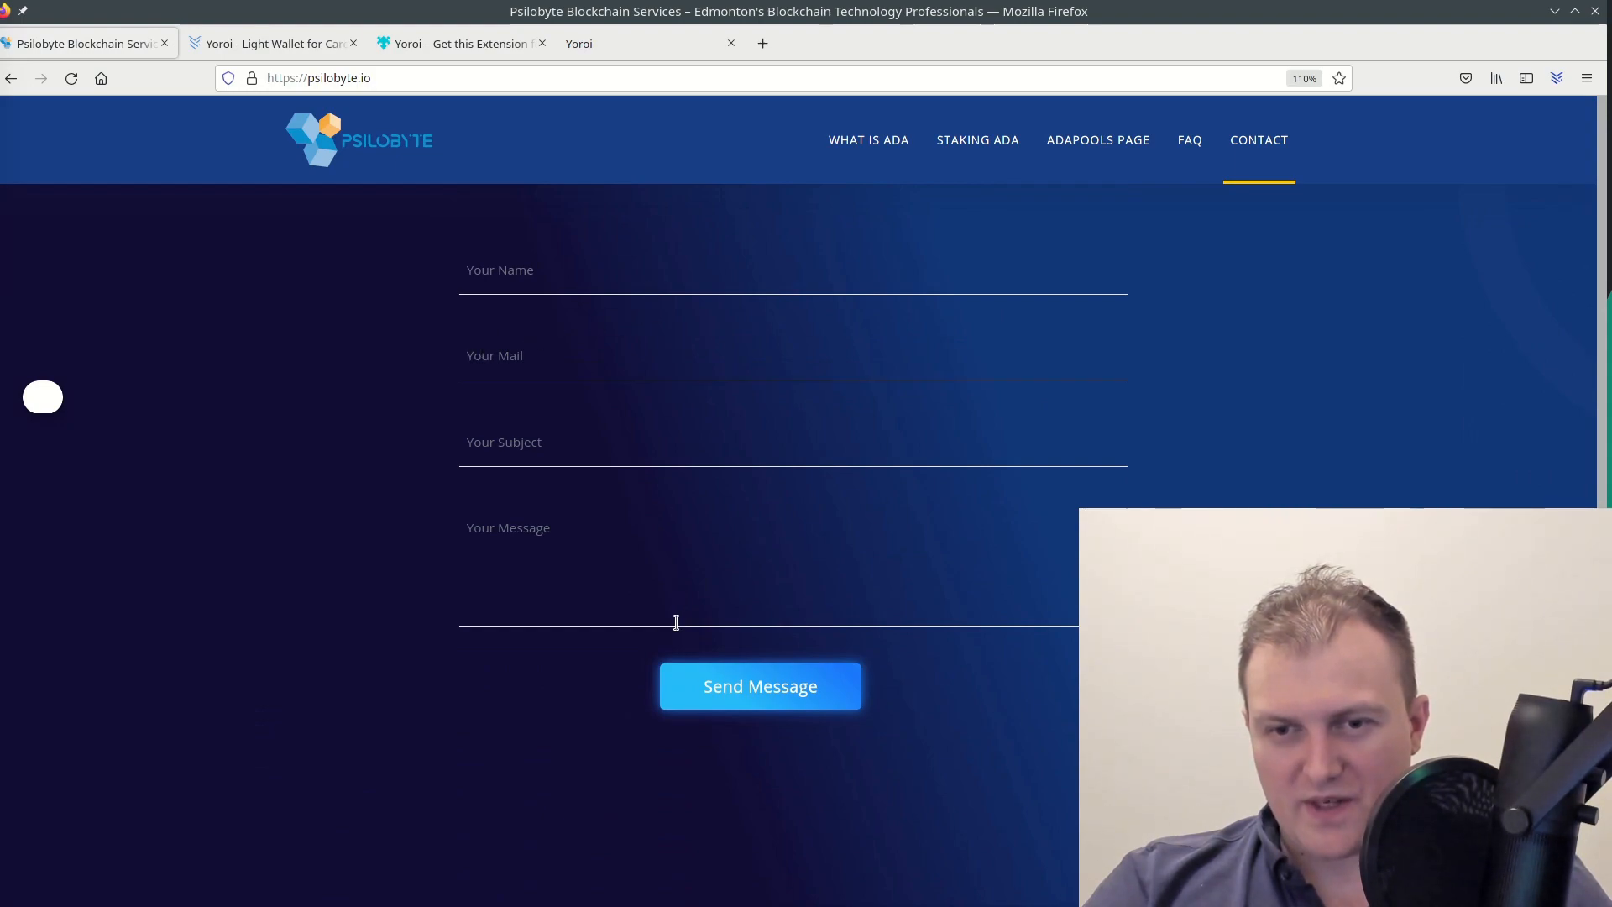
{"action": "scroll", "coordinate": [319, 537], "scroll_direction": "down", "scroll_amount": 3}
{"action": "scroll", "coordinate": [399, 506], "scroll_direction": "down", "scroll_amount": 2}
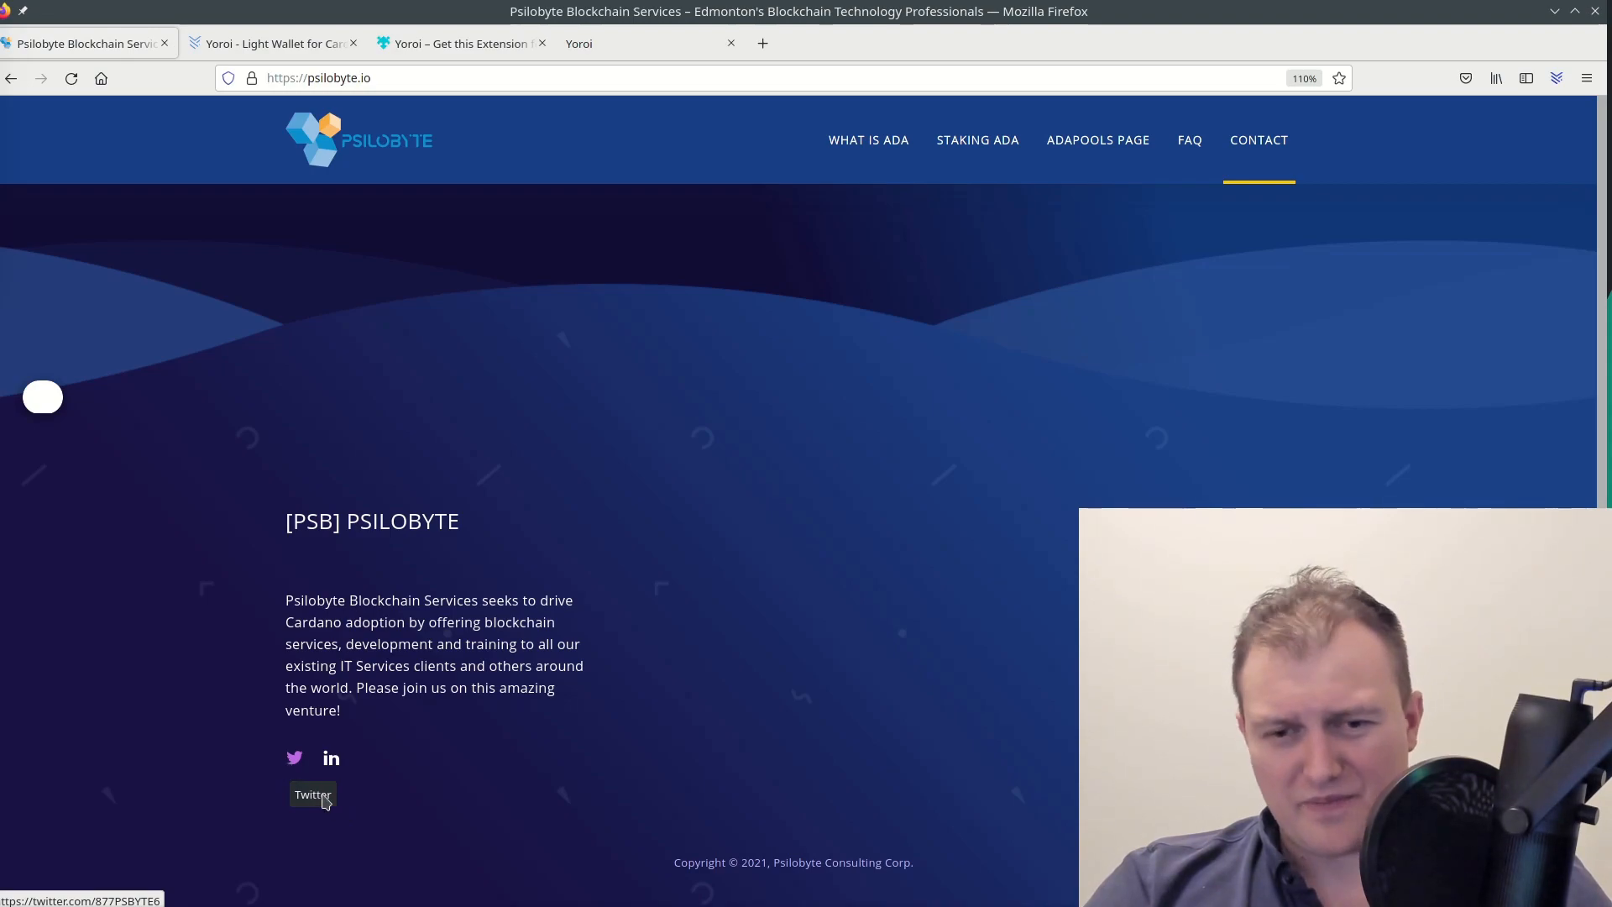
Open Psilobyte's Twitter profile from the site footer and close the sign-in prompt
{"action": "left_click", "coordinate": [295, 761]}
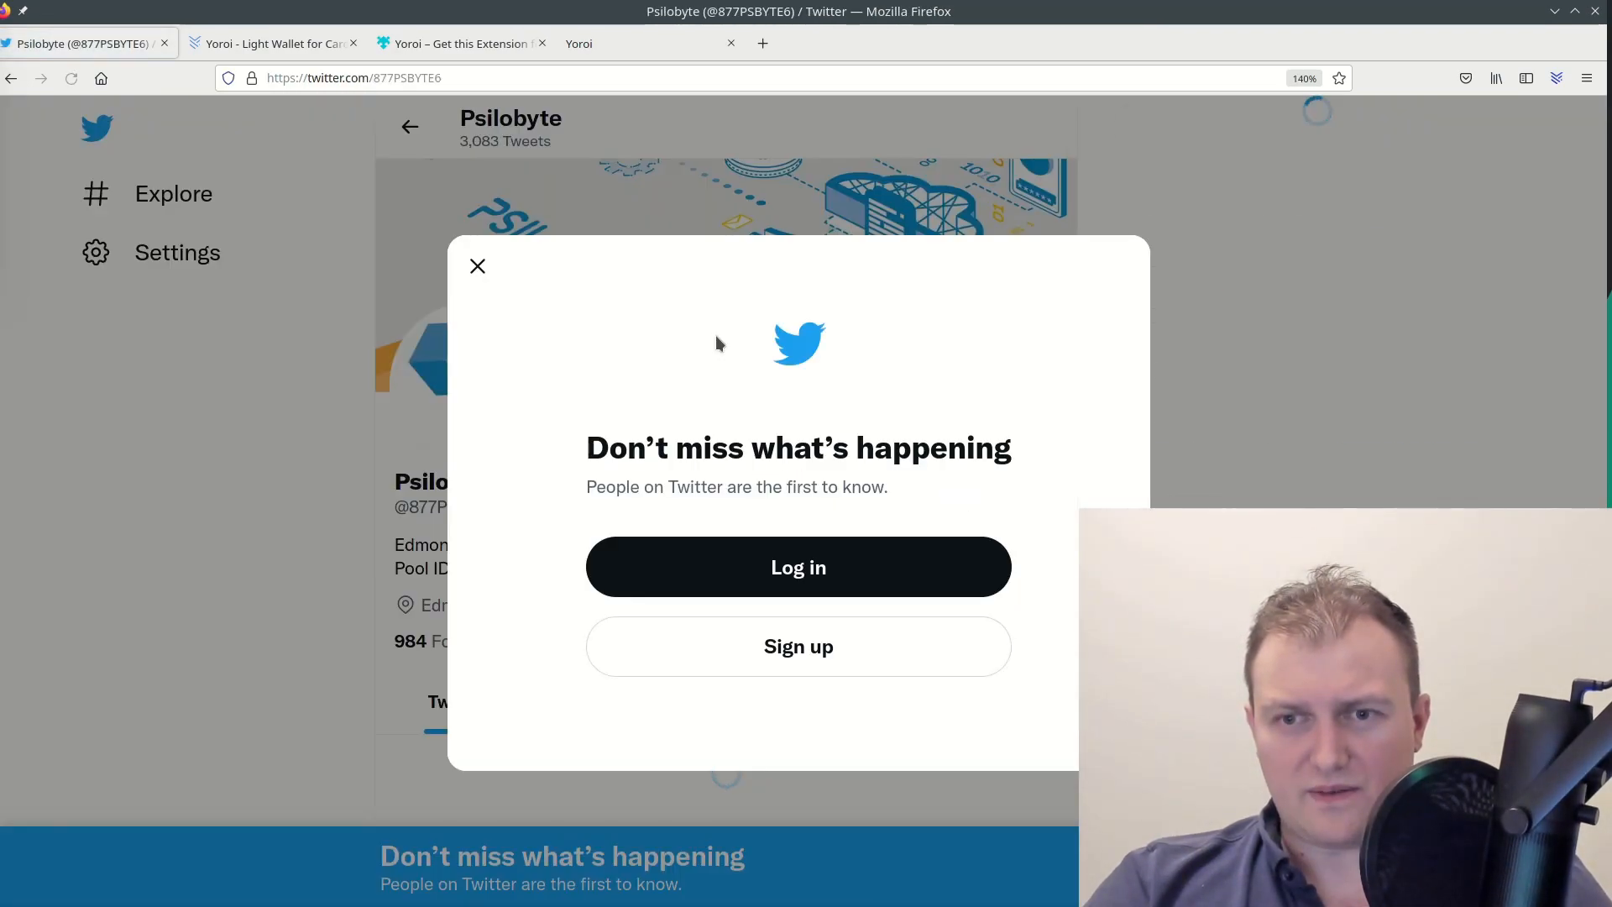
{"action": "left_click", "coordinate": [477, 266]}
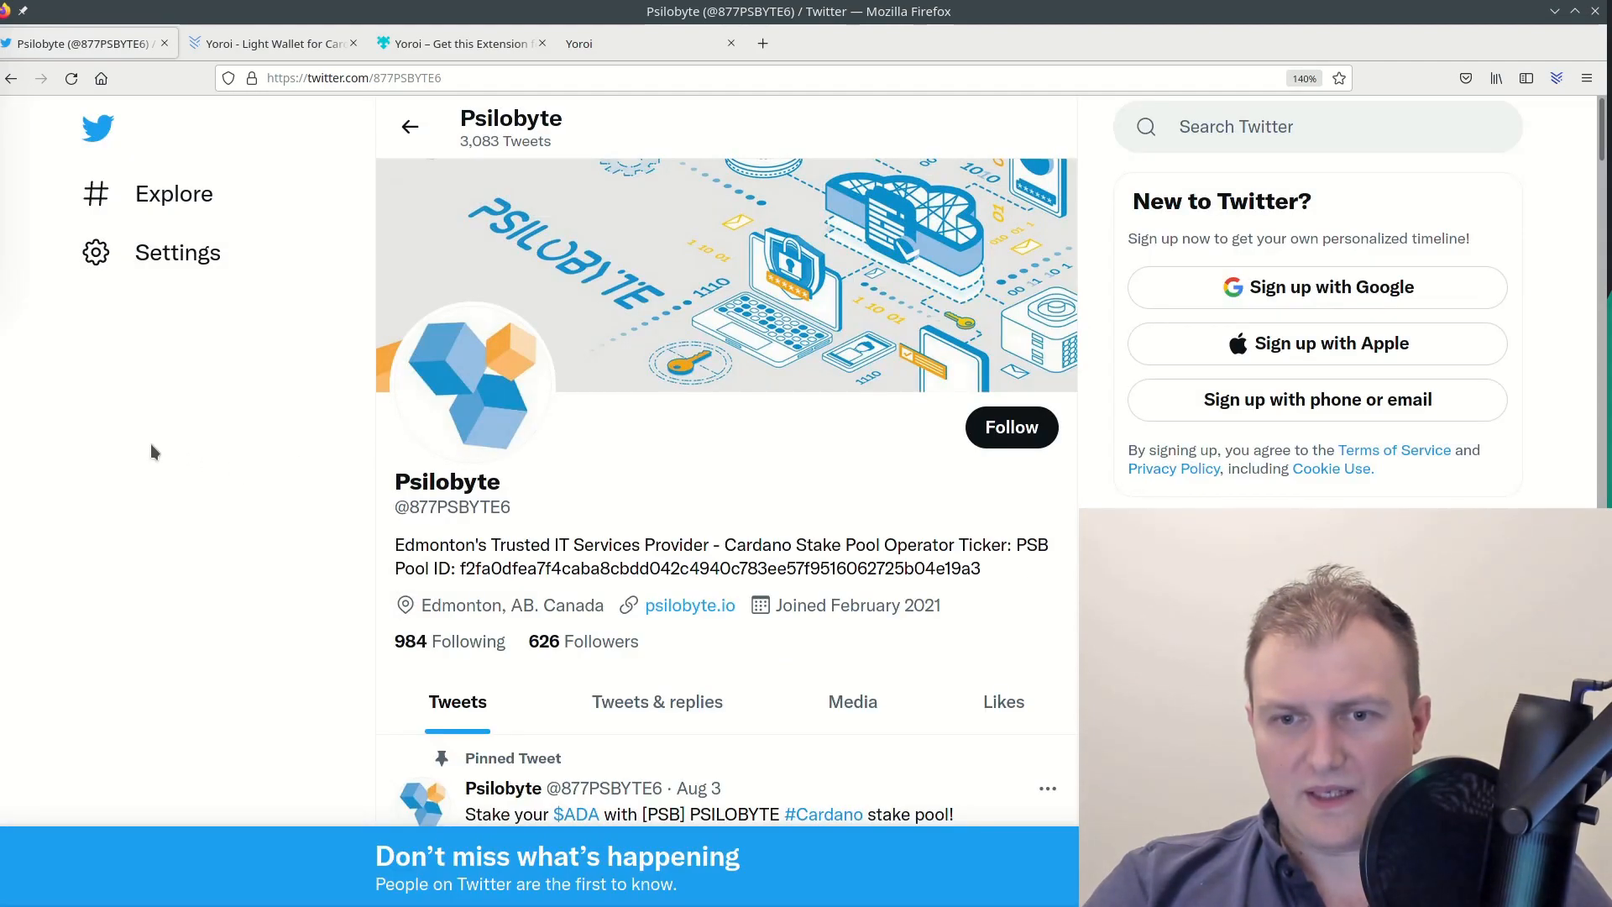